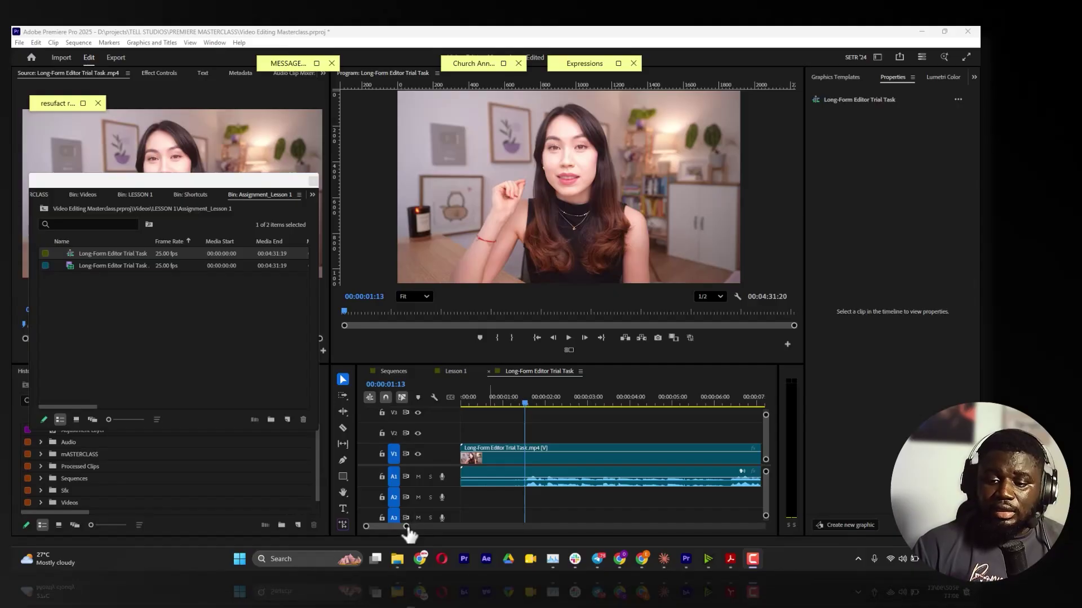
Step: Switch to the Premiere Pro speed shortcuts PDF and review its tables on trimming, timeline control and navigation
left_click_drag(406, 527, 467, 525)
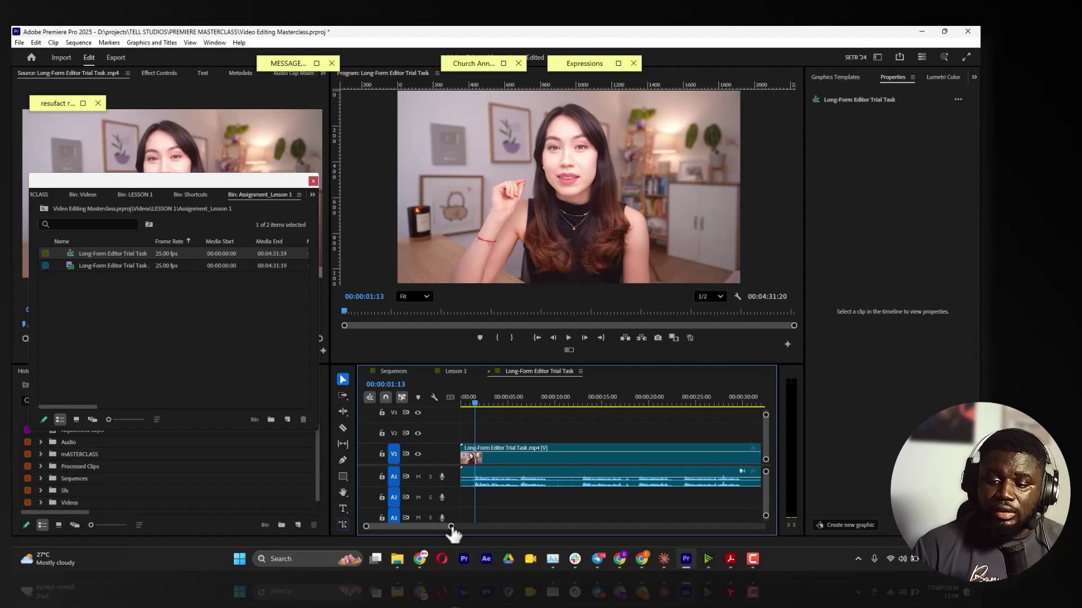
left_click_drag(450, 526, 500, 525)
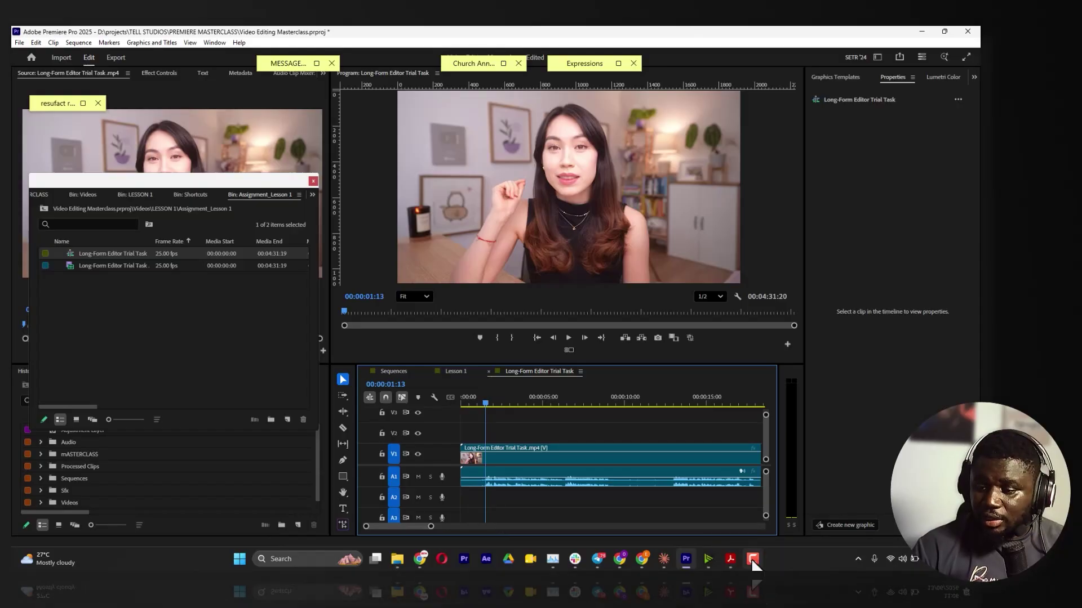
left_click(730, 559)
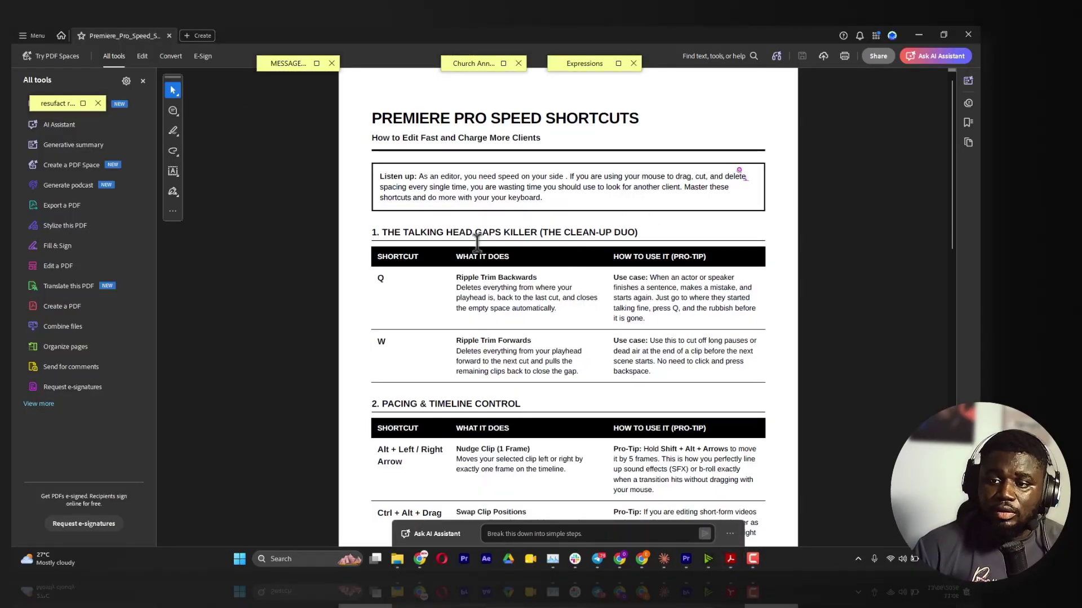
scroll(492, 277, "down", 15)
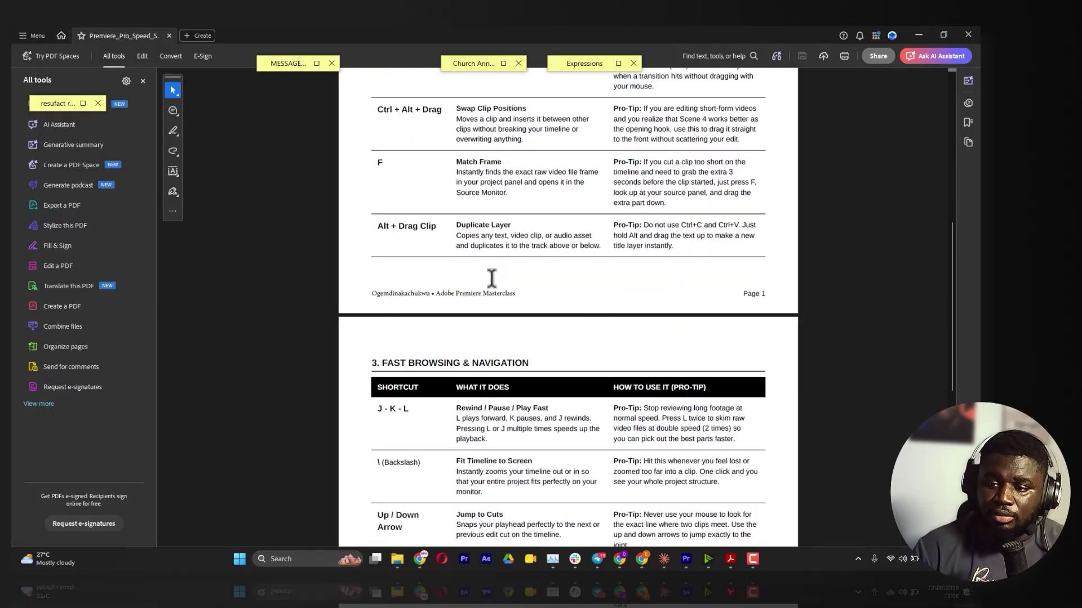
scroll(492, 277, "up", 4)
scroll(492, 277, "up", 7)
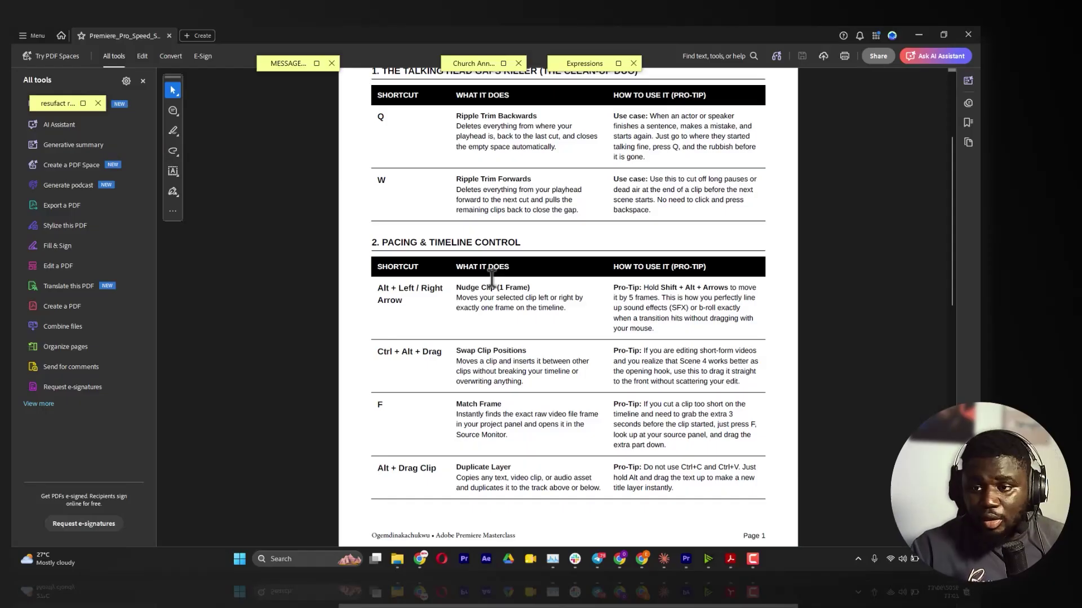
Step: Switch back to Premiere Pro and place the playhead at 00:00:01:11, just before the speech starts
key("alt+Tab")
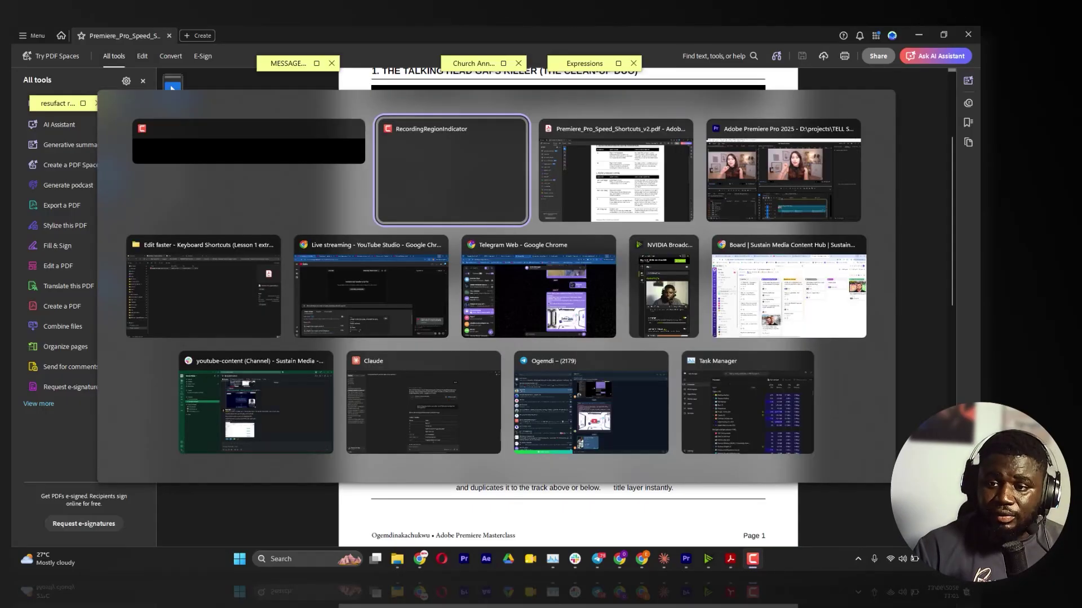
key("alt+Tab")
key("alt+Tab")
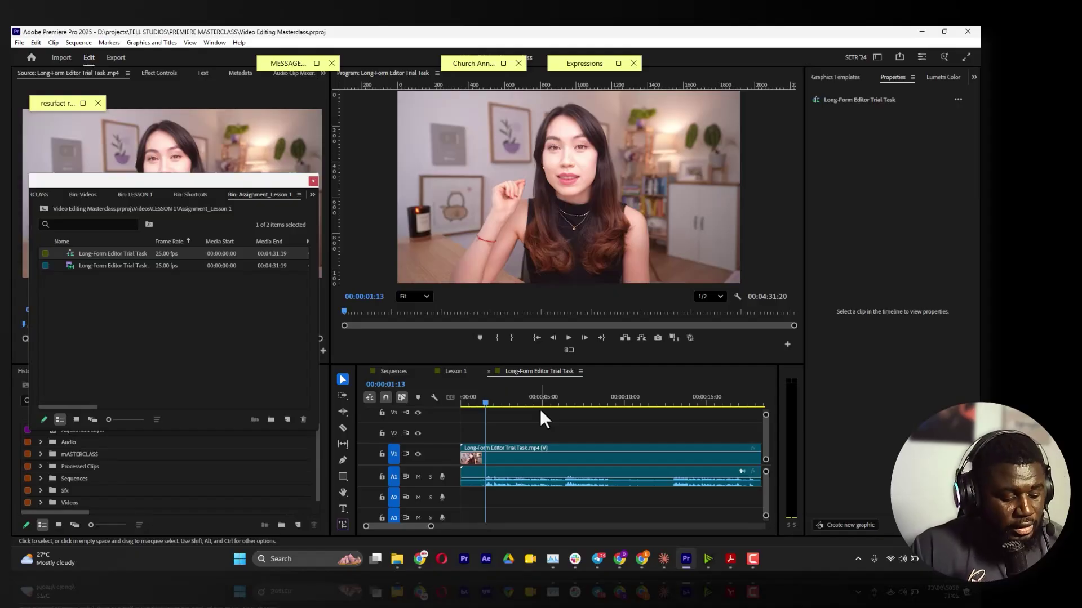
left_click(485, 402)
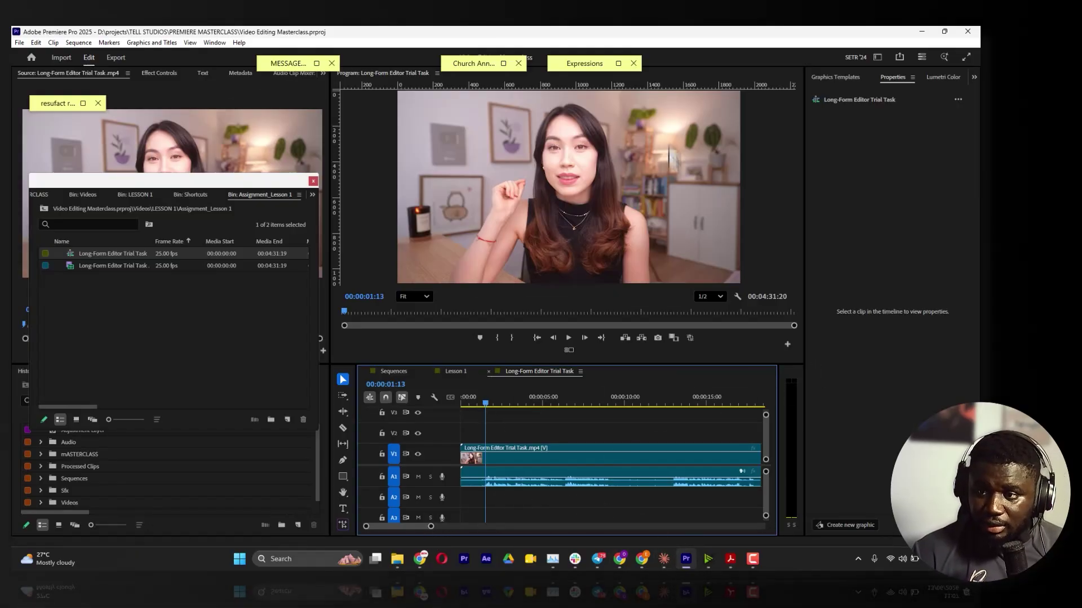
left_click_drag(431, 526, 404, 527)
left_click(524, 398)
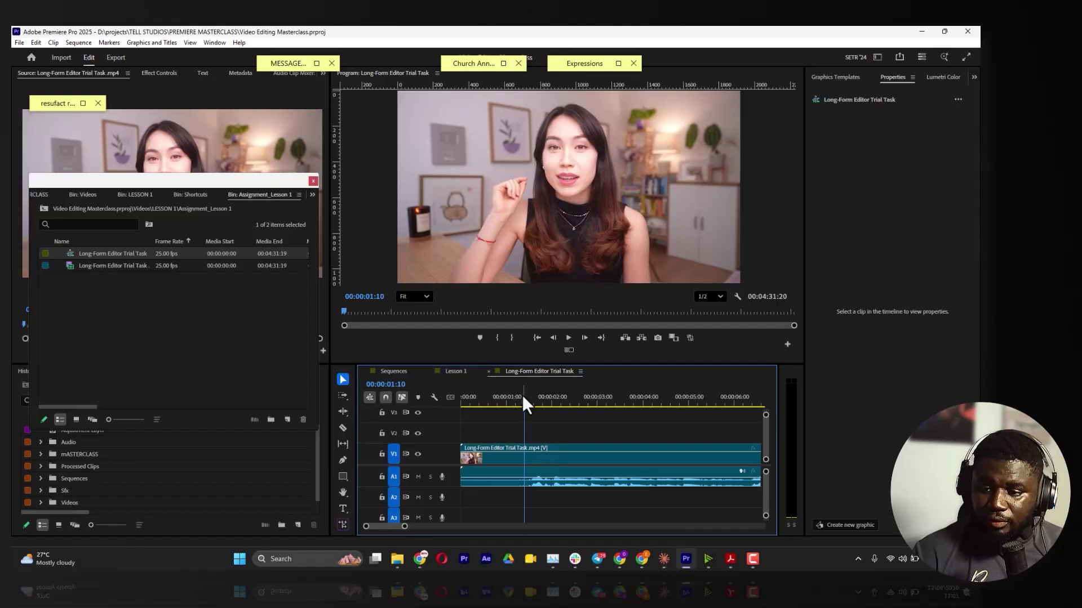
left_click(526, 397)
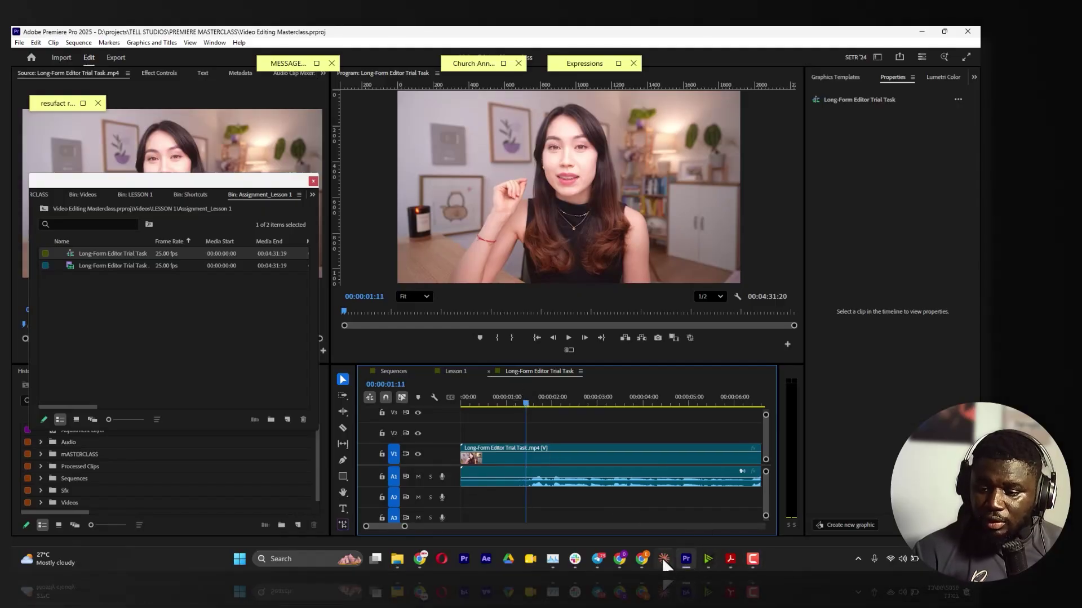
Step: Consult the Ripple Trim entries in the shortcuts PDF and return to Premiere Pro
left_click(730, 559)
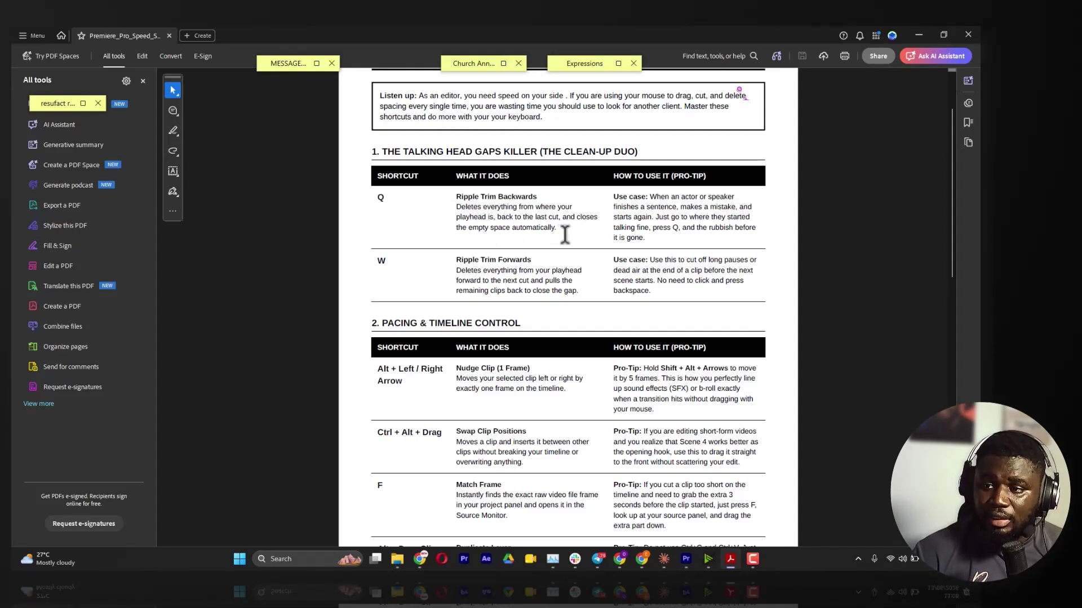
key("alt+Tab")
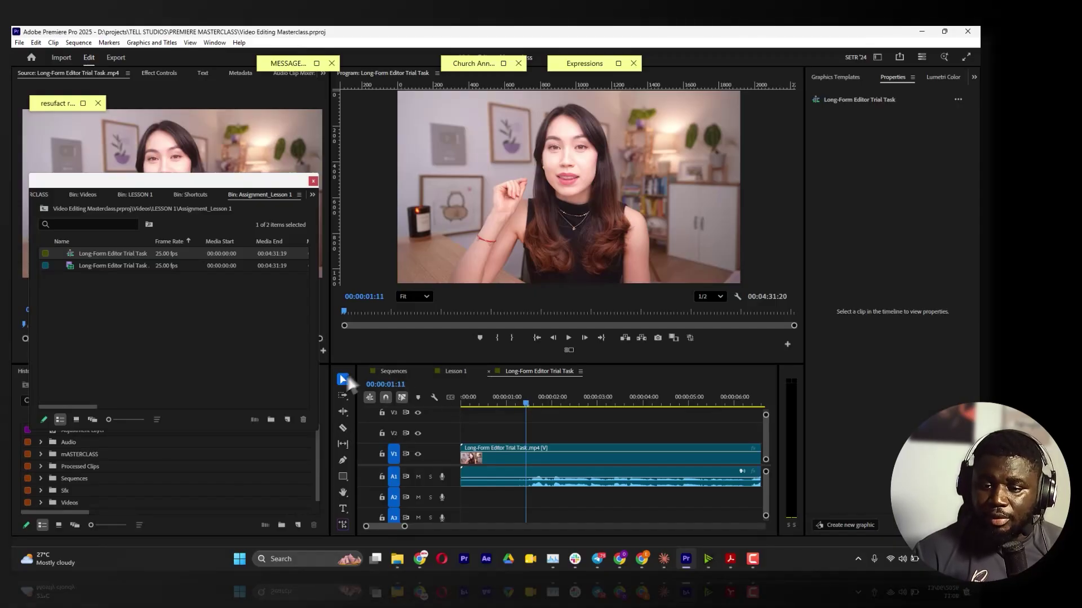
Step: Place the playhead at 00:00:01:12, just before the speech starts, and split the clip there with the Razor tool
left_click(342, 428)
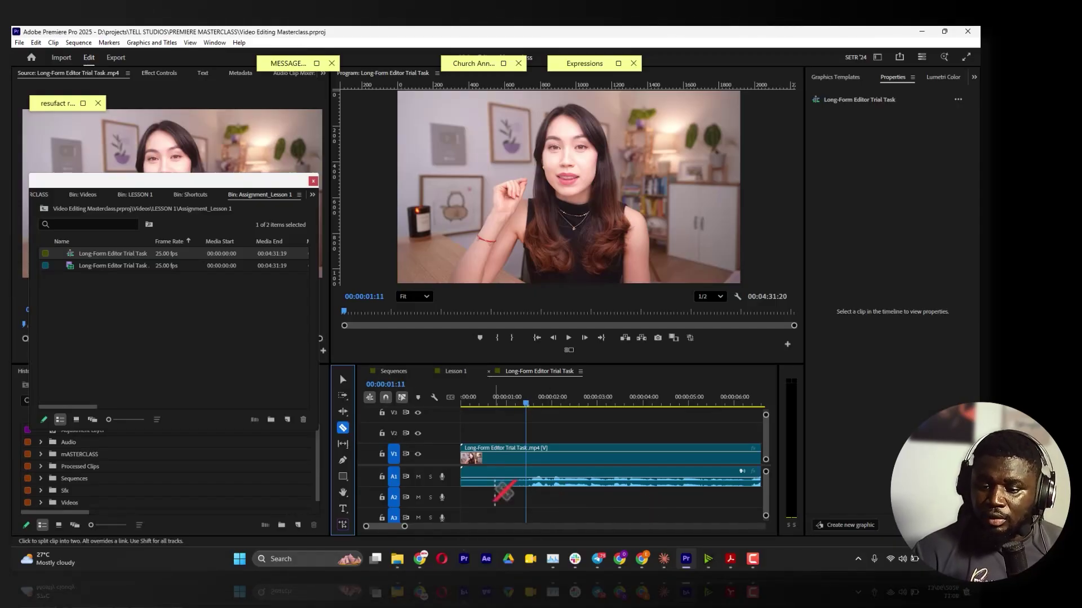
left_click_drag(404, 526, 379, 526)
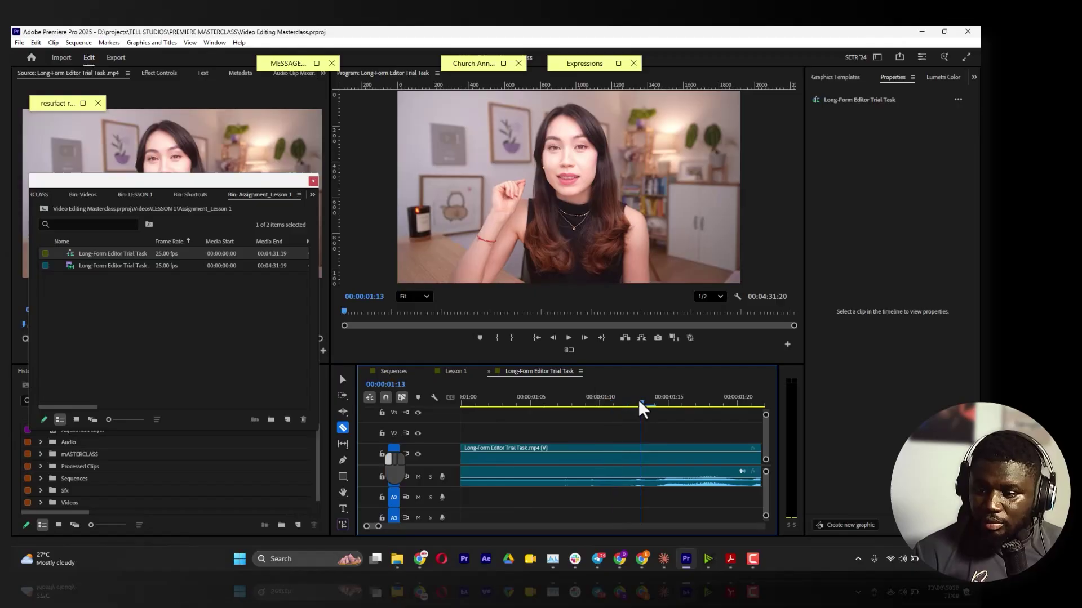
key("space")
key("space")
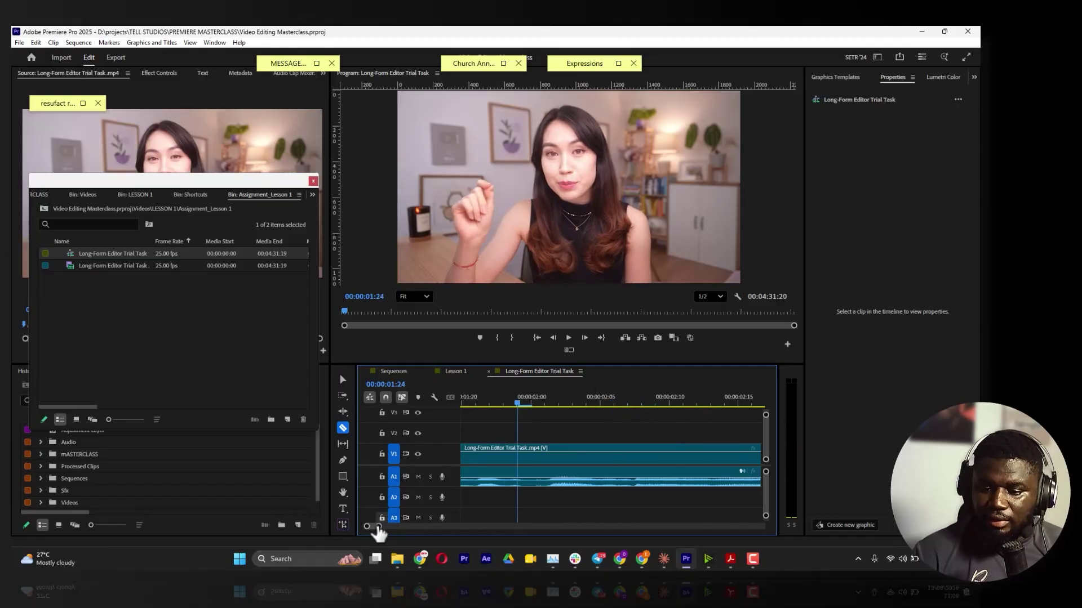
left_click_drag(378, 526, 420, 527)
left_click(494, 401)
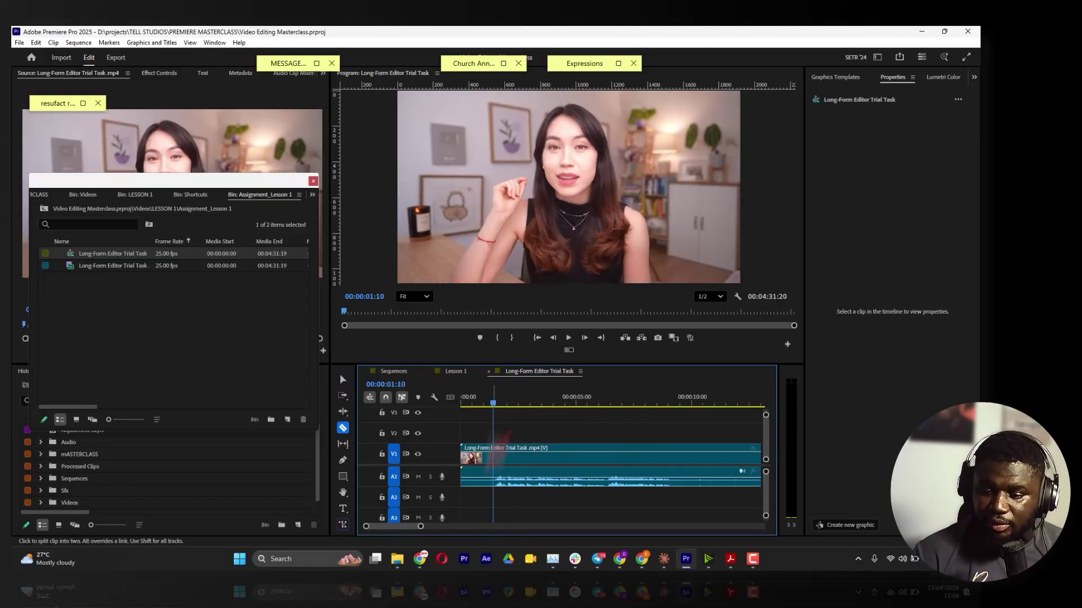
left_click_drag(420, 526, 396, 528)
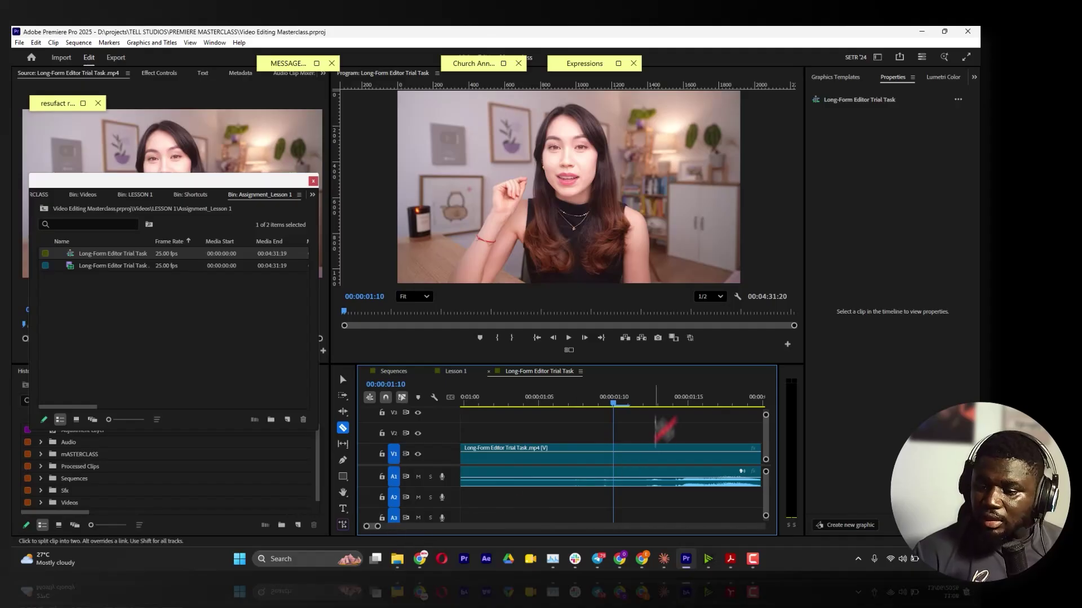
left_click_drag(612, 402, 642, 405)
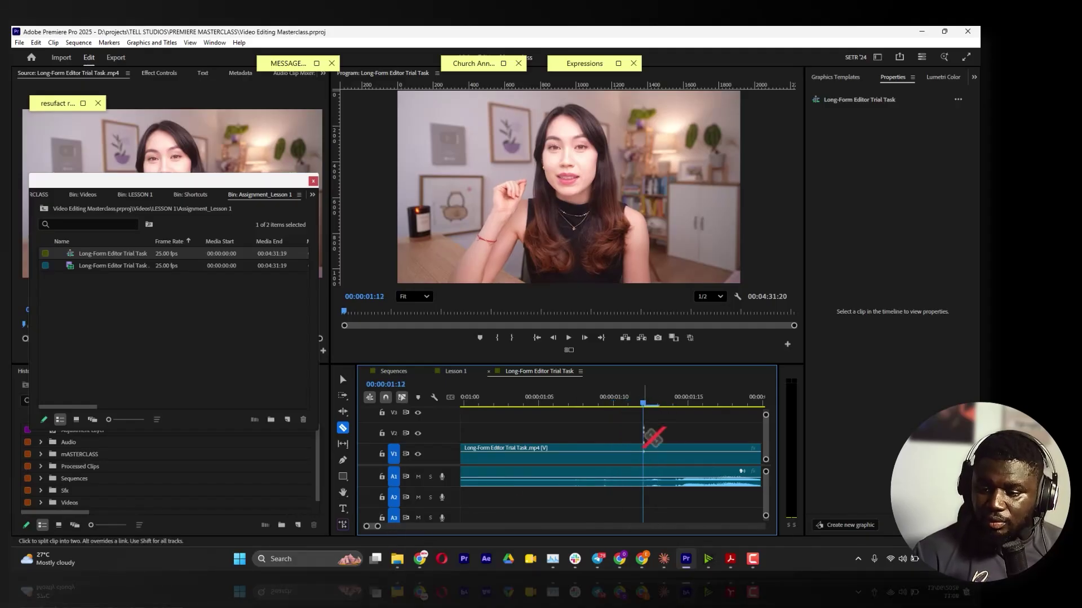
left_click(644, 454)
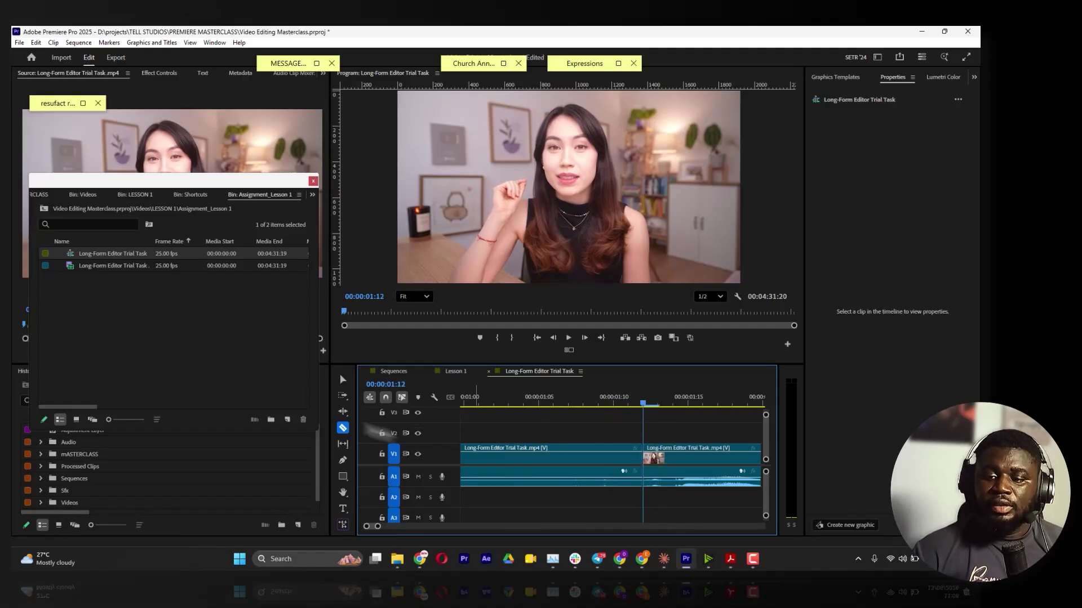
Step: Delete the silent segment before the cut and move the remaining clip to the start of the sequence
left_click(343, 380)
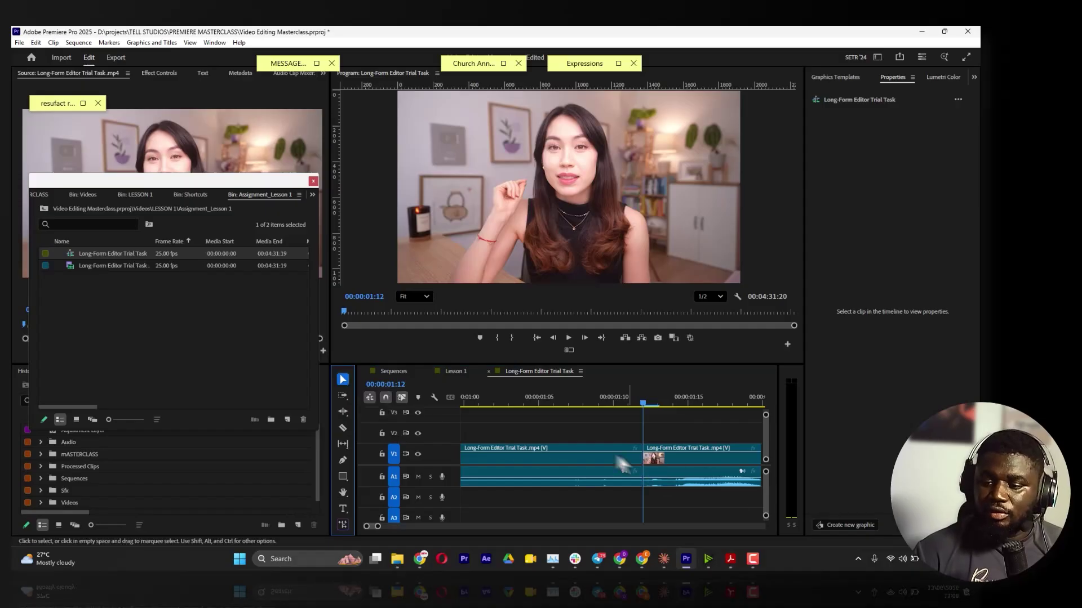
left_click(565, 456)
key("BackSpace")
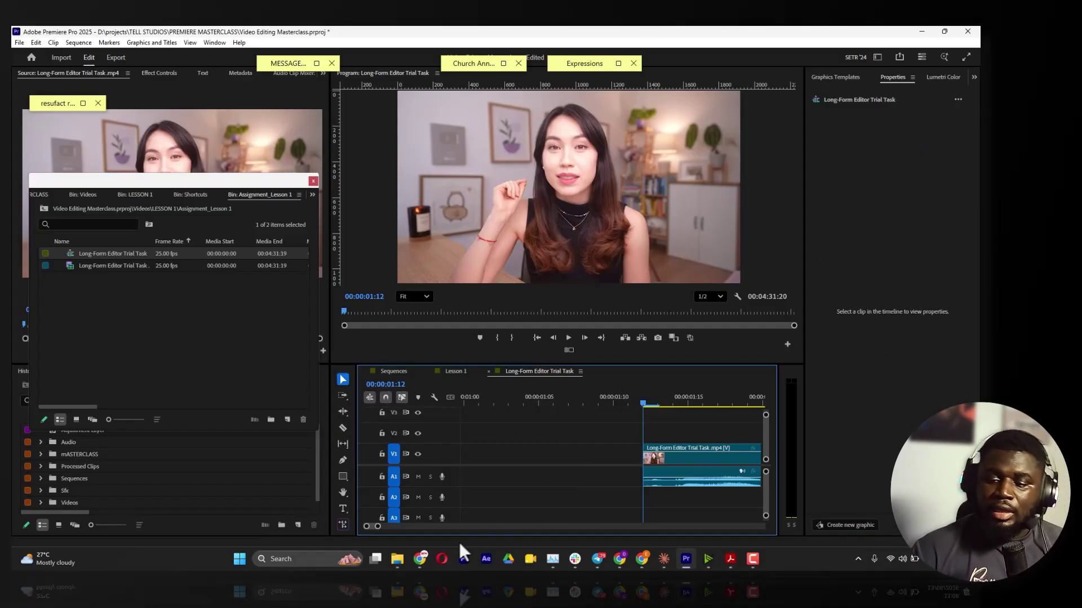
left_click_drag(377, 526, 405, 526)
left_click(483, 454)
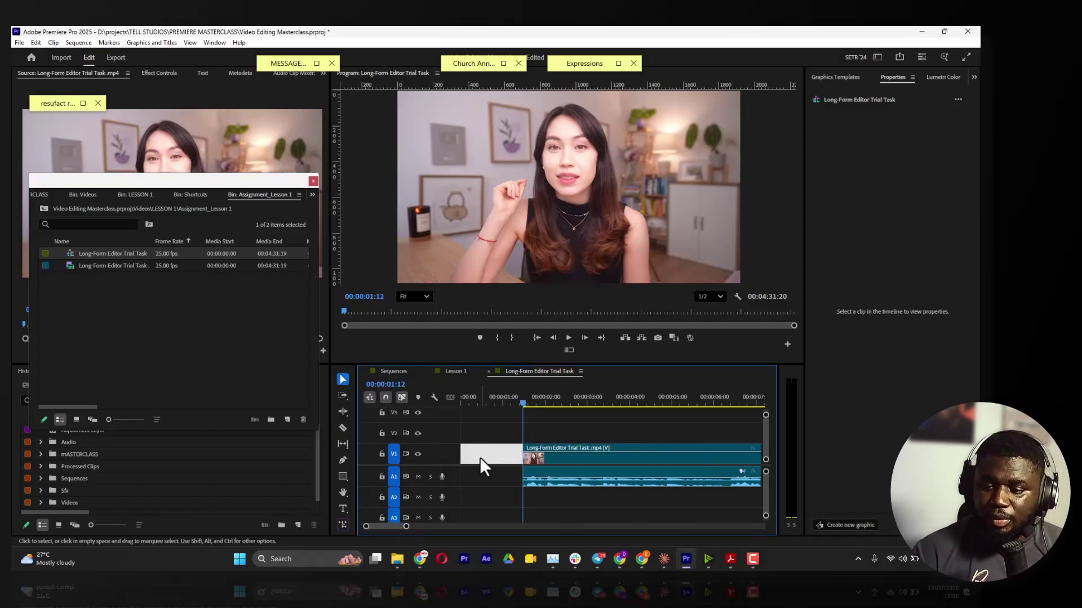
left_click_drag(573, 458, 479, 460)
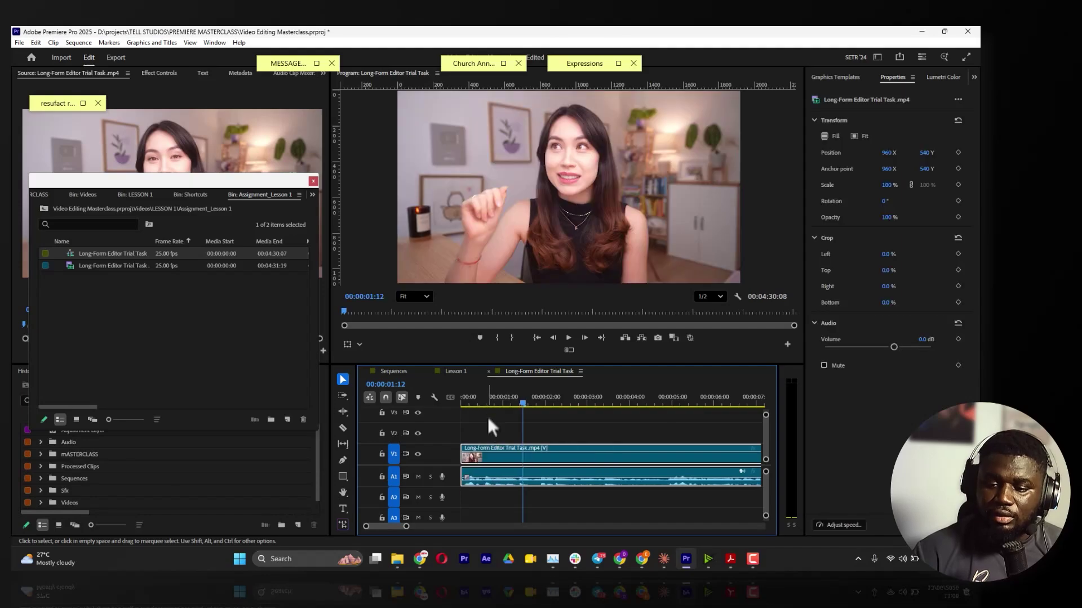
Step: Play the shortened clip from the sequence start, and undo the razor cut, deletion and clip move
key("Home")
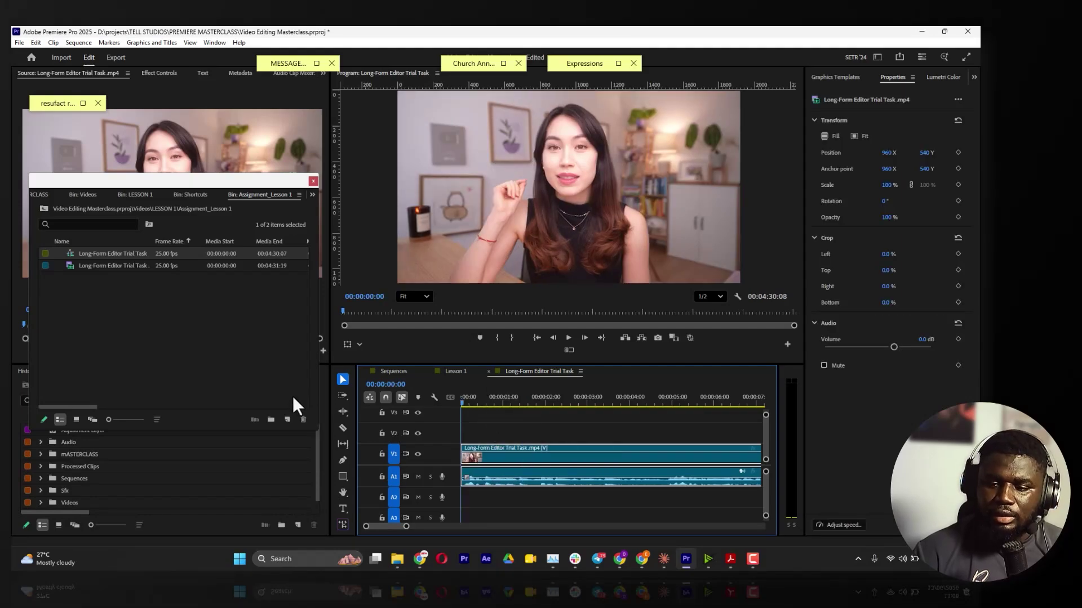
key("space")
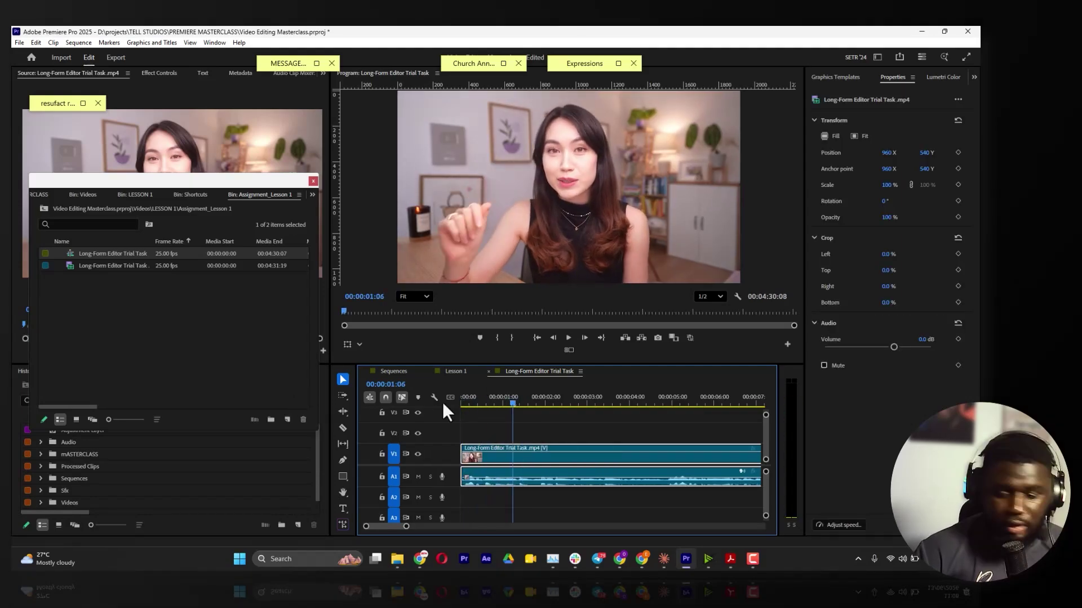
left_click(628, 442)
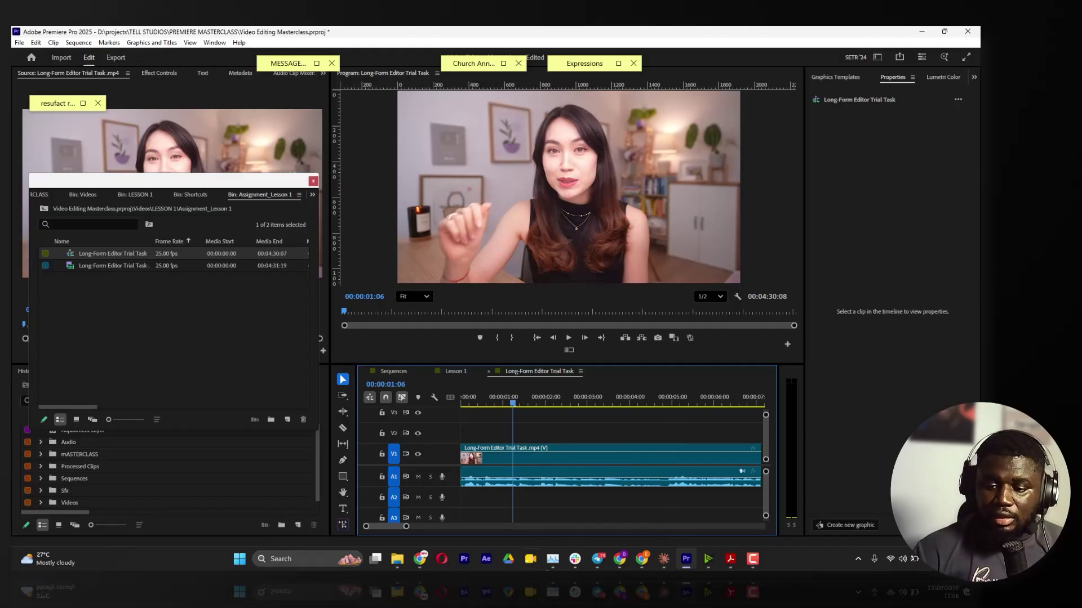
left_click_drag(473, 456, 536, 456)
key("ctrl+z")
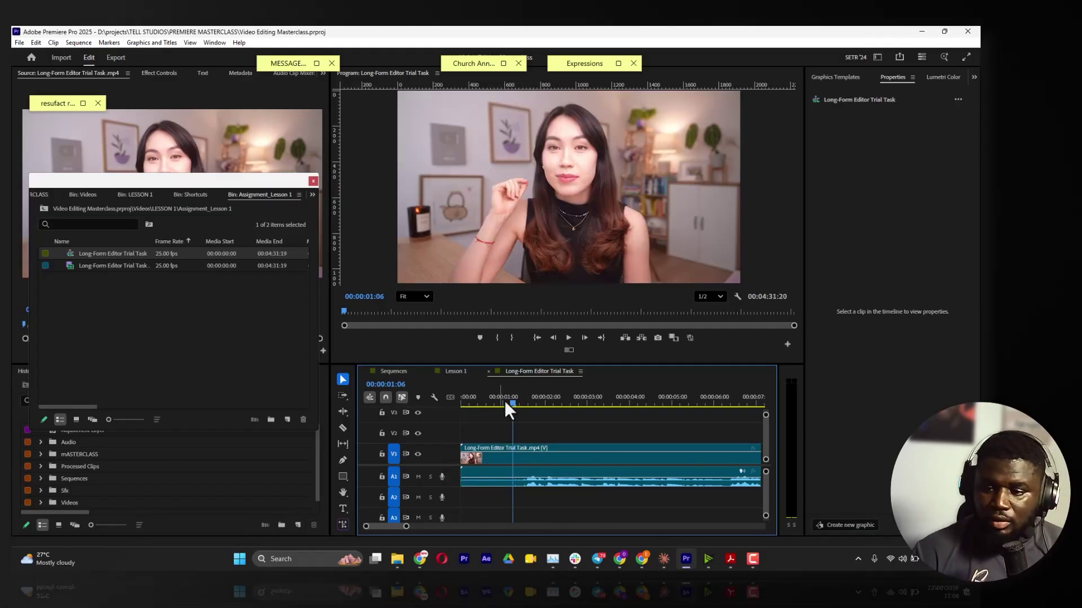
Step: Ripple trim the silent opening of the clip from its start up to 00:00:01:12
left_click_drag(511, 401, 520, 400)
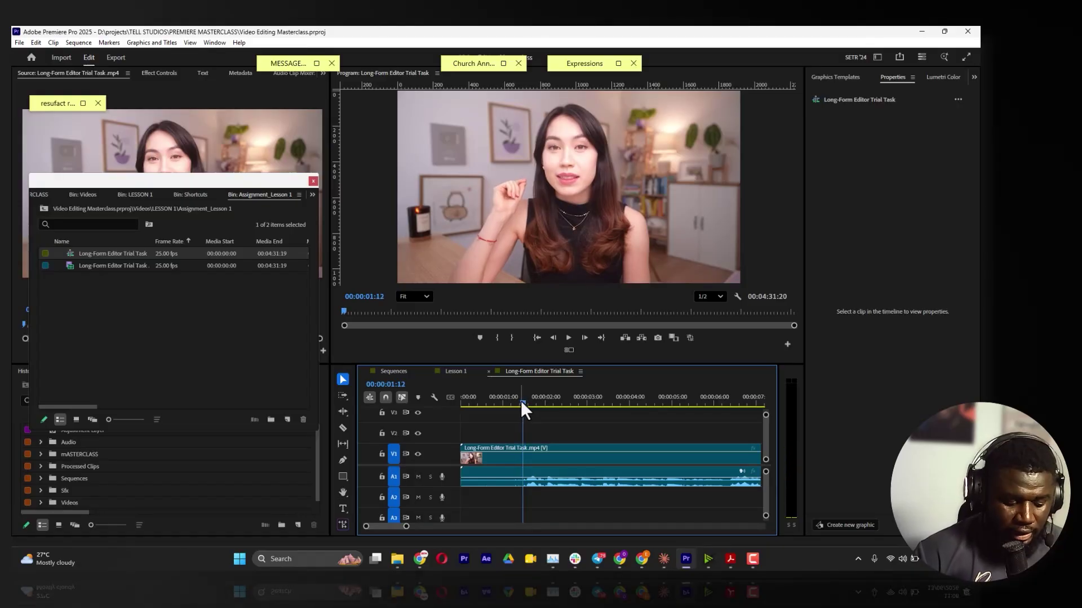
left_click(519, 453)
key("q")
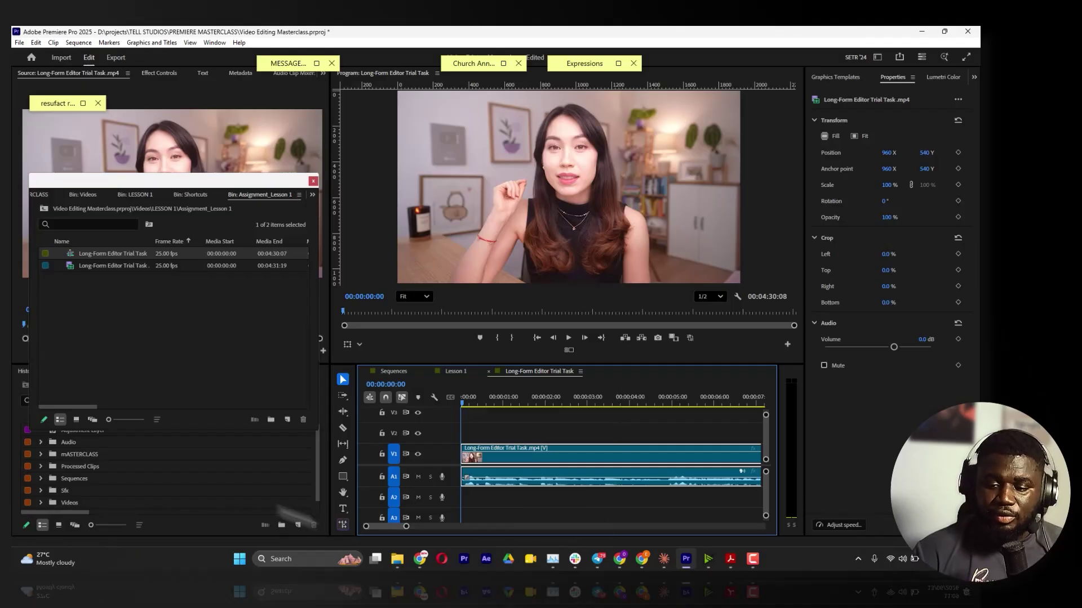
Step: Cut off about the first 1.4 seconds of the clip with the Razor tool and move the remainder to the sequence start
left_click(342, 430)
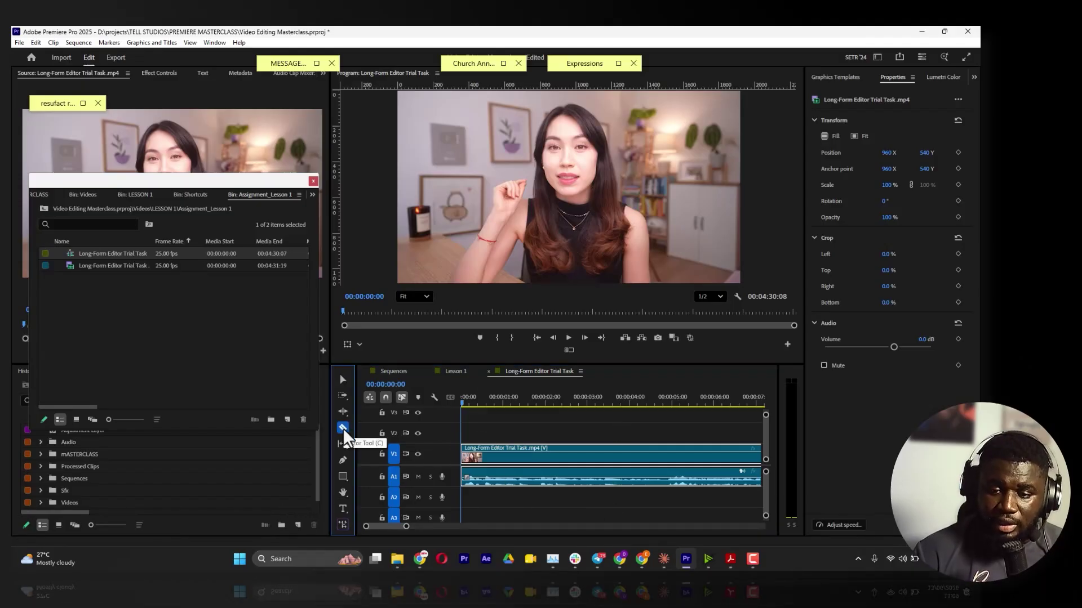
left_click(519, 453)
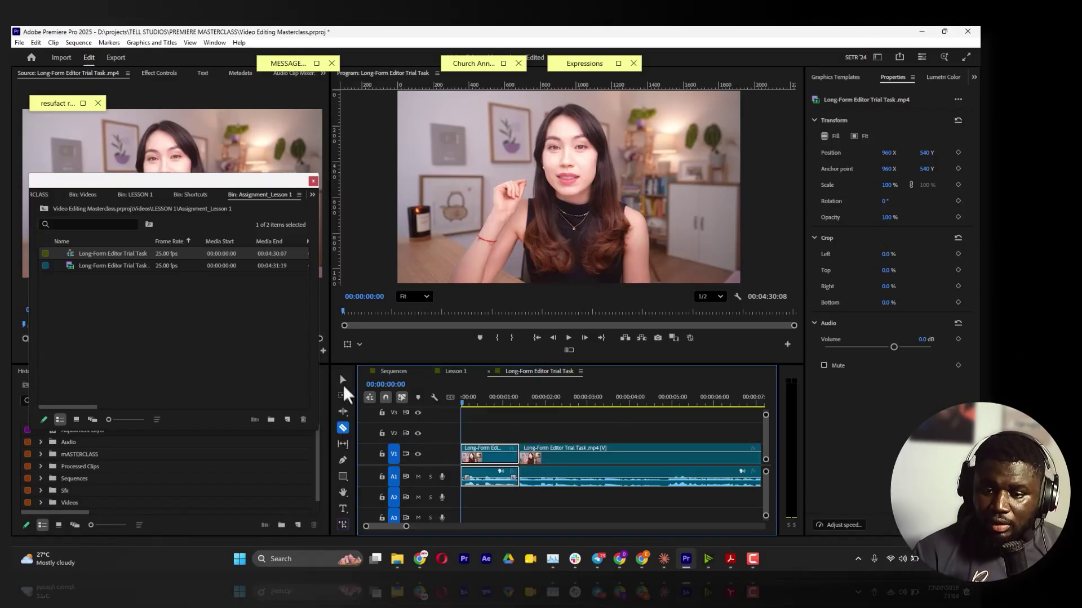
left_click(344, 383)
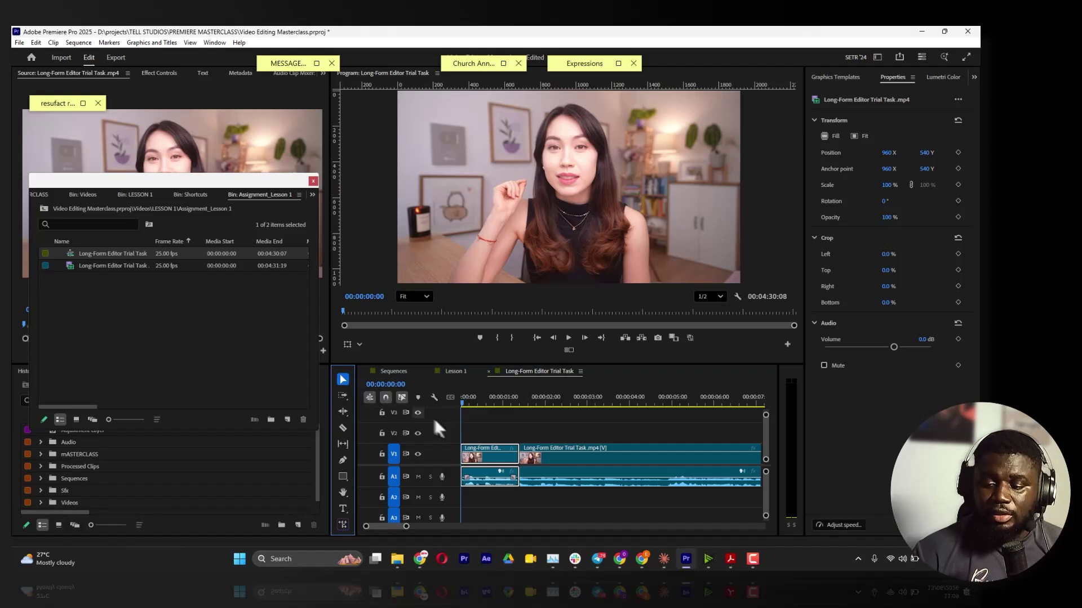
left_click(491, 455)
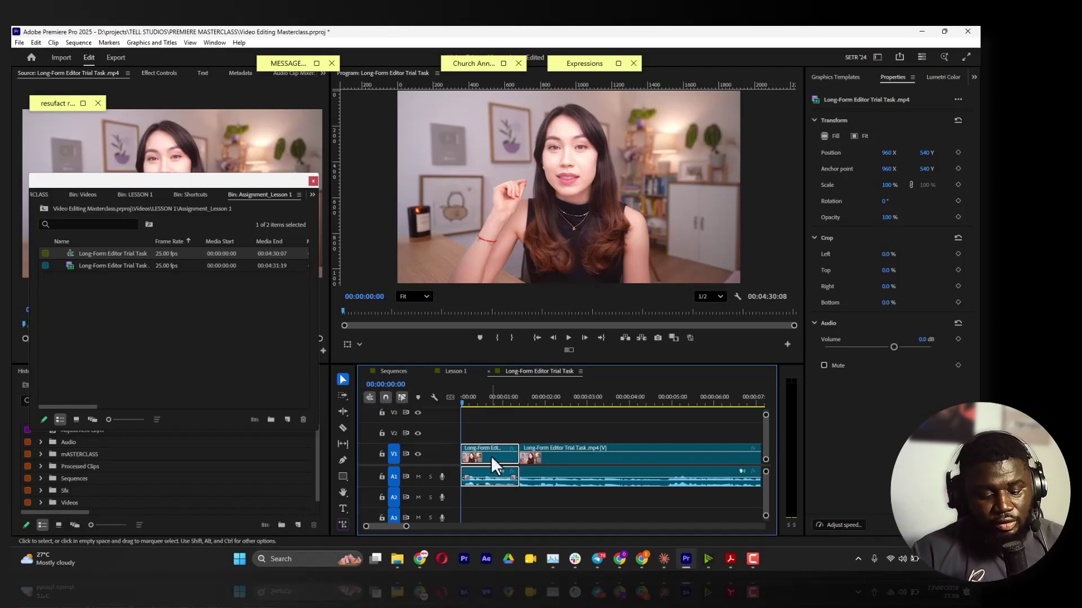
key("BackSpace")
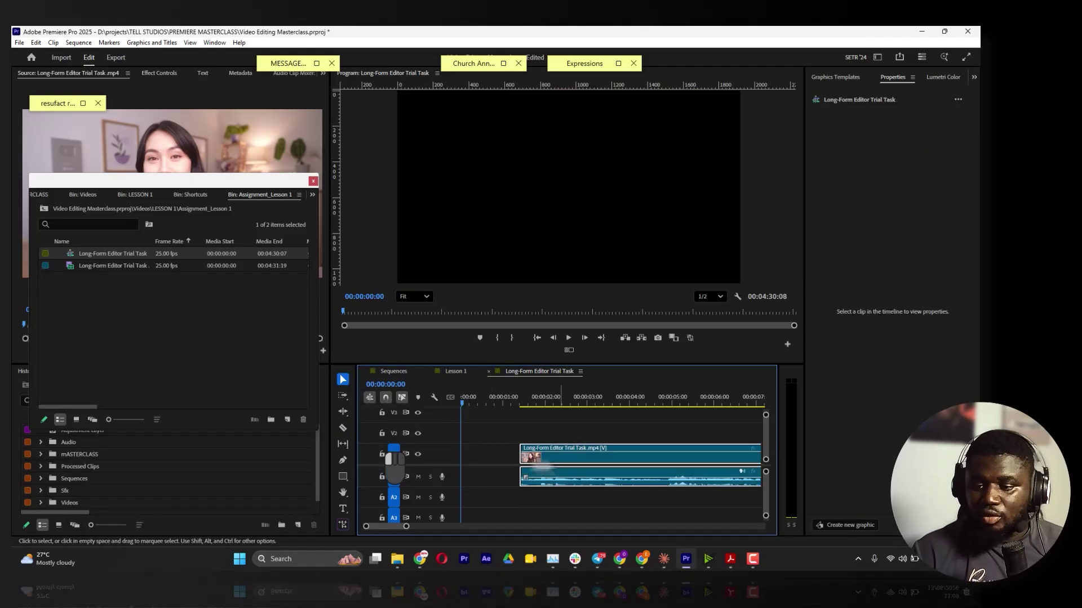
left_click_drag(558, 452, 501, 454)
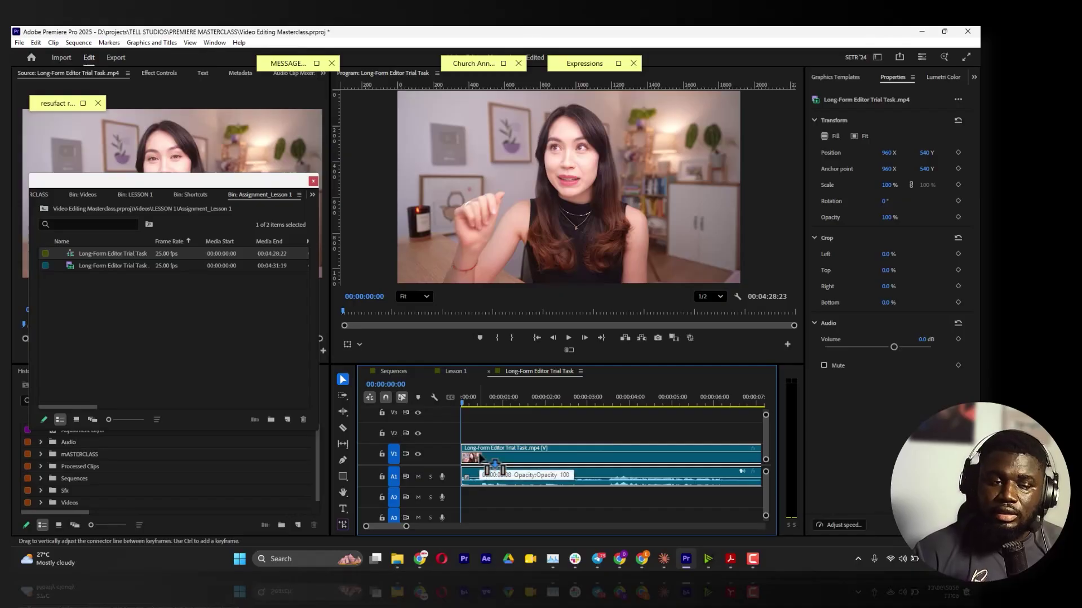
Step: Undo the previous cut, deletion and trims, and ripple trim the silent opening of the clip up to 00:00:01:13
key("ctrl+z")
key("ctrl+z")
key("ctrl+z")
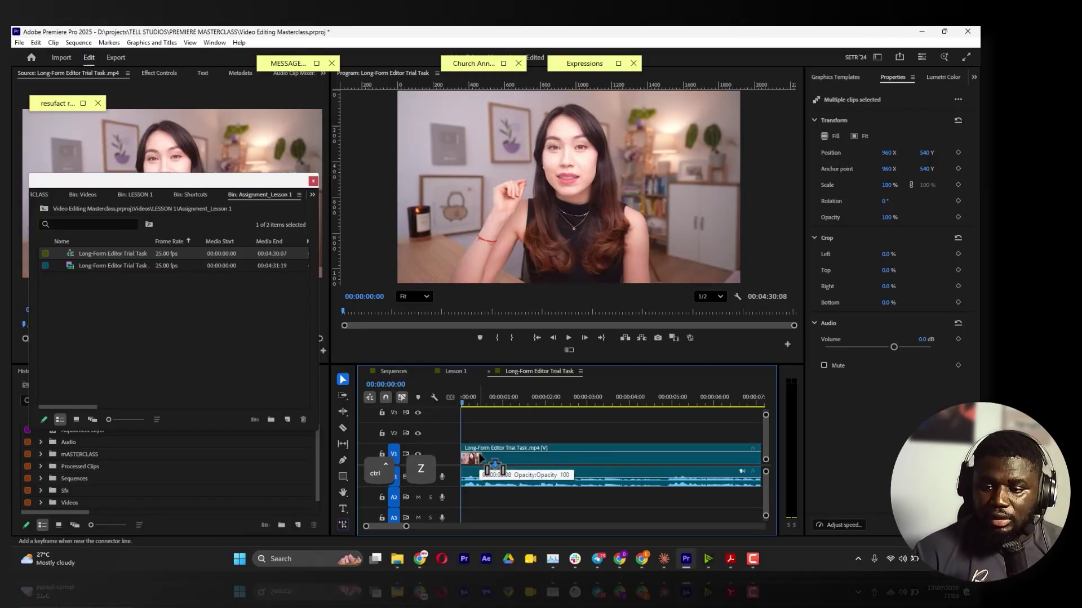
left_click_drag(500, 400, 525, 403)
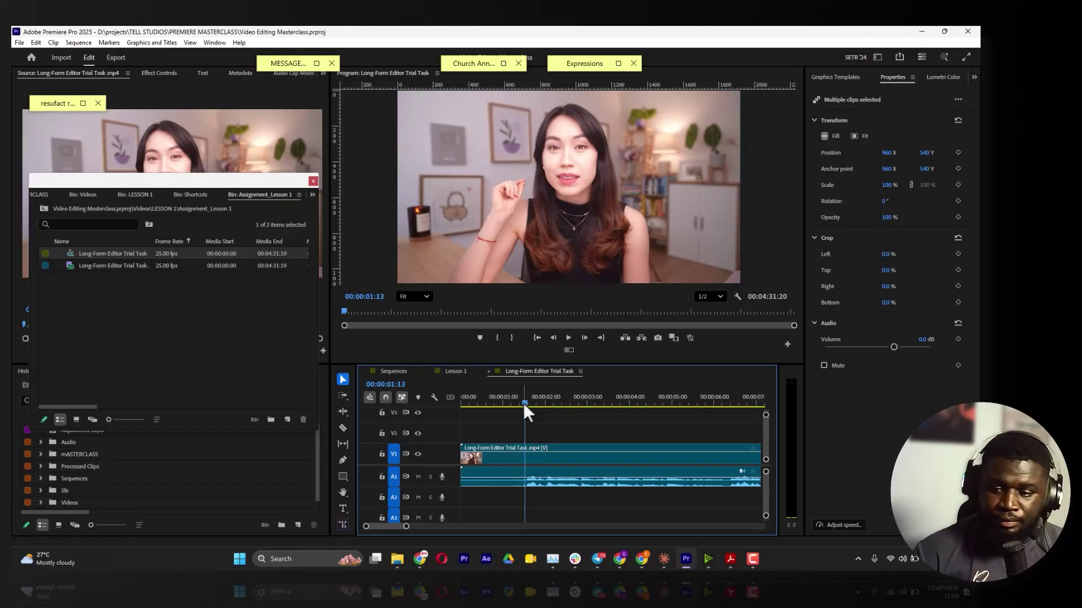
key("q")
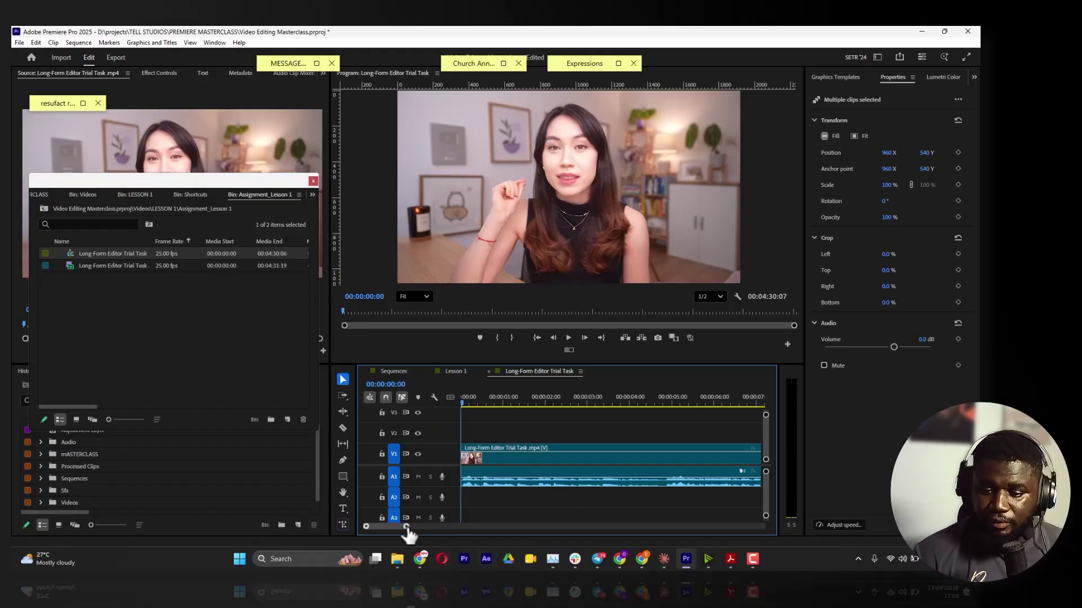
Step: Play the clip up to 00:00:07:16 and split it there with the Razor tool
left_click_drag(407, 529, 432, 527)
key("space")
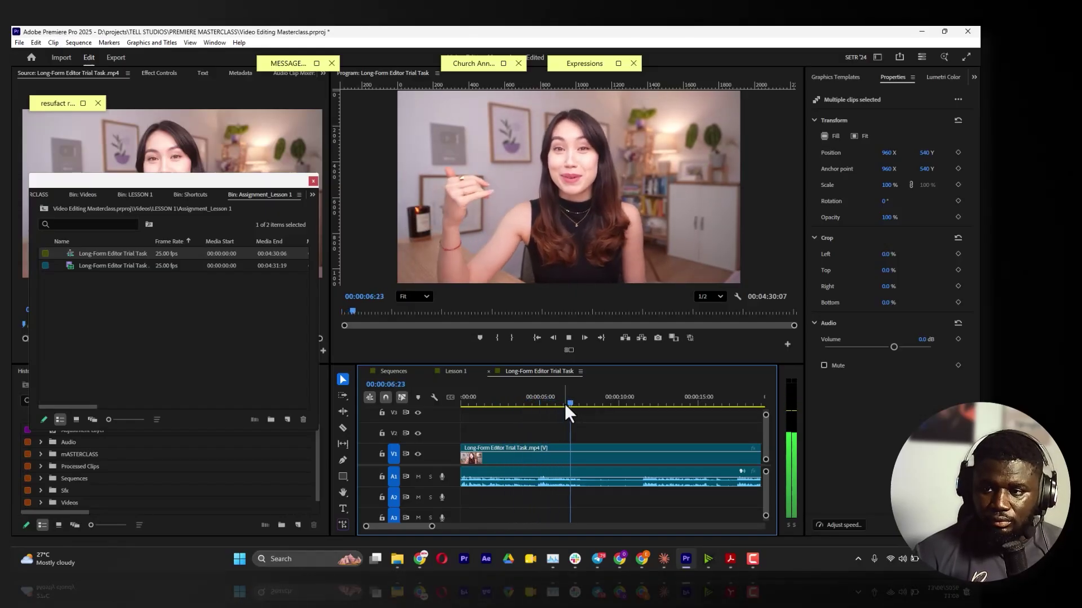
key("space")
key("c")
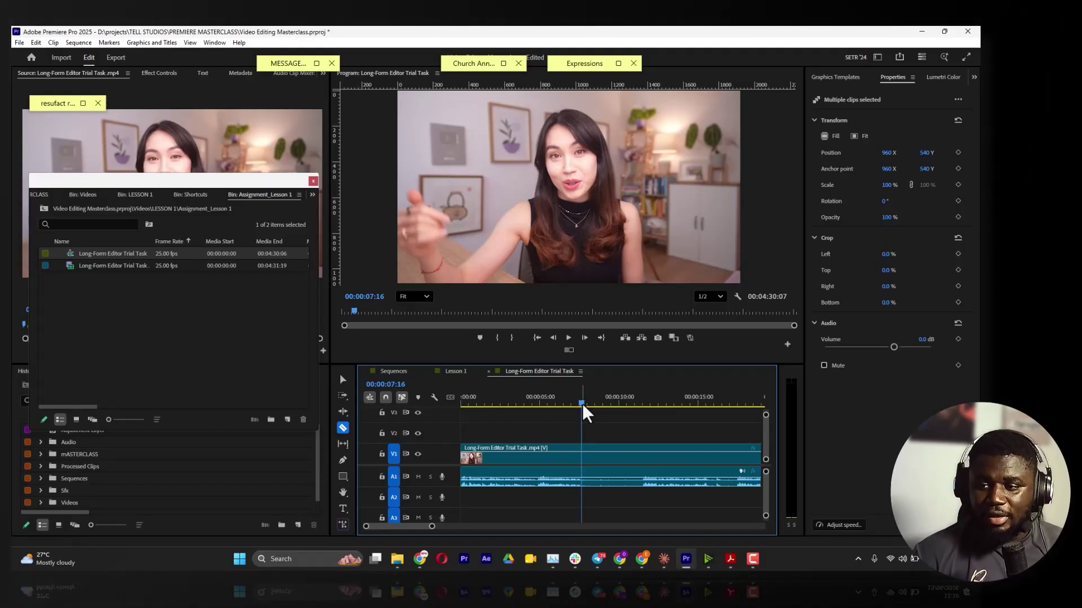
left_click(585, 452)
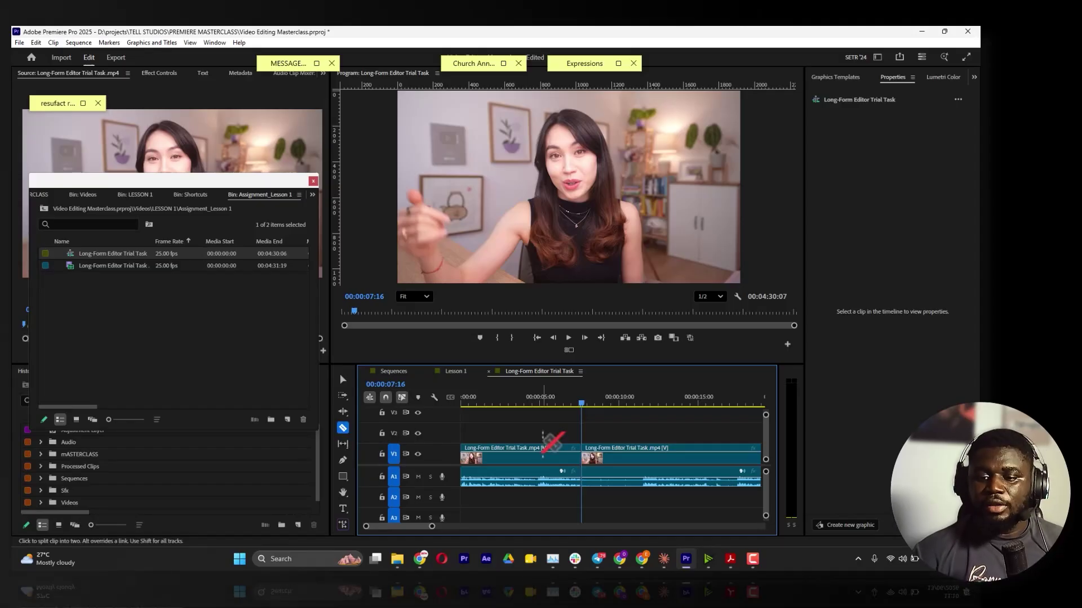
Step: Select the segment after the cut with the Selection tool, and switch back to the Razor tool
key("v")
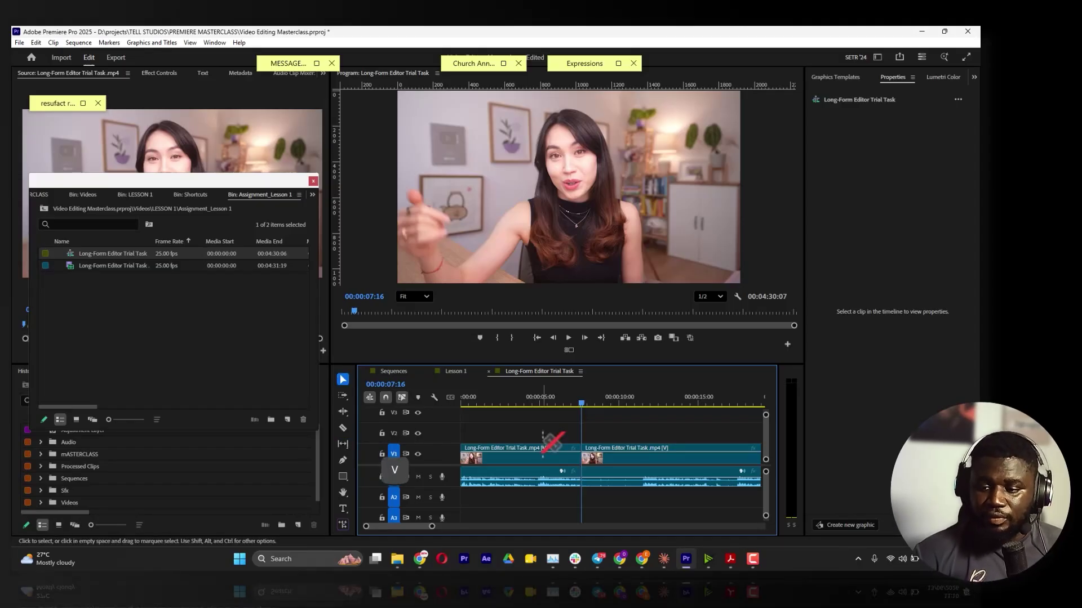
left_click(634, 458)
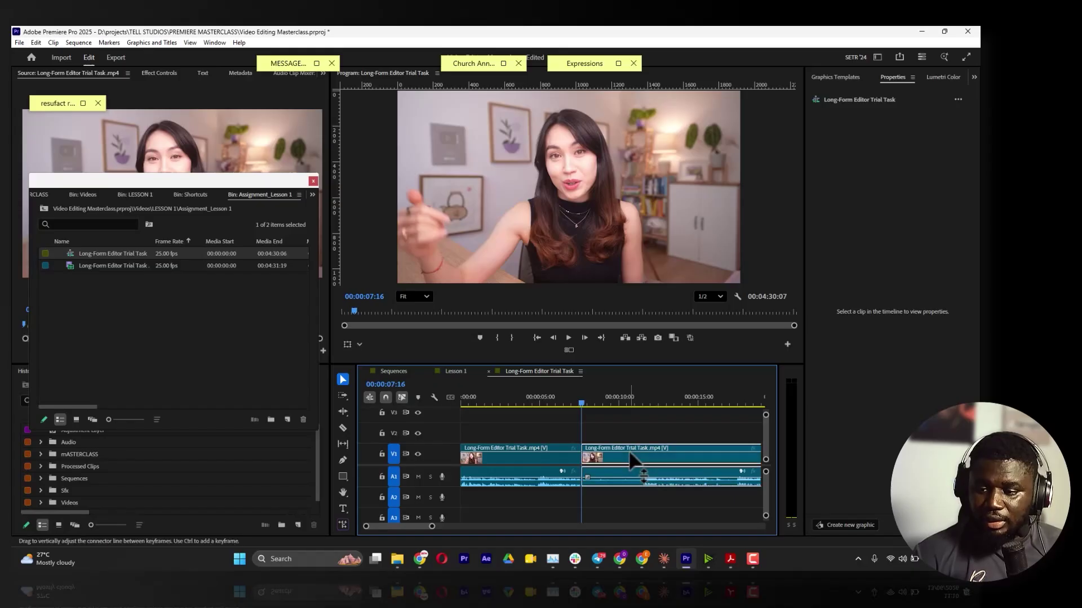
left_click(342, 428)
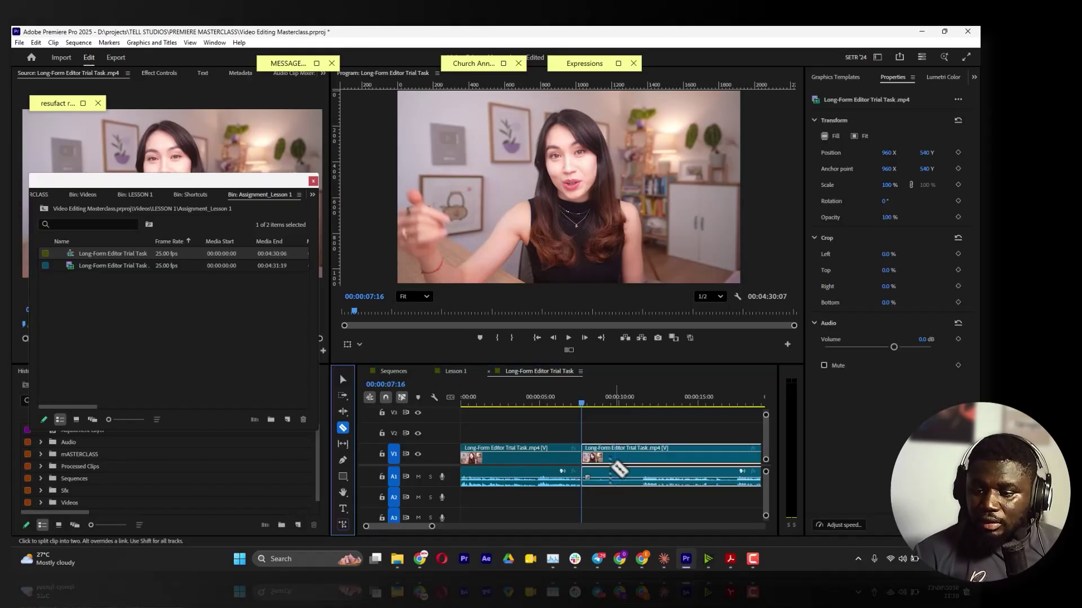
left_click(346, 382)
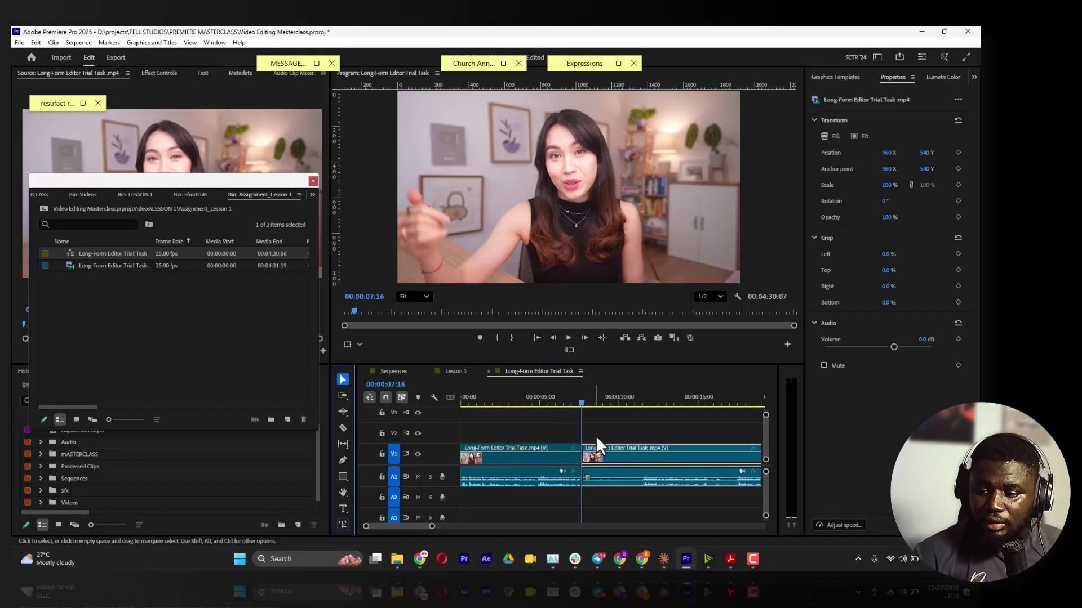
key("c")
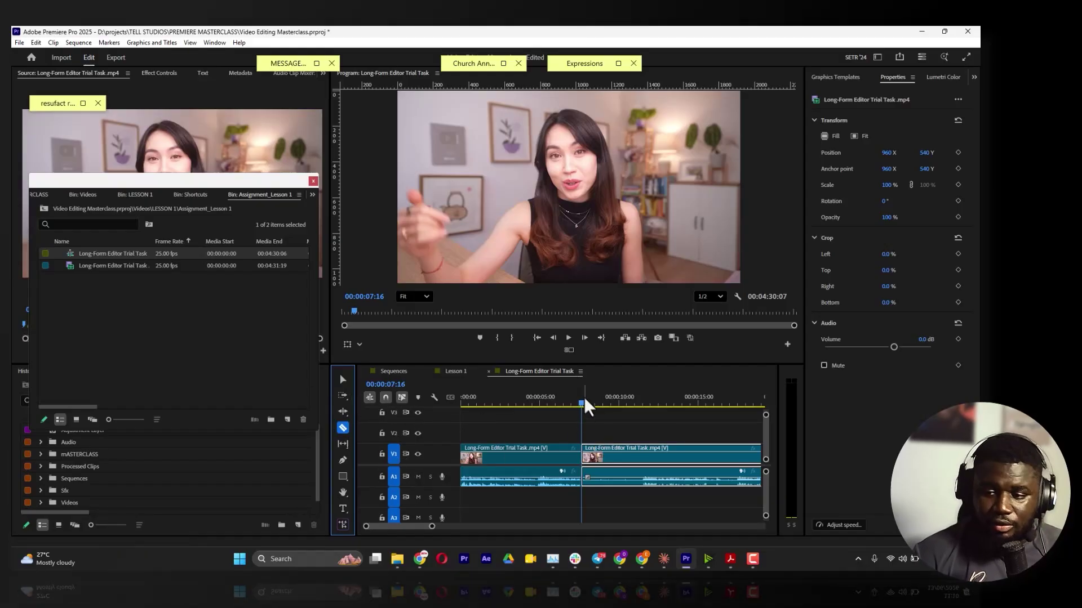
Step: Ripple trim the start of the second segment up to 00:00:11:12 and play across the new join
left_click_drag(589, 401, 642, 404)
key("space")
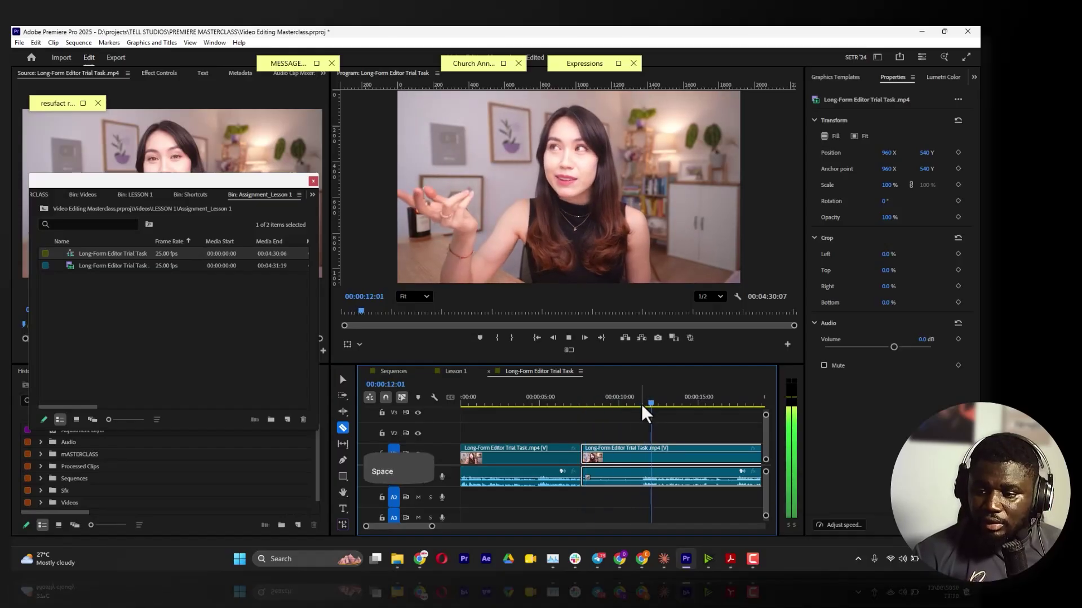
left_click(644, 401)
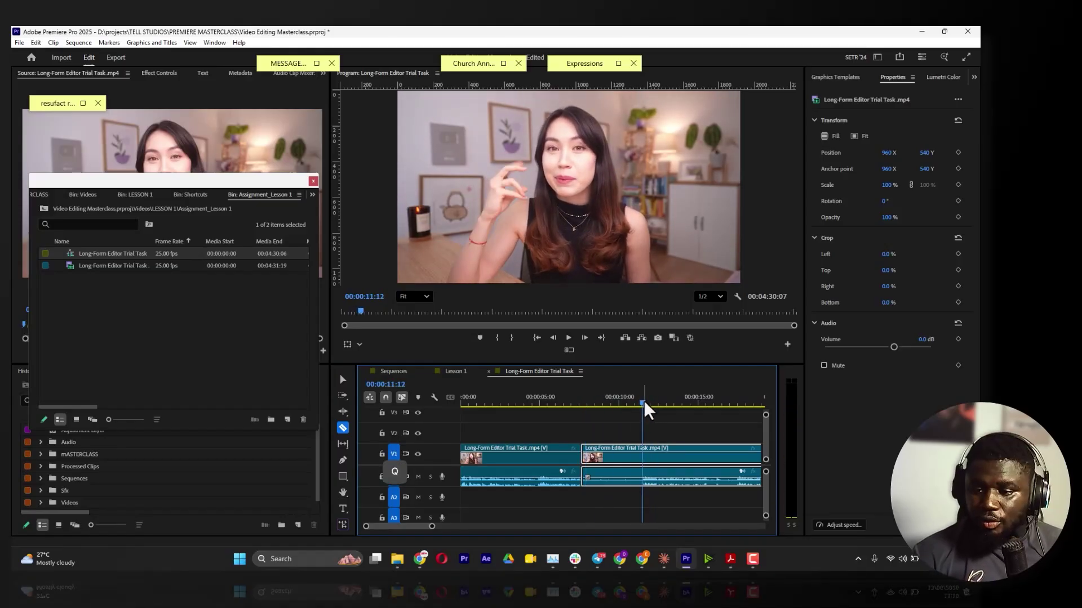
key("space")
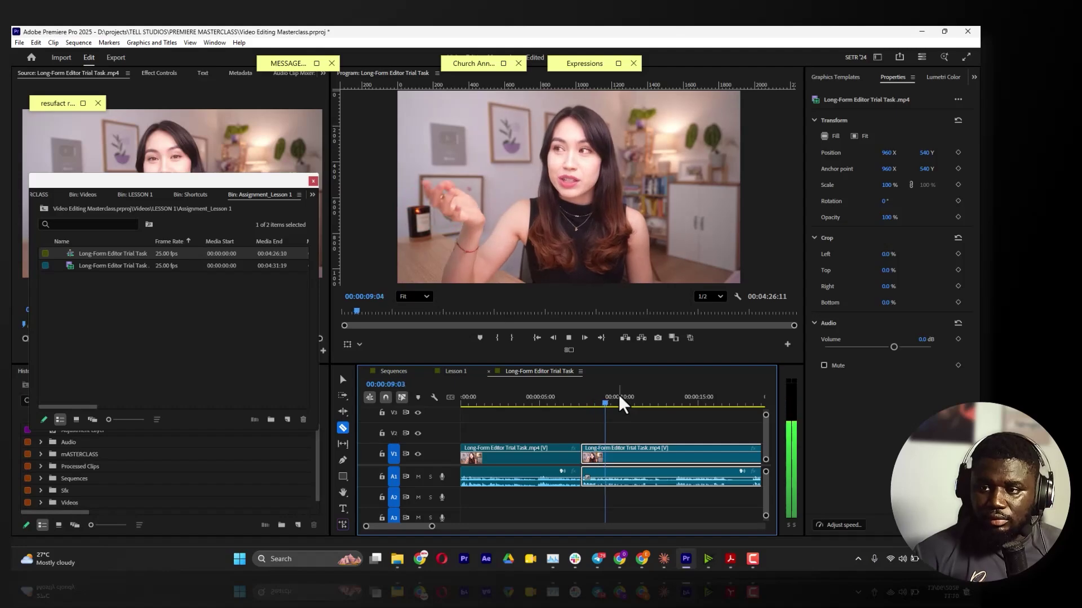
key("space")
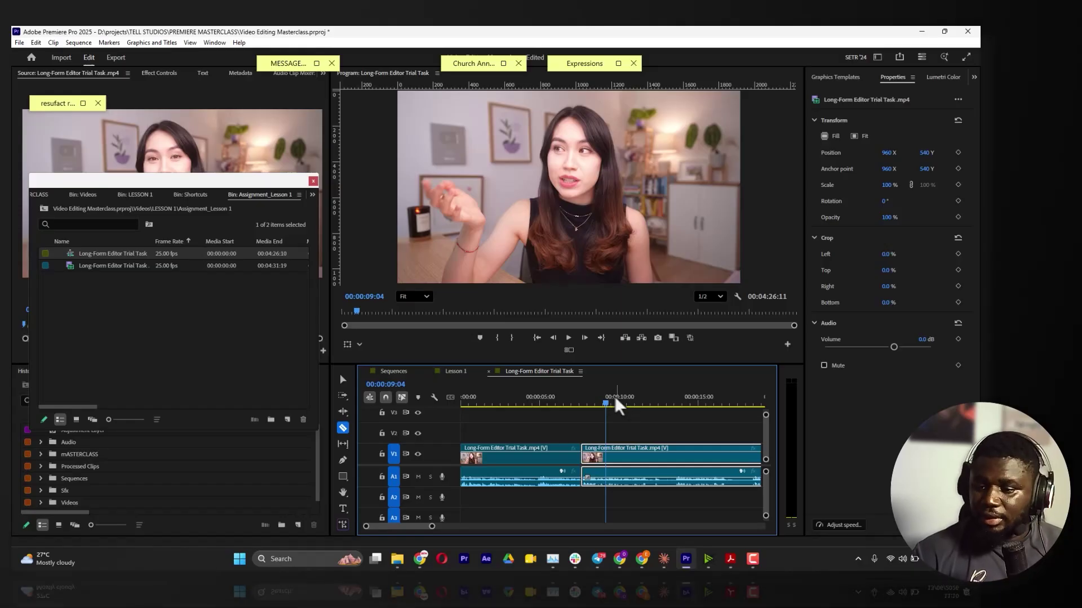
Step: Play further into the second segment and ripple trim its start up to 00:00:18:11
key("space")
left_click(598, 398)
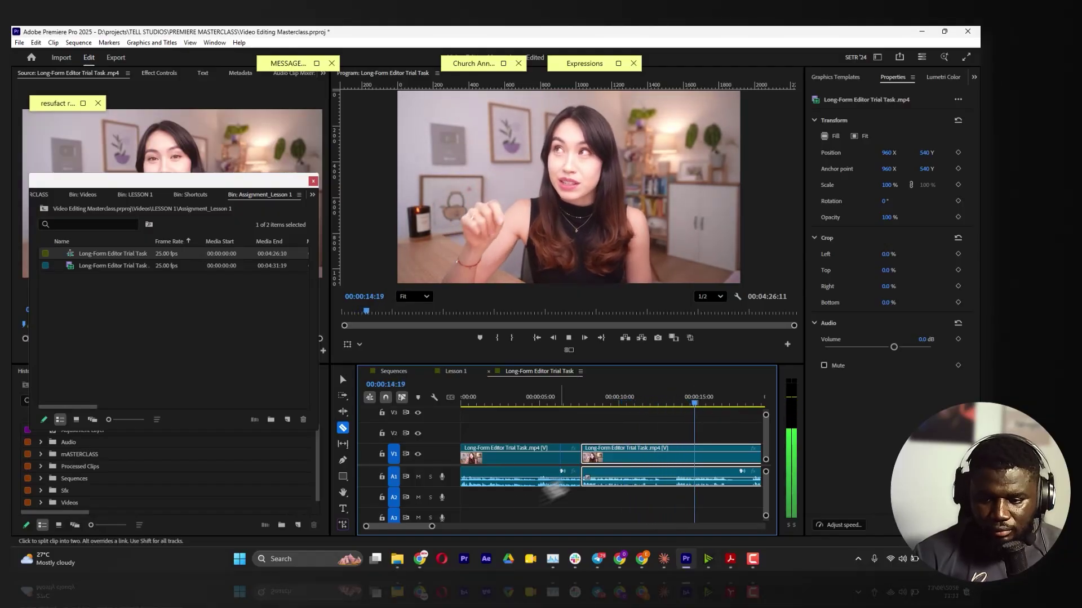
left_click_drag(432, 527, 458, 527)
key("space")
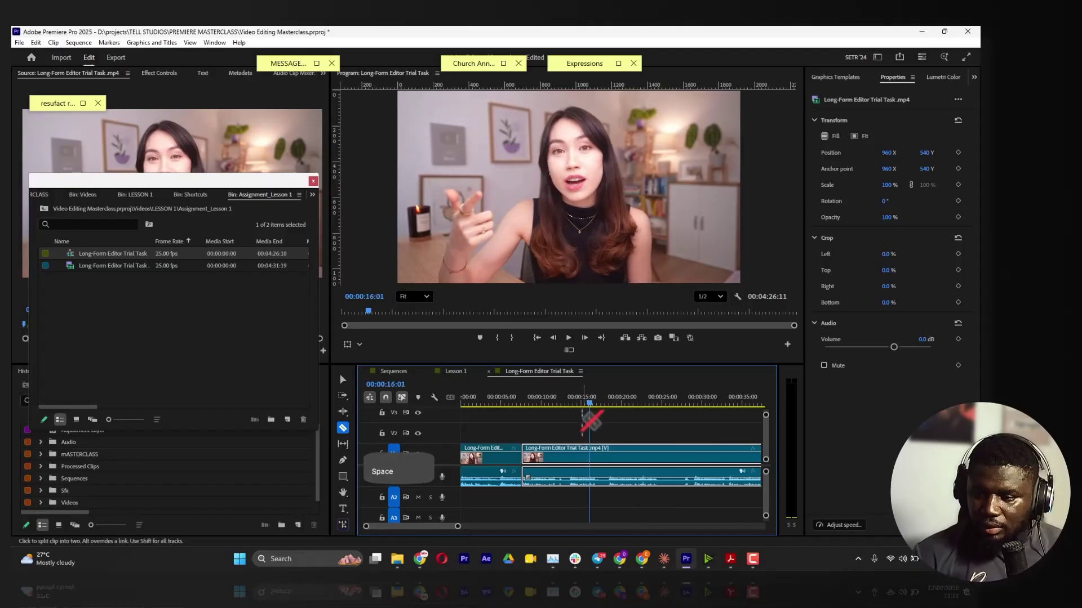
left_click(610, 394)
key("space")
left_click(606, 395)
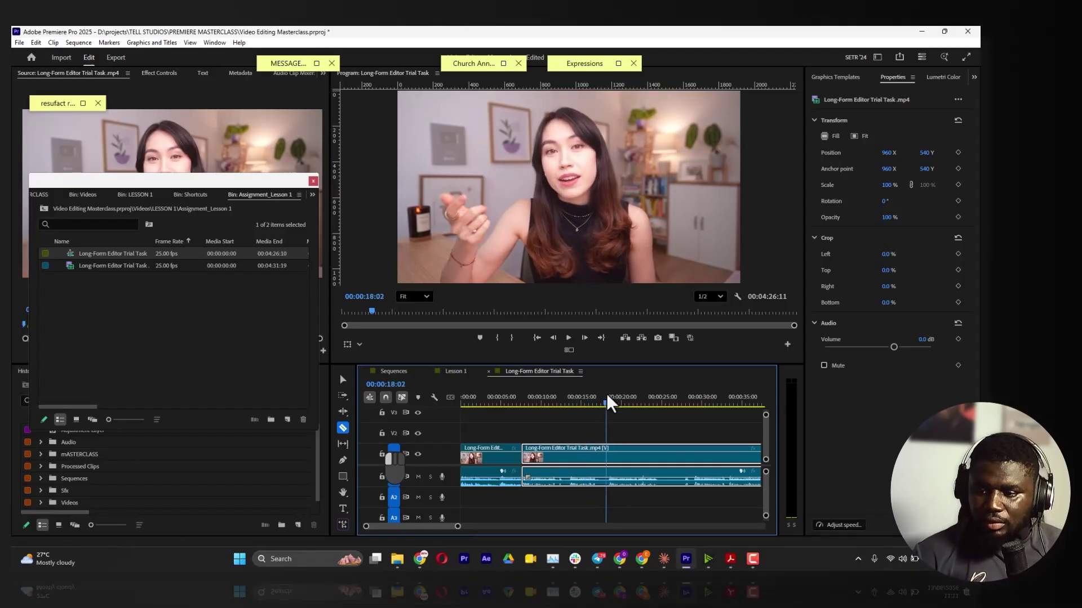
key("space")
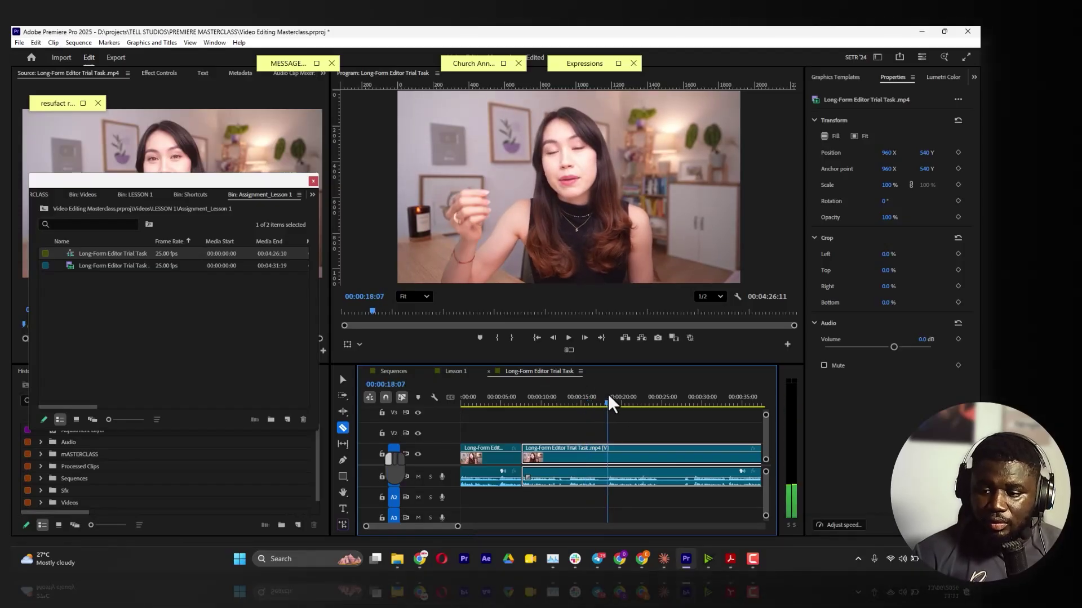
key("space")
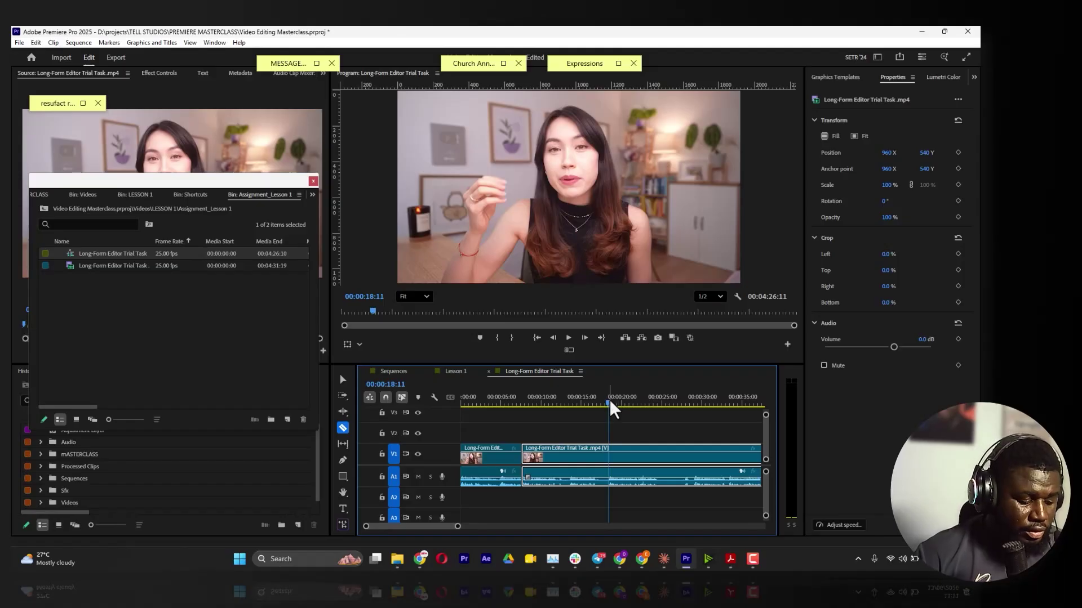
key("q")
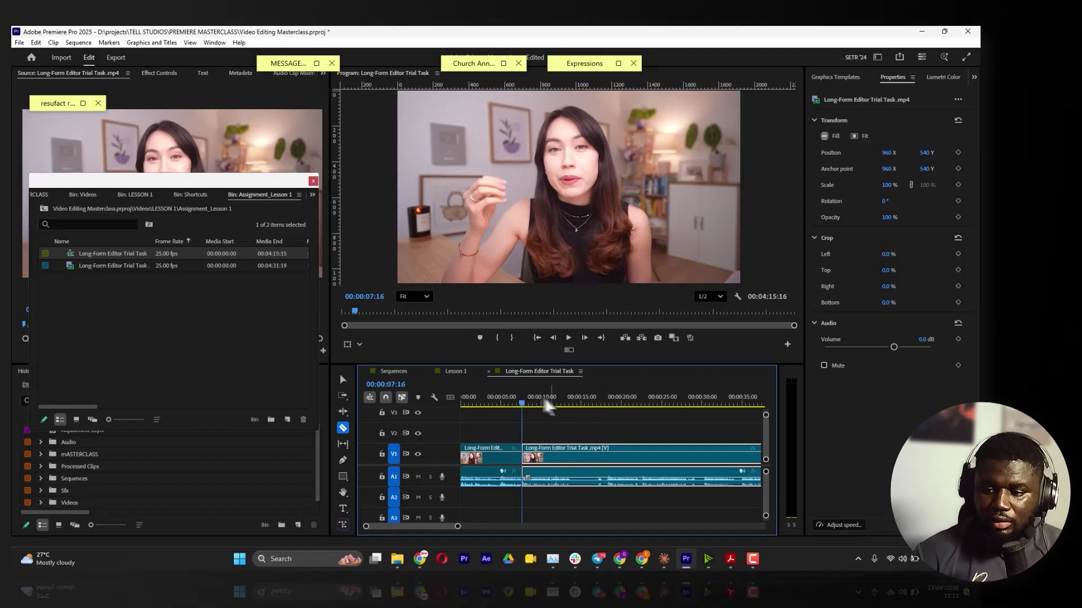
Step: Play the trimmed second segment from 00:00:07:16, and undo both of its ripple trims
key("space")
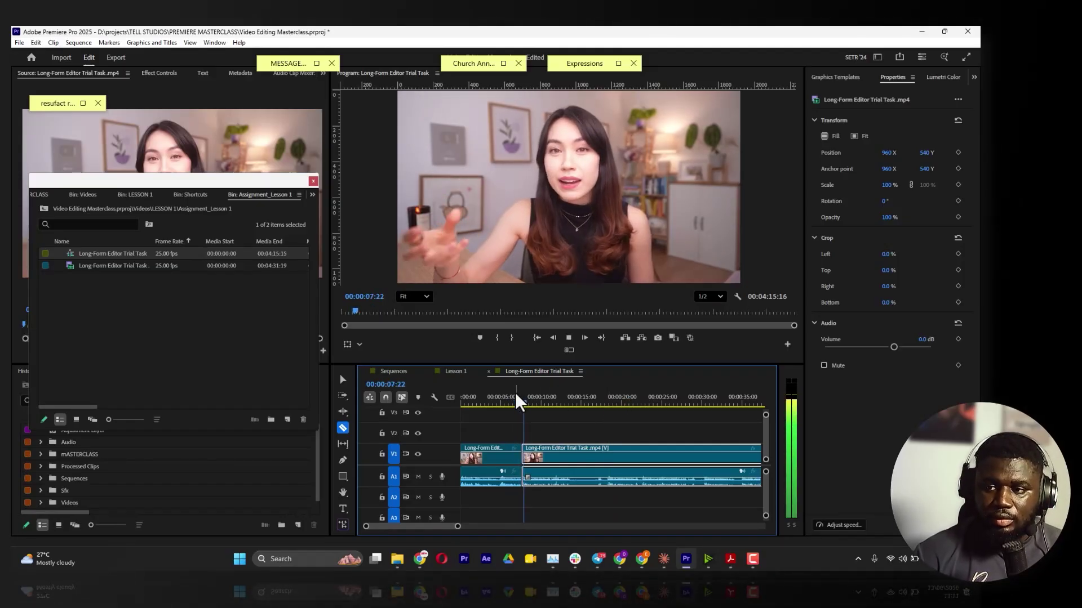
key("space")
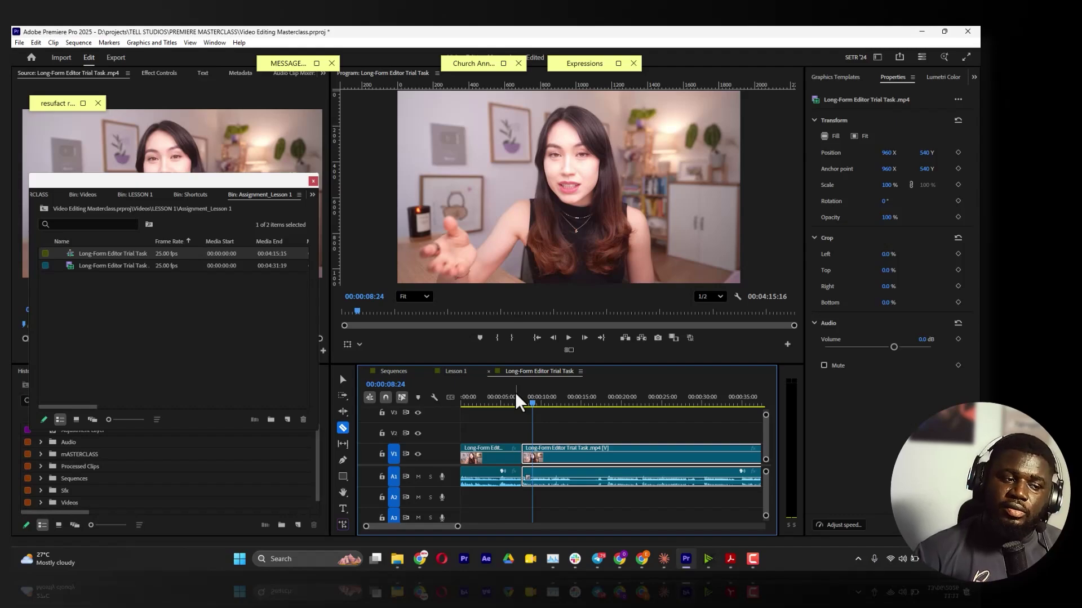
key("space")
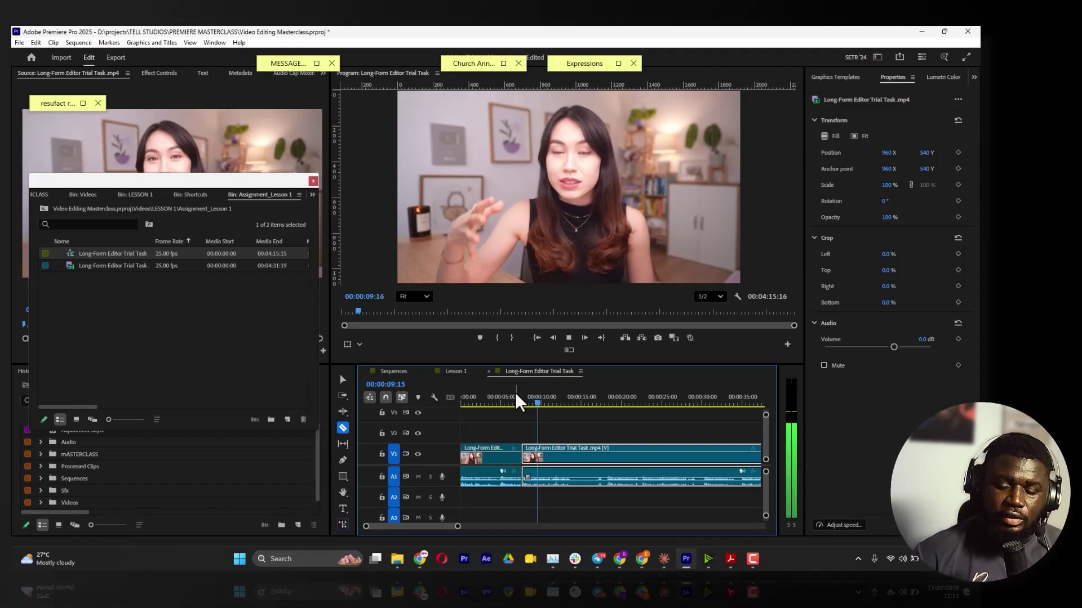
key("space")
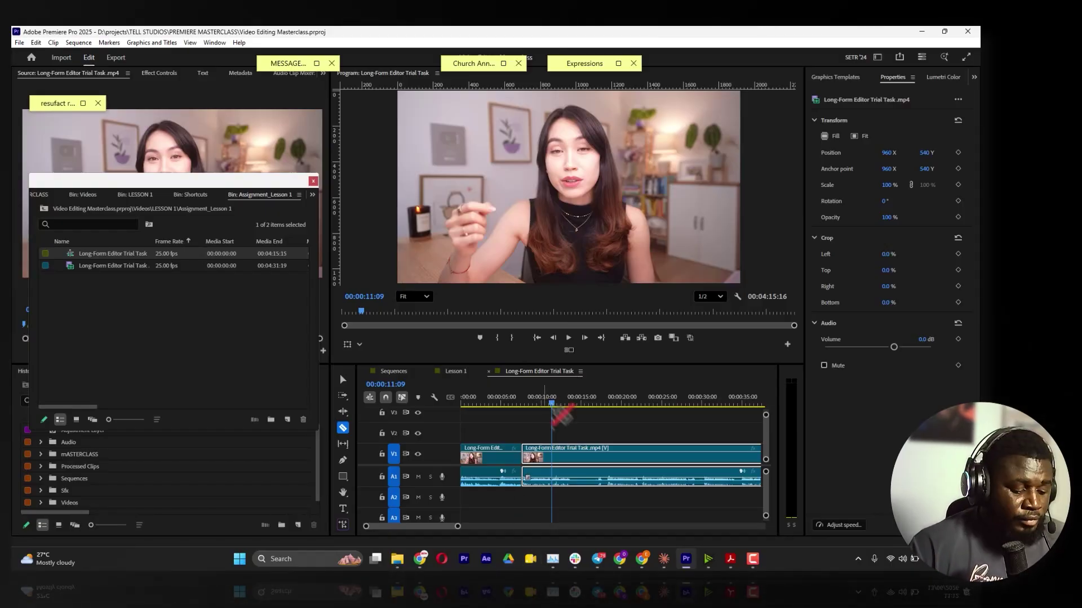
key("space")
key("space")
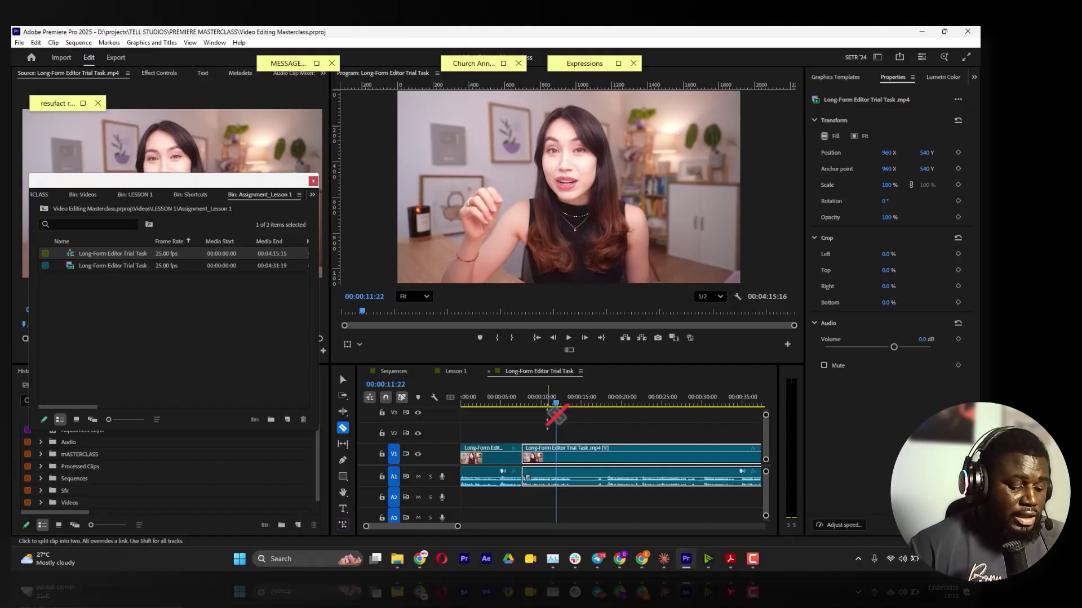
key("ctrl+z")
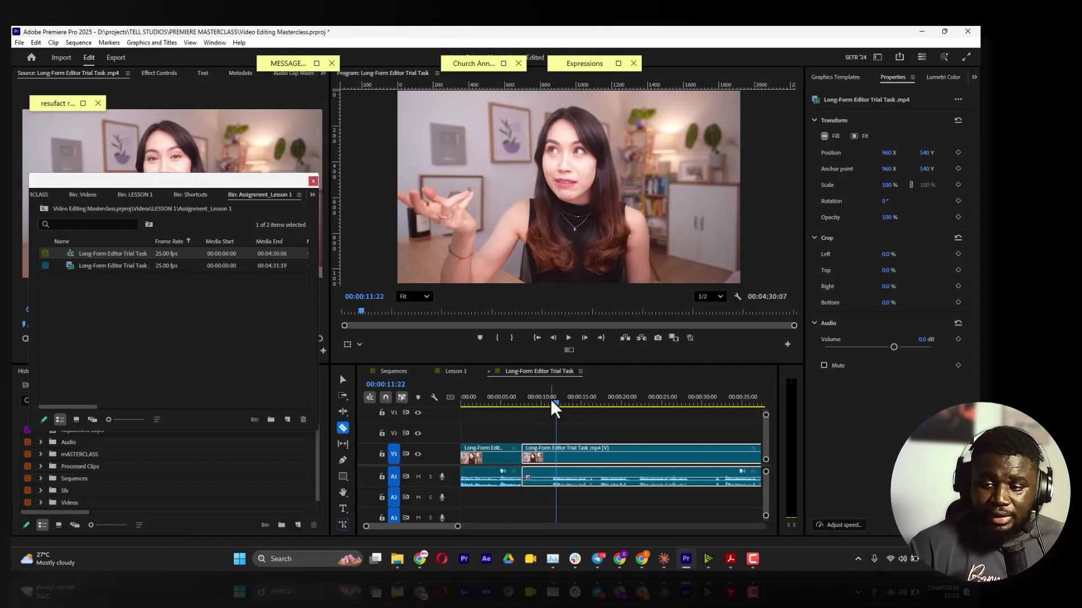
Step: Play and skim the second segment from 00:00:11:03 to 00:00:33:07 to check its content
left_click(550, 400)
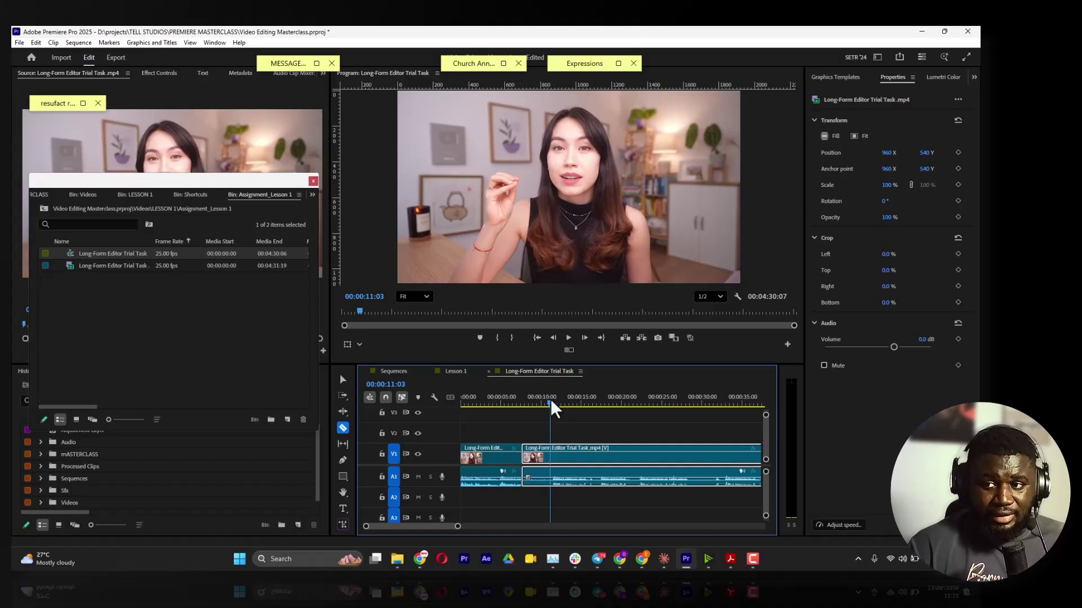
key("space")
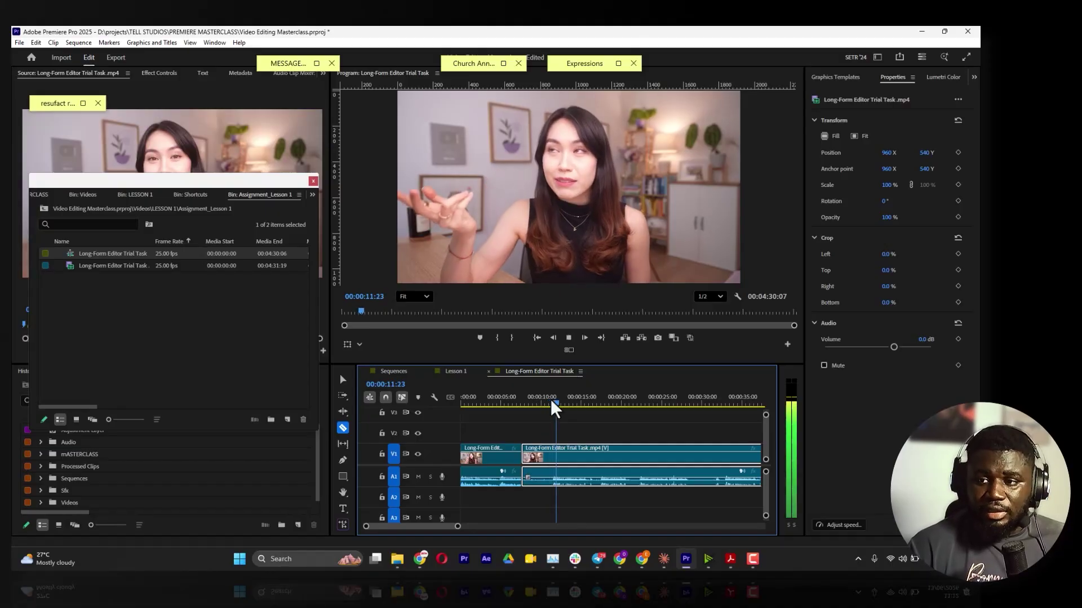
left_click(584, 400)
key("space")
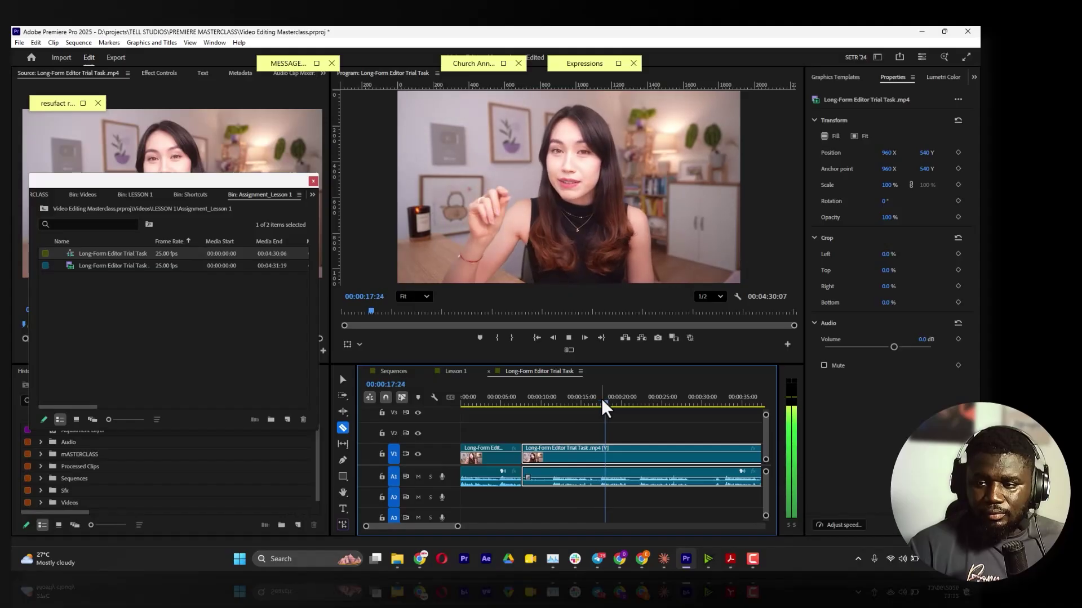
left_click(631, 399)
key("space")
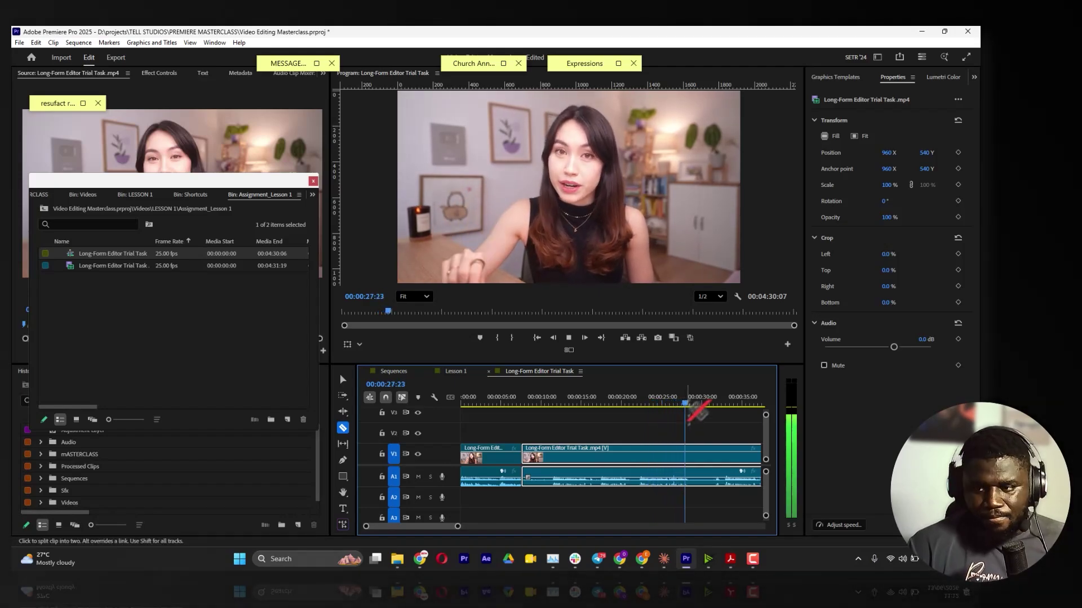
left_click(720, 399)
key("space")
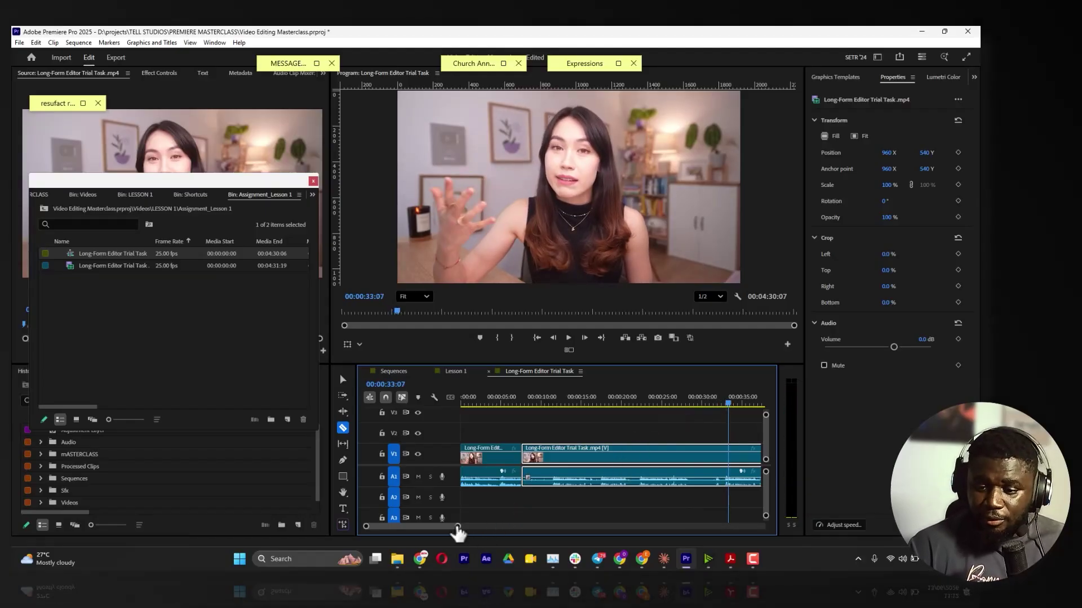
Step: Skim further through the second segment around 00:00:37 to 00:00:44 and stop at 00:00:41:11
left_click_drag(457, 527, 508, 527)
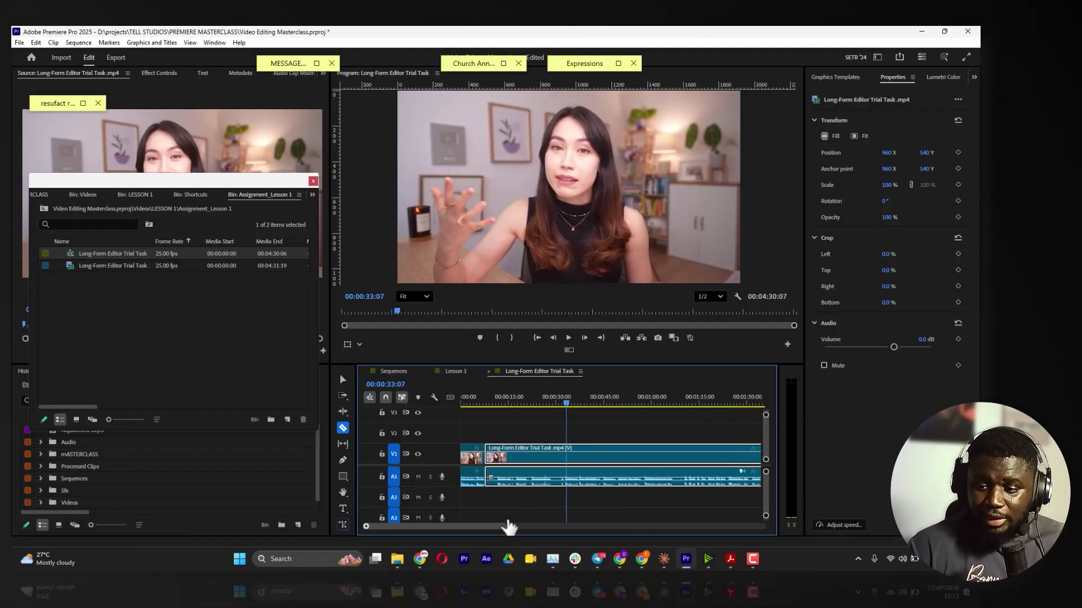
left_click(576, 402)
key("space")
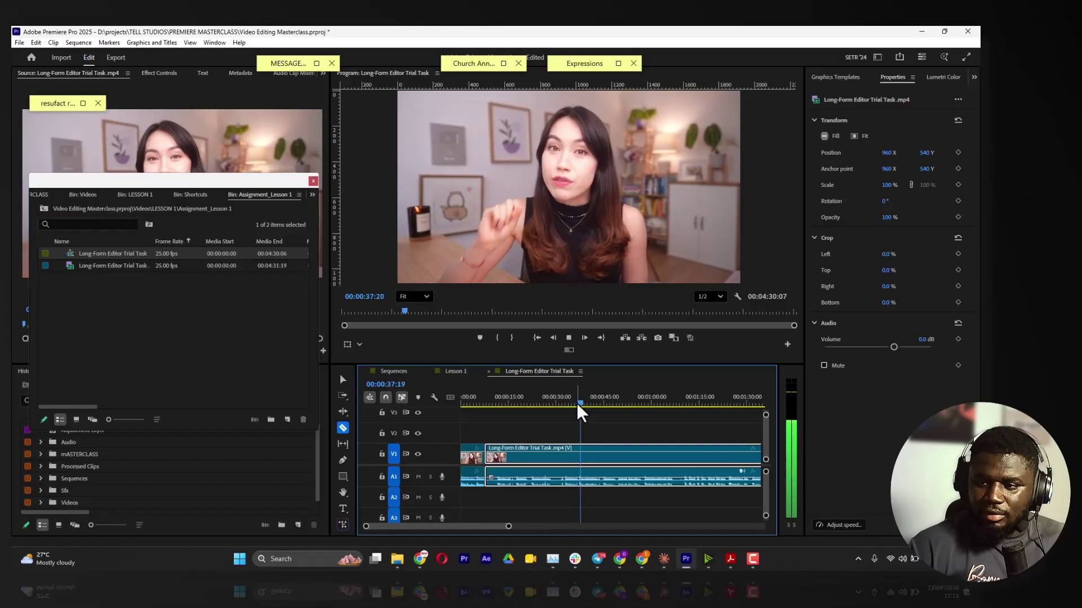
left_click(602, 402)
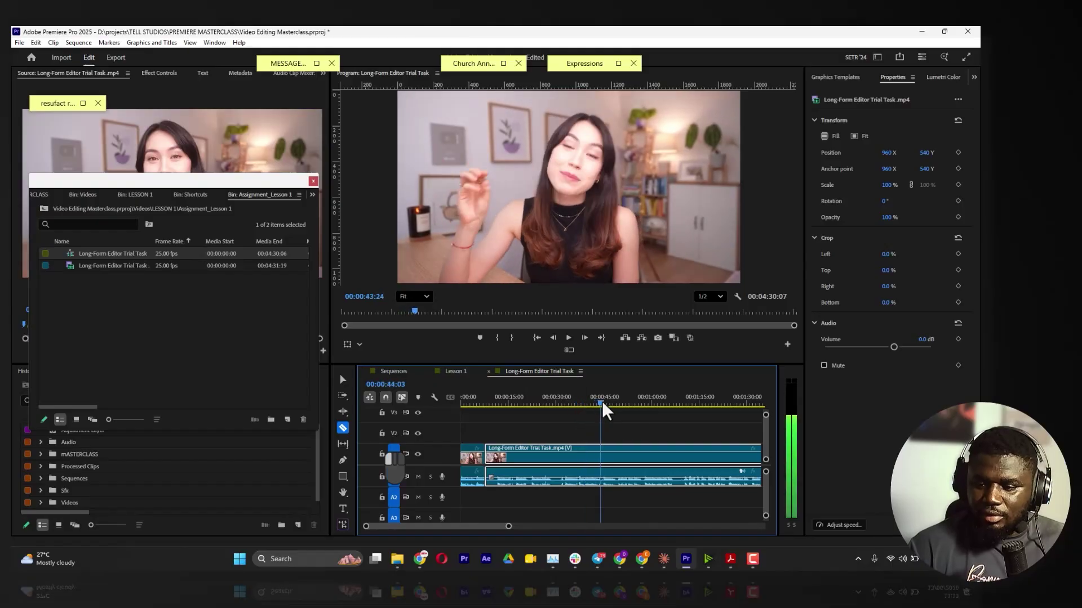
key("space")
left_click(593, 402)
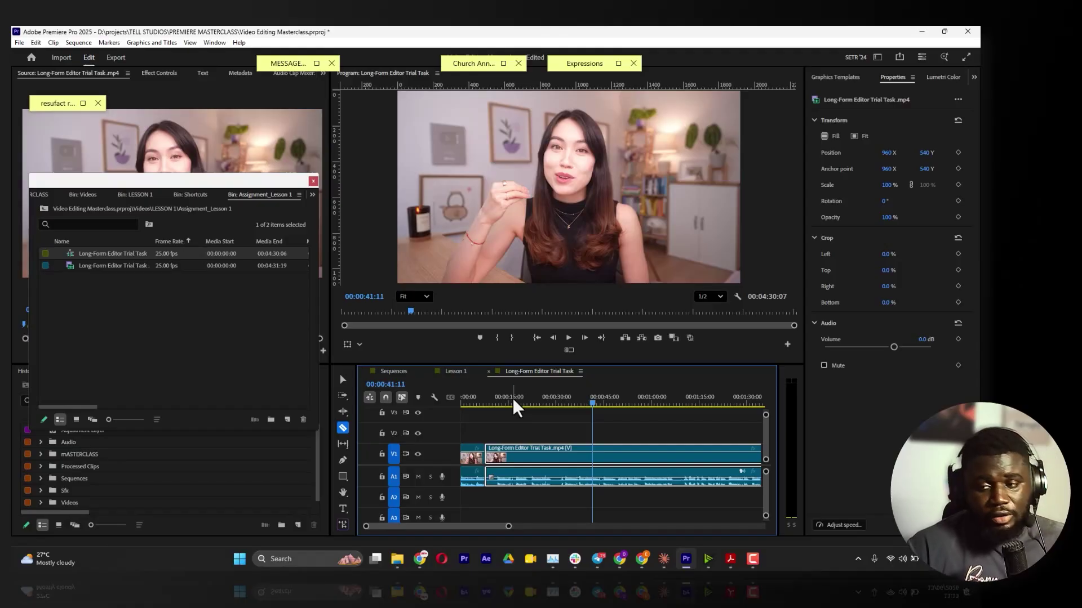
Step: Return to the early part of the second segment and play it, pausing at 00:00:20:11 and 00:00:22:15
mouse_move(731, 562)
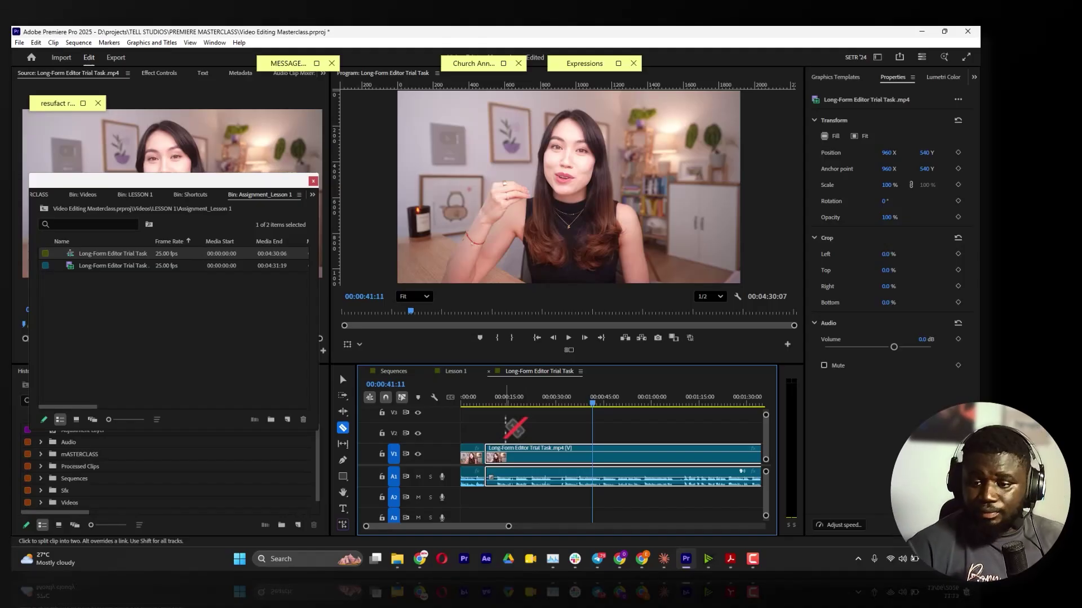
left_click_drag(498, 403, 488, 402)
scroll(499, 510, "up", 3)
key("space")
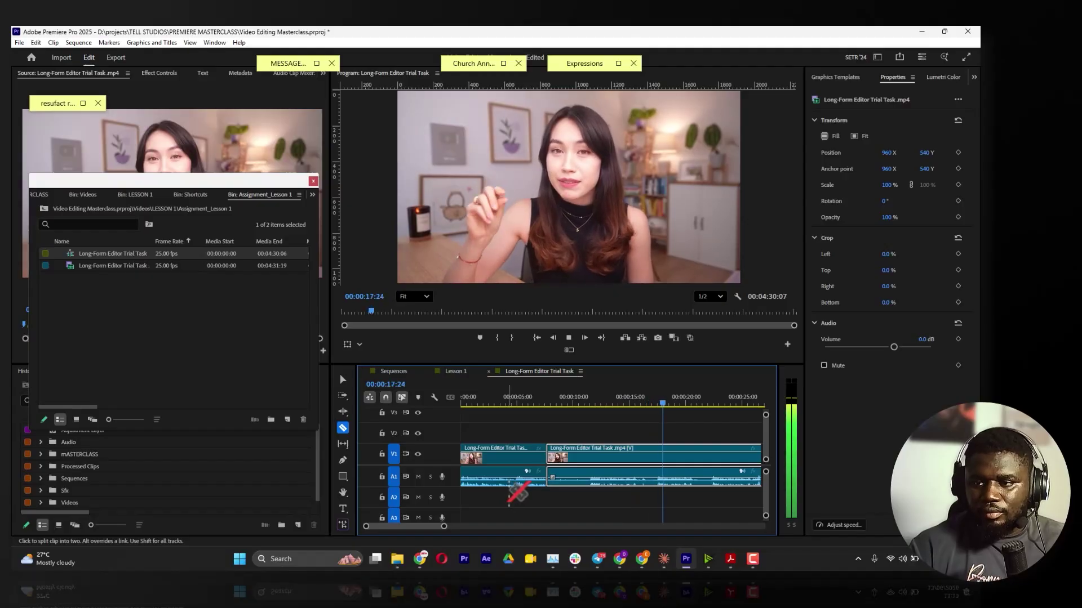
key("space")
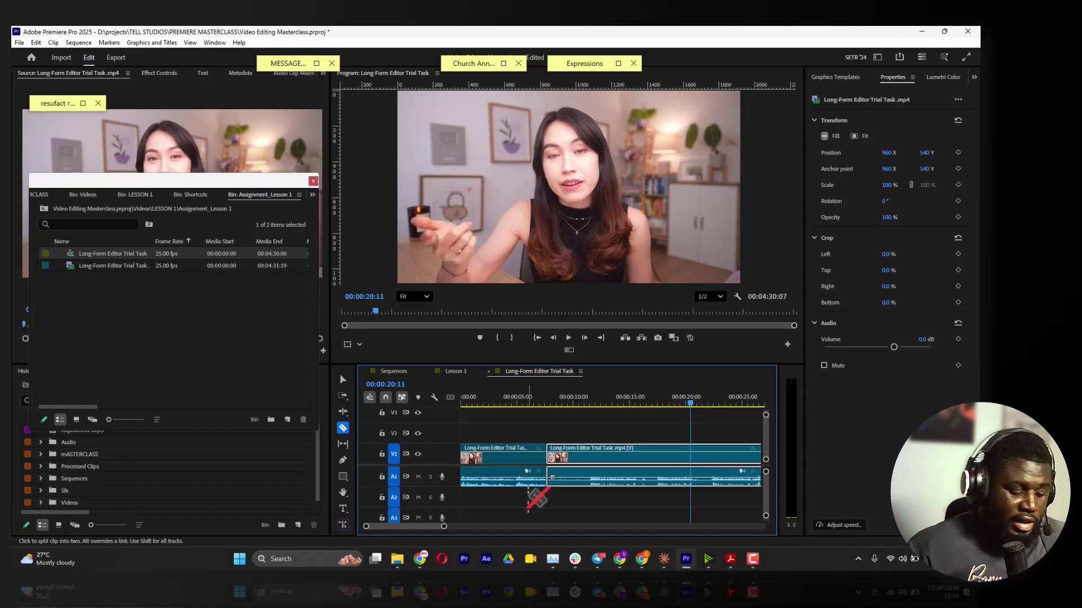
key("space")
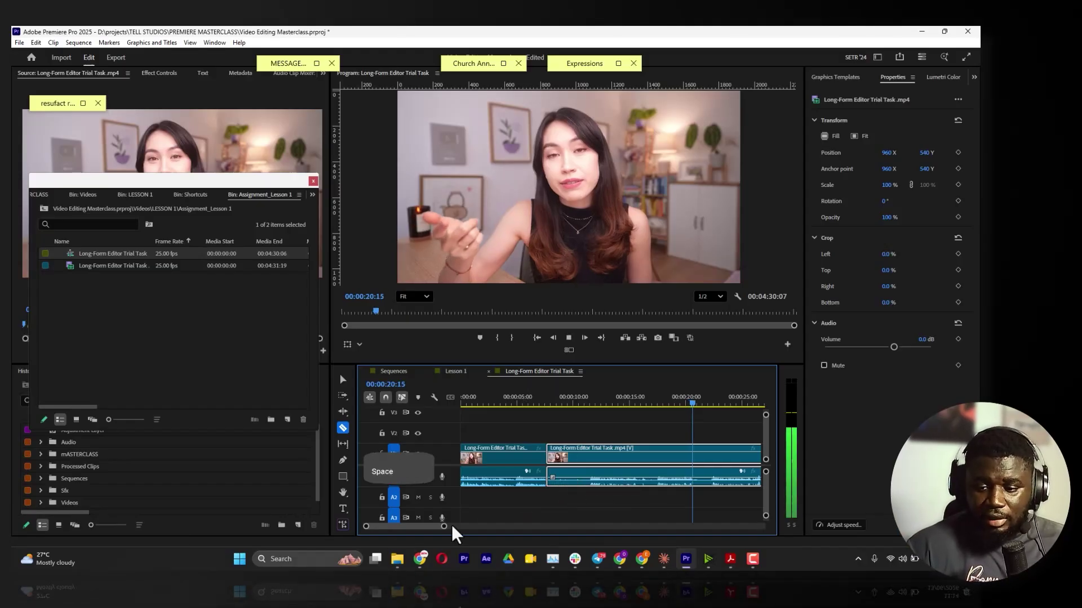
key("space")
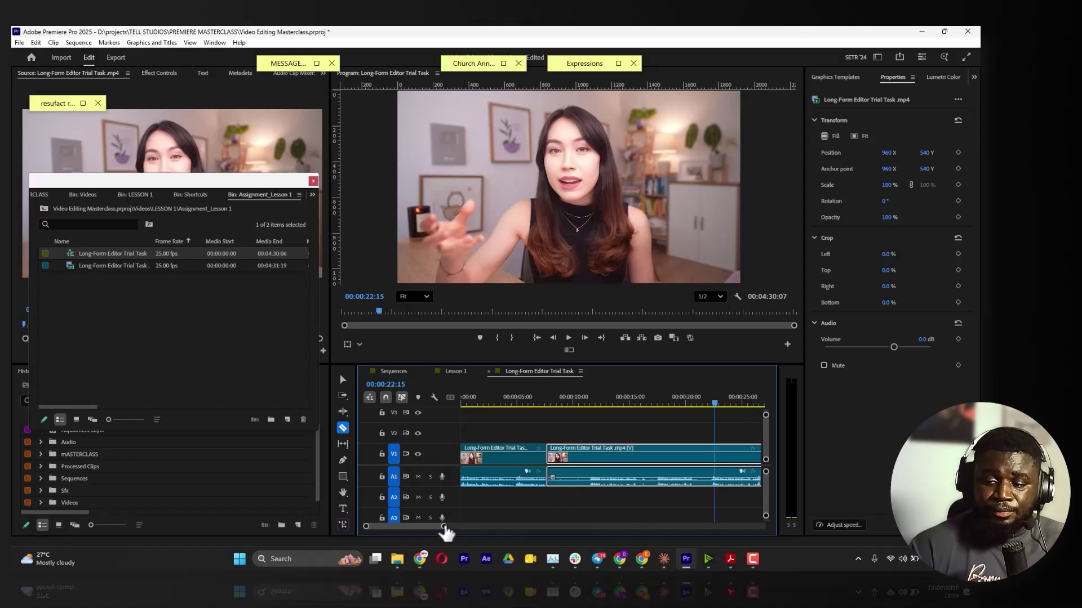
Step: Play on from 00:00:22:15 to 00:00:38:05 and save the project
left_click_drag(445, 527, 450, 527)
key("space")
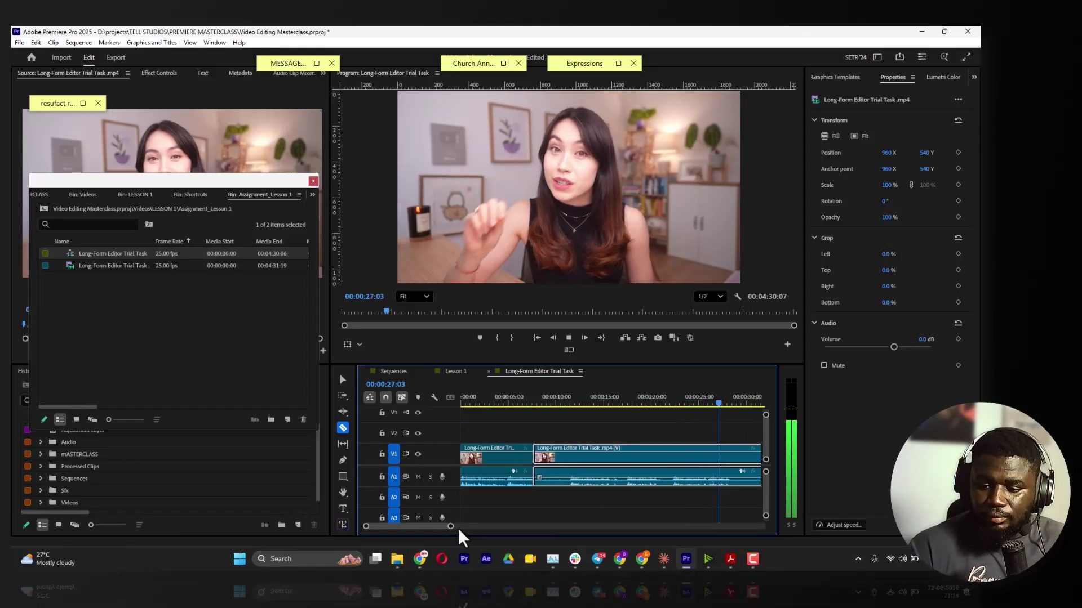
left_click_drag(450, 527, 470, 528)
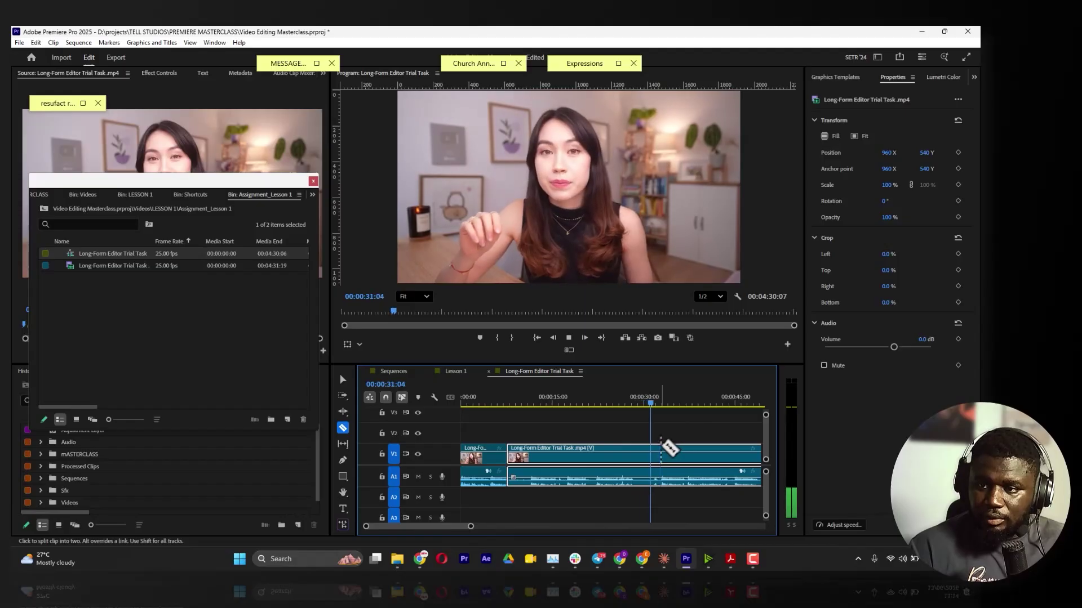
key("ctrl+s")
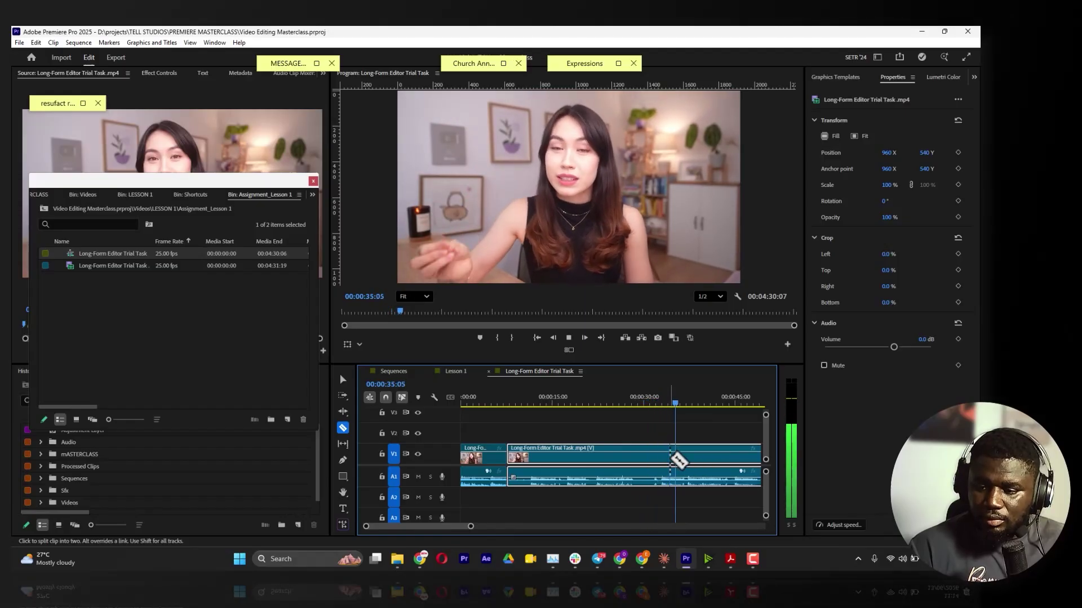
key("space")
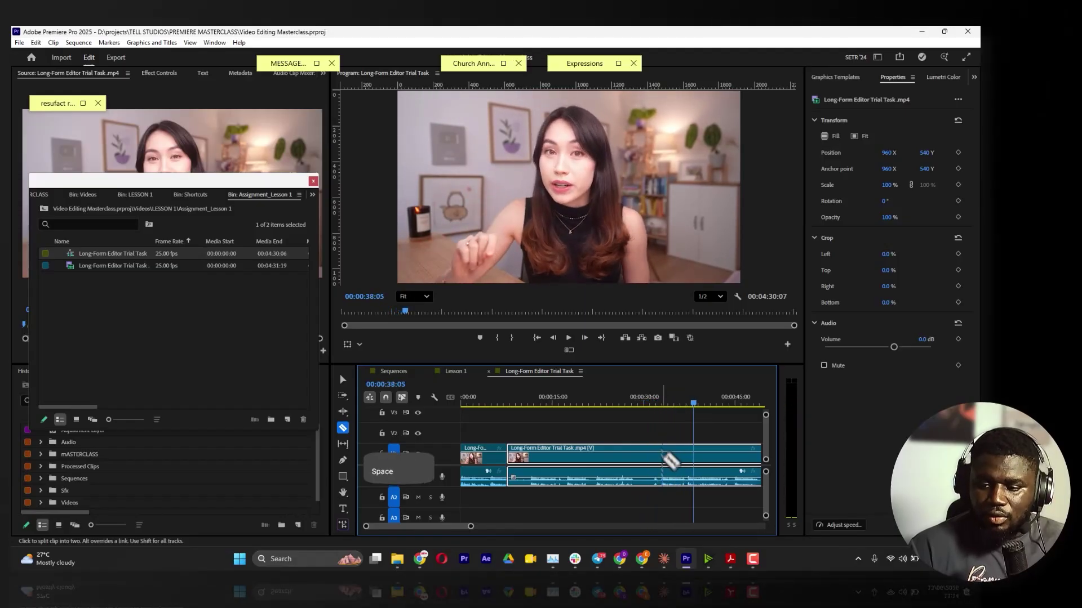
Step: Split the second segment at 00:00:32:19 with the Razor tool and move the playhead back to 00:00:29:16
left_click(662, 454)
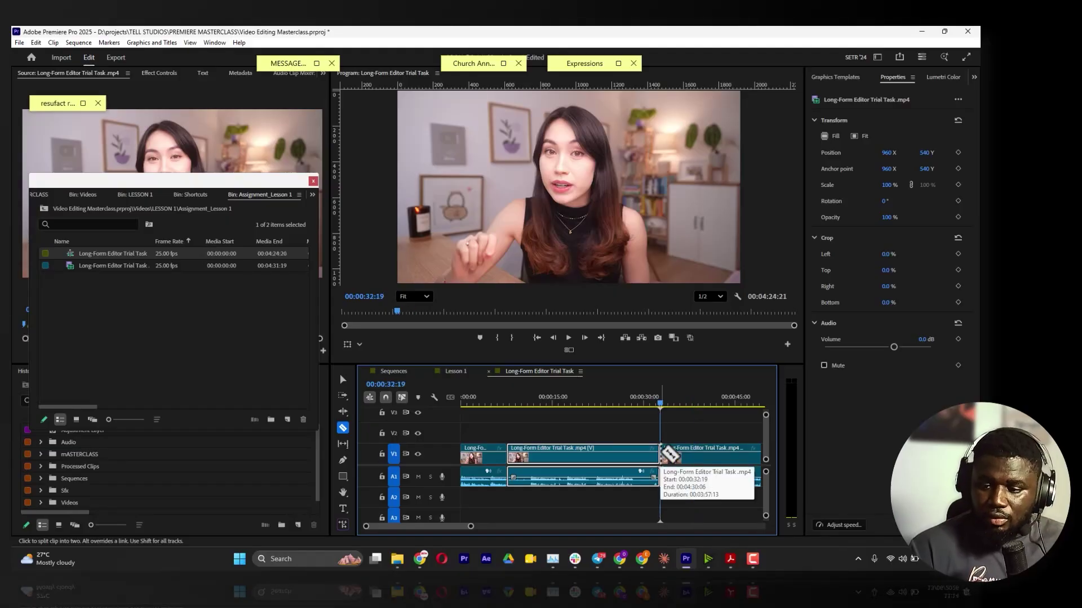
key("Up")
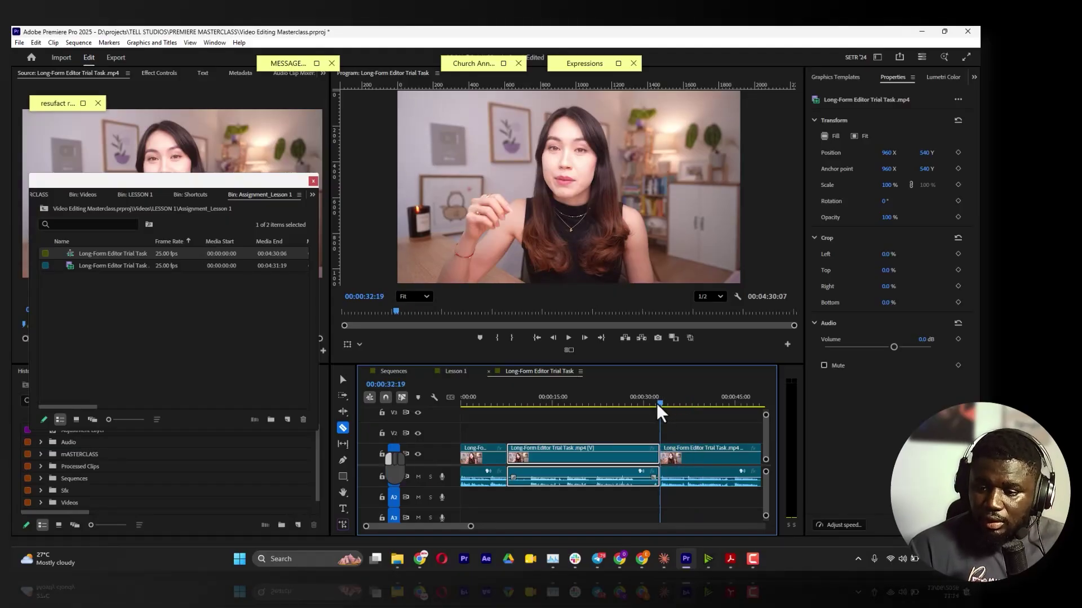
left_click(658, 404)
left_click_drag(661, 413, 642, 404)
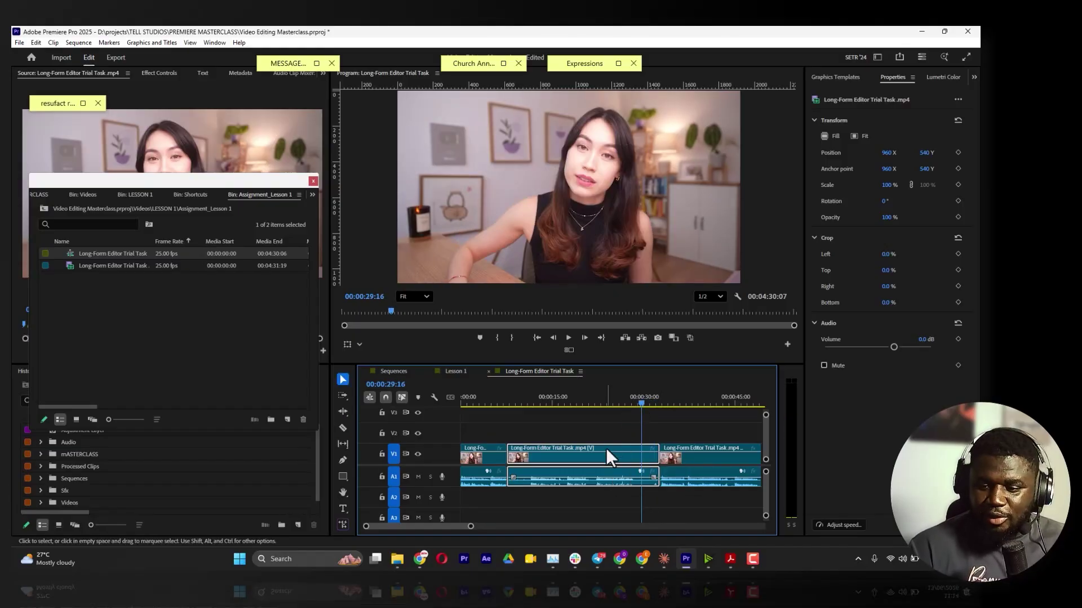
Step: Ripple delete the selected middle segment between 00:00:07:16 and 00:00:32:19
key("v")
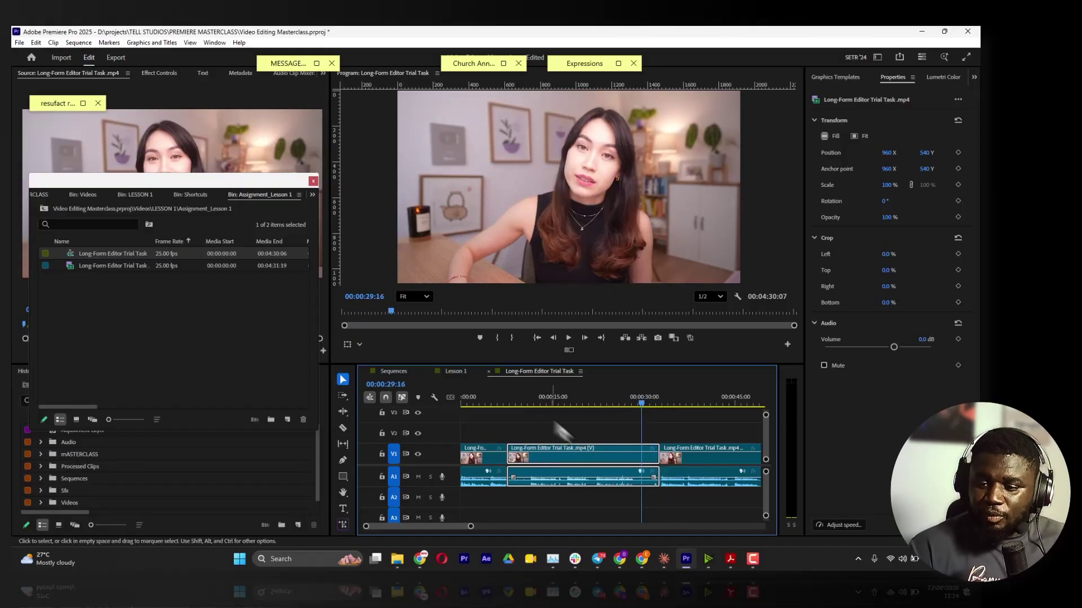
left_click(512, 400)
key("shift+Delete")
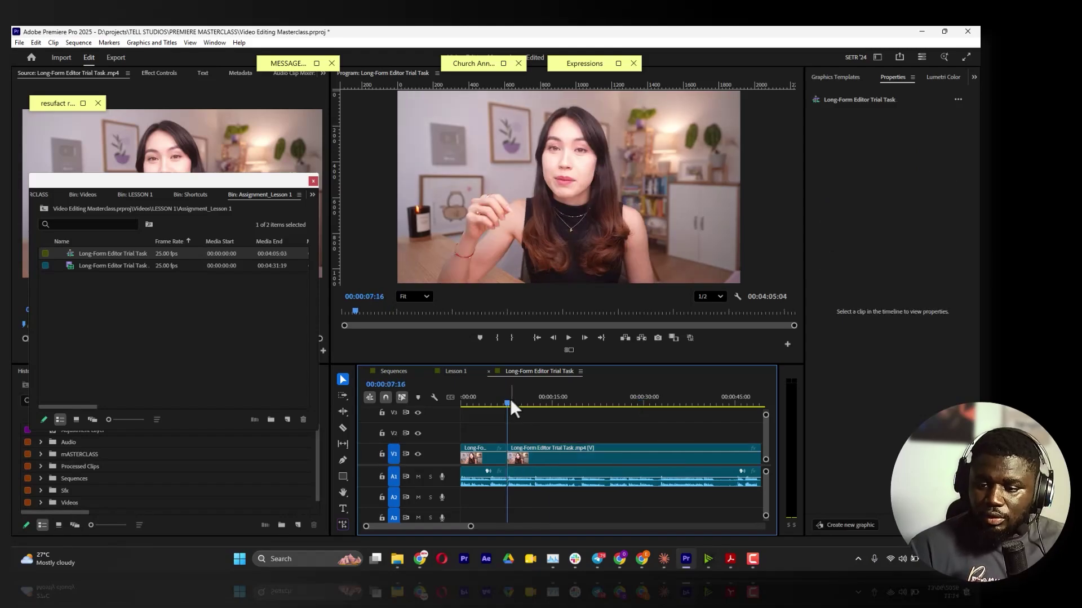
Step: Play from the new join at 00:00:07:16 and review the following footage up to 00:00:19:06
key("space")
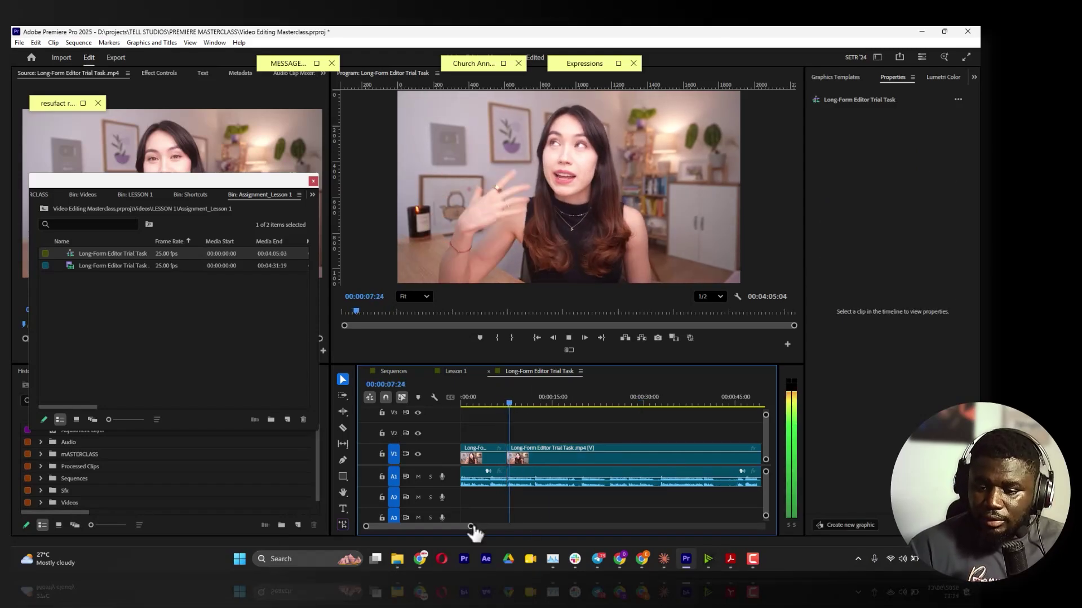
left_click_drag(472, 529, 421, 527)
key("space")
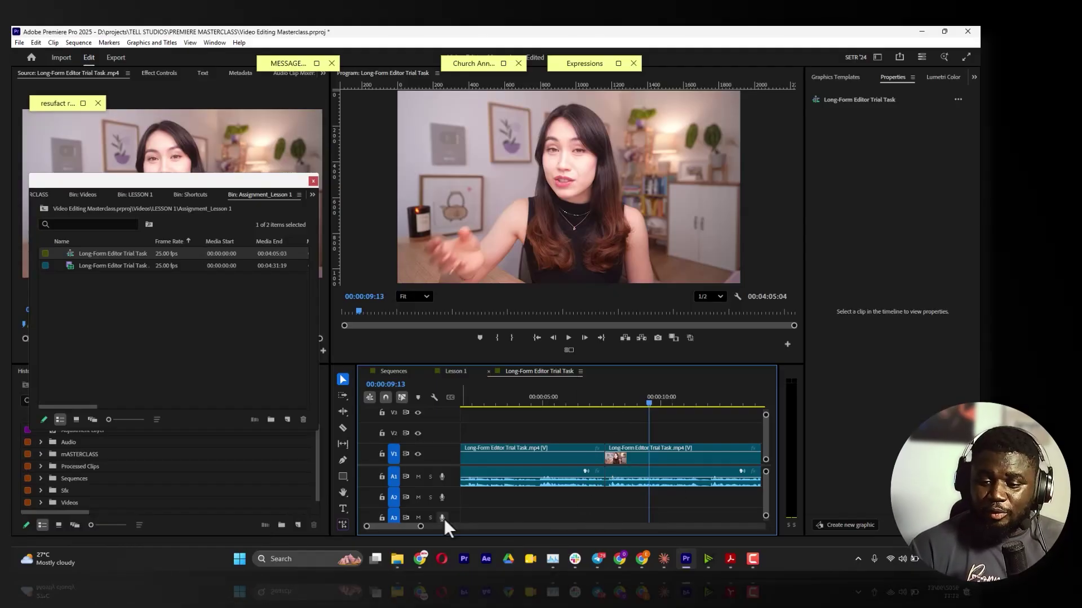
left_click_drag(423, 530, 453, 529)
left_click(597, 458)
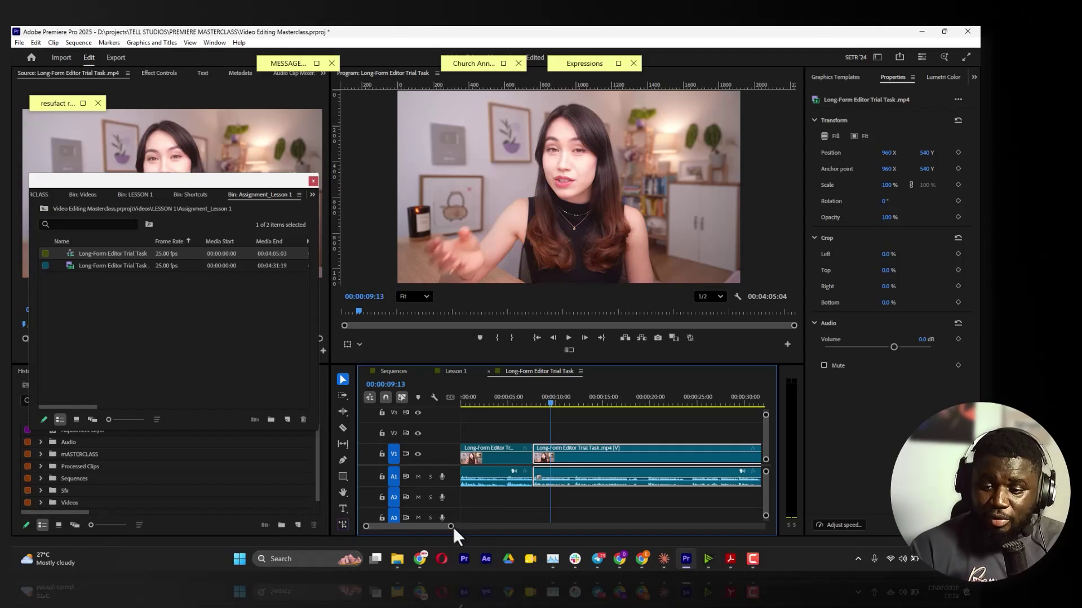
mouse_move(452, 526)
left_mouse_down()
mouse_move(415, 513)
mouse_move(434, 514)
left_mouse_up()
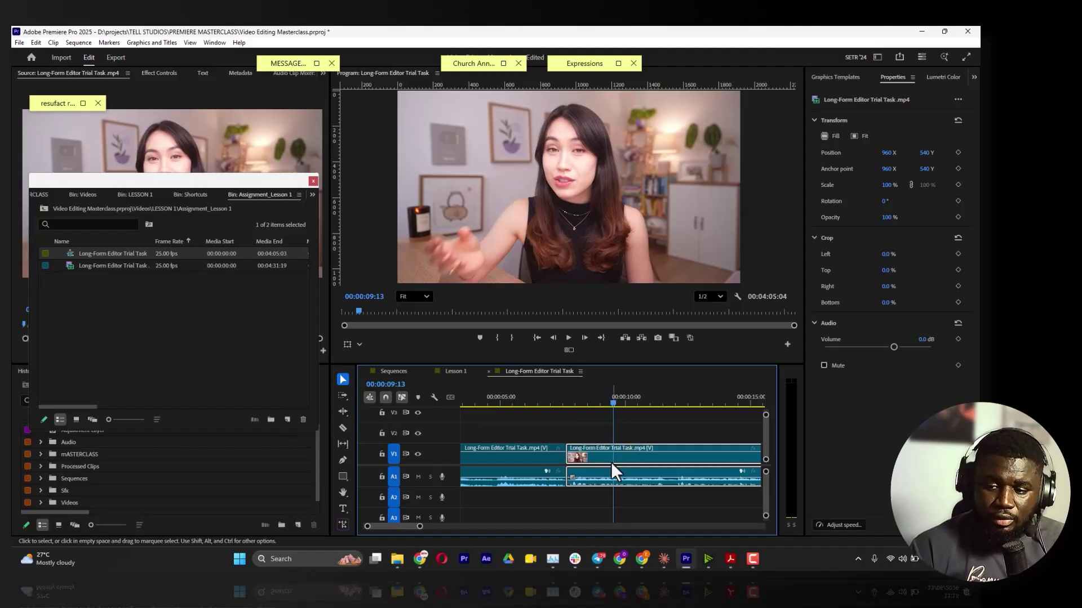
left_click(644, 422)
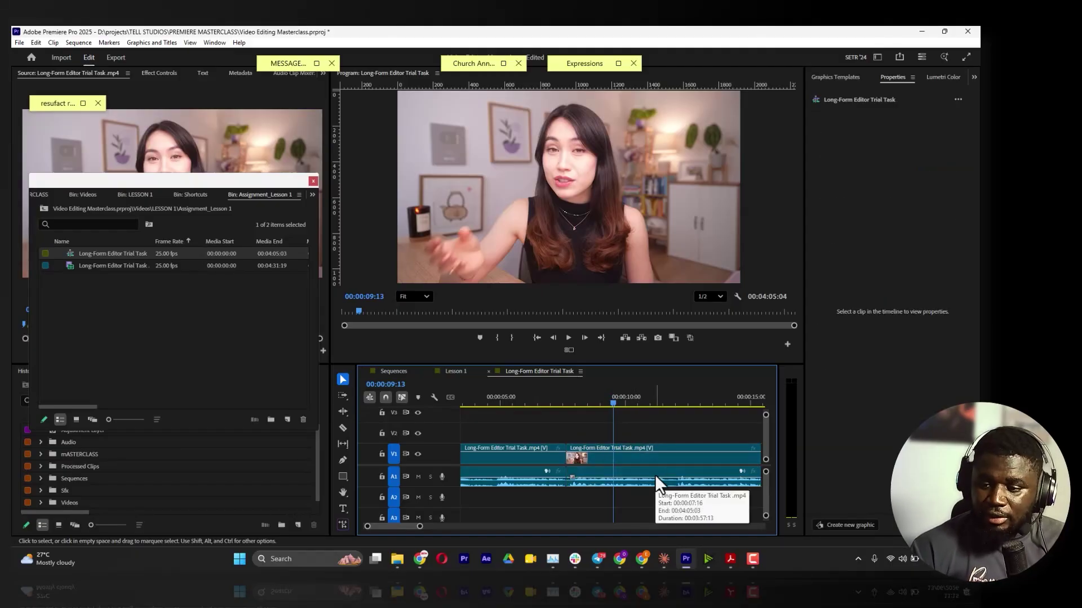
key("space")
left_click_drag(420, 526, 447, 527)
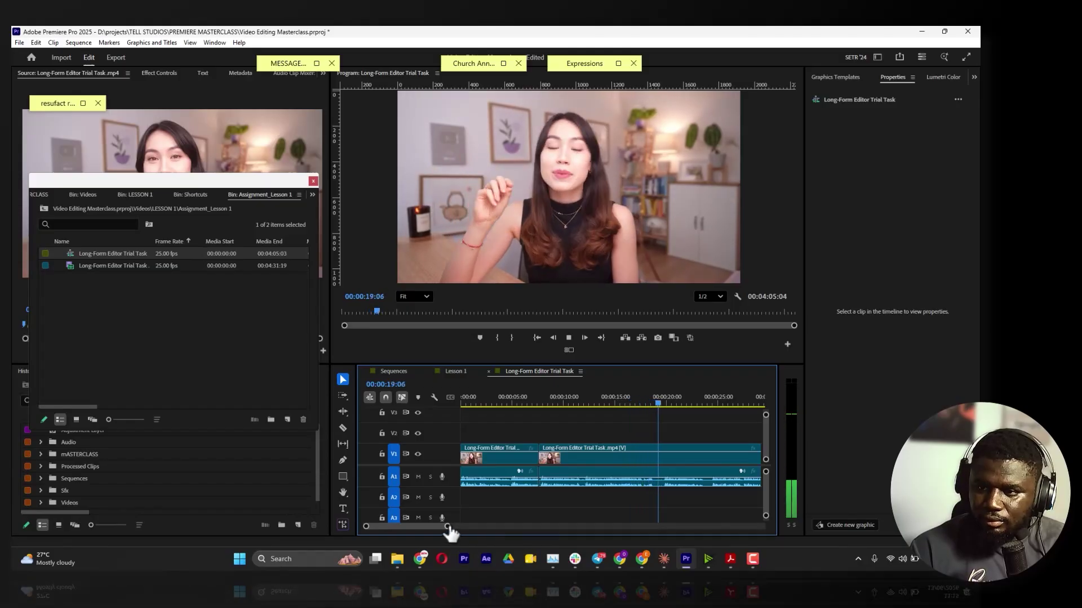
Step: Play the second clip from around 00:00:14:12 to find where the next usable sentence begins
left_click(610, 403)
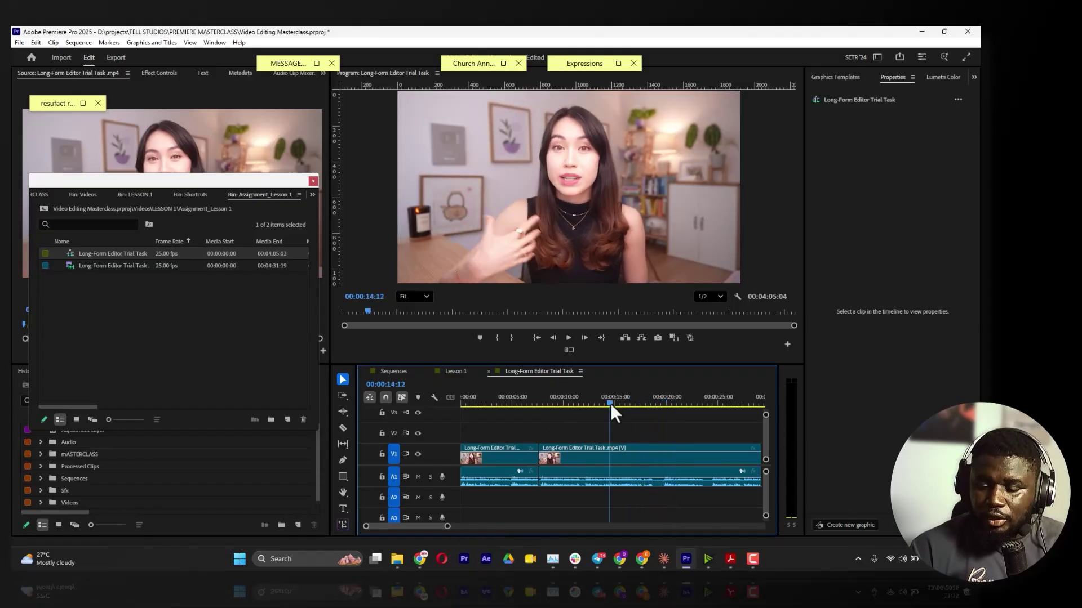
key("space")
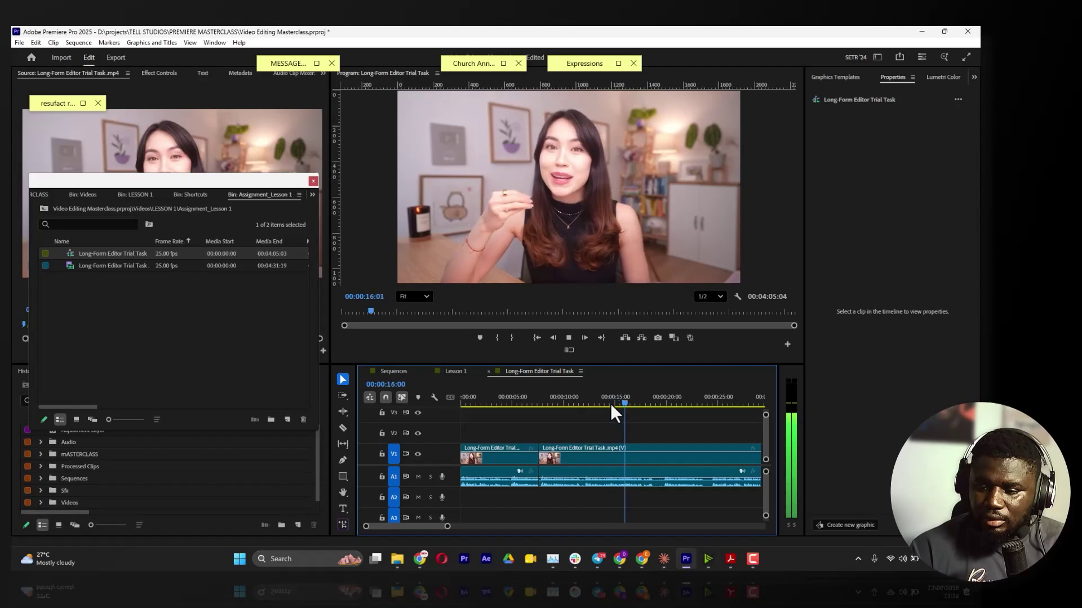
key("space")
key("space")
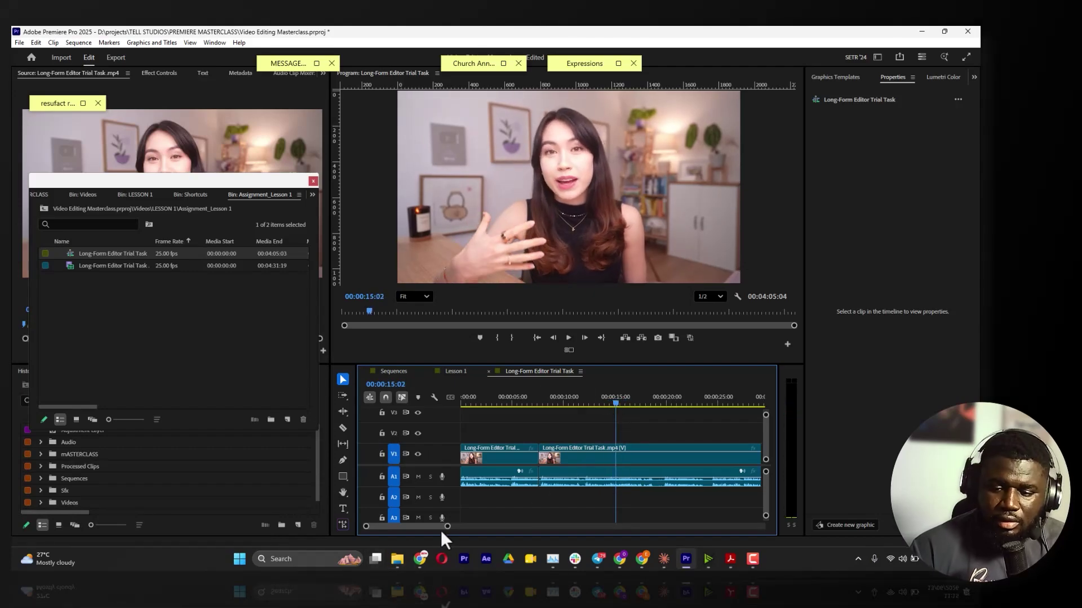
left_click_drag(447, 527, 408, 526)
key("space")
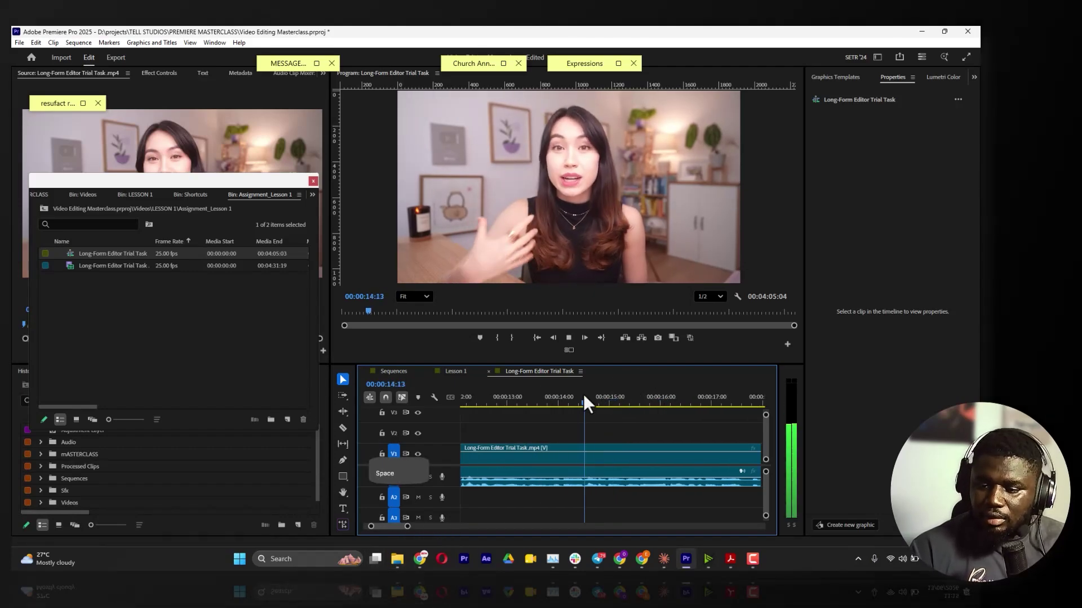
key("space")
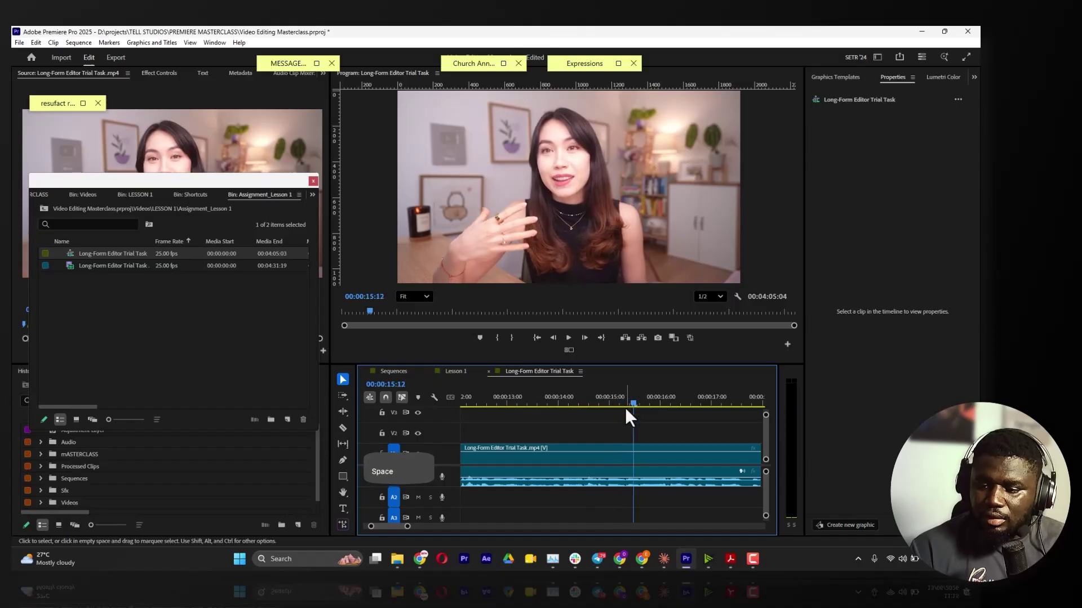
Step: Try to ripple trim the second clip's start up to 00:00:15:08, play the join and undo the trim
left_click(618, 402)
left_click_drag(619, 402, 628, 403)
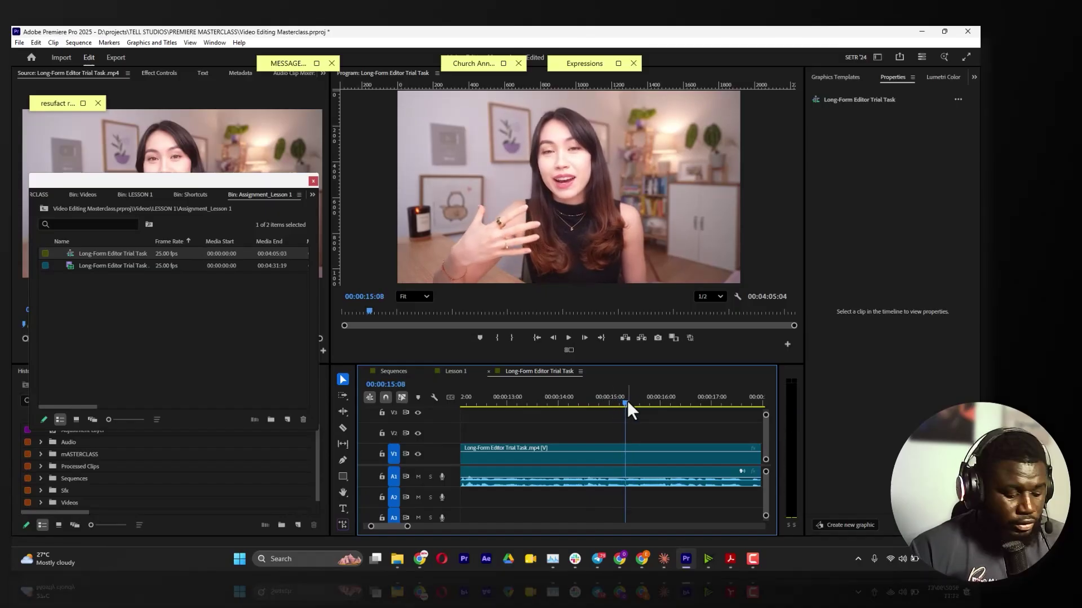
key("q")
key("space")
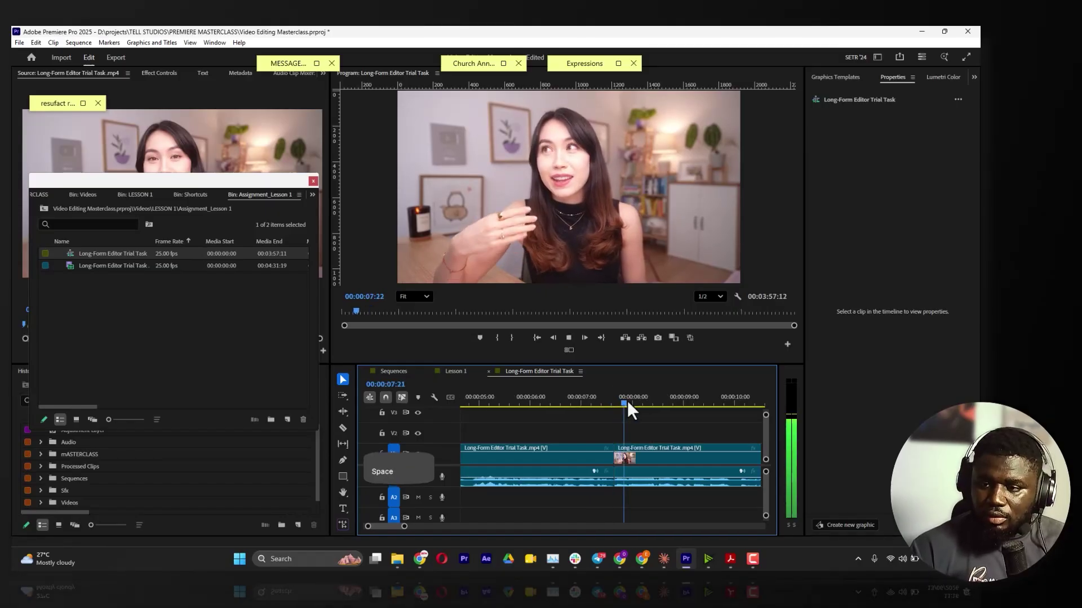
key("ctrl+z")
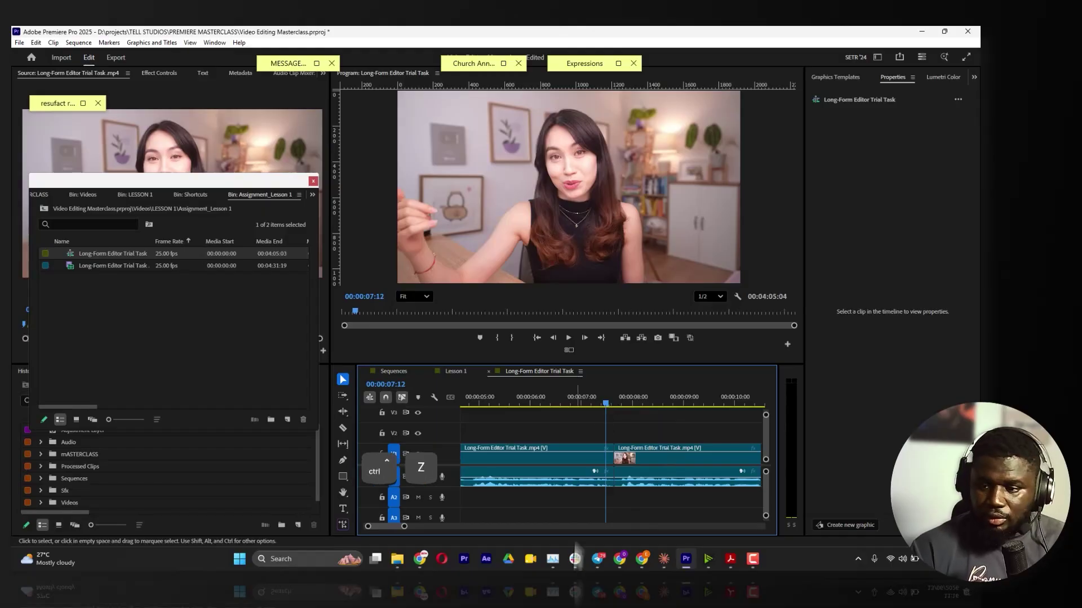
Step: Play the sequence from 00:00:07:12 to 00:00:19:18 to review the takes, switching to the Razor tool on the way
left_click_drag(404, 526, 470, 526)
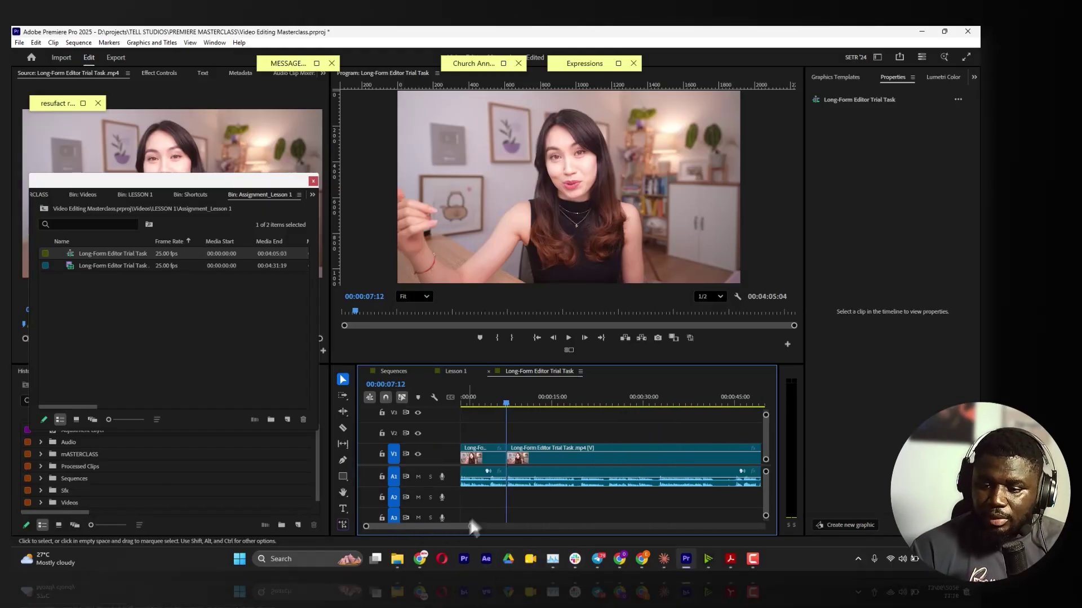
key("space")
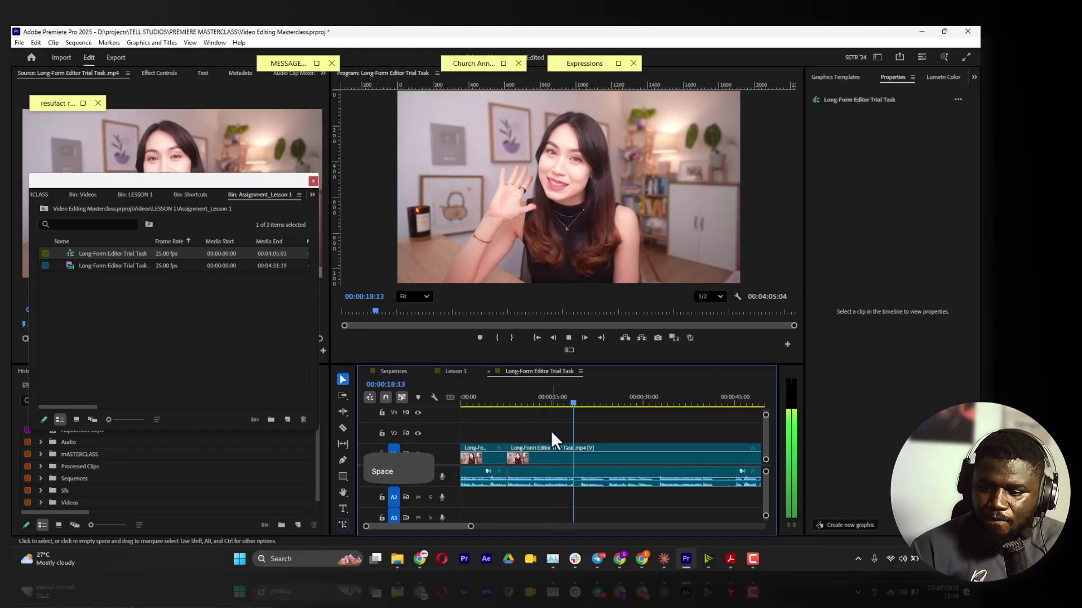
key("space")
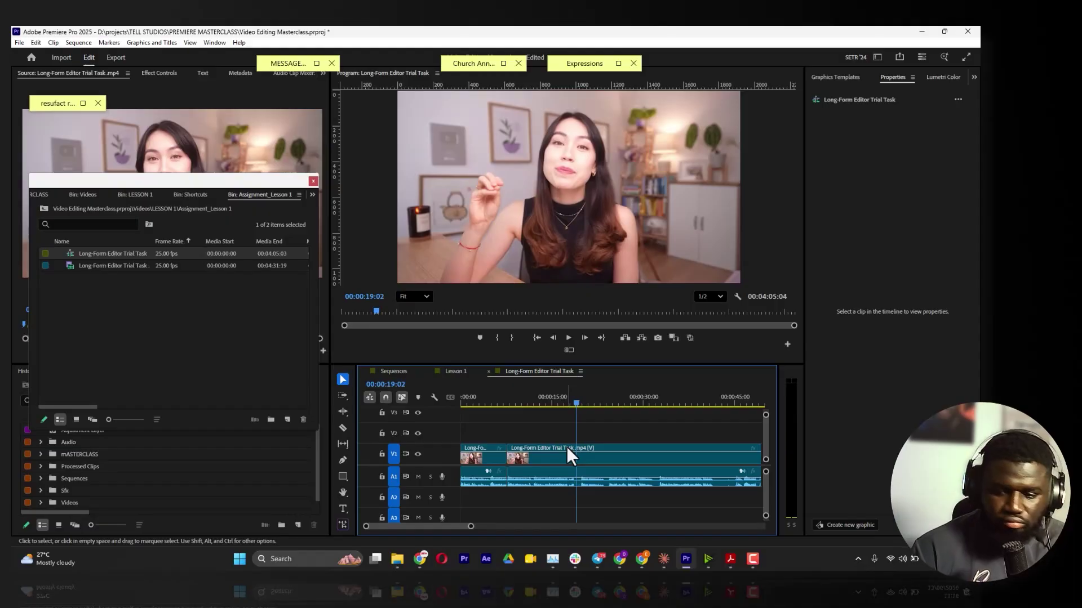
key("c")
key("space")
key("space")
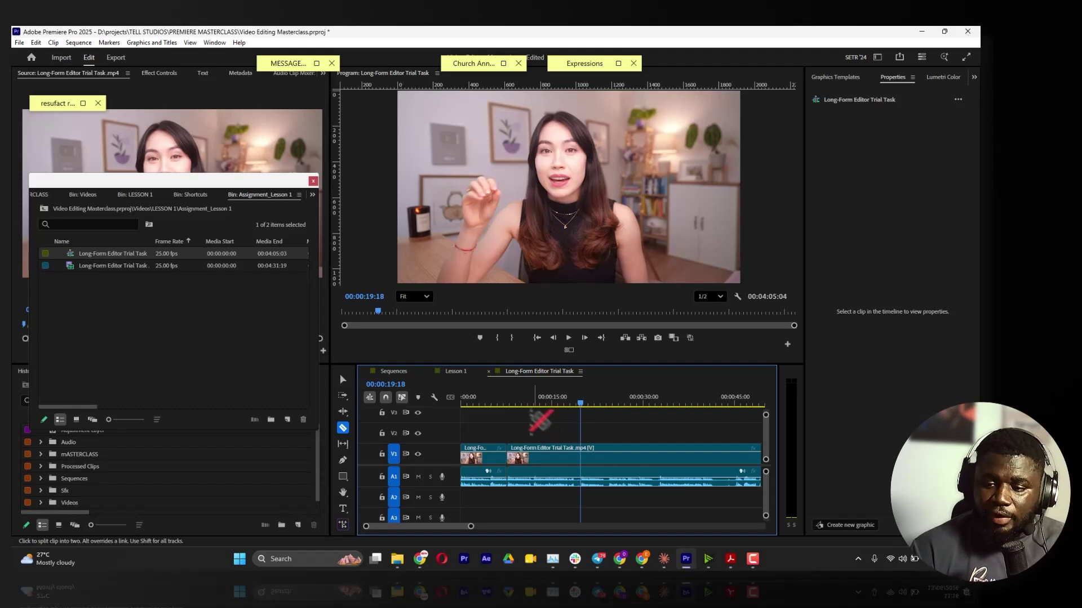
Step: Find the start of the good take at 00:00:15:08 and ripple trim the second clip's beginning up to that point
left_click_drag(526, 405, 550, 411)
key("space")
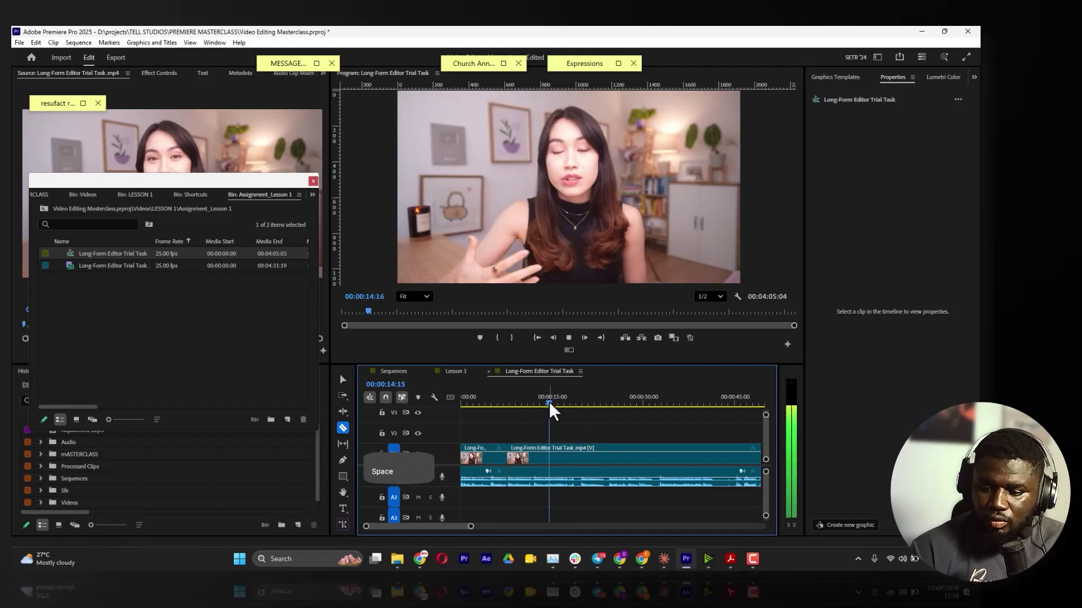
key("space")
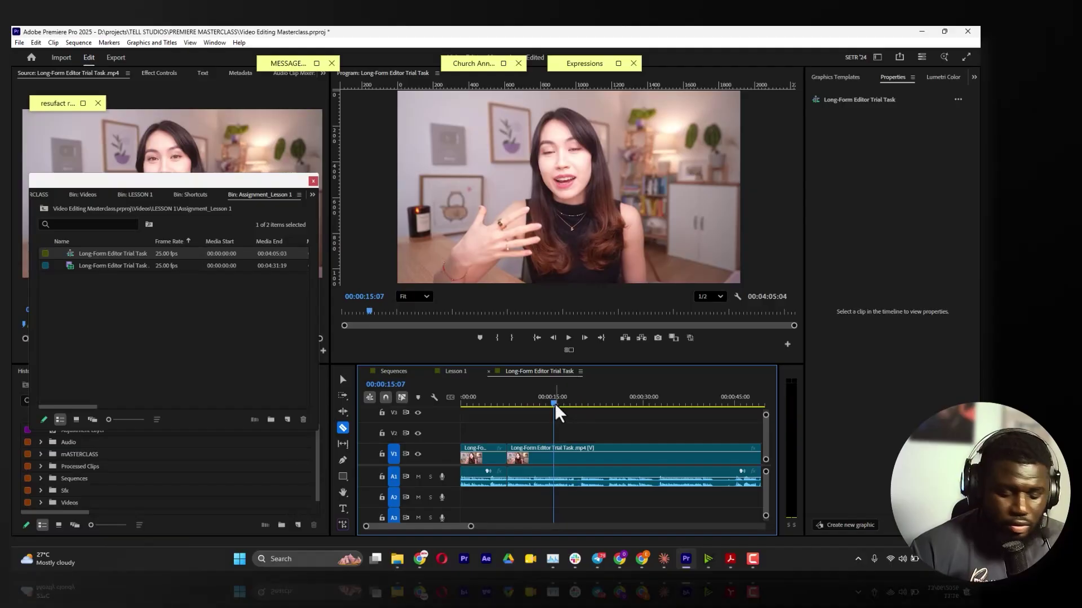
left_click_drag(471, 526, 412, 529)
key("space")
key("space")
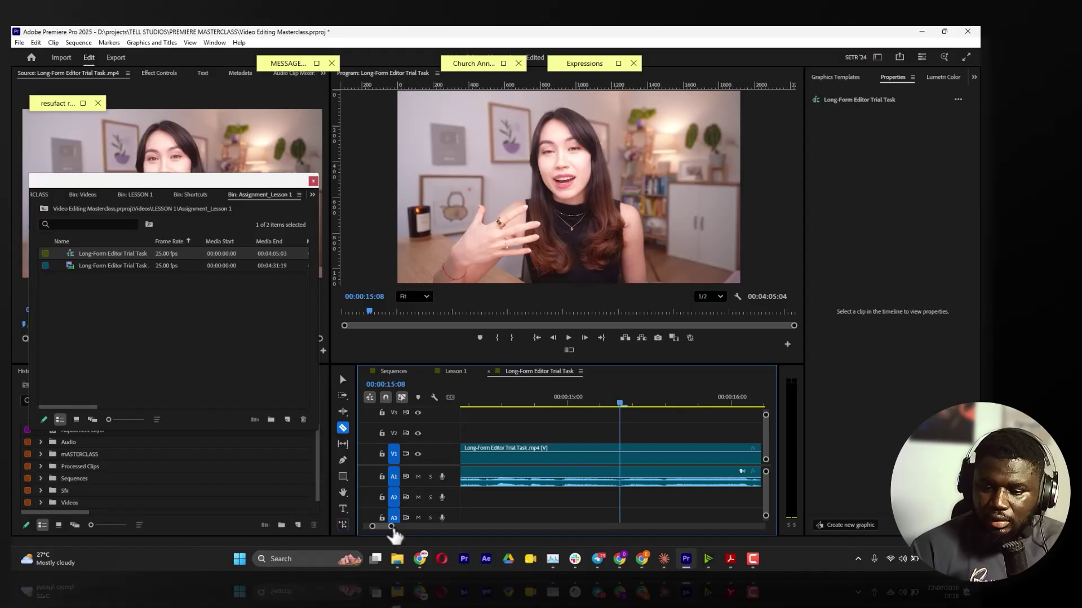
left_click_drag(391, 526, 423, 533)
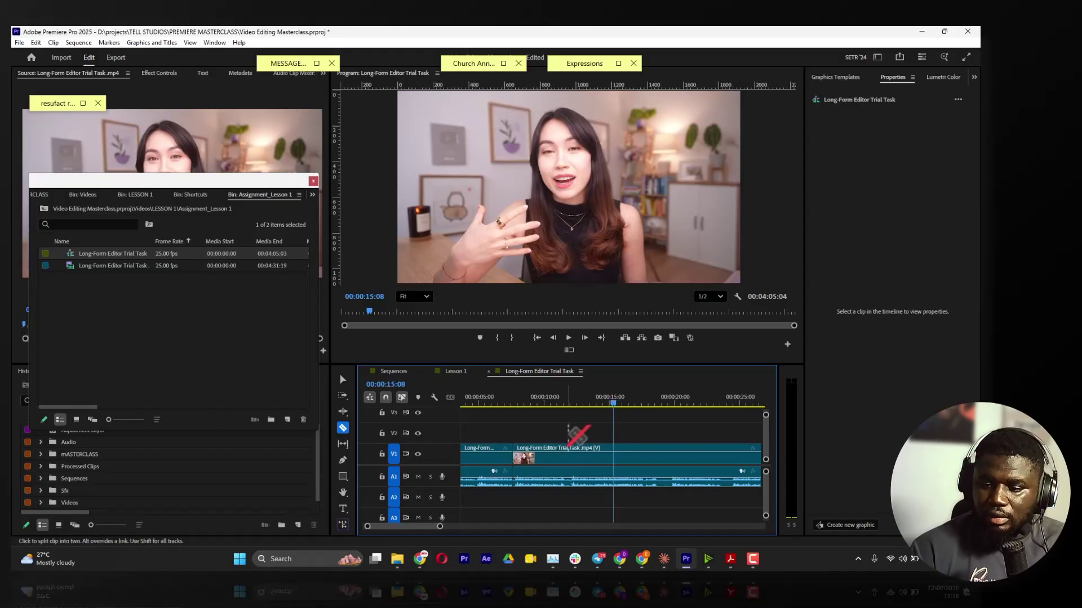
key("q")
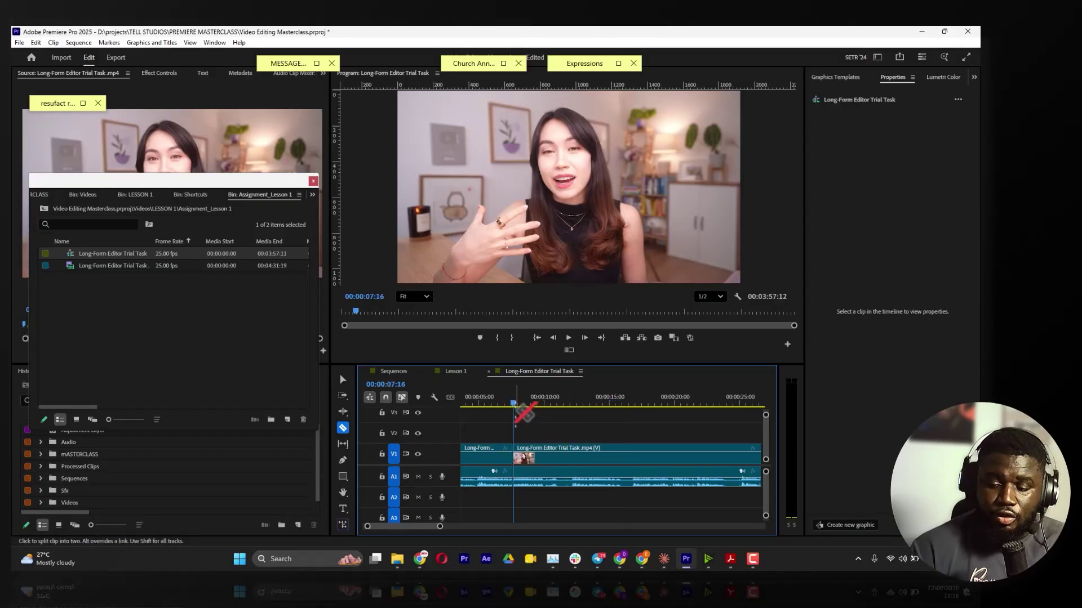
Step: Play on from the join to 00:00:11:19 and ripple trim the second clip's beginning up to the playhead
key("space")
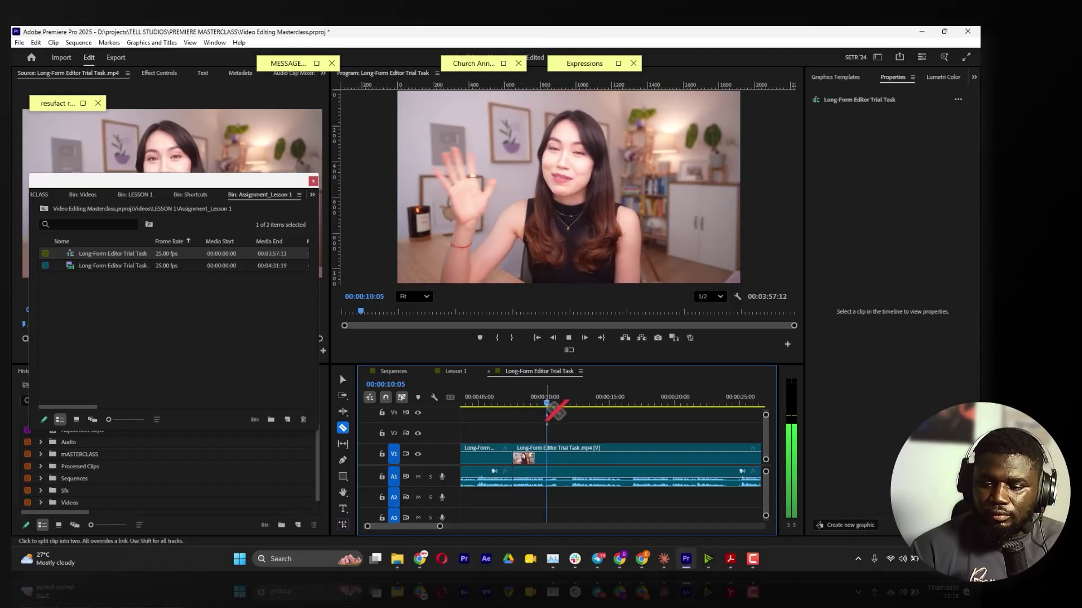
key("space")
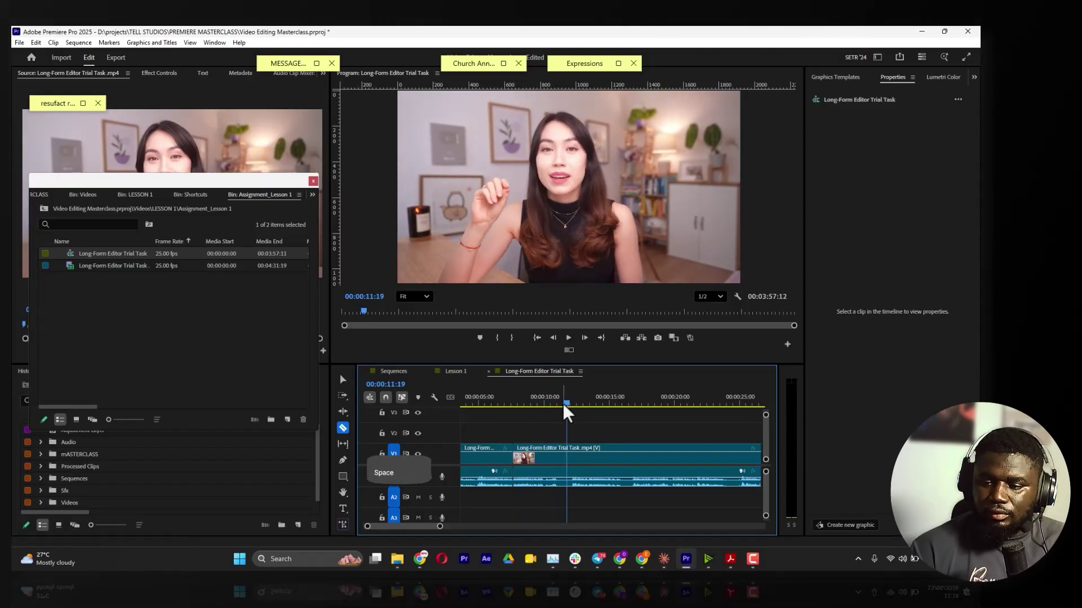
key("q")
Step: Split the second clip at 00:00:11:10 with the Razor tool and move the part after the cut 14 frames later, leaving a gap
key("space")
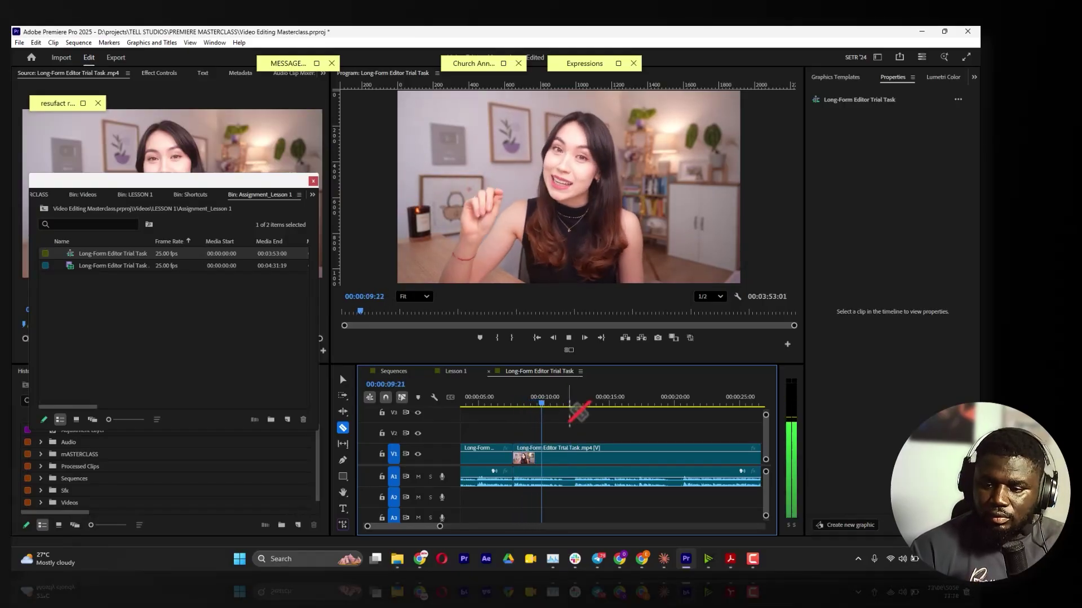
key("space")
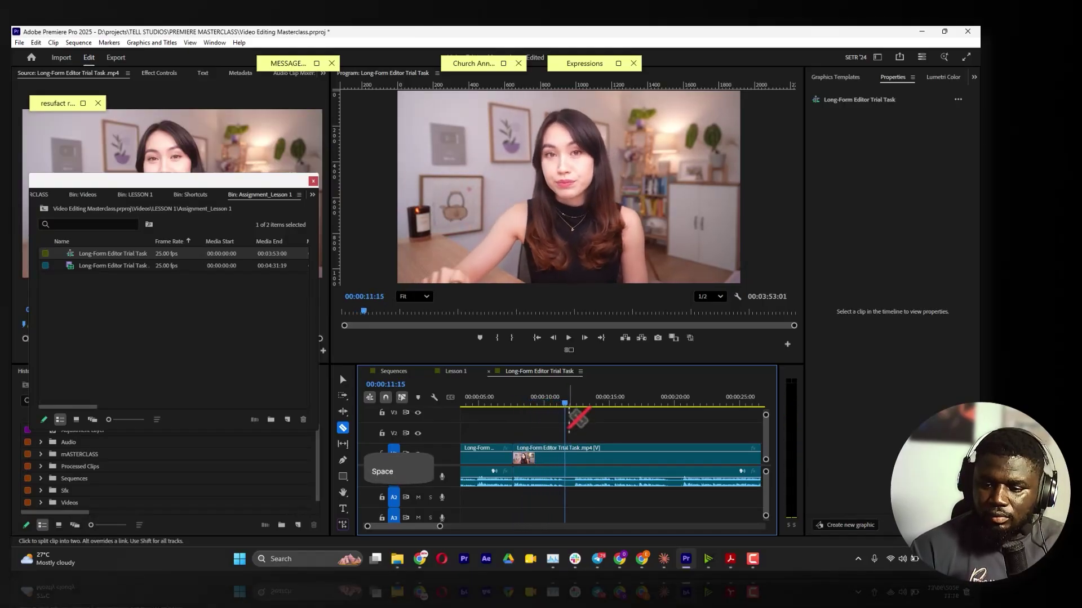
left_click(564, 406)
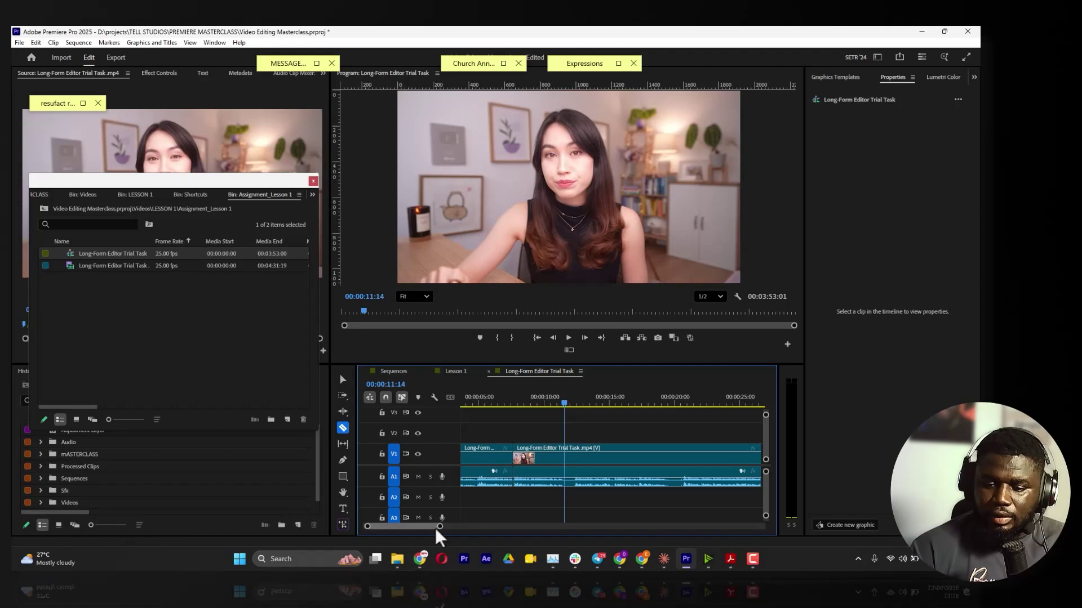
left_click_drag(439, 527, 401, 526)
left_click(605, 405)
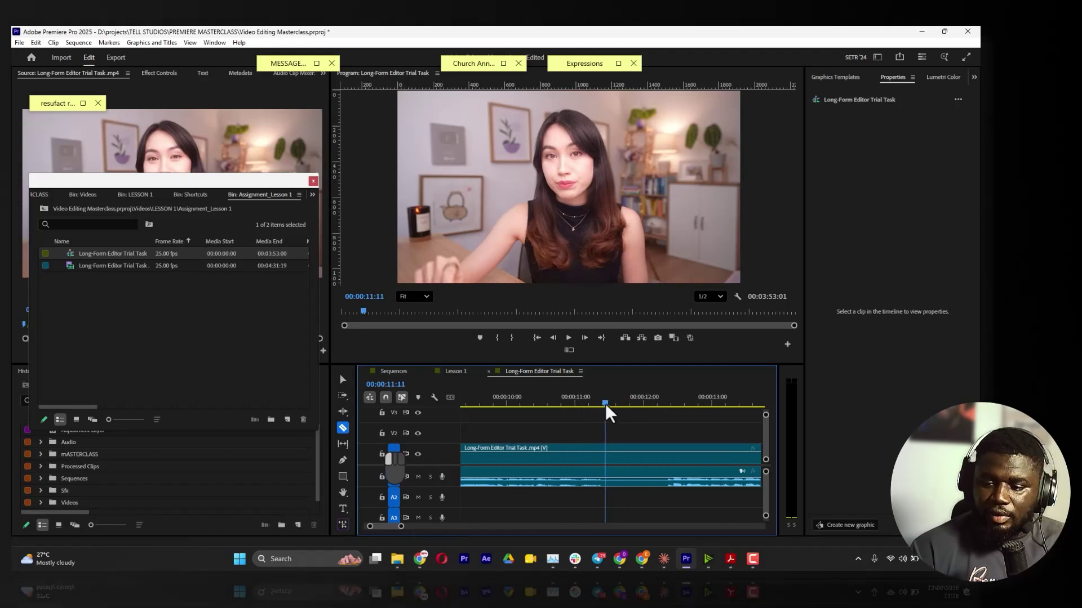
left_click_drag(606, 406, 603, 407)
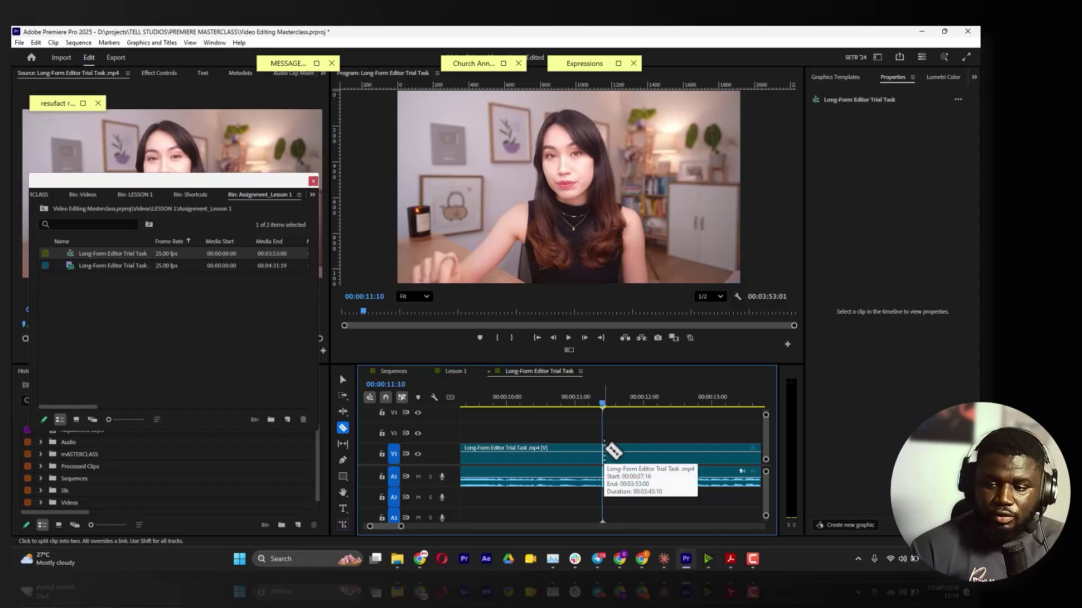
left_click(608, 449)
key("v")
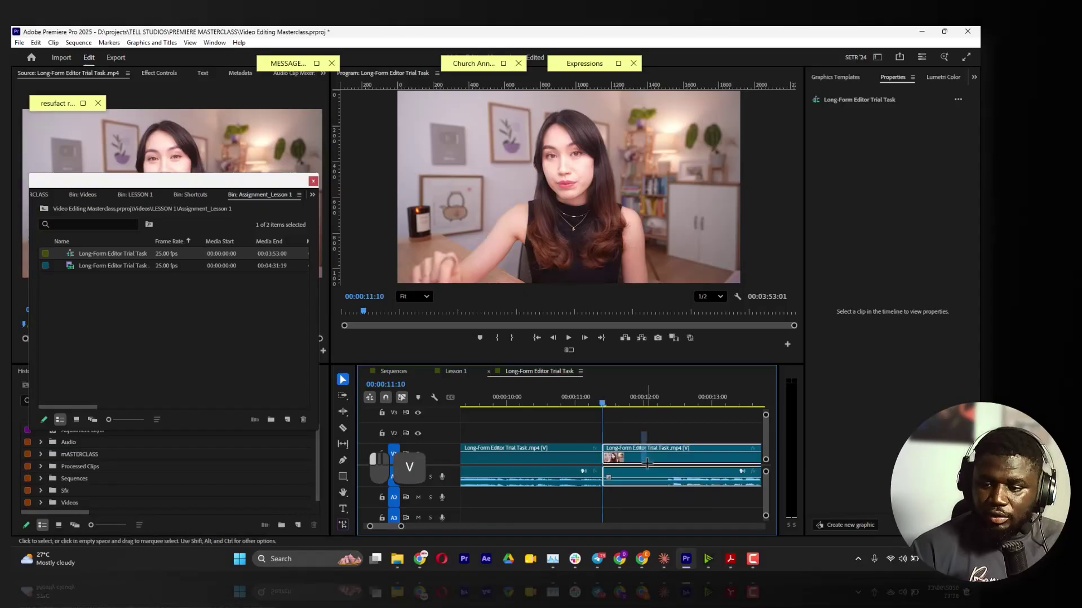
left_click_drag(625, 453, 664, 453)
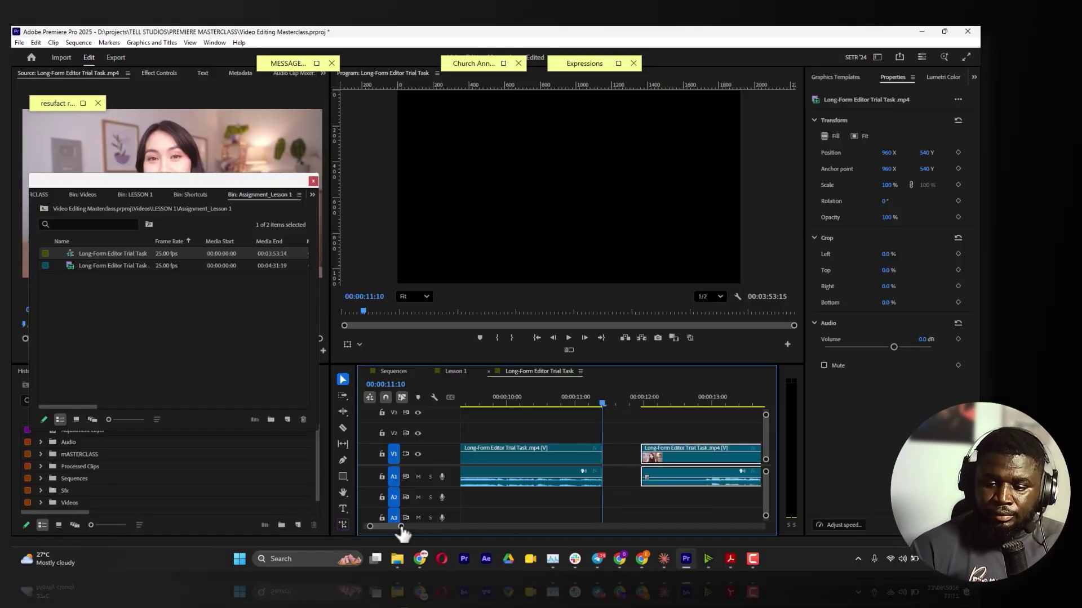
Step: Play the edited sequence from its start and review the playback through the gap up to 00:00:11:23
left_click_drag(401, 526, 512, 519)
key("Home")
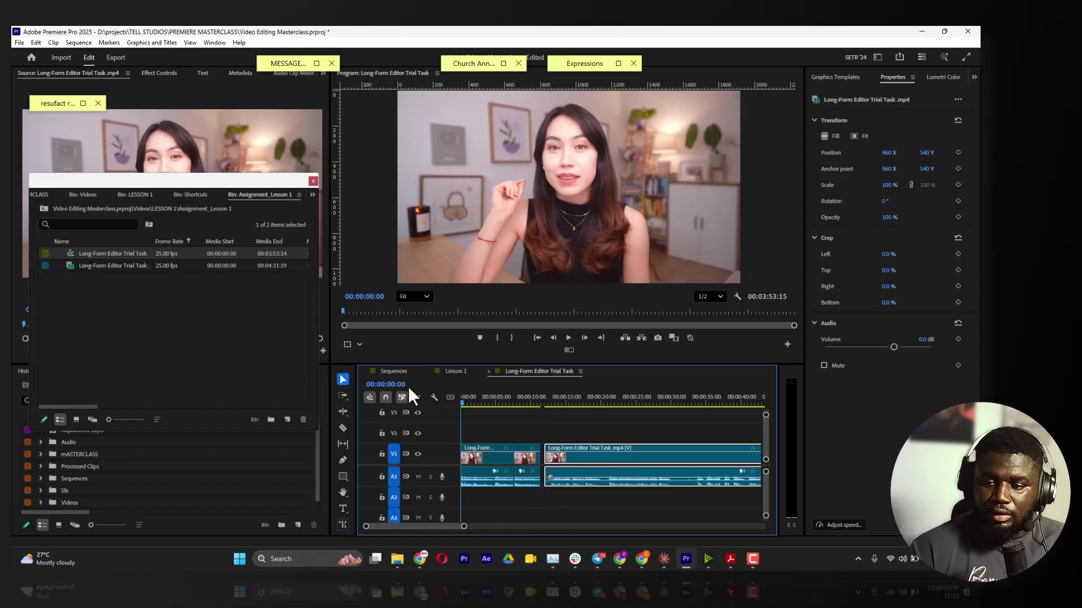
key("space")
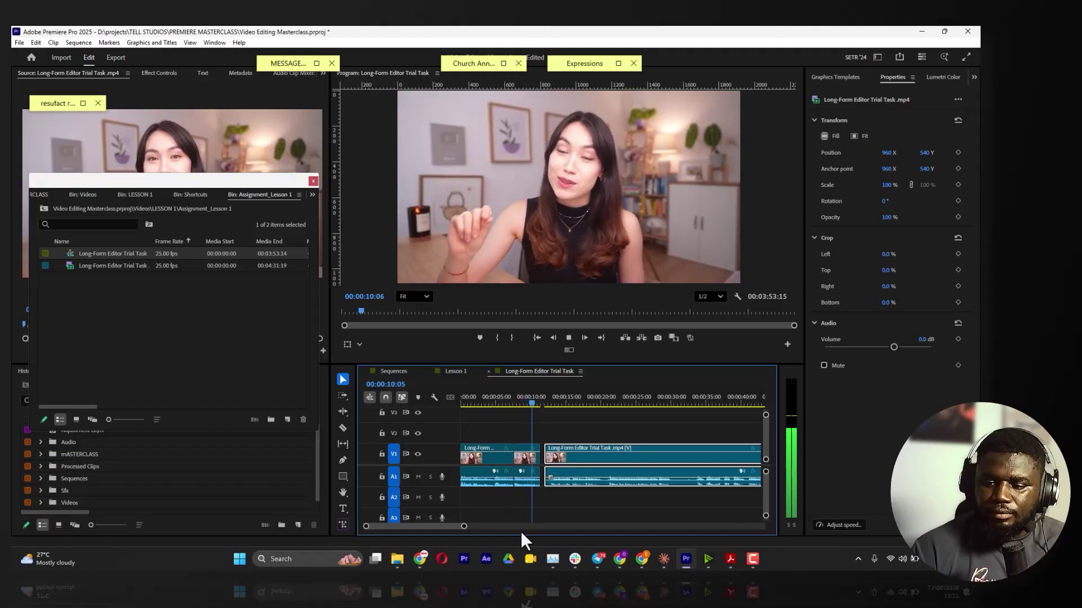
key("space")
left_click(519, 402)
key("space")
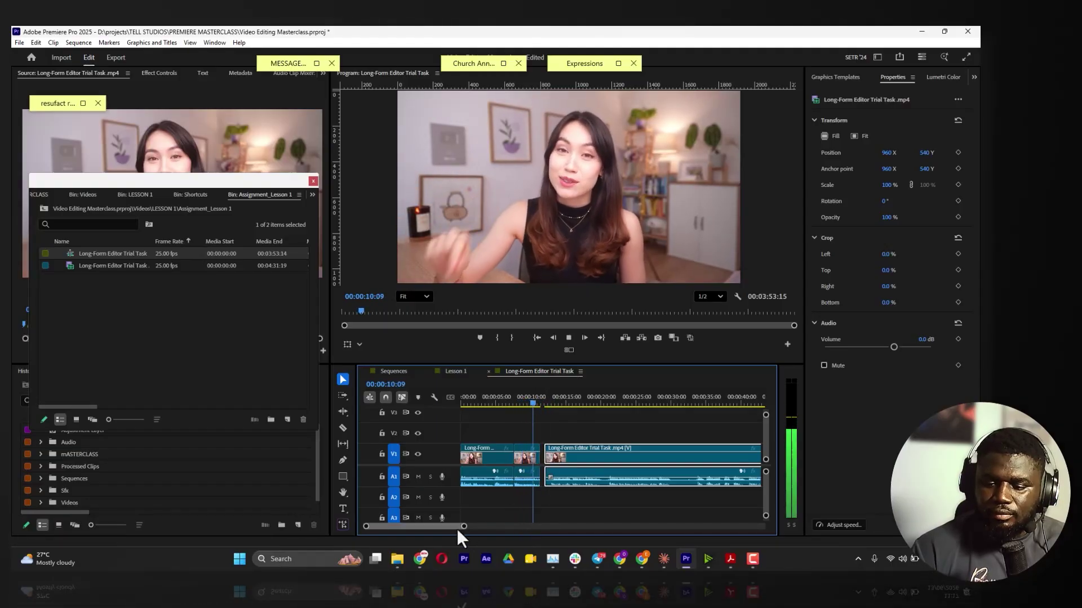
left_click_drag(458, 528, 450, 519)
key("space")
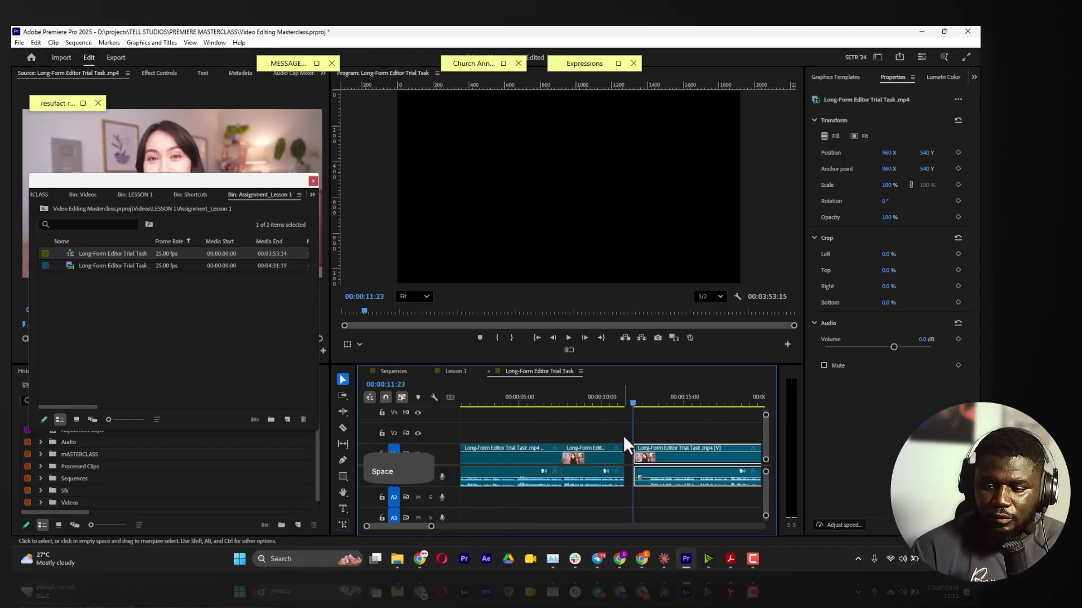
Step: Replay the footage leading into the gap at 00:00:11:10 and move the playhead on to 00:00:12:21
left_click(618, 402)
key("space")
key("space")
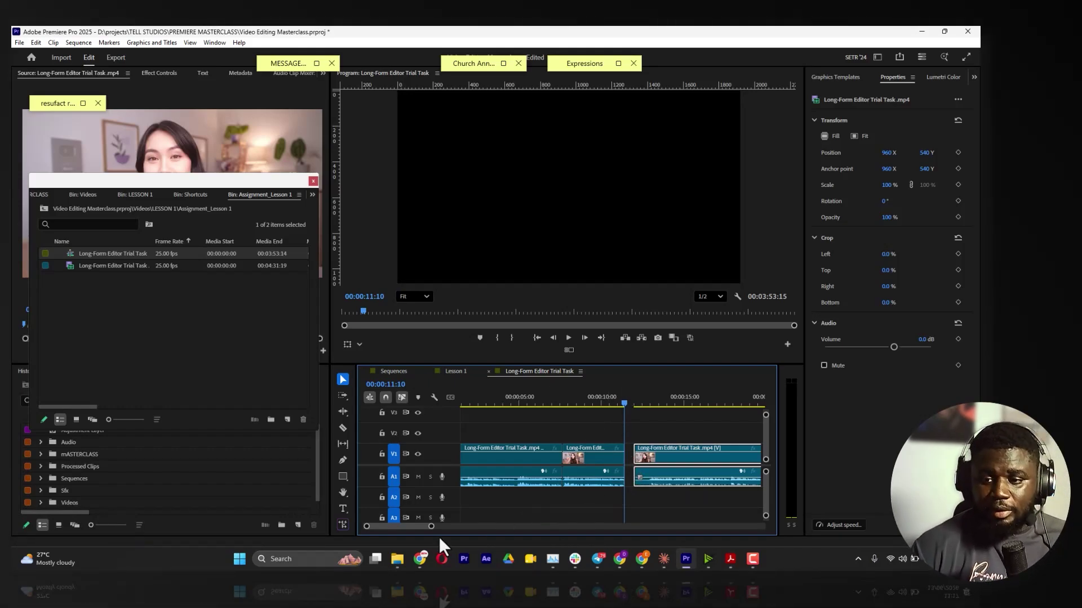
mouse_move(431, 527)
left_mouse_down()
mouse_move(474, 524)
mouse_move(433, 527)
left_mouse_up()
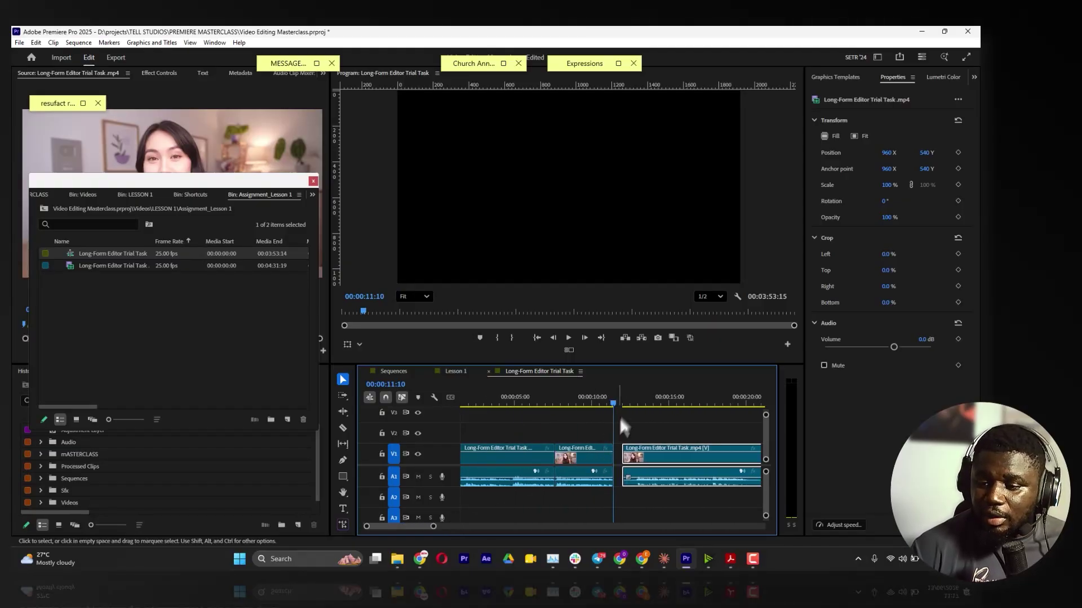
left_click_drag(627, 401, 636, 401)
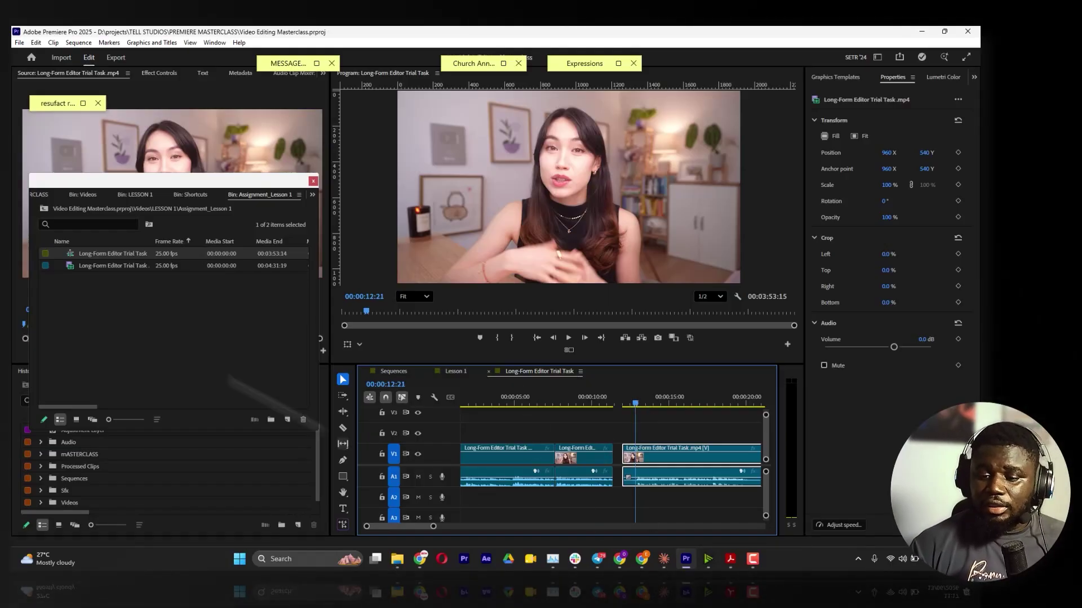
Step: Deselect the clip, look up the Ripple Trim and Ripple Delete assignments in Keyboard Shortcuts, and close it without changes
left_click(661, 438)
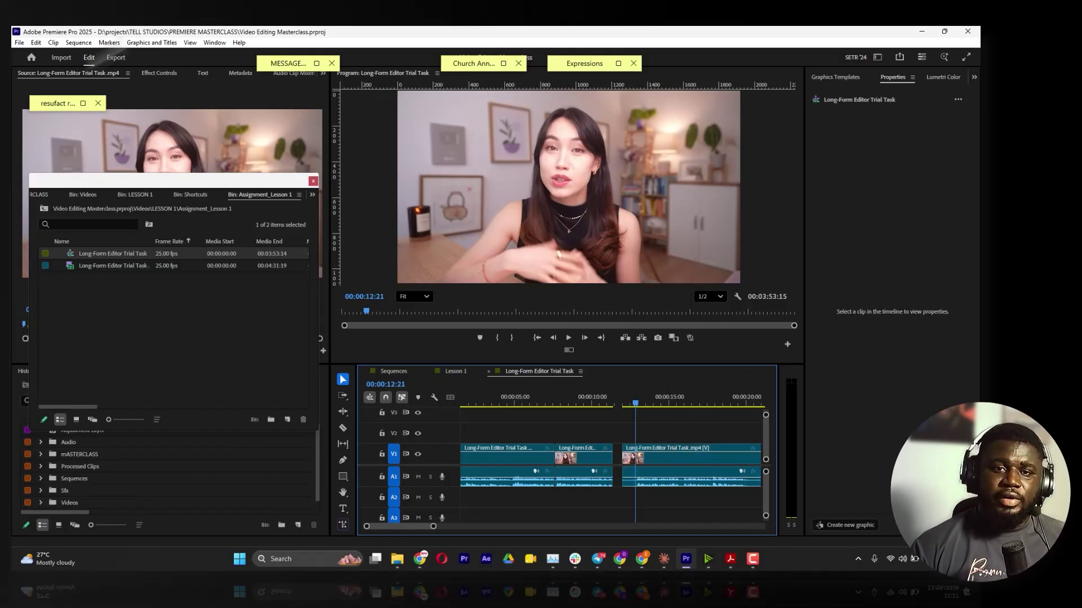
left_click(21, 44)
mouse_move(35, 43)
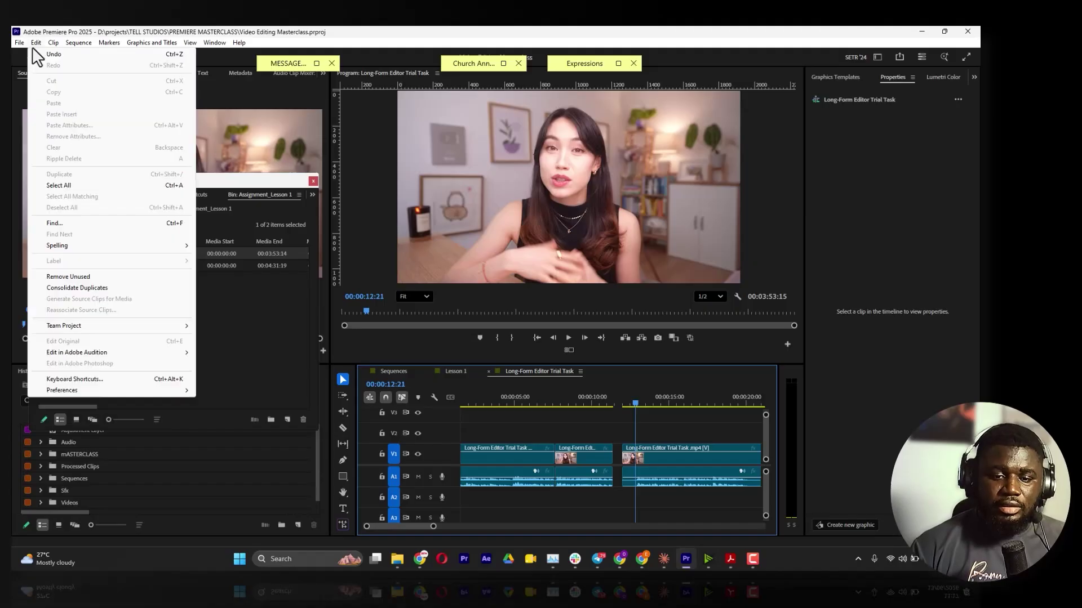
left_click(104, 379)
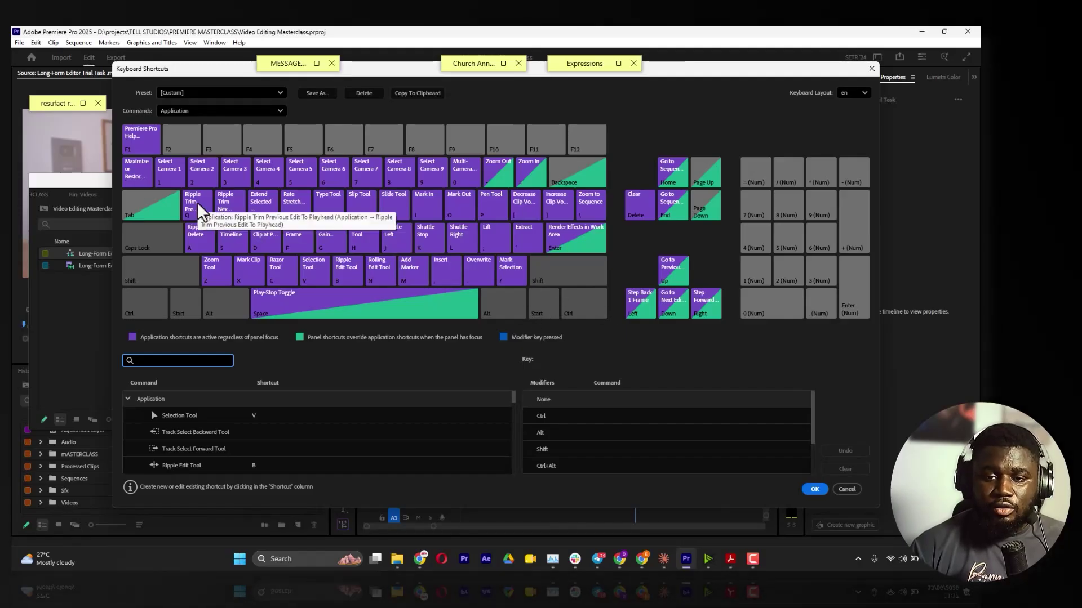
left_click(198, 235)
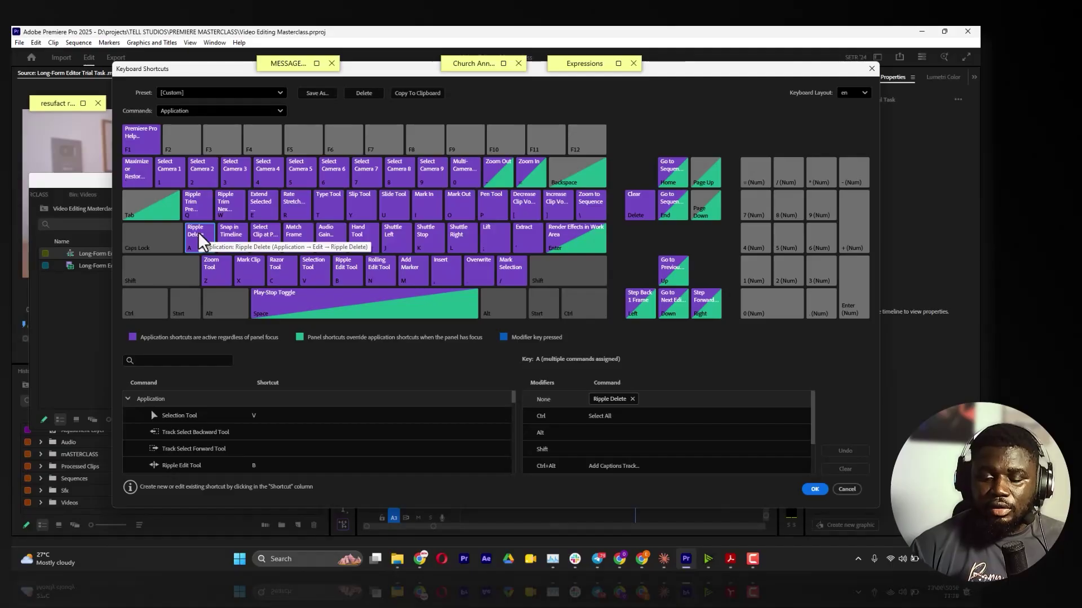
left_click(847, 490)
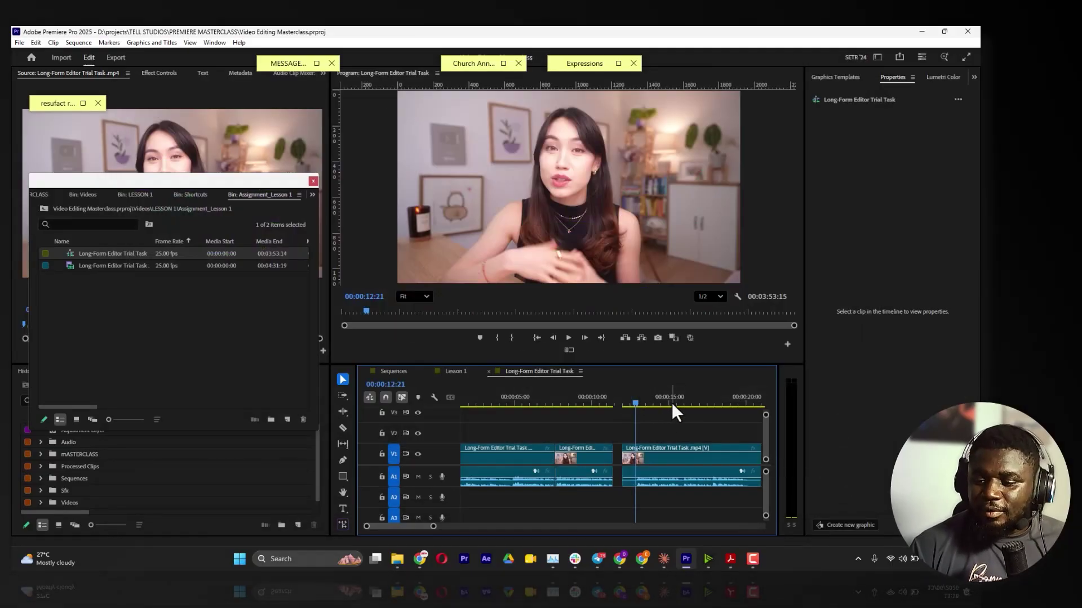
Step: Ripple trim the beginning of the clip after the gap up to the playhead at 00:00:12:22
mouse_move(438, 533)
left_mouse_down()
mouse_move(458, 527)
mouse_move(423, 527)
left_mouse_up()
left_click_drag(587, 403, 615, 396)
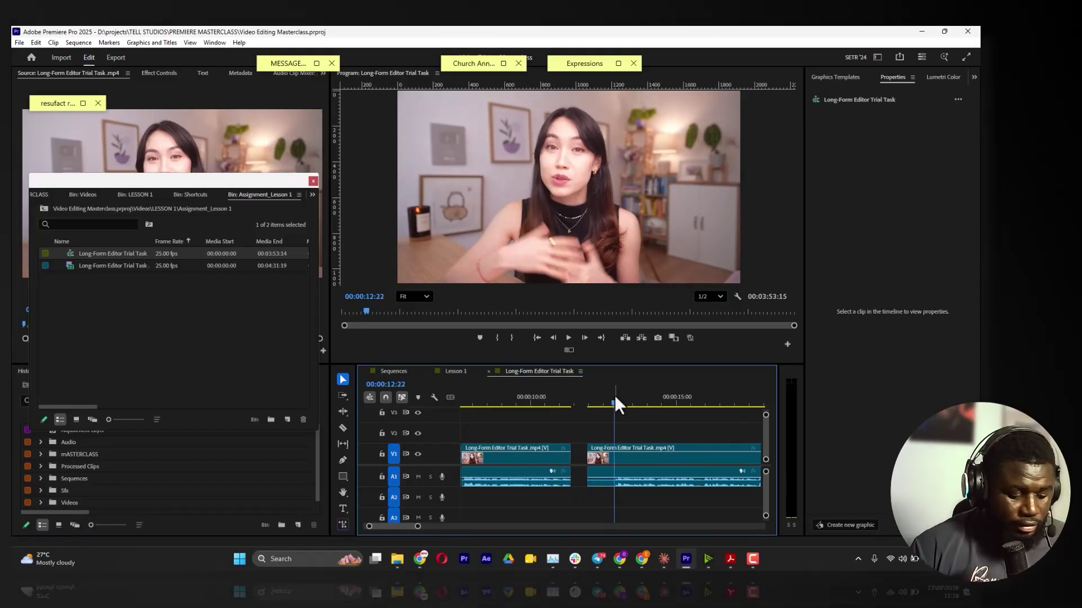
left_click(610, 457)
key("q")
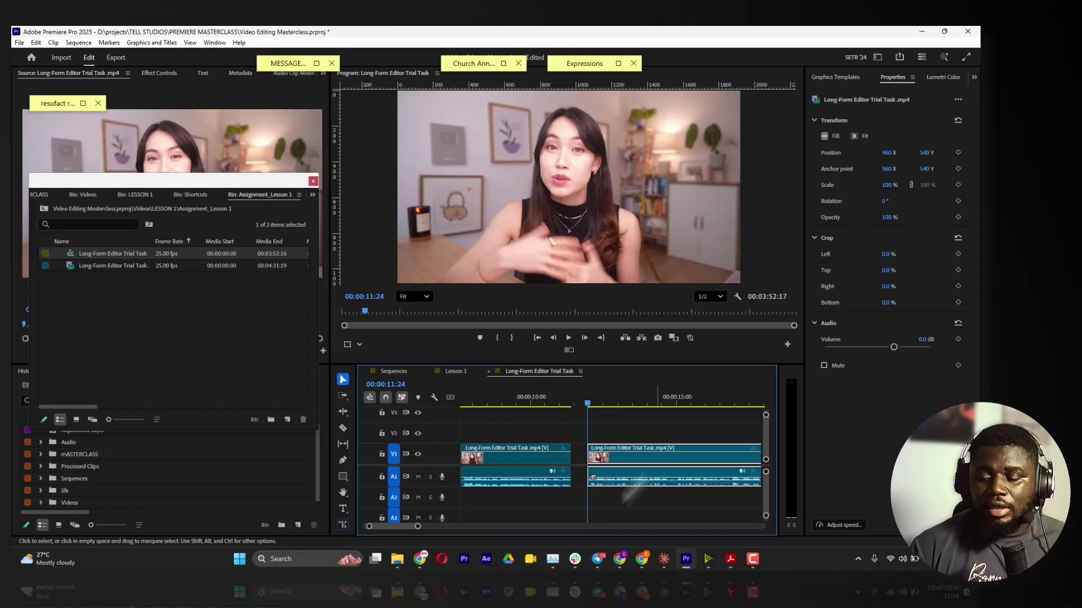
Step: Play the footage from 00:00:18:07 to 00:00:20:09, then replay it from 00:00:19:08 to locate the silence before 00:00:20:09
mouse_move(420, 525)
left_mouse_down()
mouse_move(450, 527)
mouse_move(426, 527)
left_mouse_up()
left_click(635, 396)
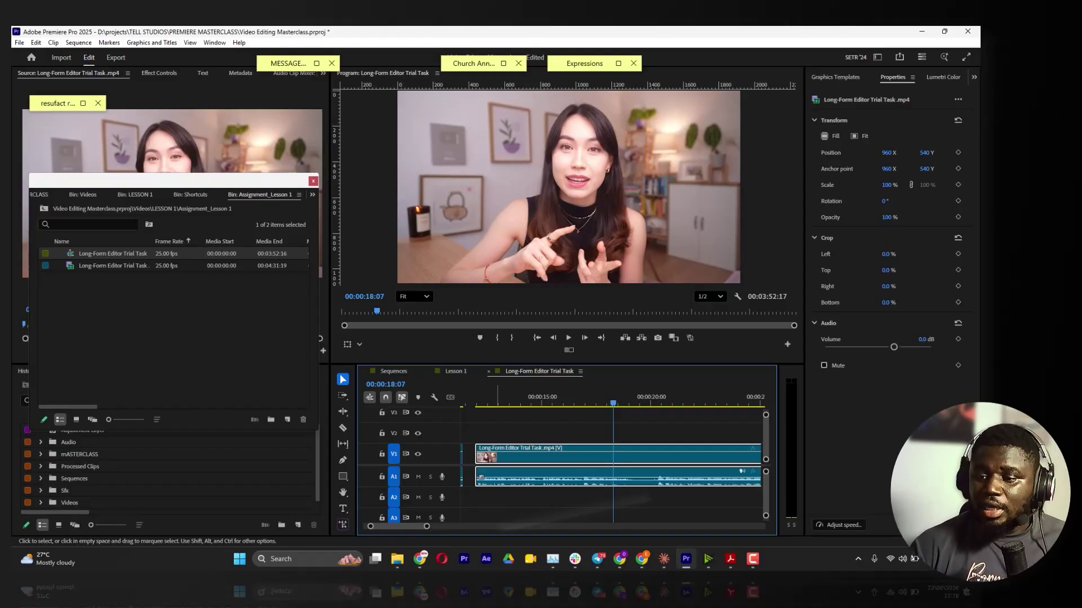
key("space")
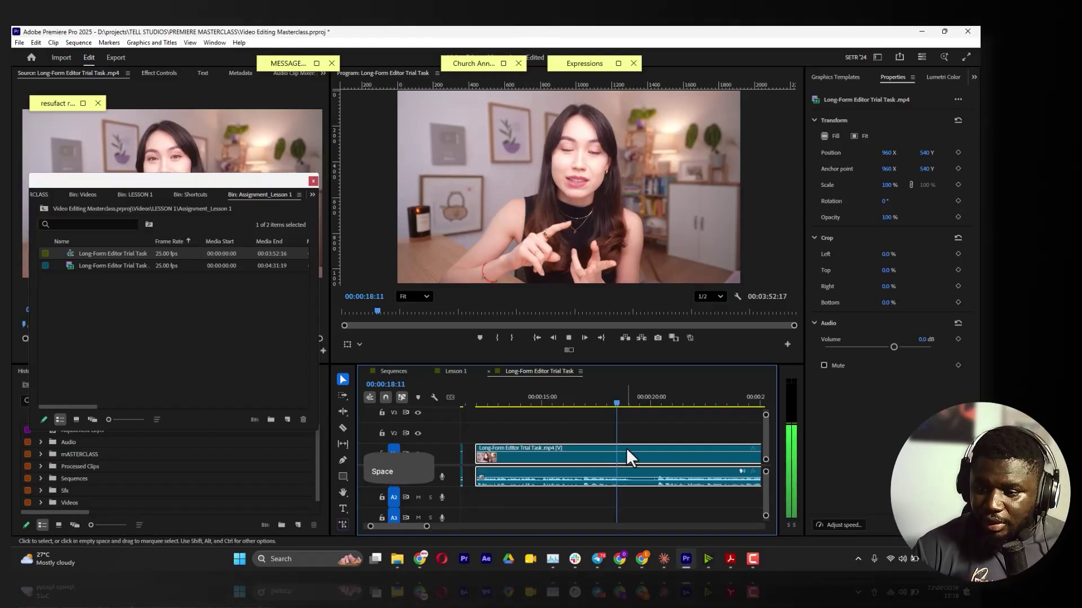
key("space")
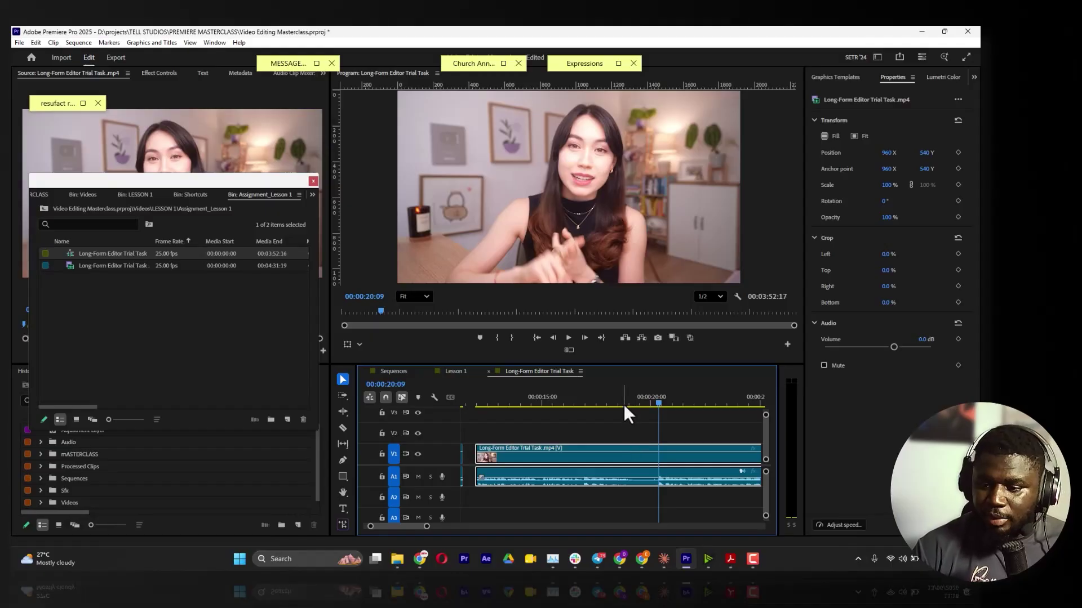
key("c")
key("space")
key("space")
mouse_move(637, 420)
left_mouse_down()
mouse_move(623, 411)
mouse_move(637, 416)
left_mouse_up()
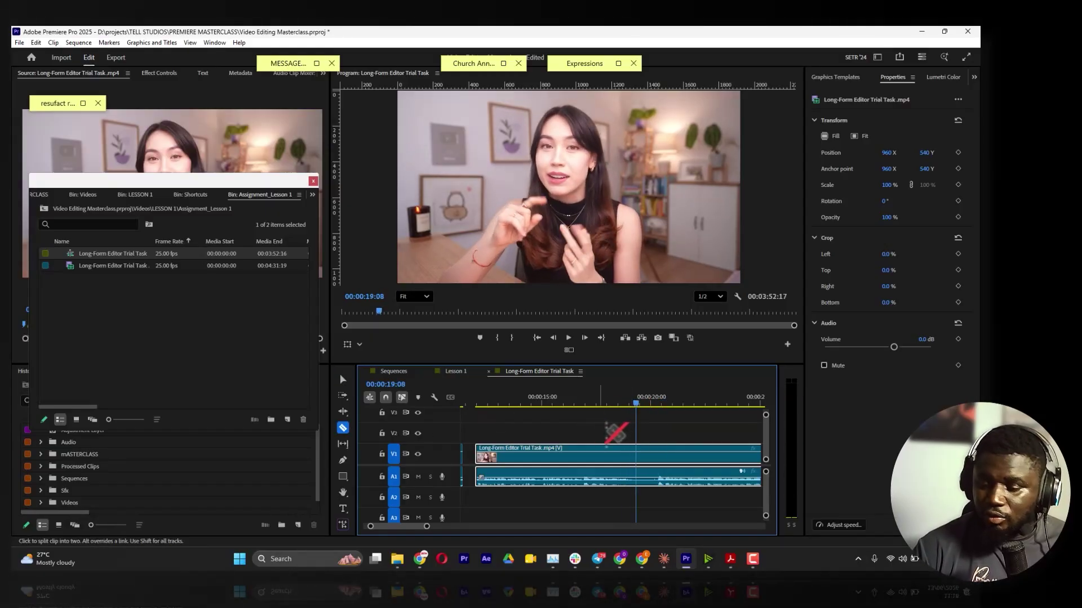
key("space")
key("space")
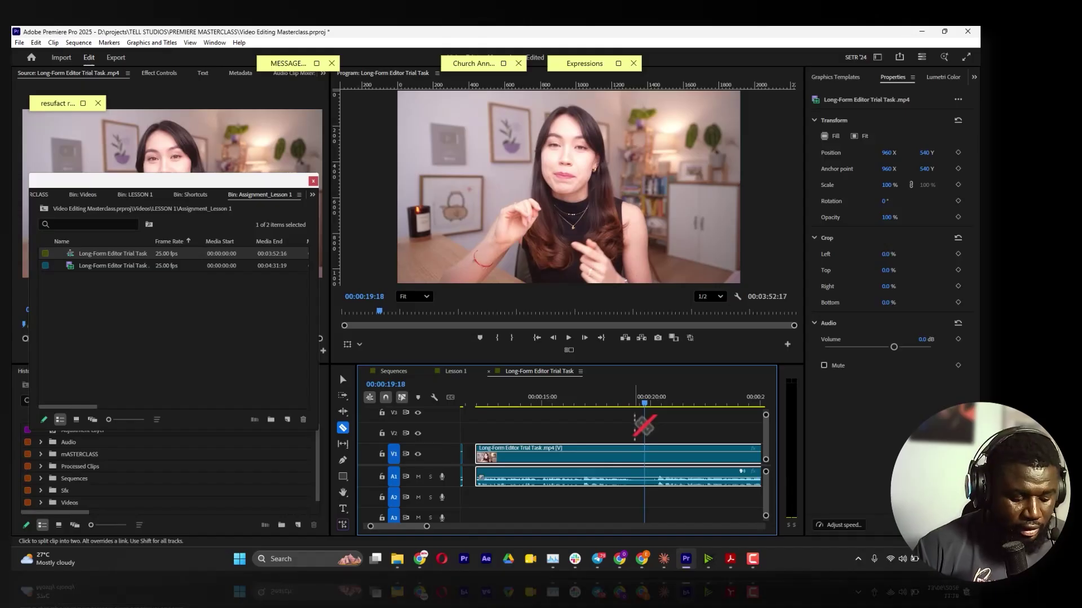
Step: Cut around the silence between about 00:00:19:04 and 00:00:20:06 with the Razor tool and ripple delete that section
key("c")
left_click(632, 457)
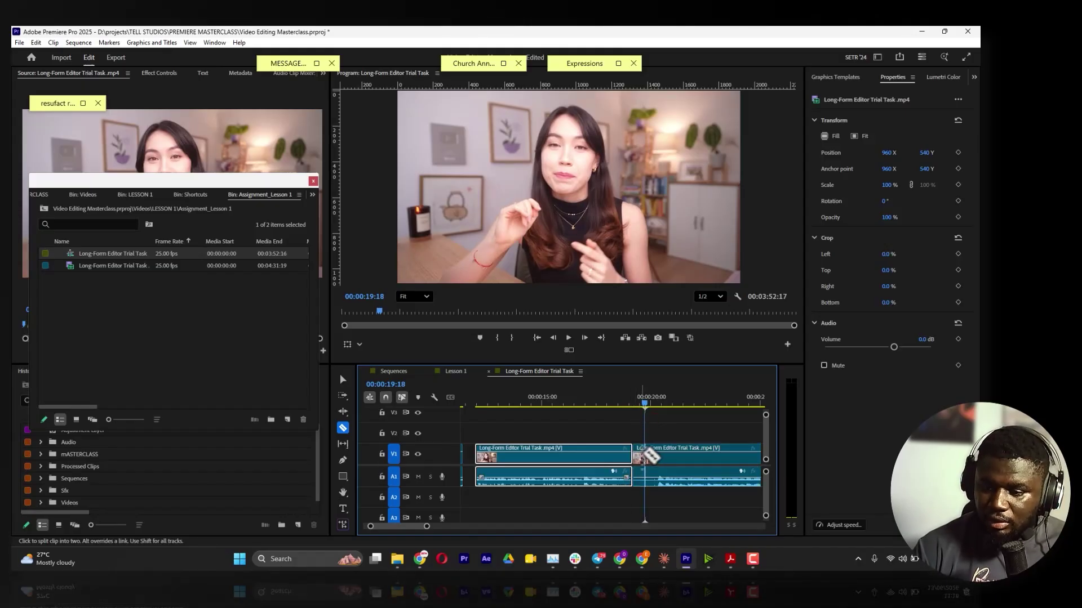
left_click(657, 457)
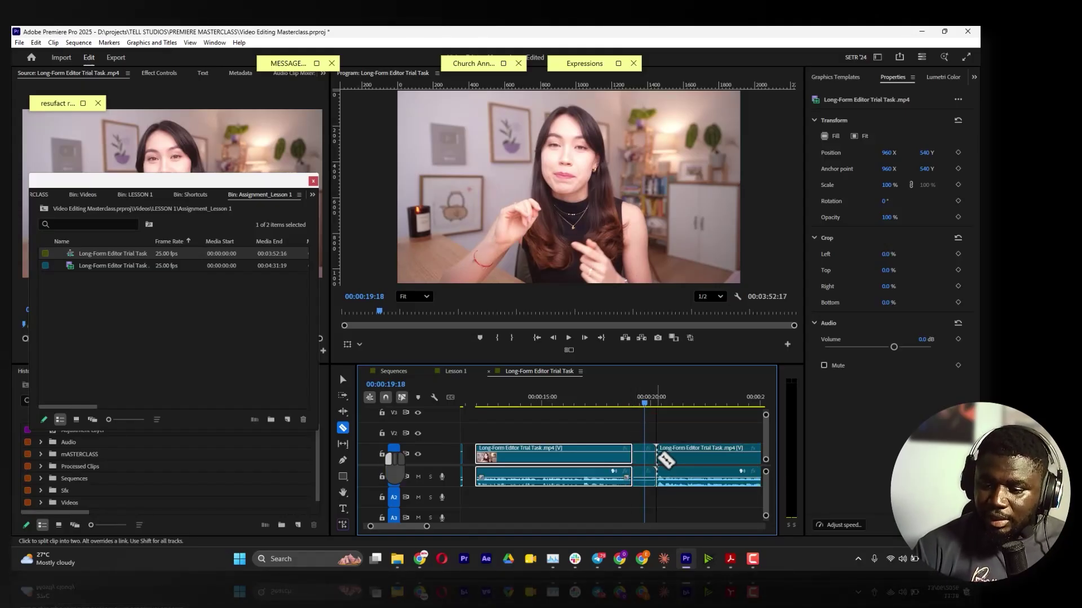
left_click_drag(638, 397, 648, 398)
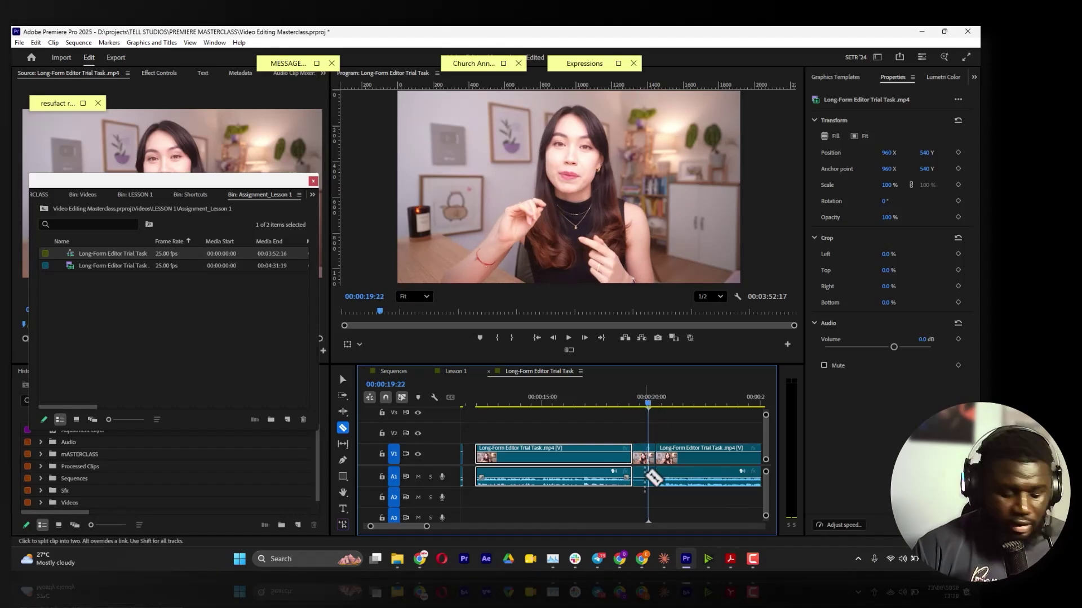
key("v")
left_click(642, 457)
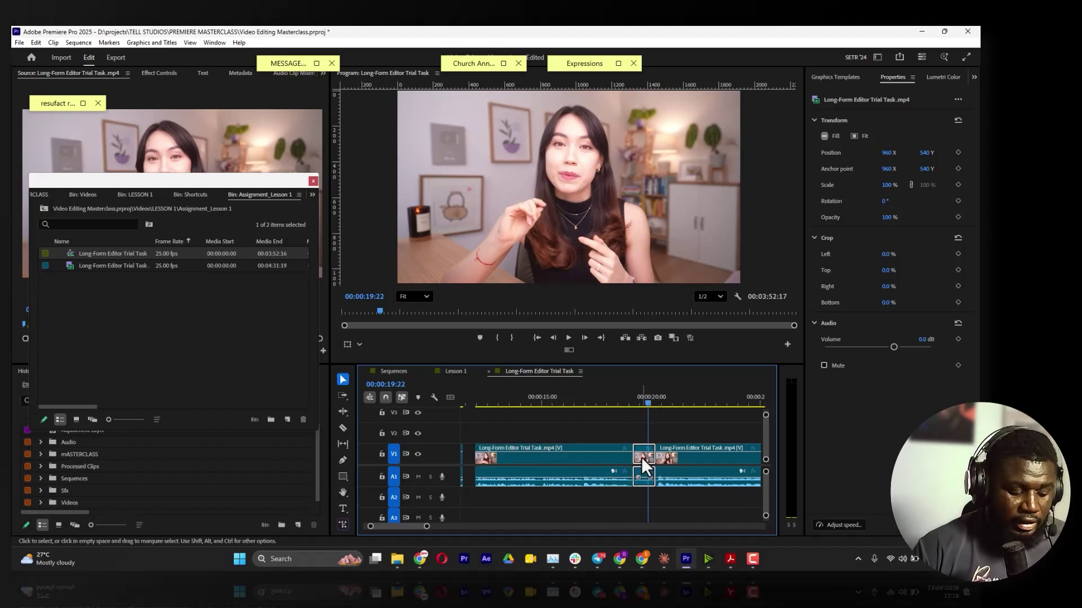
key("shift+Delete")
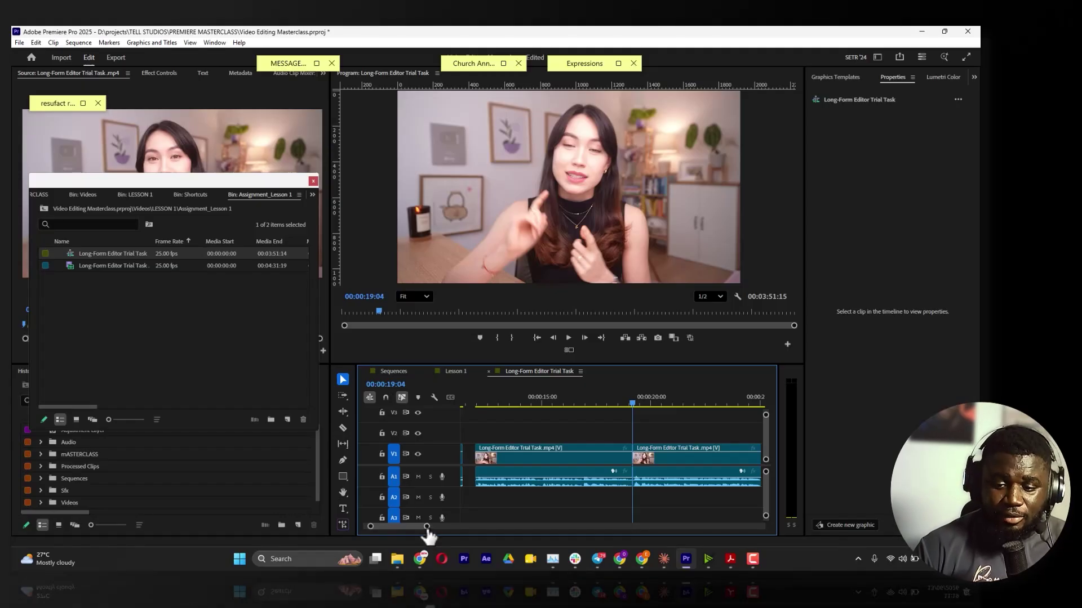
Step: Razor out the pause between about 00:00:28:05 and 00:00:31:20, ripple delete it and play on to 00:00:28:18
left_click_drag(427, 527, 480, 511)
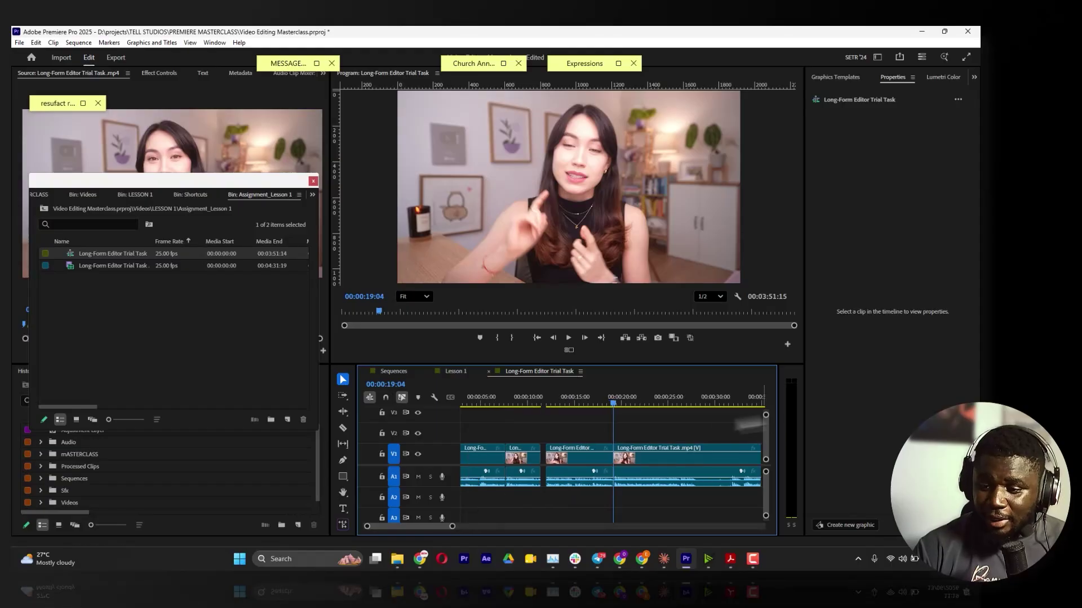
left_click(692, 400)
key("c")
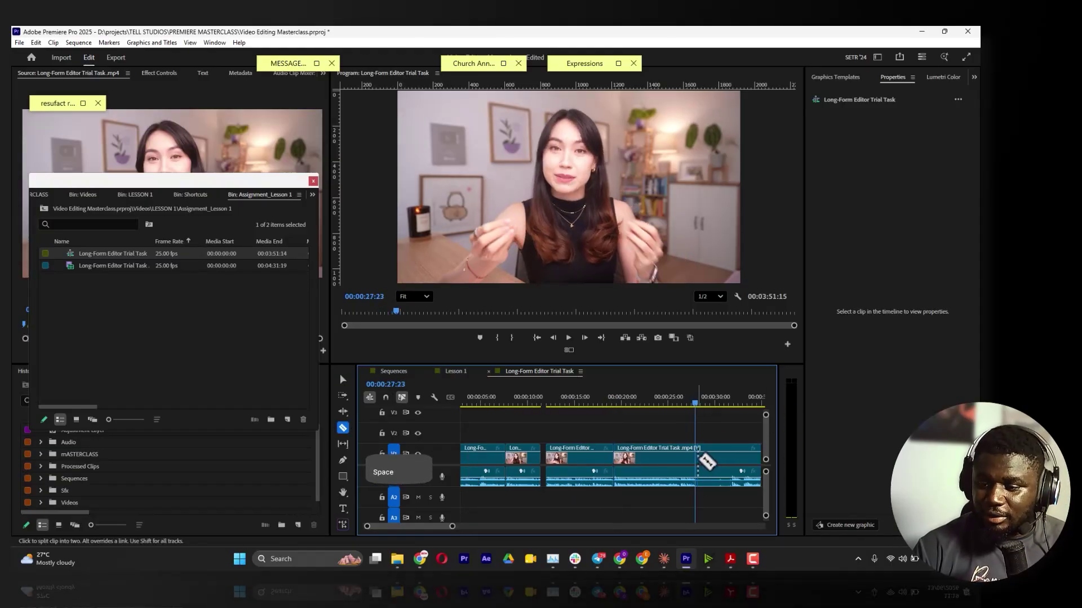
left_click(699, 464)
key("v")
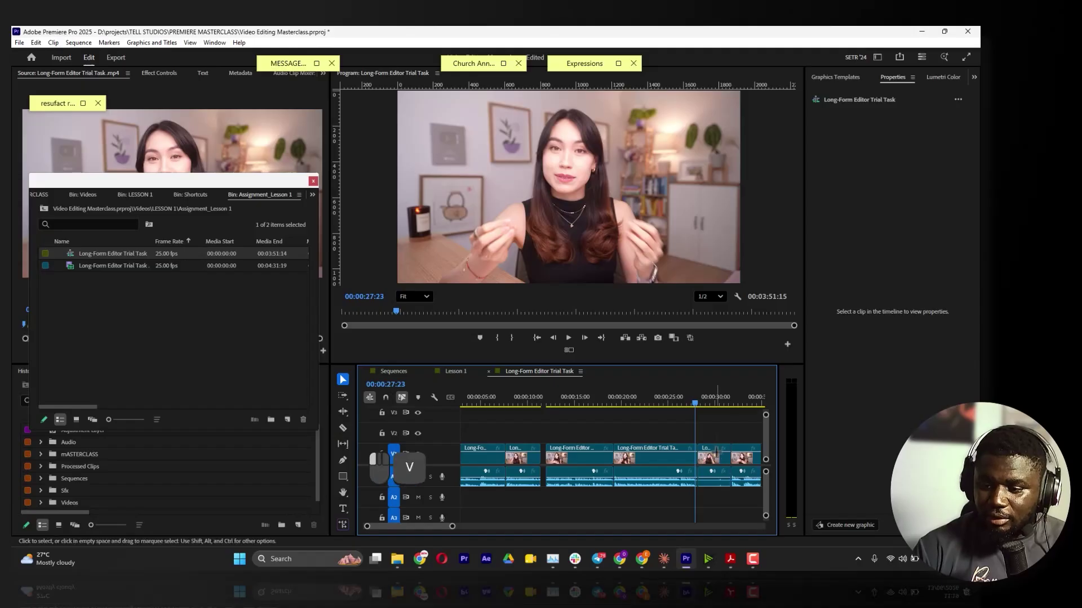
left_click(715, 461)
key("space")
key("space")
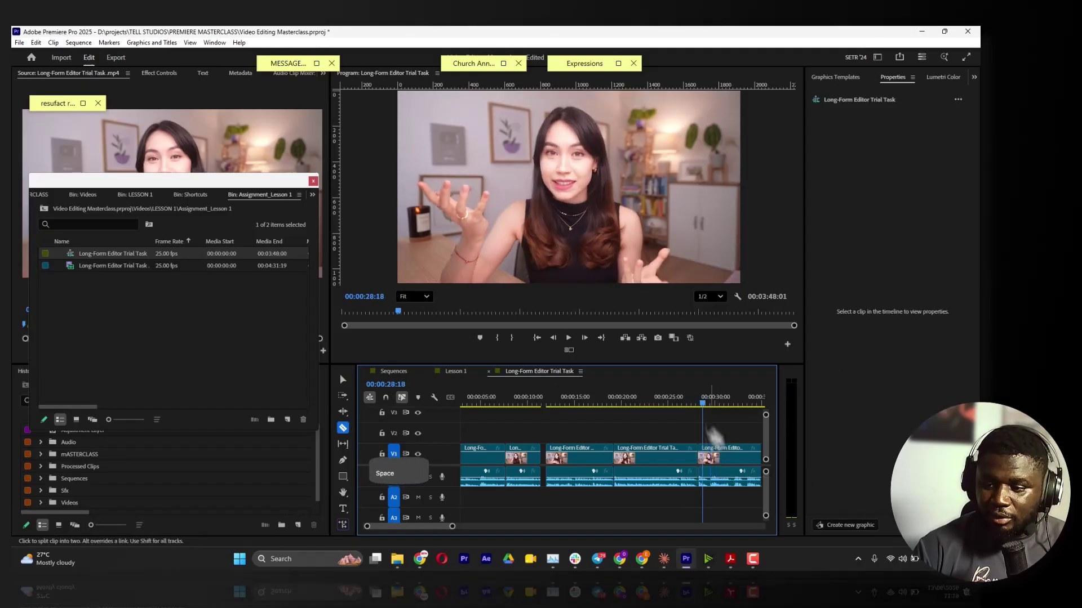
Step: Play on to 00:00:36:03, split the last clip at about 00:00:35:13 and ripple delete the take before that cut
key("c")
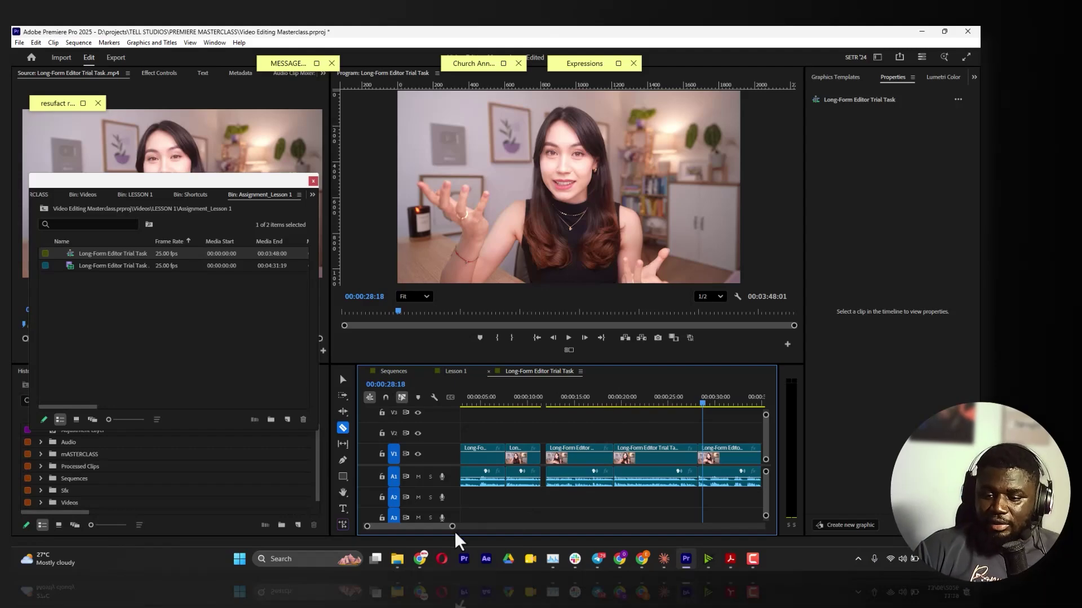
scroll(531, 513, "down", 4)
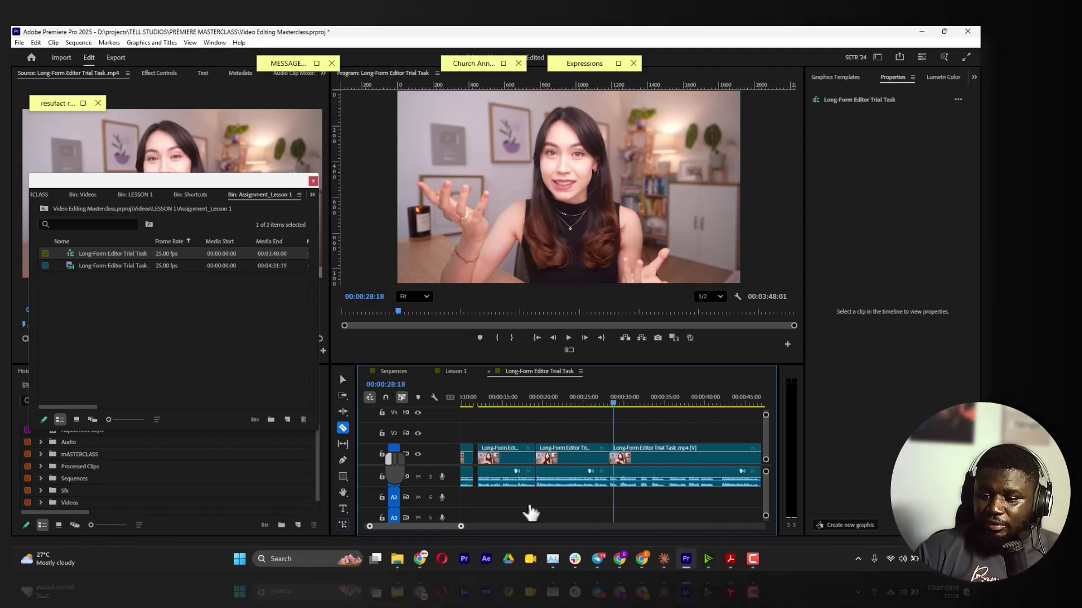
key("space")
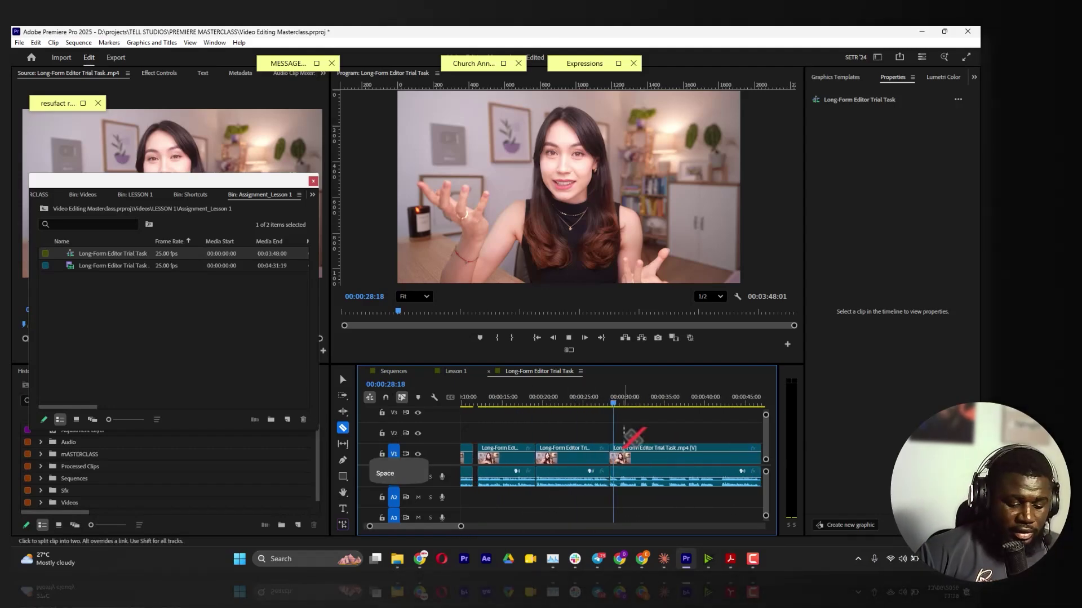
key("c")
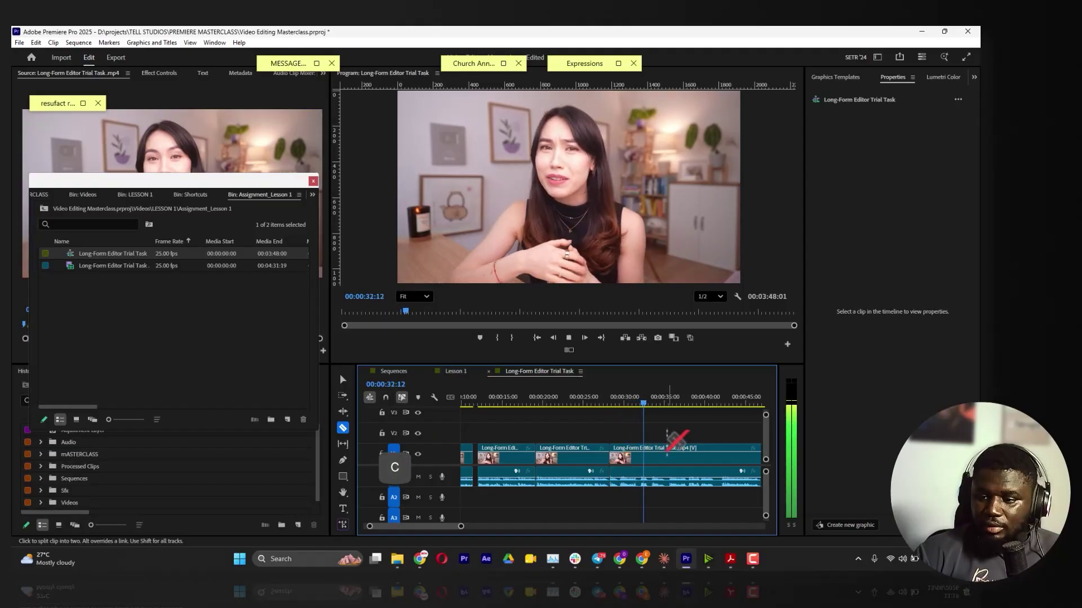
key("space")
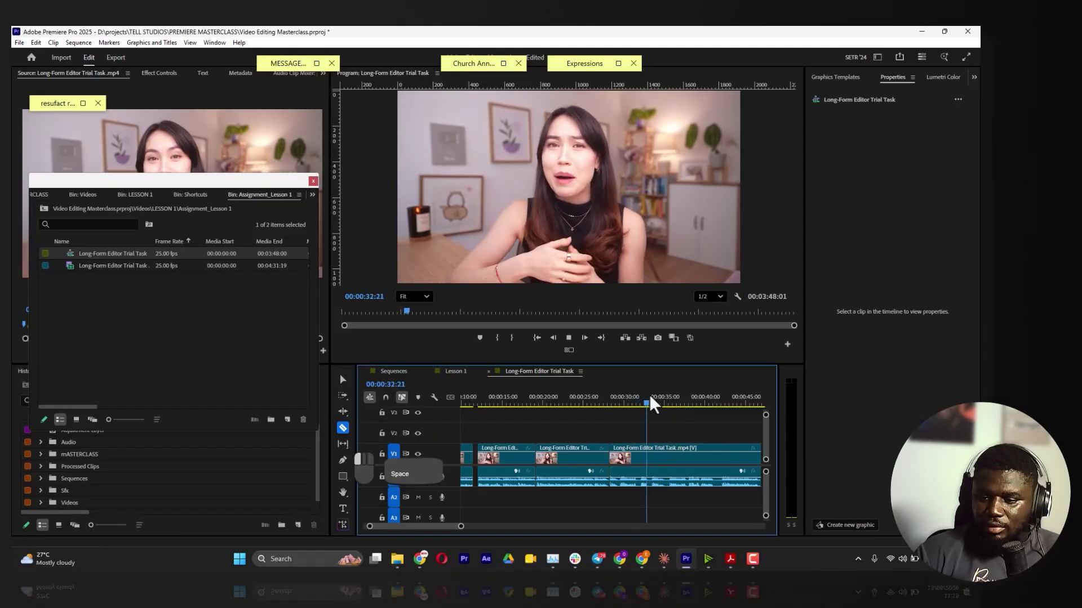
key("space")
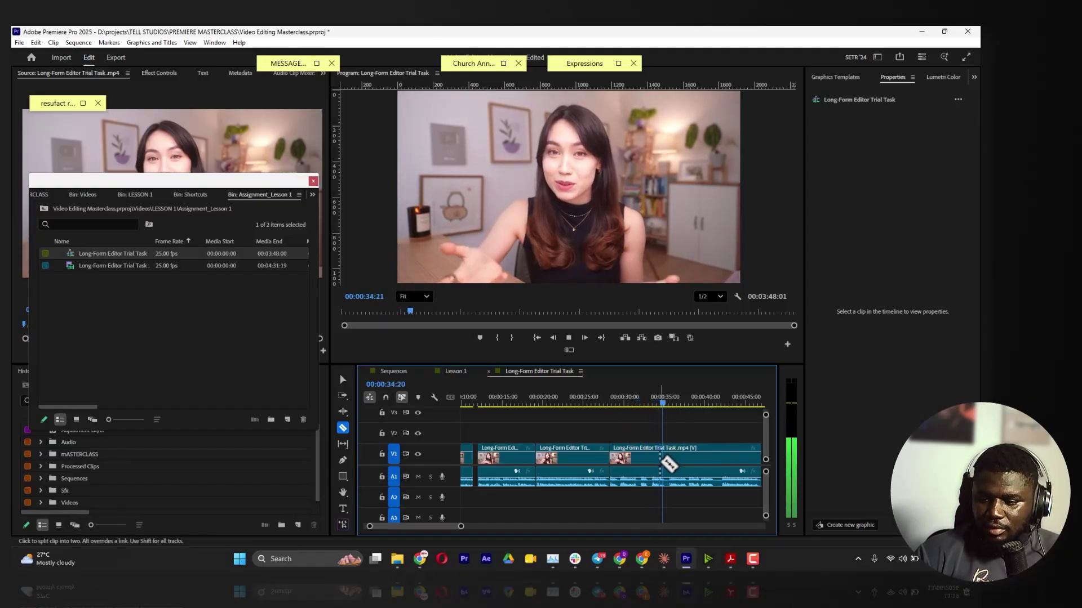
key("space")
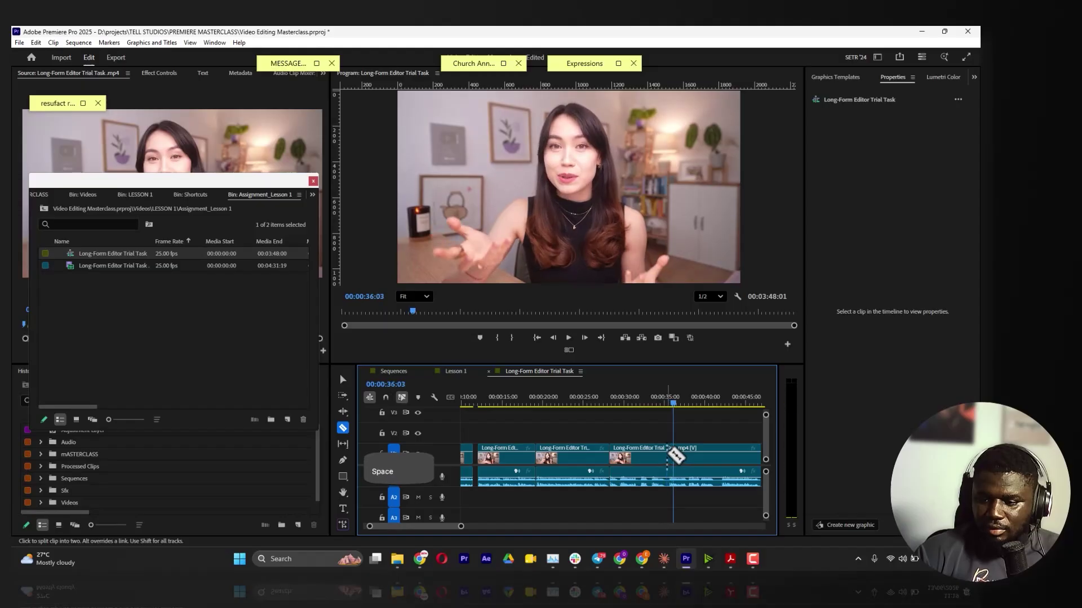
left_click(669, 458)
key("a")
left_click(645, 451)
key("shift+Delete")
Step: Replay from the join at 00:00:28:05, split the last clip at about 00:00:34:17 and ripple delete the part before the cut
key("Up")
key("space")
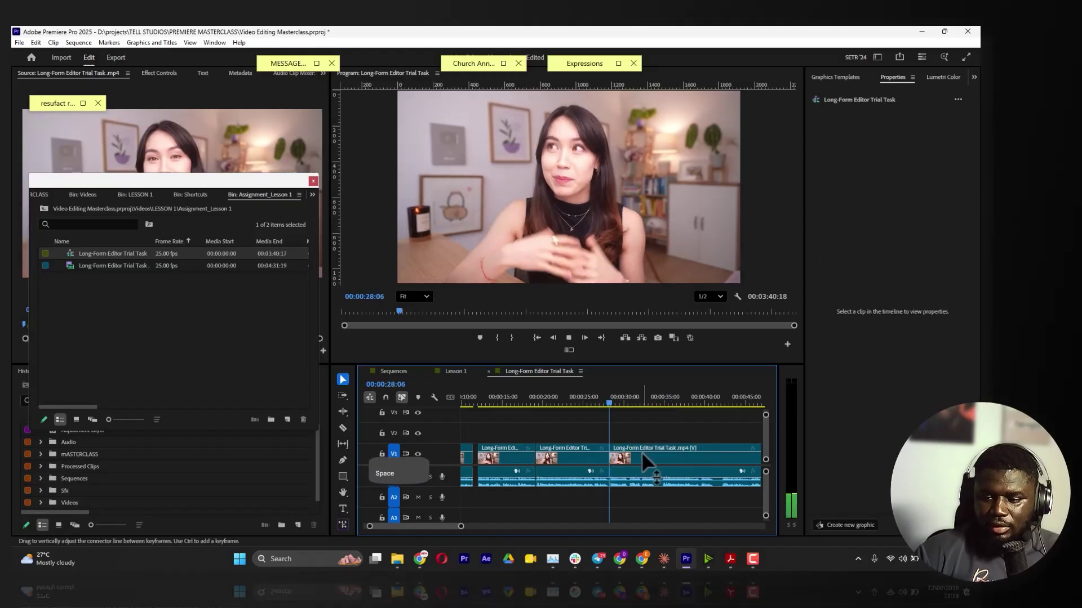
key("c")
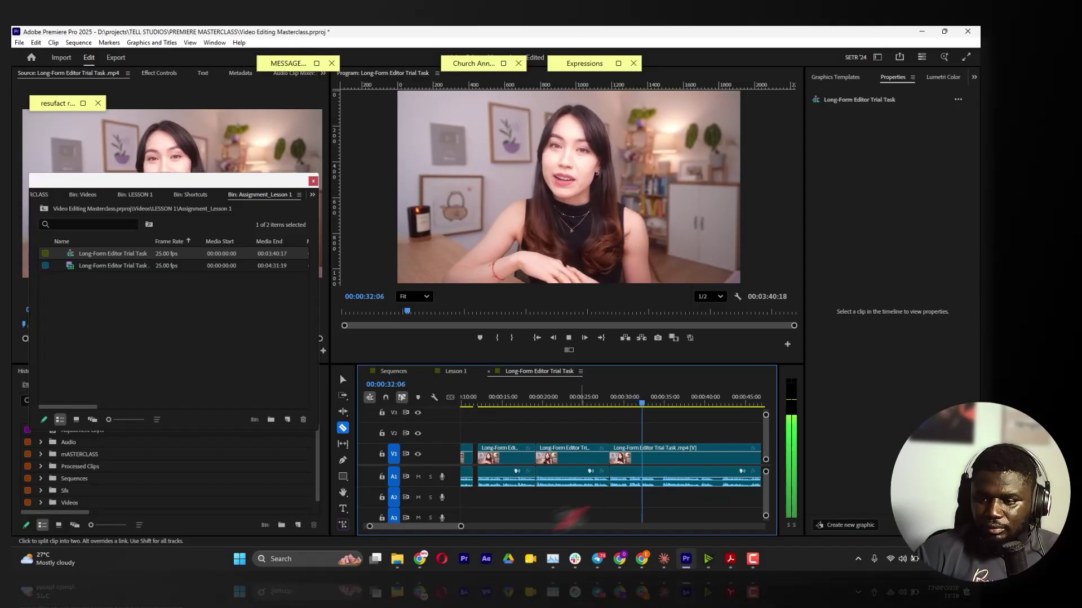
left_click_drag(461, 526, 427, 526)
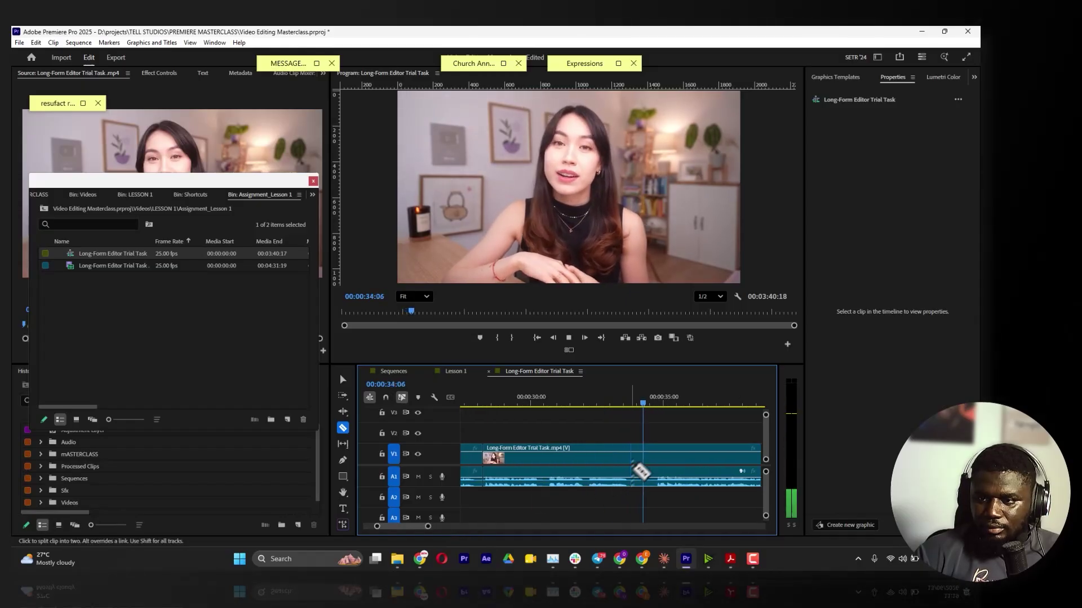
left_click(654, 460)
key("v")
left_click(611, 467)
key("shift+Delete")
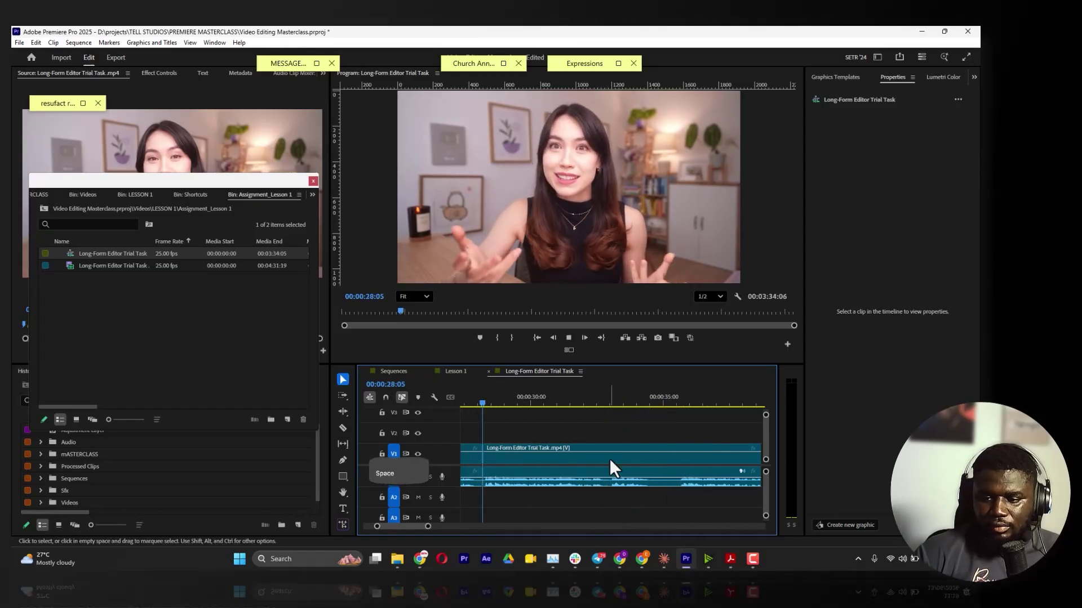
Step: Cut the last clip at about 00:00:34:12 and 00:00:35:15 with the Razor tool and ripple delete the silence between the cuts
key("c")
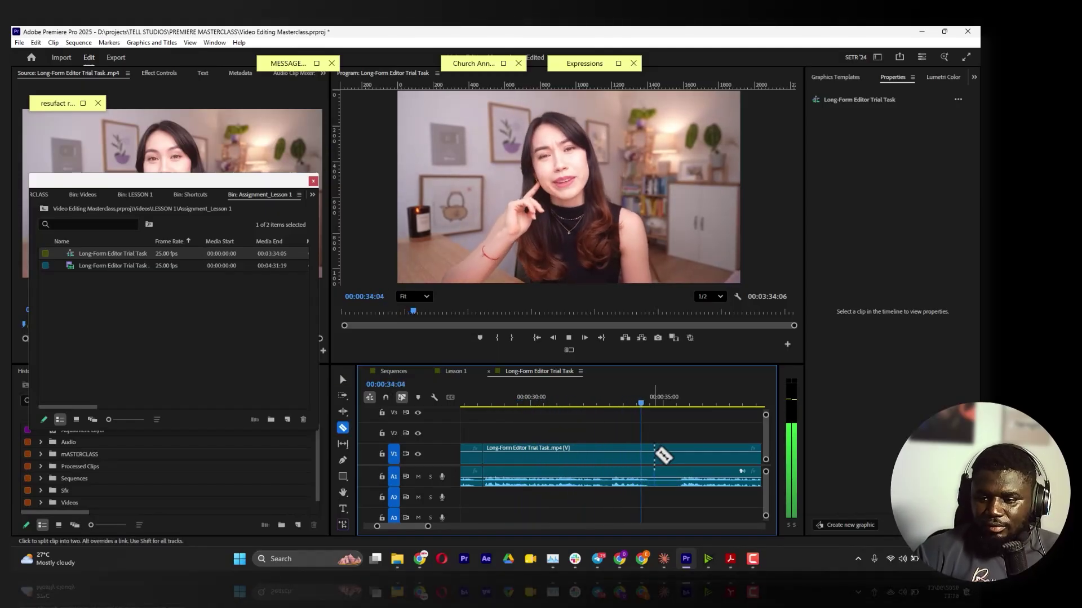
left_click(648, 455)
left_click(679, 455)
key("v")
left_click(664, 454)
key("shift+Delete")
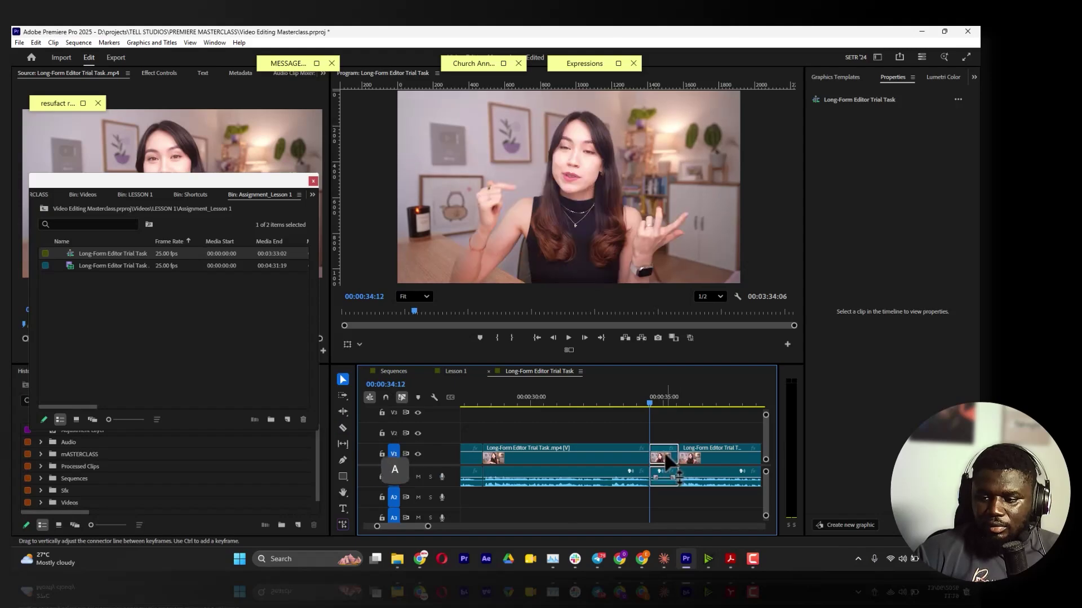
Step: Cut the last clip at about 00:00:42:13 and 00:00:44:15, ripple delete the part between the cuts and turn on timeline snapping
key("space")
left_click_drag(430, 525, 450, 526)
key("c")
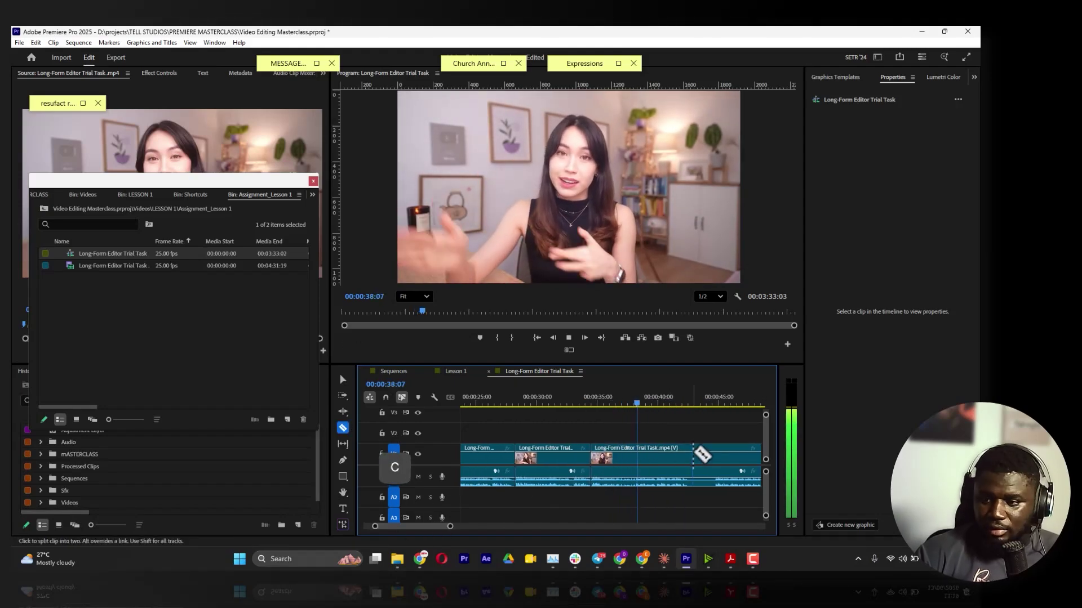
left_click(689, 454)
key("space")
left_click(713, 454)
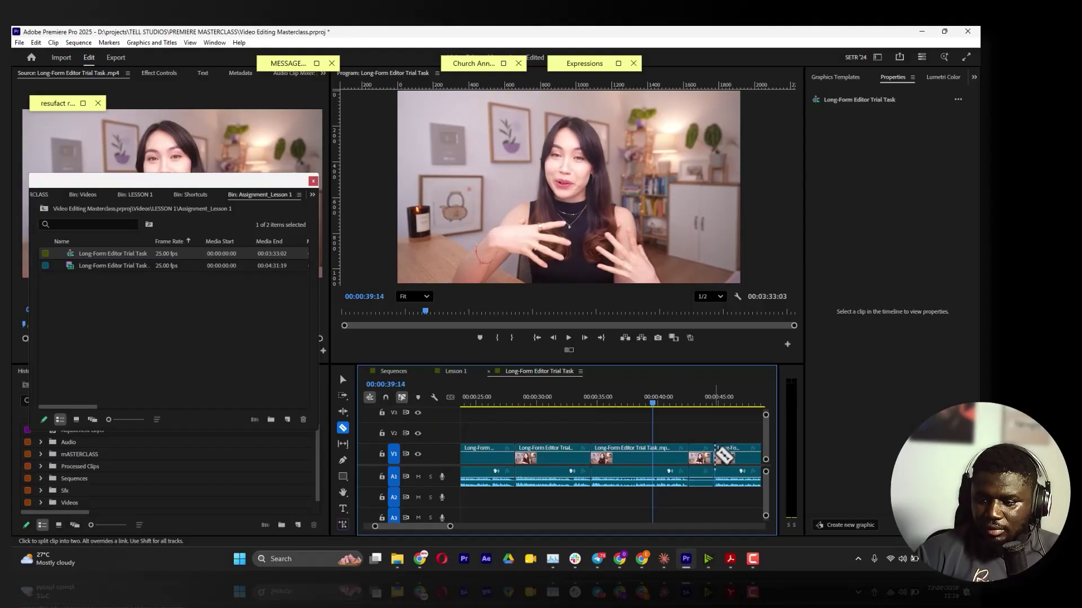
key("v")
left_click(703, 455)
key("s")
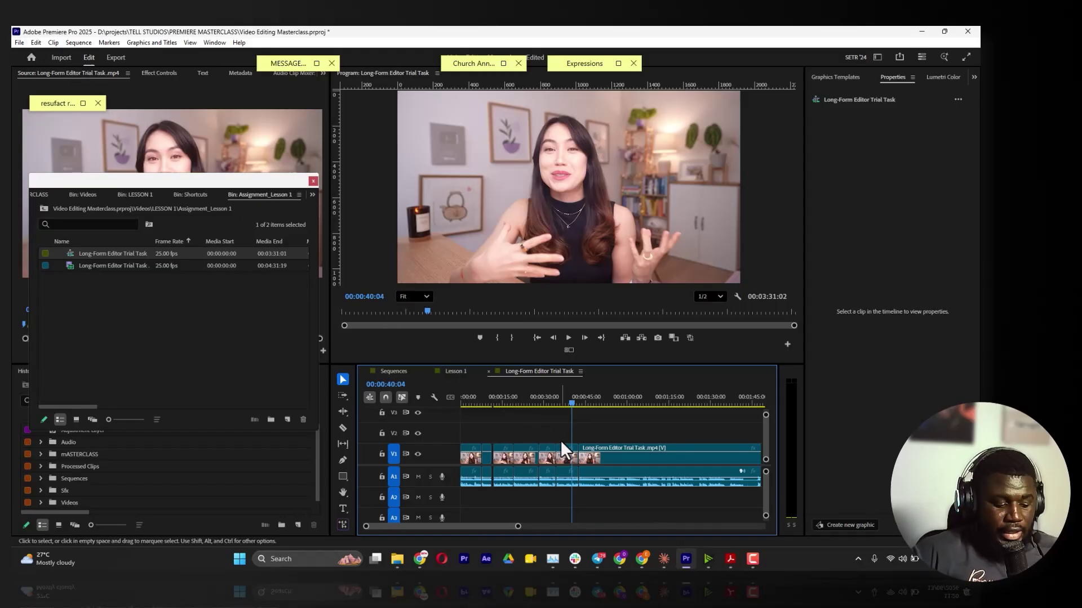
Step: Try cutting the last clip at 00:00:49:07 and 00:00:53:02 and ripple deleting the part between, and undo it all
left_click(597, 401)
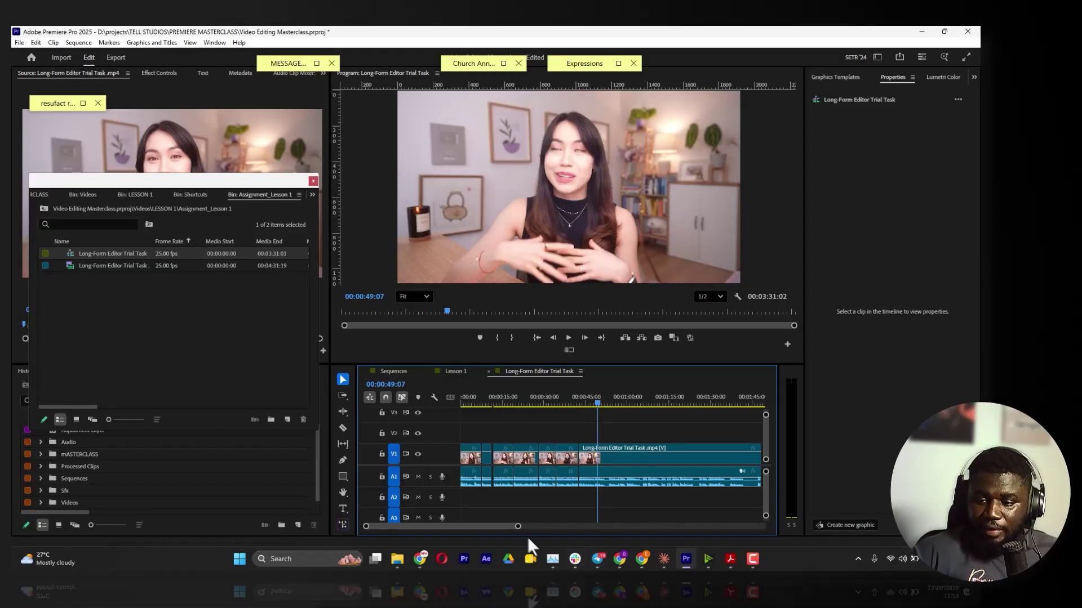
left_click_drag(517, 527, 486, 526)
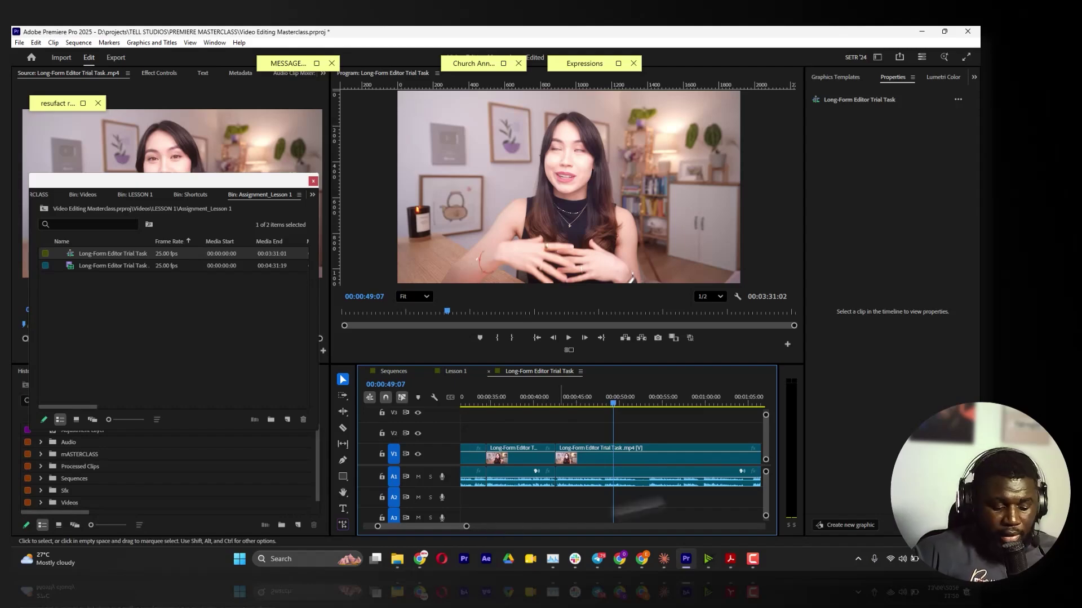
key("c")
left_click(619, 458)
left_click(643, 457)
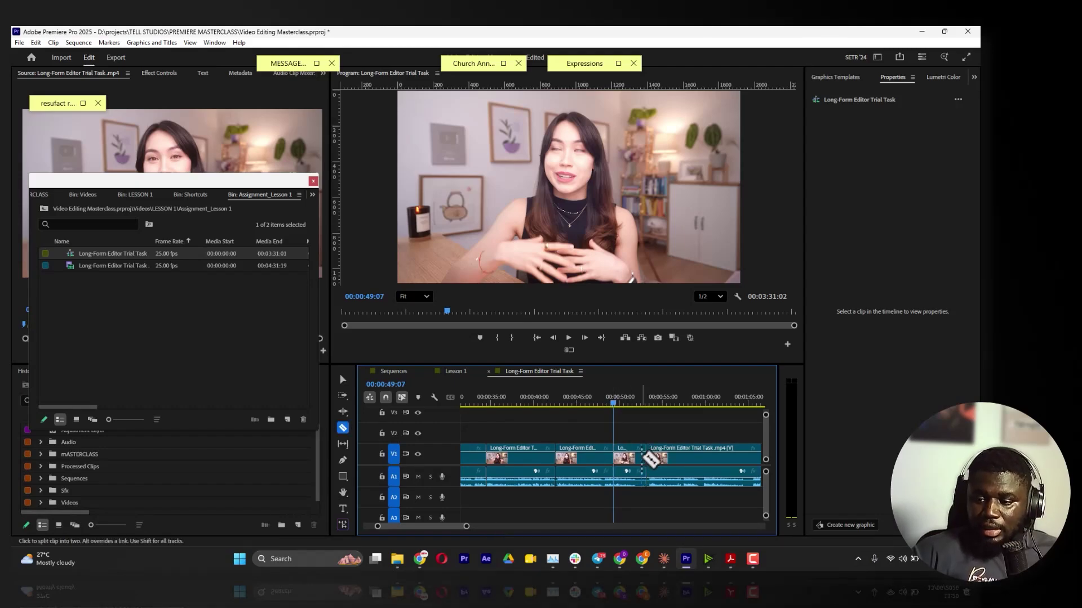
key("v")
left_click(634, 456)
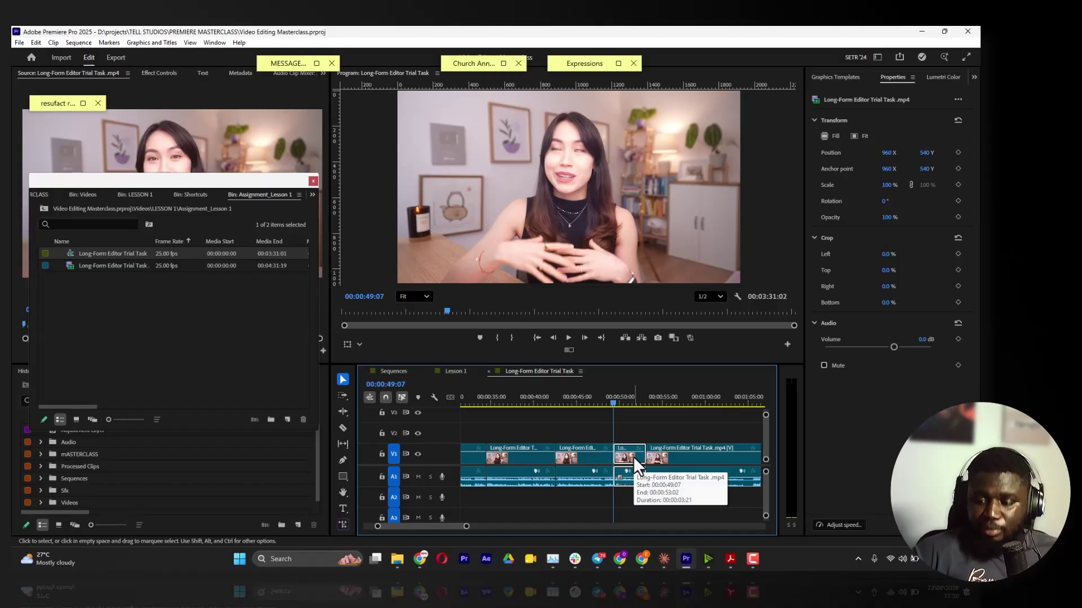
key("ctrl+z")
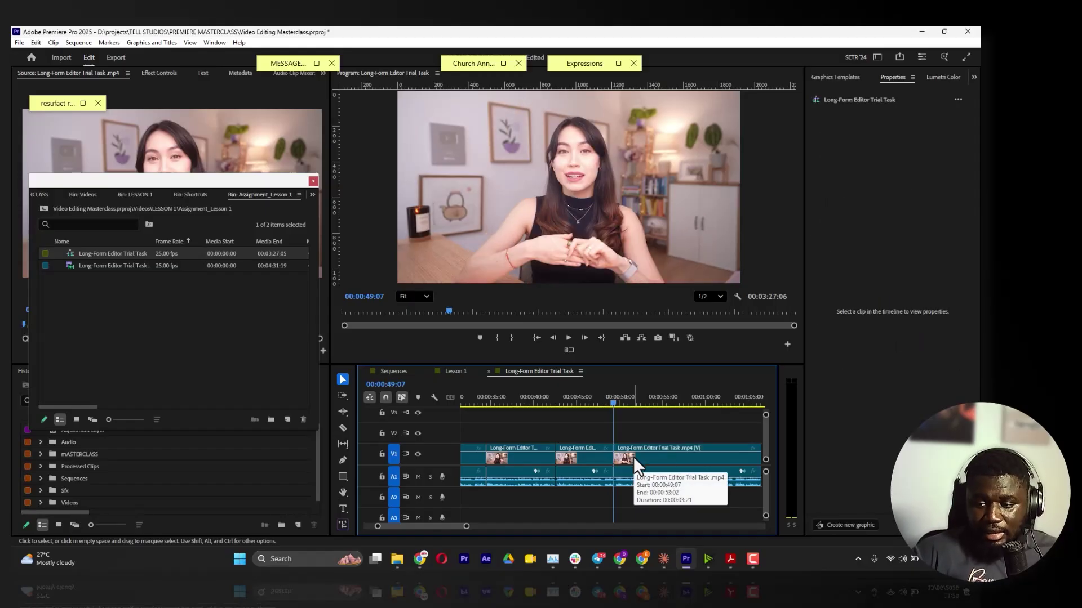
key("ctrl+z")
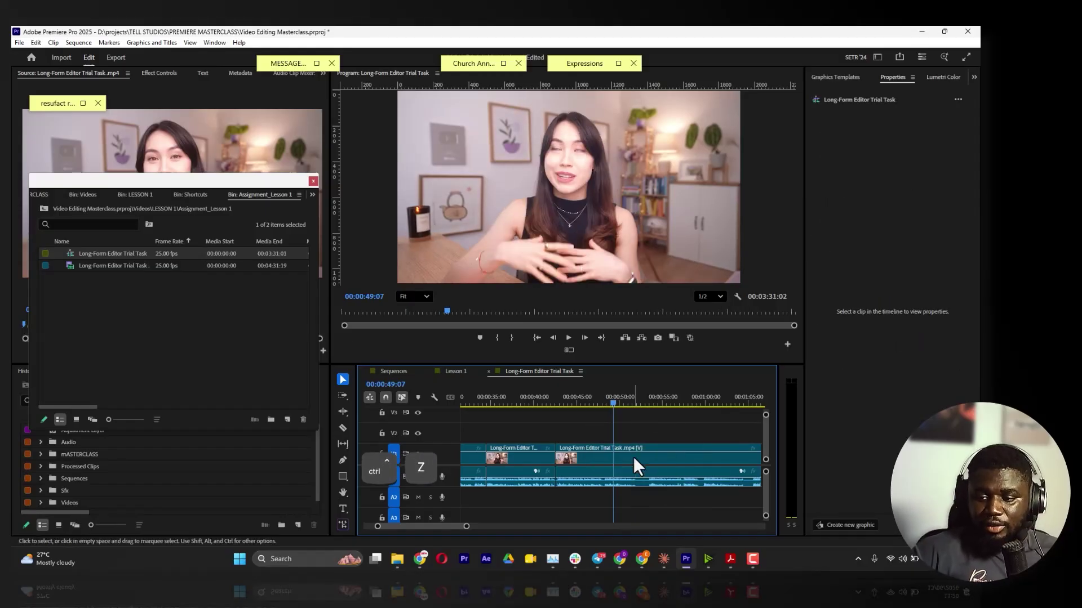
Step: Look up the key assigned to Ripple Delete by searching the keyboard shortcuts for "ripp", leaving the assignments as they are
key("ctrl+alt")
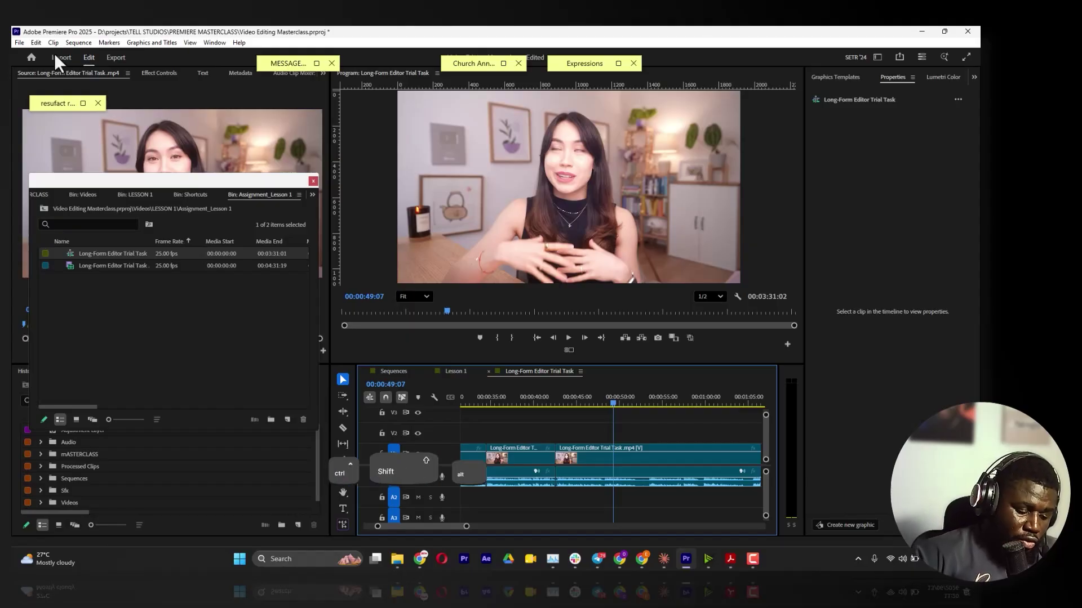
key("ctrl+alt+k")
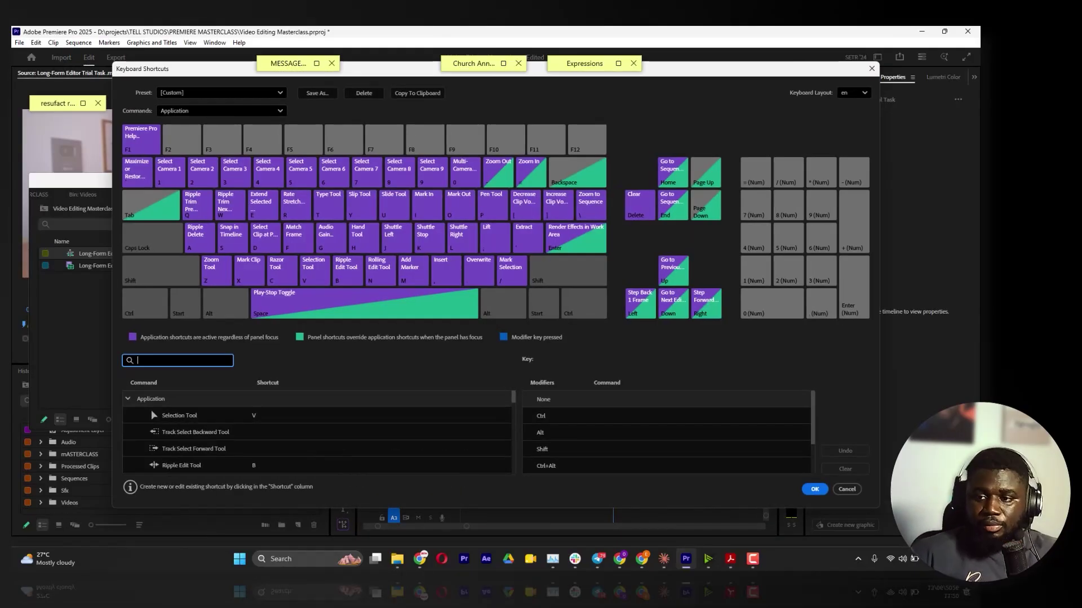
left_click(256, 417)
left_click(188, 361)
type("rip")
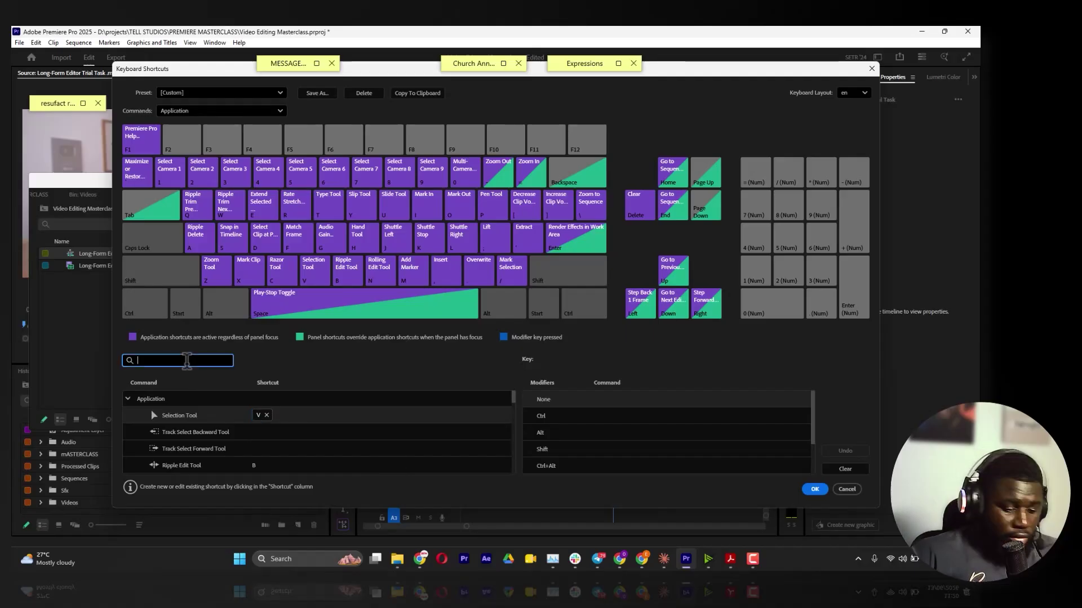
type("p")
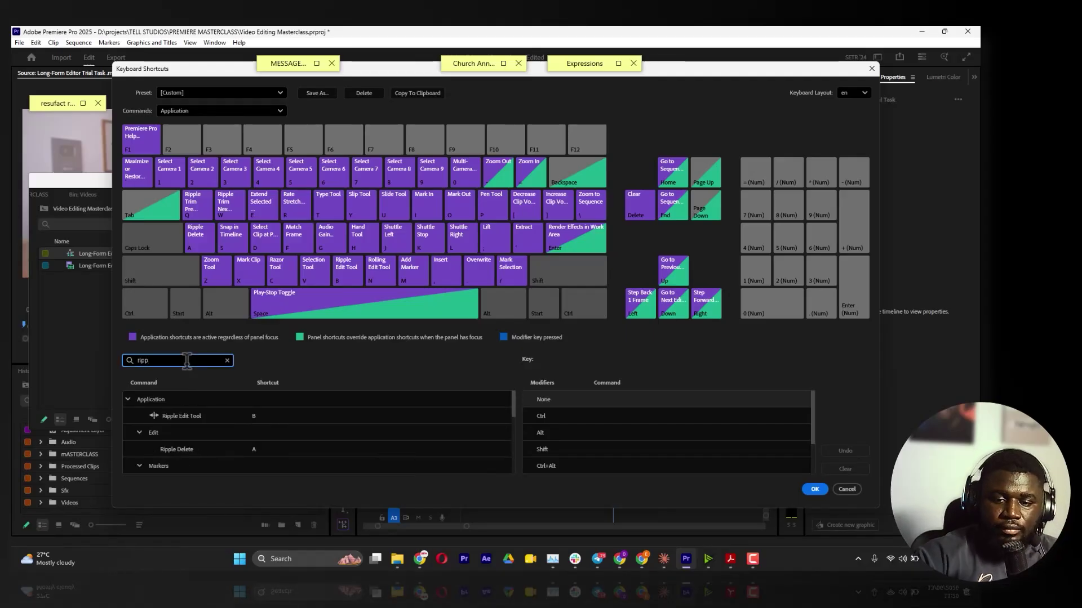
left_click(304, 448)
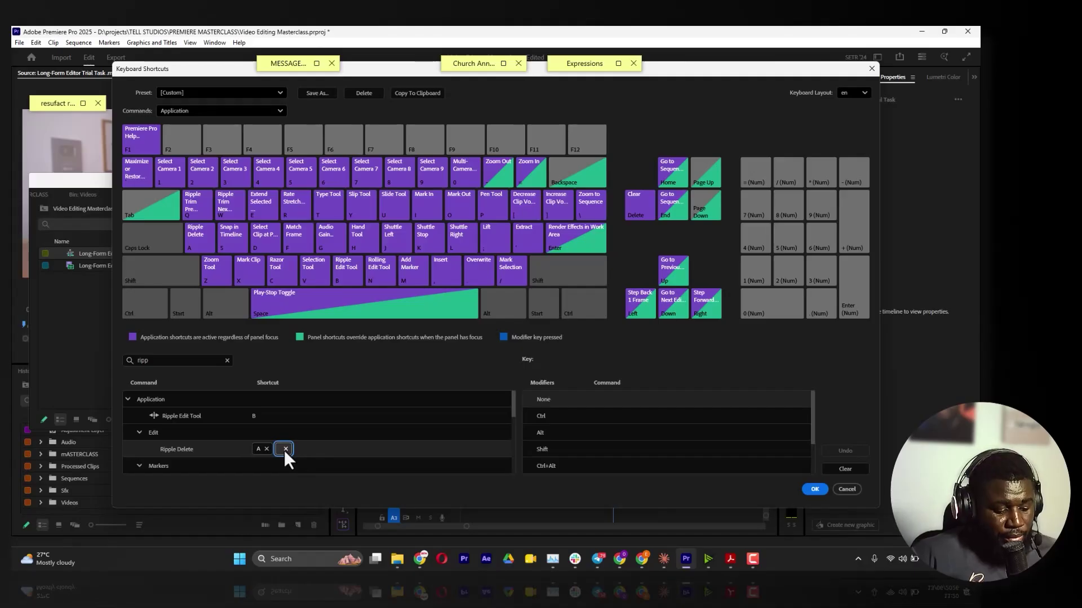
left_click(286, 449)
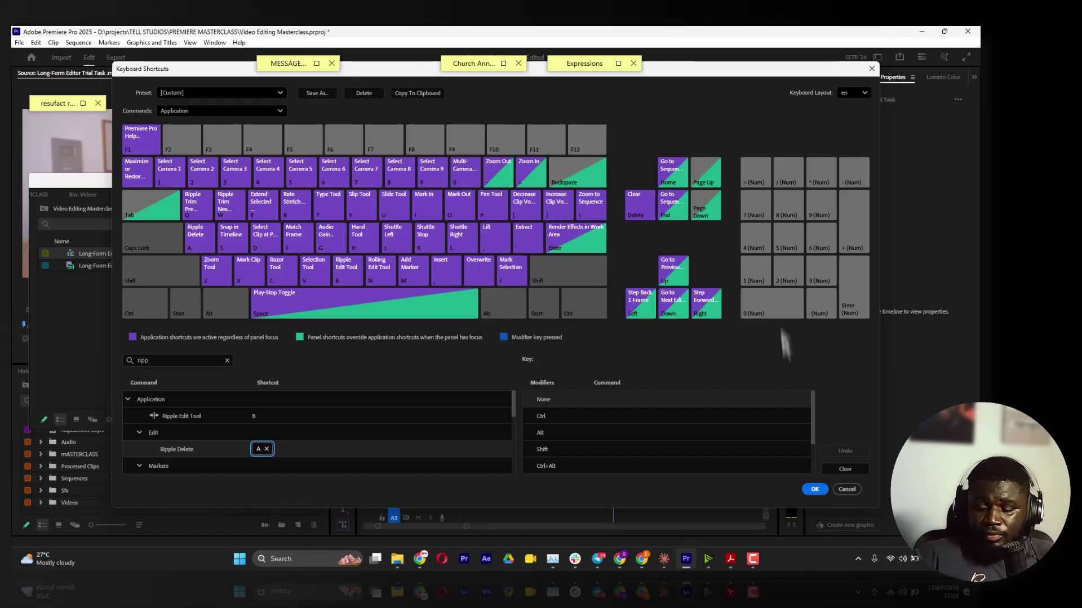
left_click(847, 489)
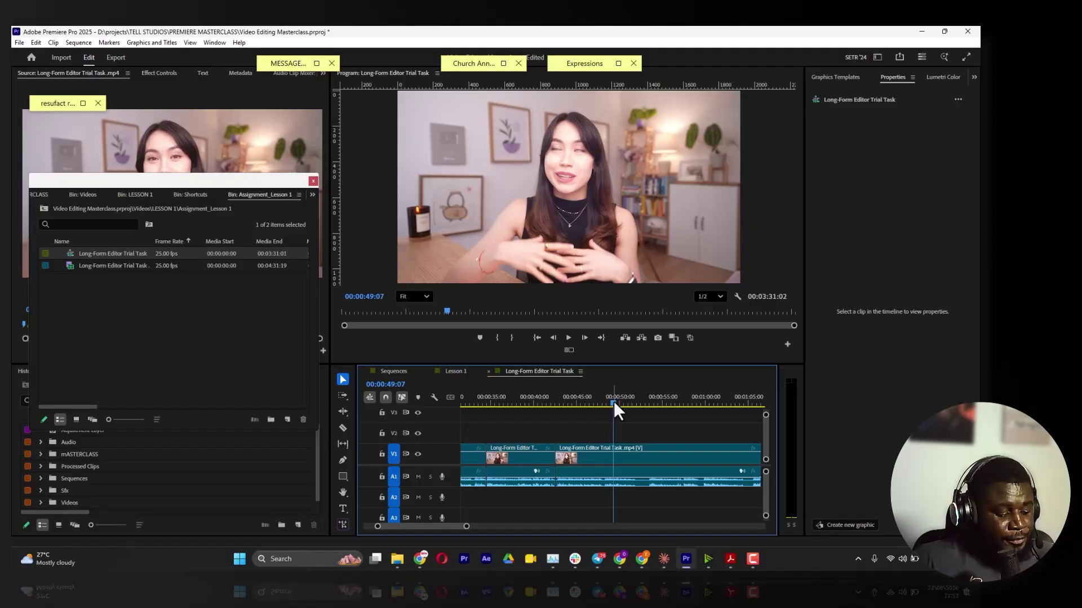
Step: Play on to 00:00:51:24, split the clip there and ripple trim the new clip's start to about 00:00:53:09
key("space")
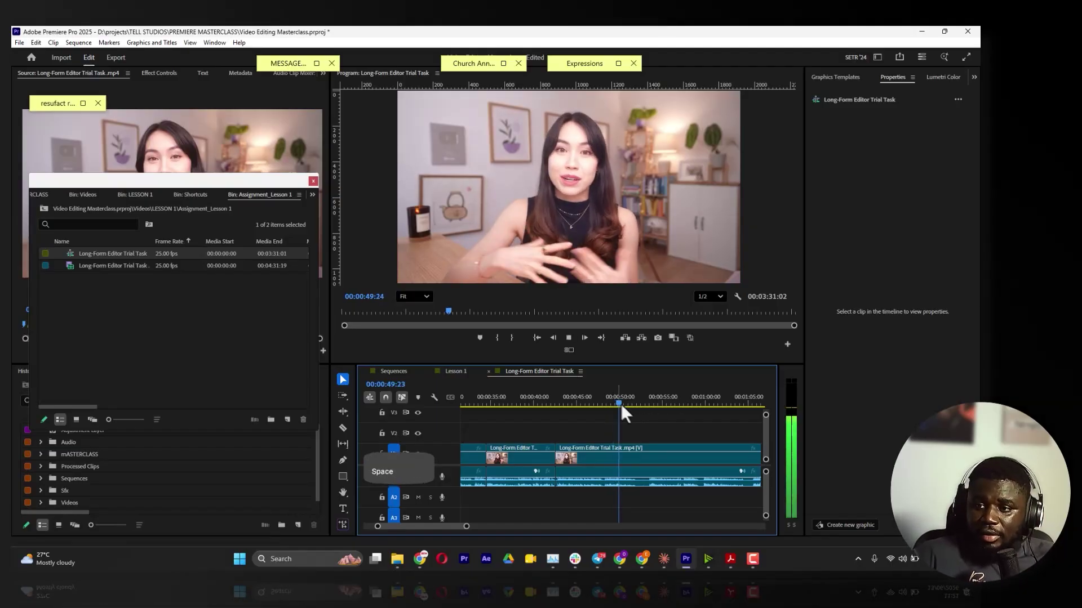
key("c")
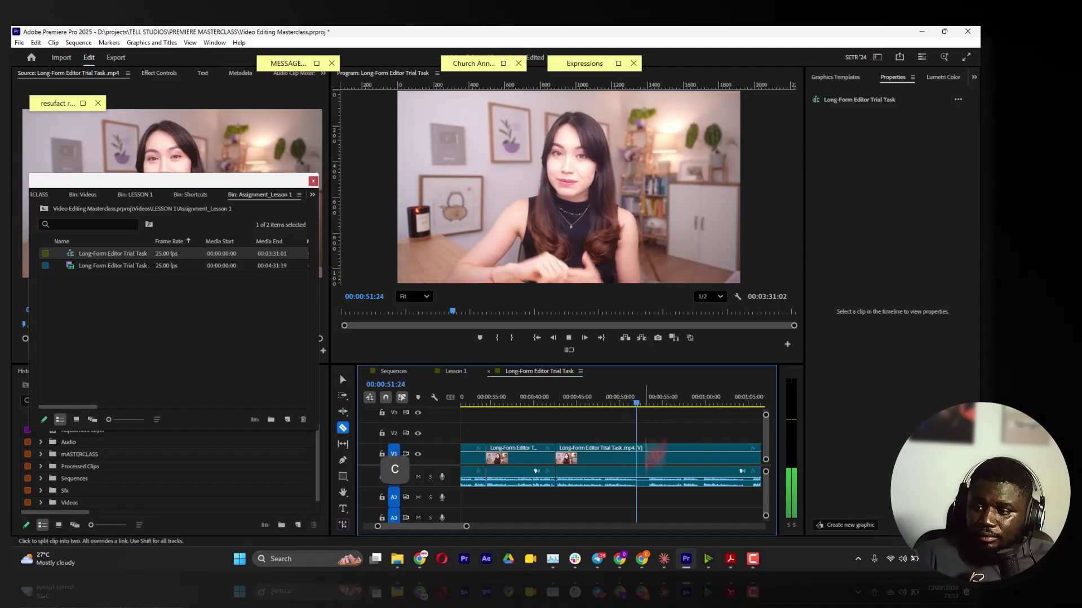
key("space")
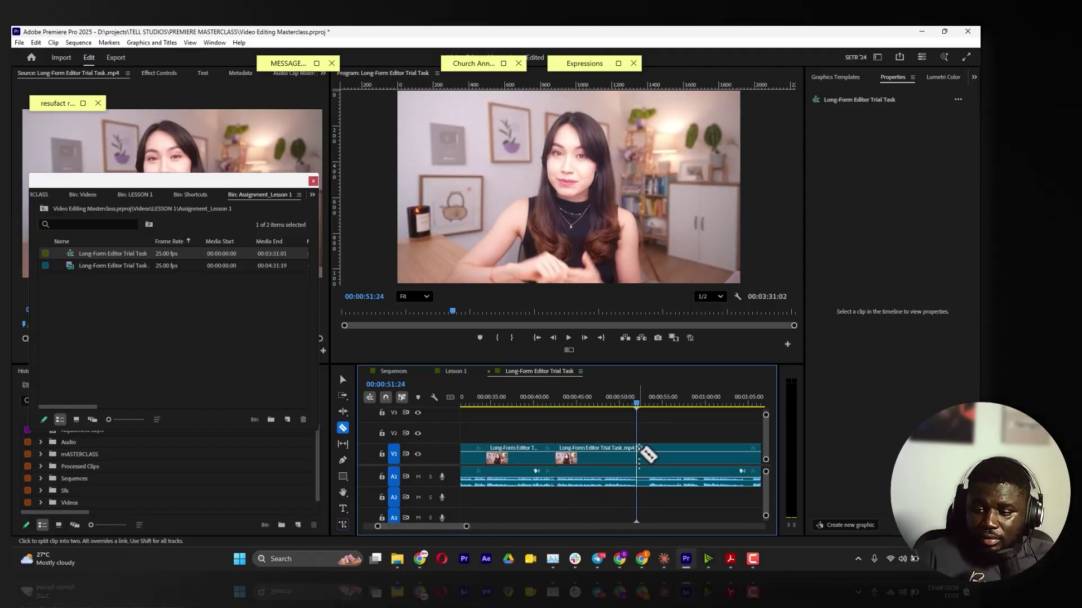
left_click(643, 454)
left_click(647, 404)
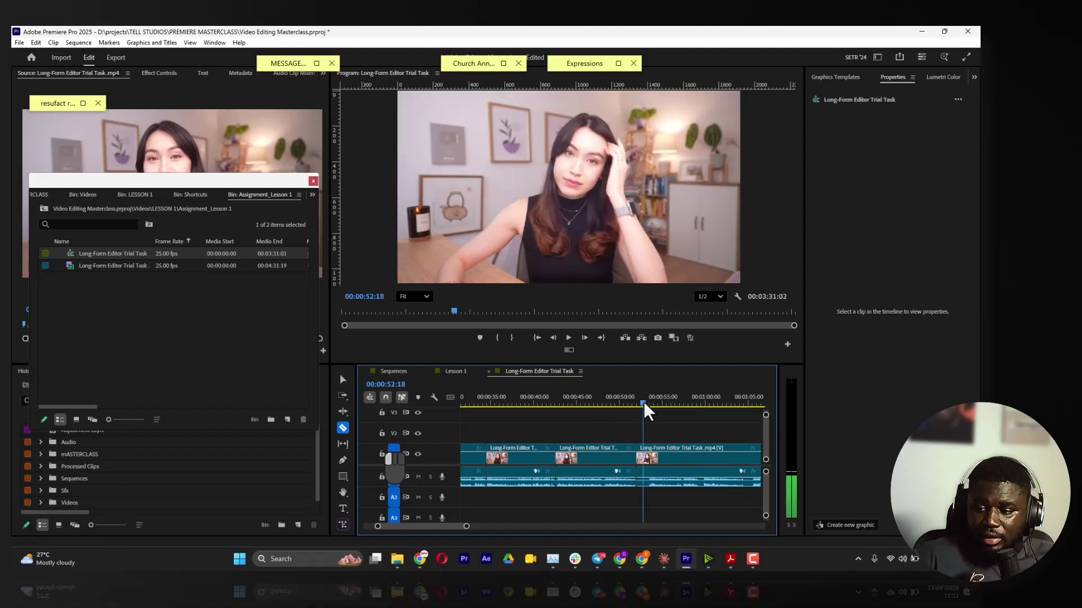
key("q")
Step: Replay the following section, split the last clip at about 00:00:55:20 and ripple trim the pause away up to 00:00:58:07
key("space")
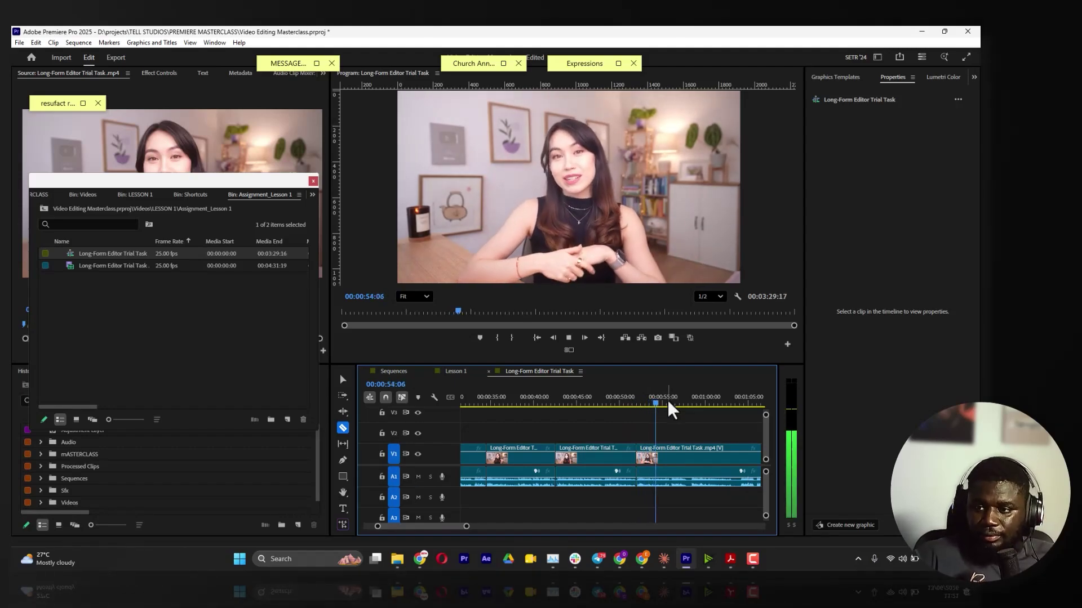
left_click_drag(466, 526, 435, 526)
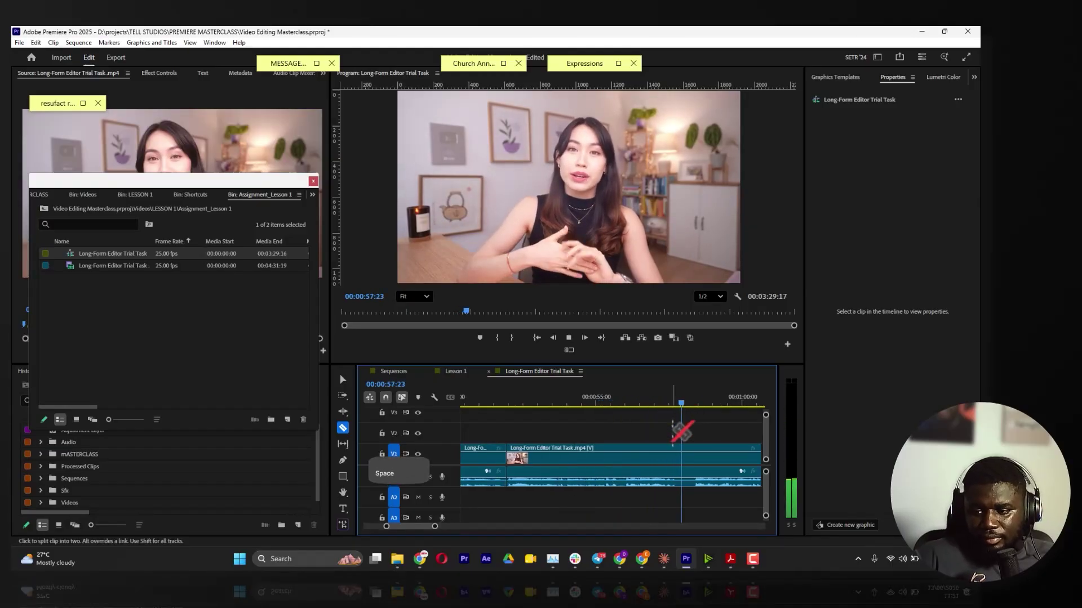
key("space")
left_click(606, 399)
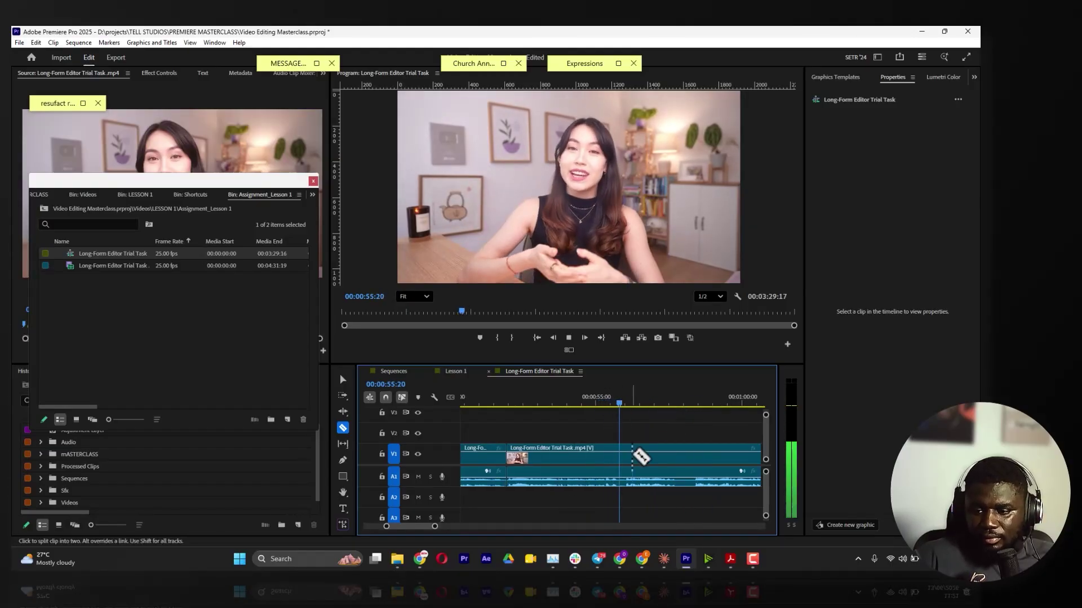
key("space")
left_click(620, 453)
left_click(672, 401)
key("space")
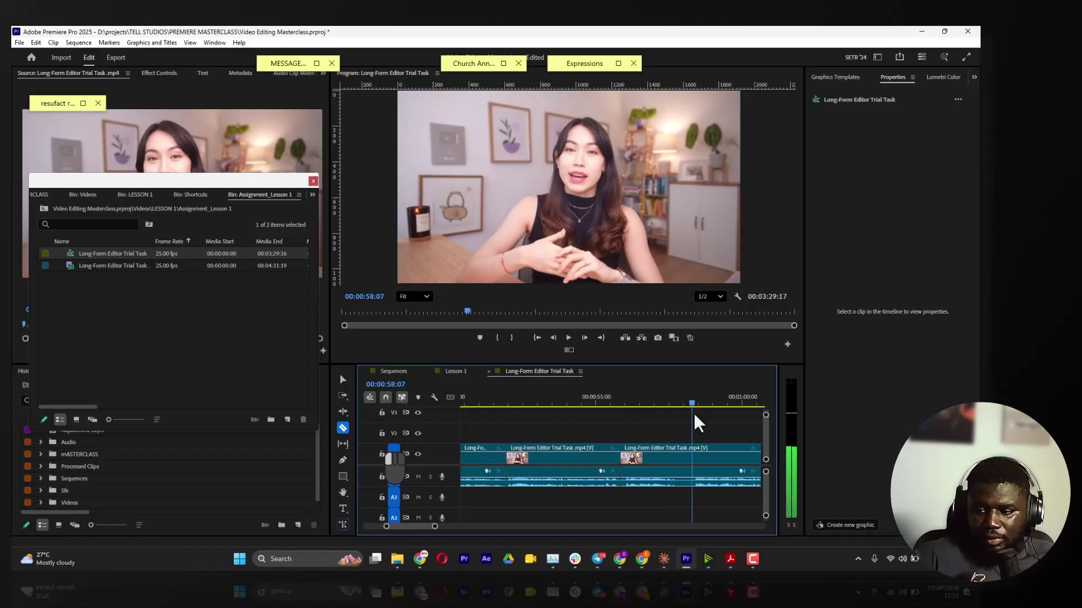
key("Up")
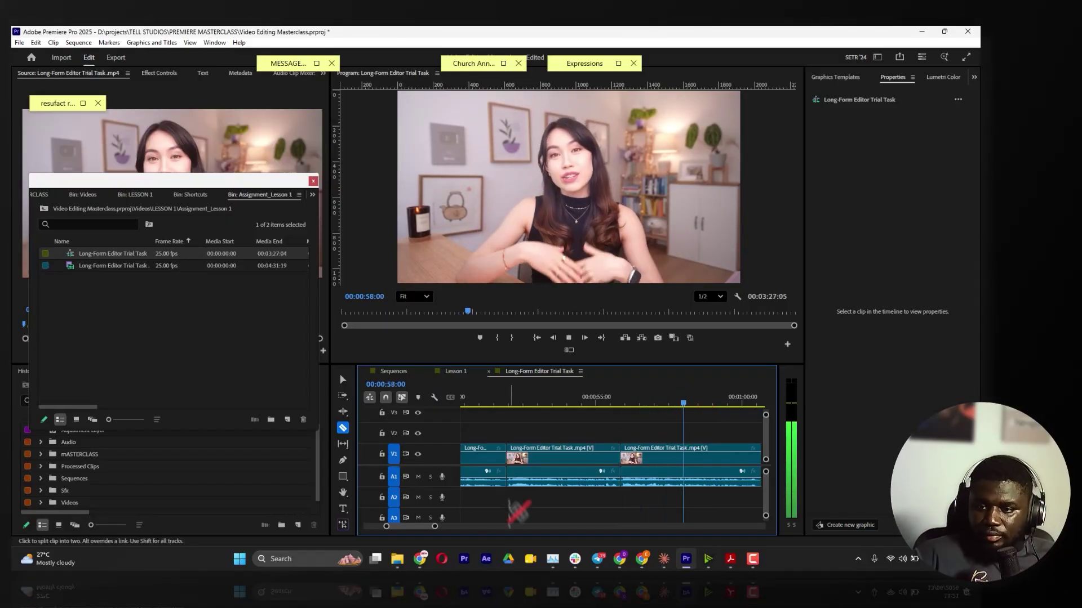
Step: Cut the last clip at about 00:01:00:13 and 00:01:01:16 and ripple away the silence between the cuts
mouse_move(434, 527)
left_mouse_down()
mouse_move(468, 526)
mouse_move(404, 527)
mouse_move(443, 527)
left_mouse_up()
key("space")
left_click(579, 455)
left_click(633, 405)
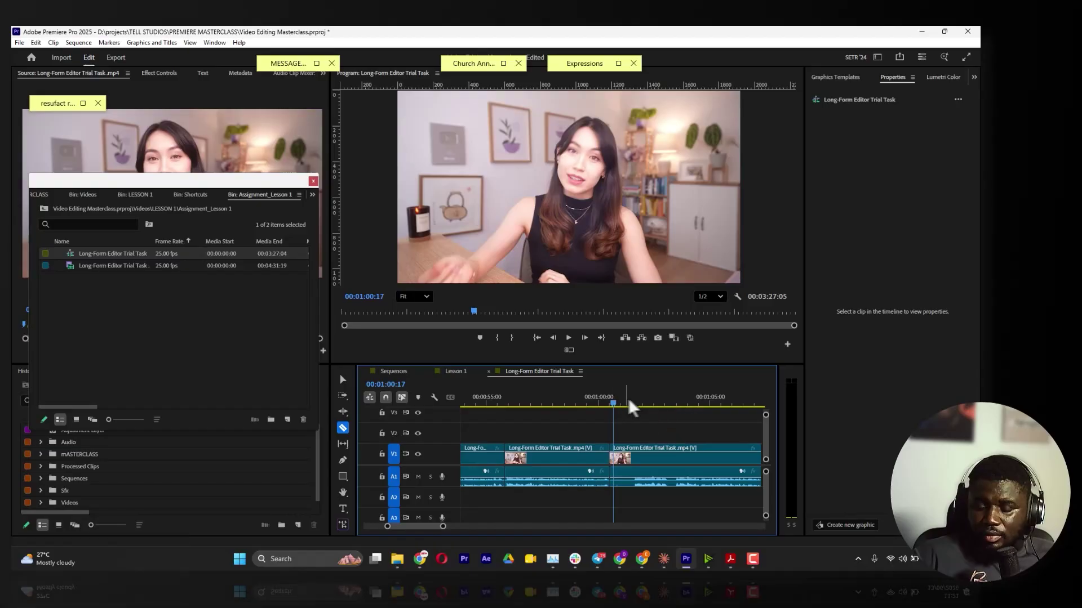
left_click_drag(637, 402, 635, 405)
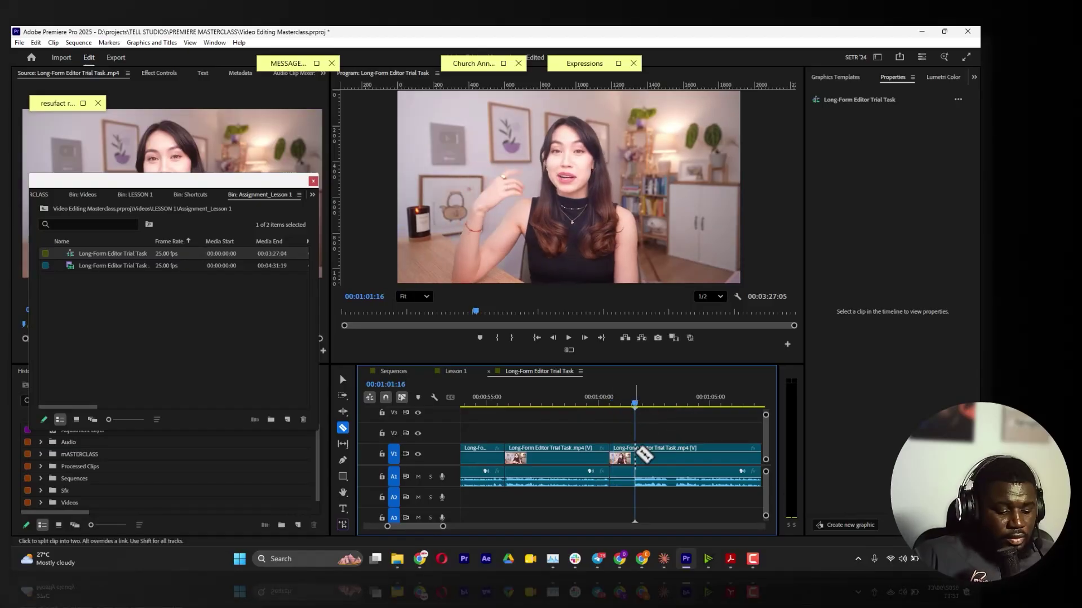
left_click(643, 453)
key("v")
left_click(623, 465)
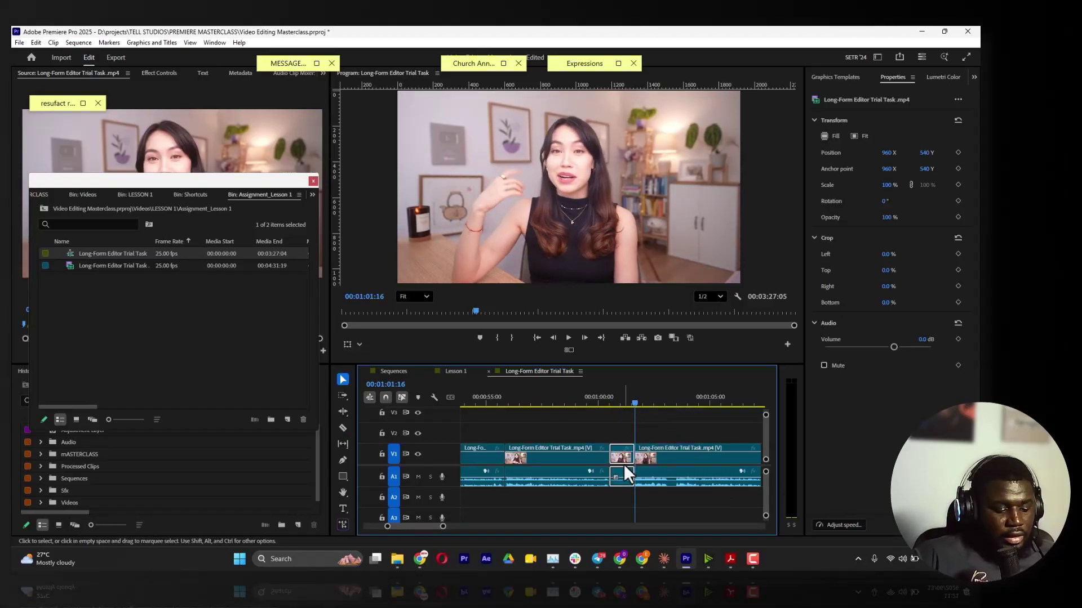
key("q")
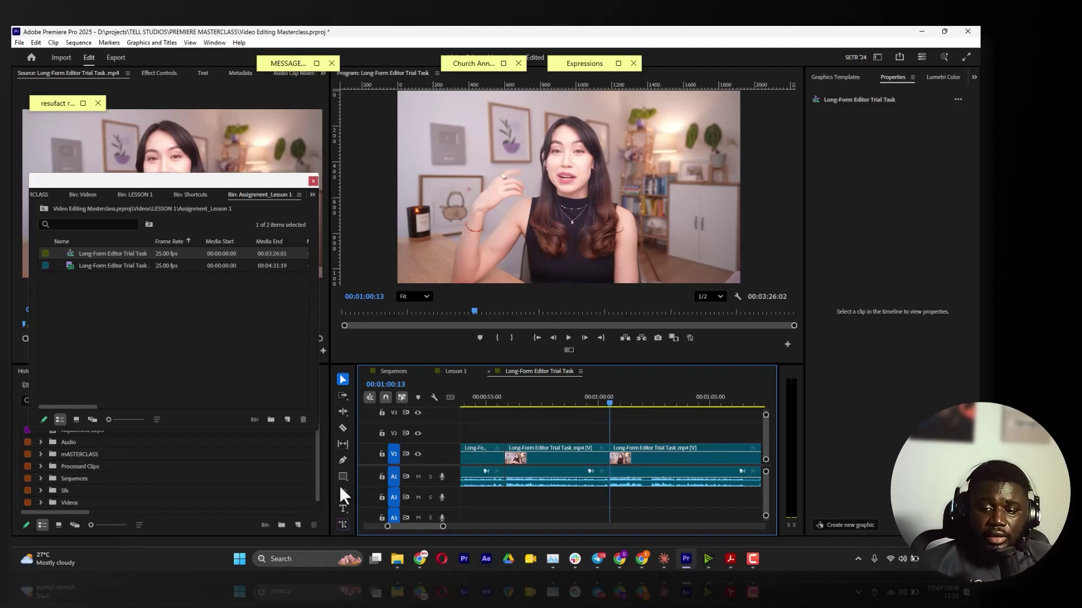
Step: Add a text layer reading "hbvihcsdui" over the speaker in the video frame at 00:01:00:13 with the Type tool
key("t")
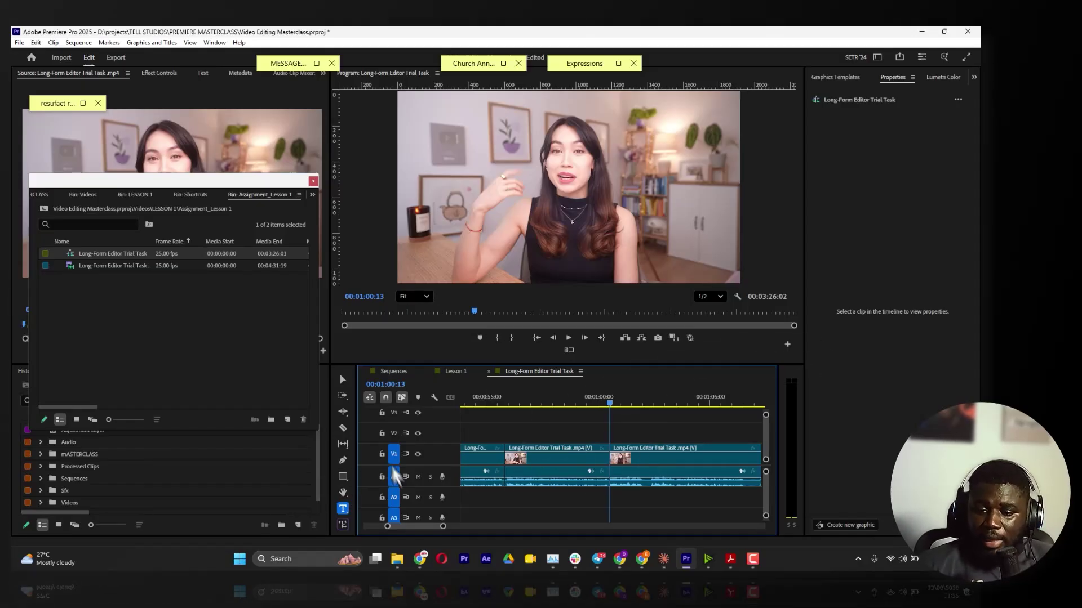
left_click(520, 176)
type("hbvihcsdui")
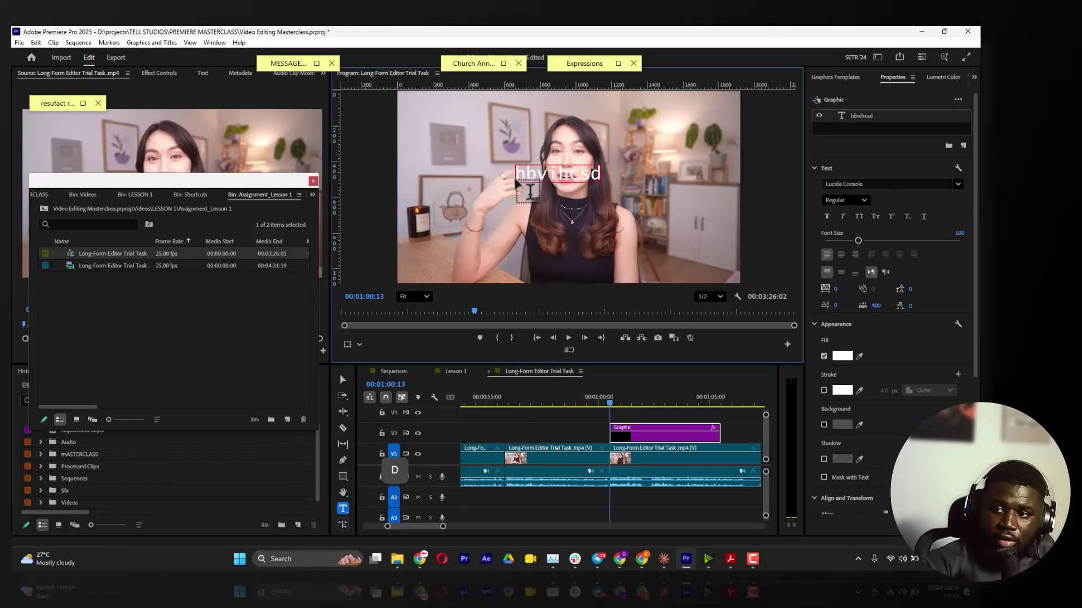
Step: Replace the whole wording of the new text layer with "Hello world" on a single line
key("ctrl+a")
type("Hello")
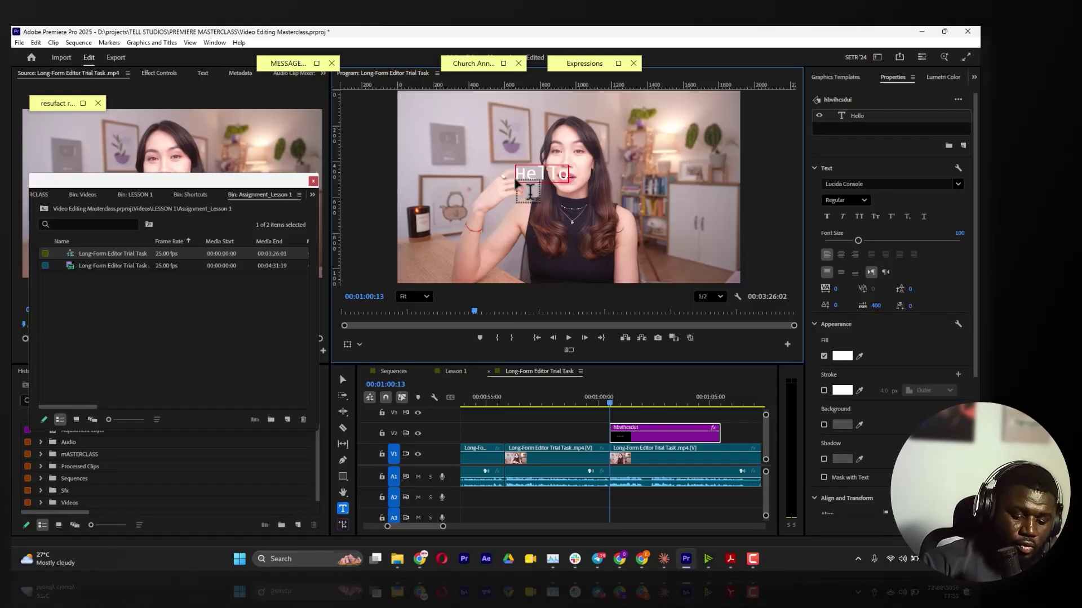
type(" tha")
key("BackSpace")
key("BackSpace")
key("BackSpace")
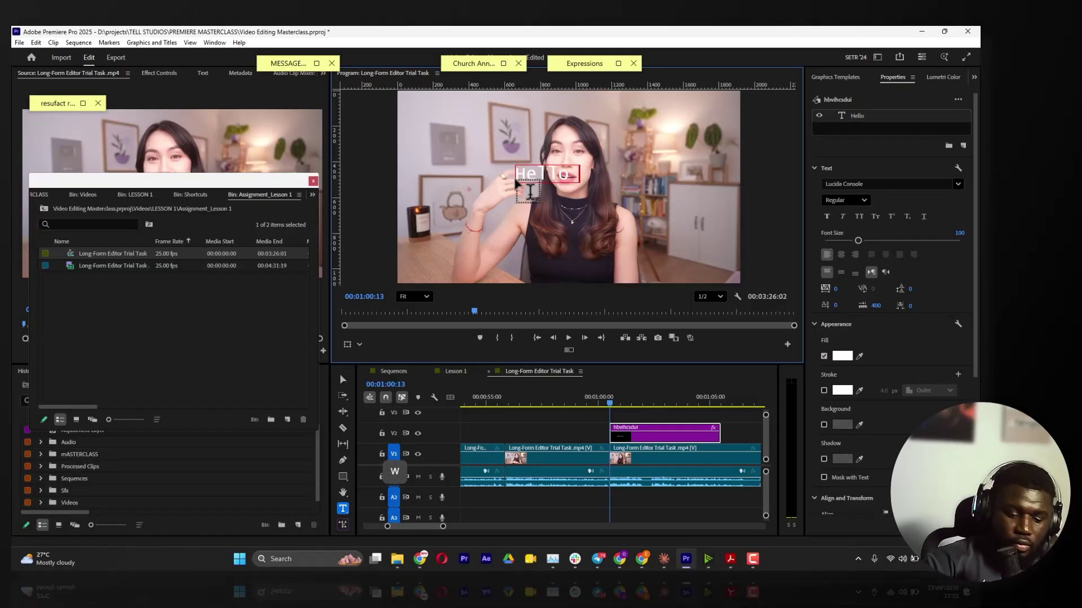
type("world")
key("Return")
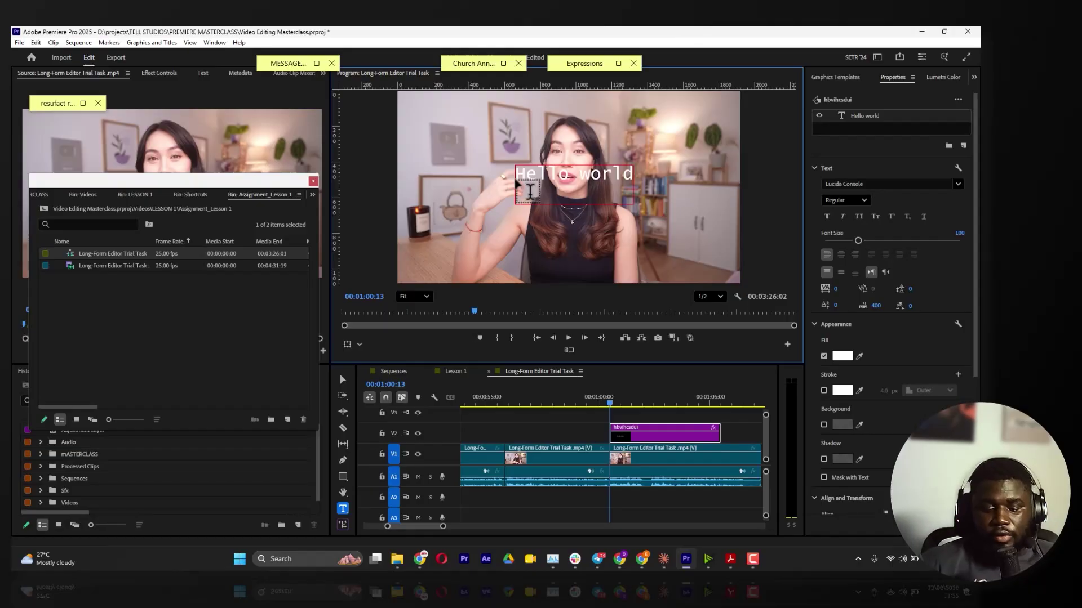
type("\\")
key("BackSpace")
key("BackSpace")
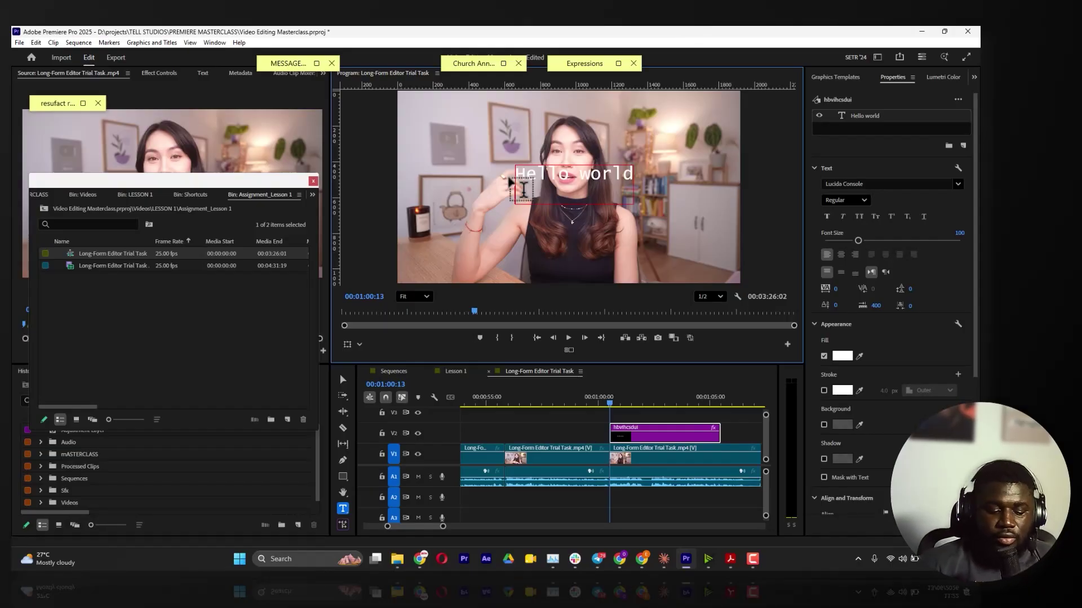
Step: Move the "Hello world" text down onto the speaker's chest and scale it down slightly in the video frame
left_click(342, 379)
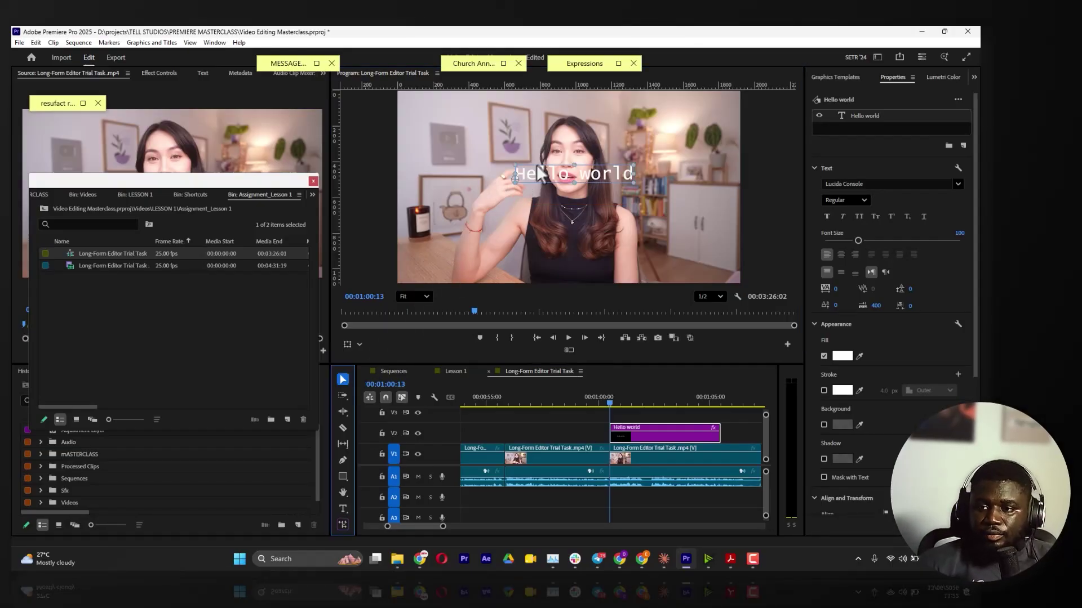
left_click_drag(536, 164, 551, 232)
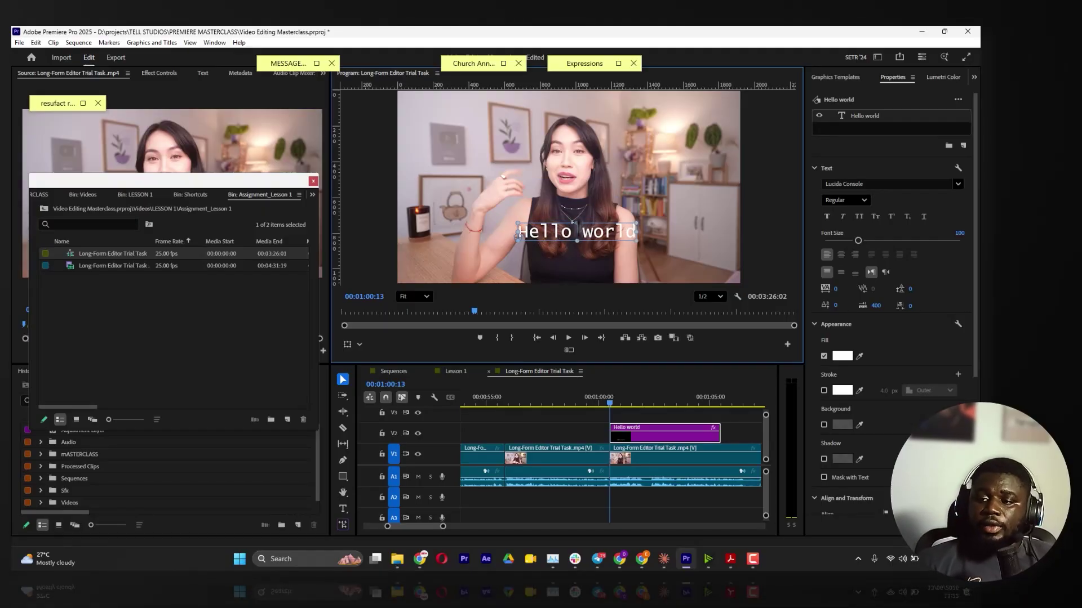
left_click_drag(577, 221, 580, 236)
Step: Play the section from about 00:00:50:23 and move the text clip on V2 back to start at 00:00:52:17
left_click(512, 386)
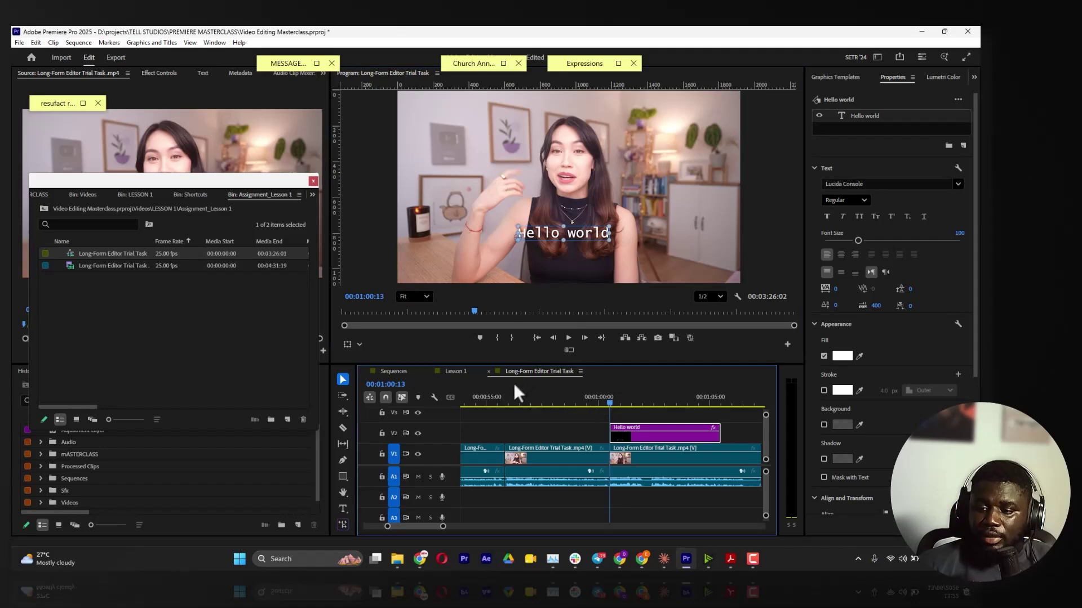
key("space")
key("space")
left_click_drag(445, 527, 482, 521)
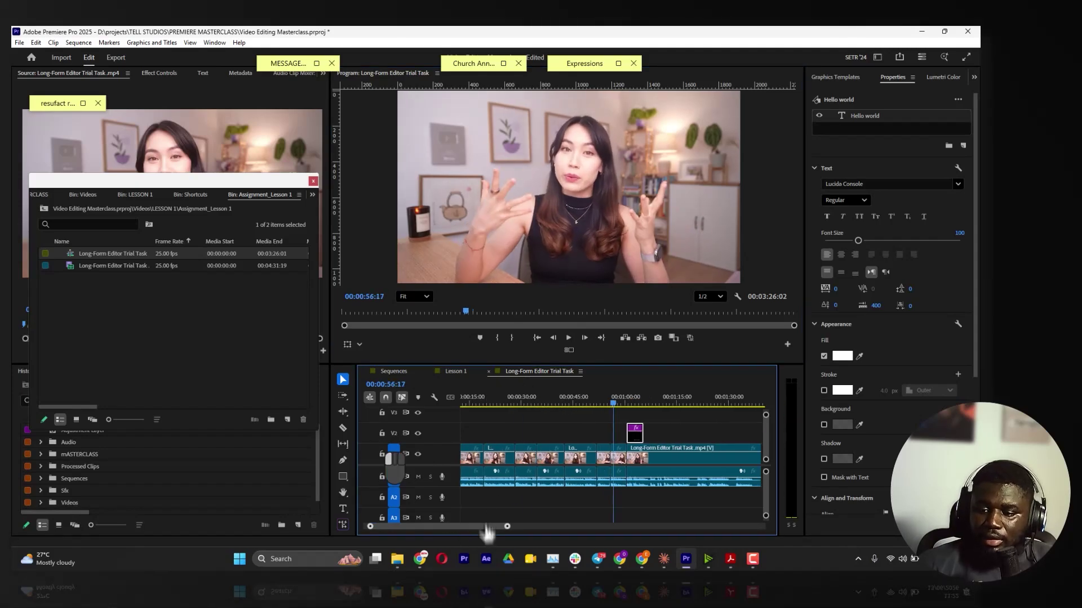
left_click(604, 396)
left_click_drag(604, 397, 594, 390)
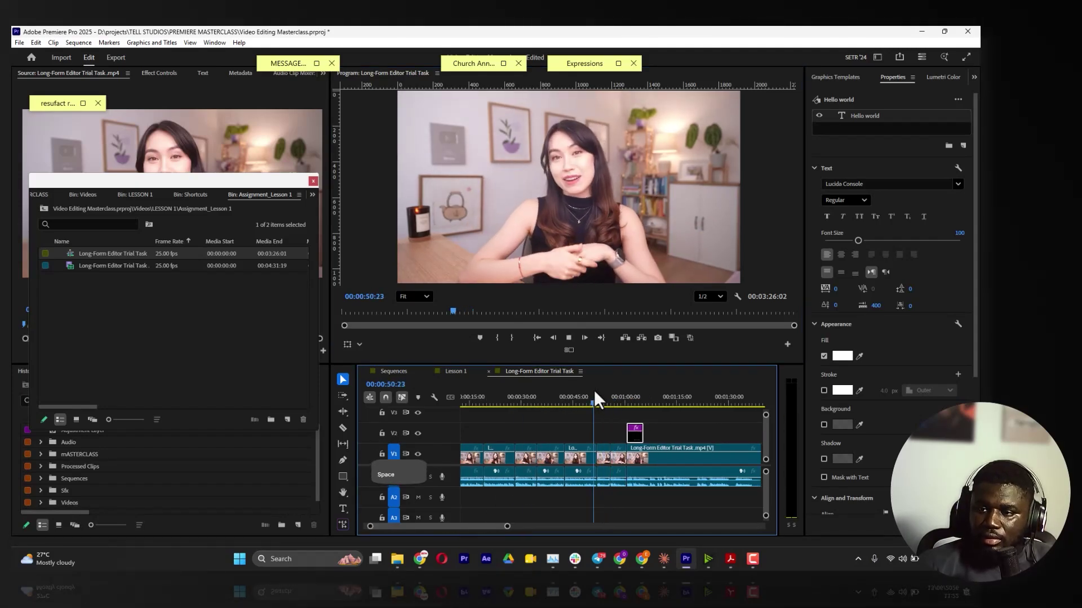
key("space")
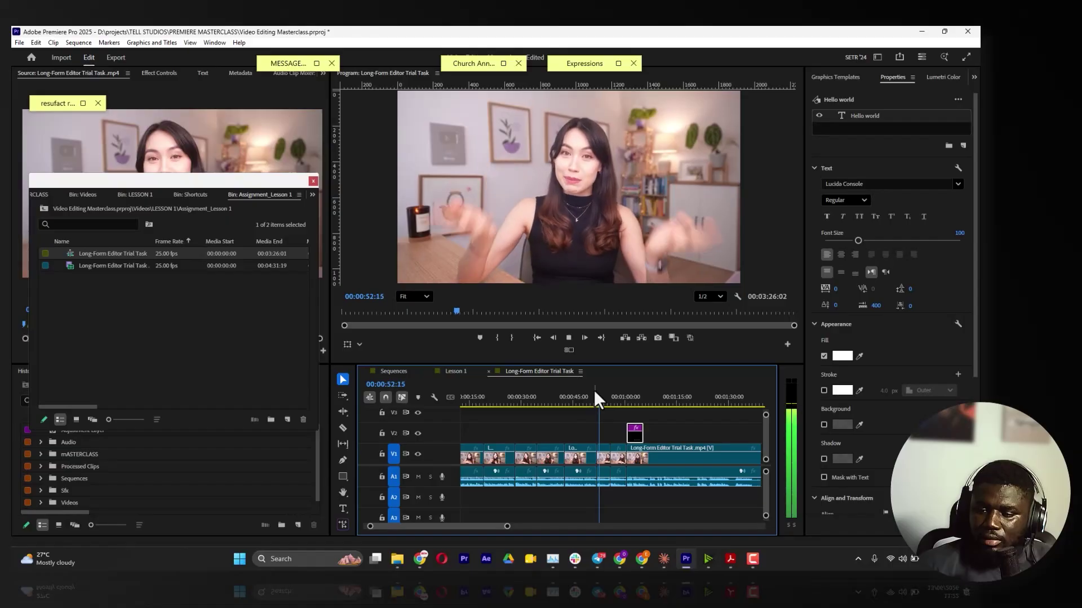
key("space")
left_click_drag(634, 437, 608, 437)
key("Up")
Step: Replace the "Hello world" wording with the speaker's first name in capitals using the Type tool
key("space")
key("space")
key("space")
type("tIZ")
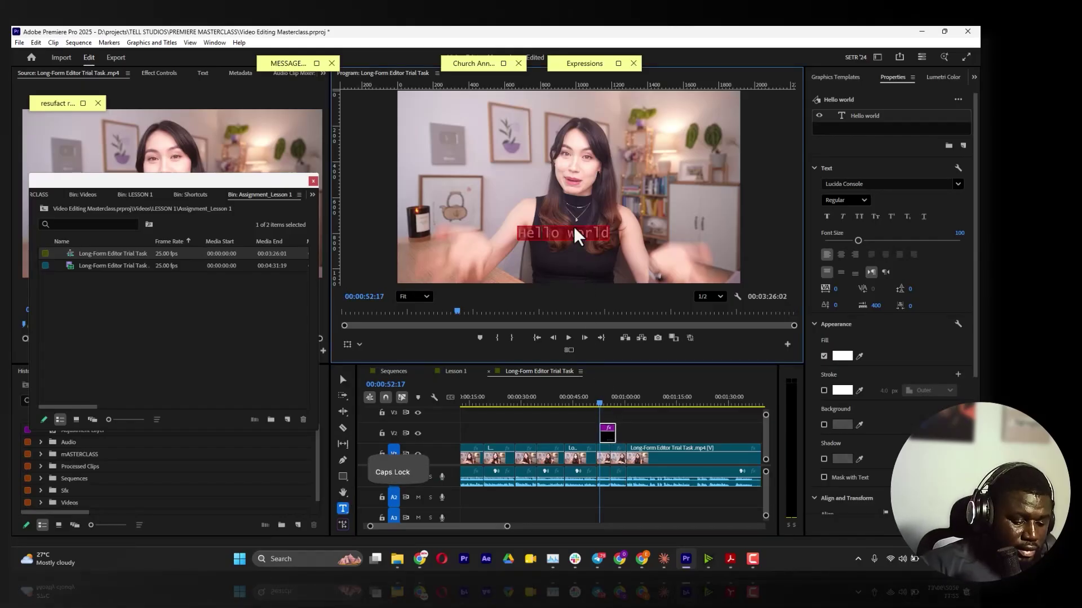
type("ZY")
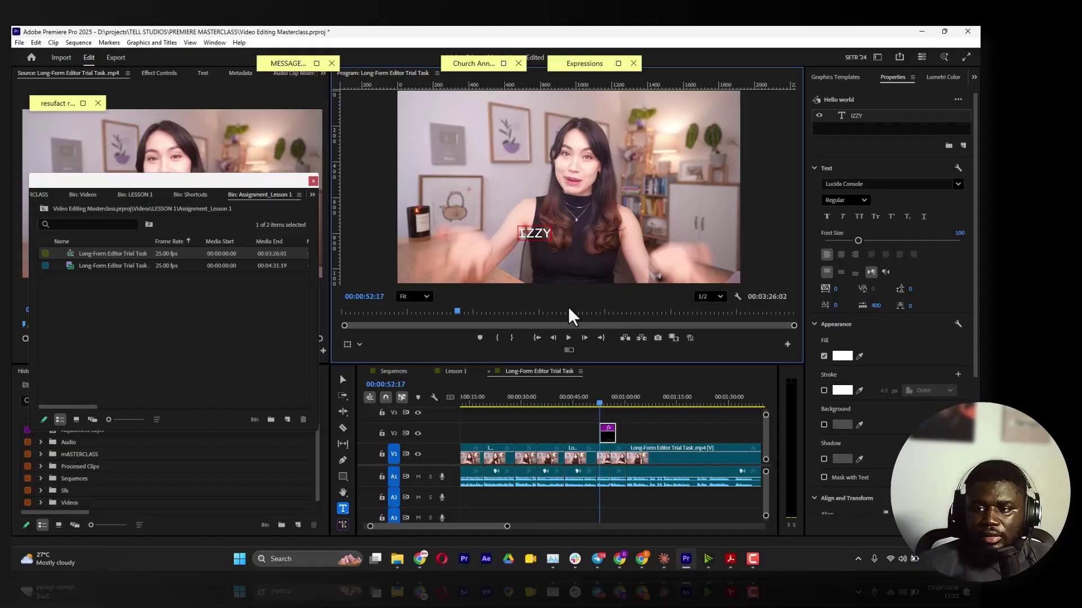
Step: Add a second line reading "Mom, Tech" beneath the name in the text layer
key("Return")
type("Man")
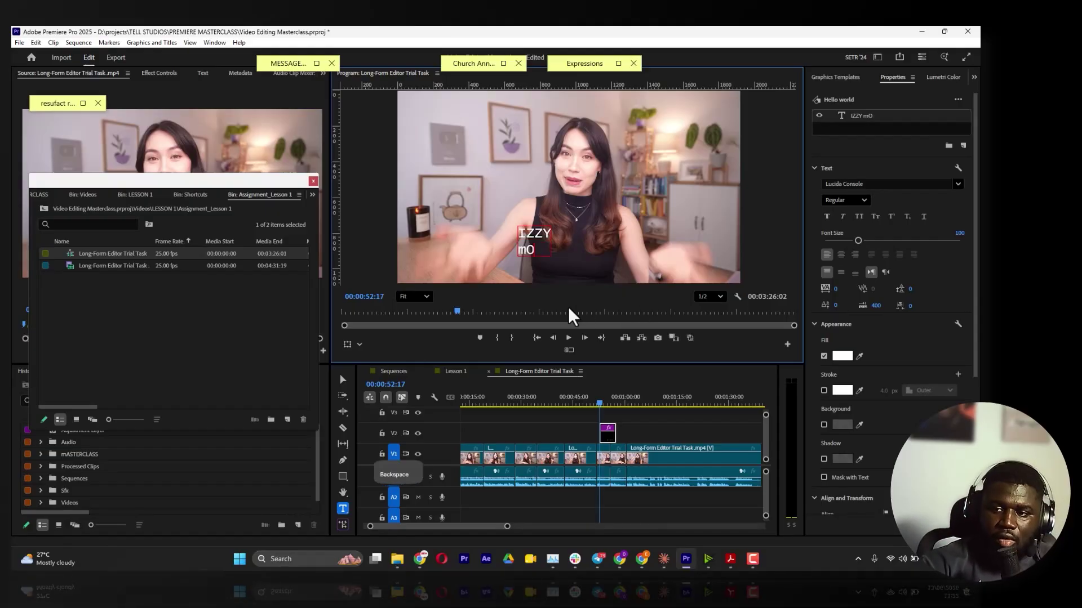
key("BackSpace")
key("BackSpace")
key("BackSpace")
type("Mom")
key("BackSpace")
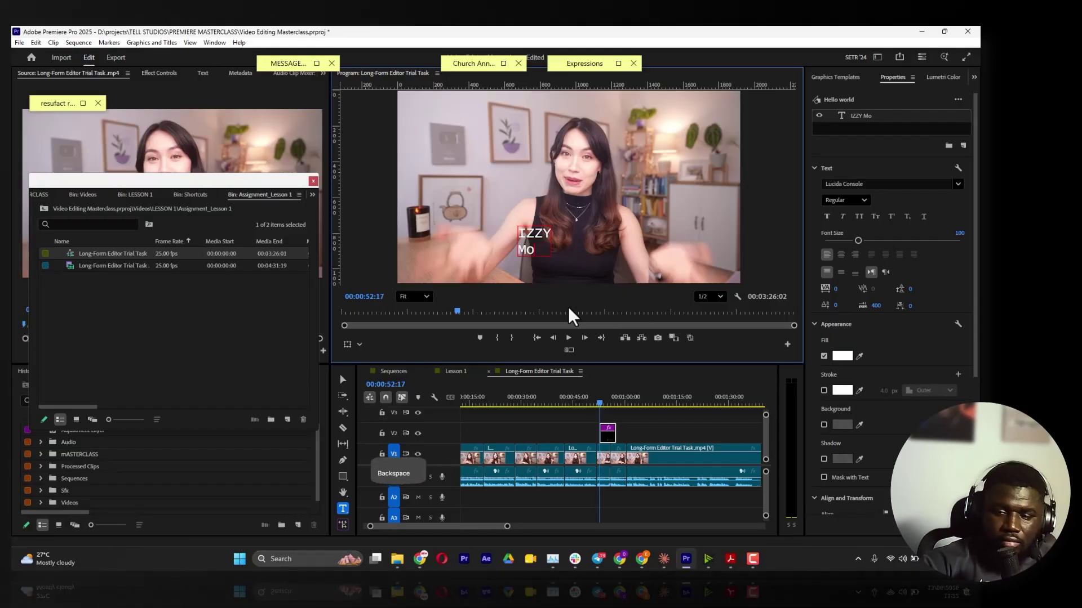
type("m,")
key("Caps_Lock")
type("Tech")
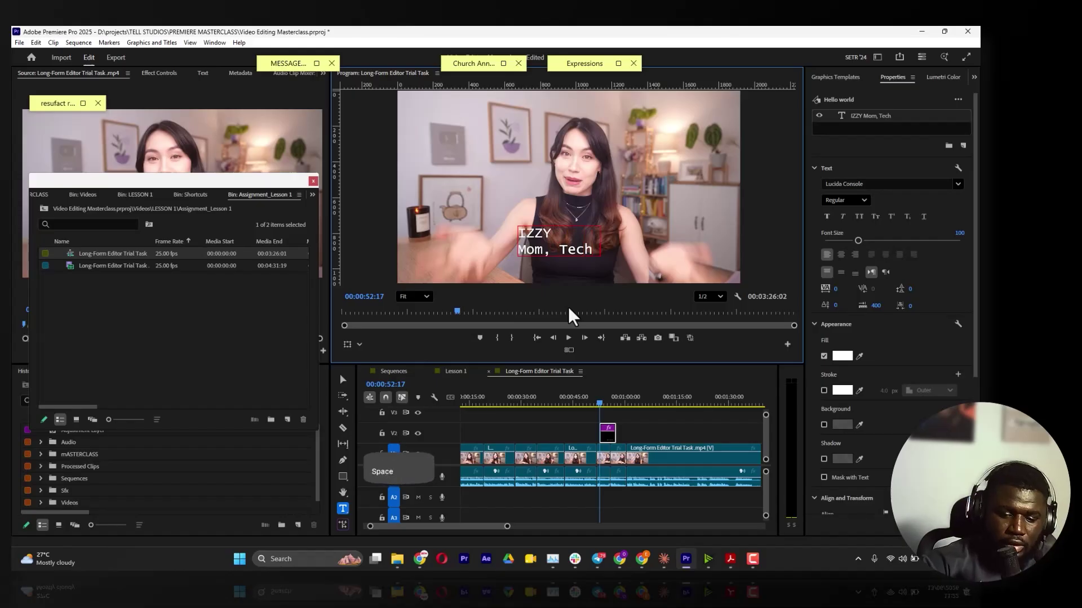
Step: Finish the title's second line as "Mom, Tech founder" and move the title into the lower-left corner of the video frame
type(" founder")
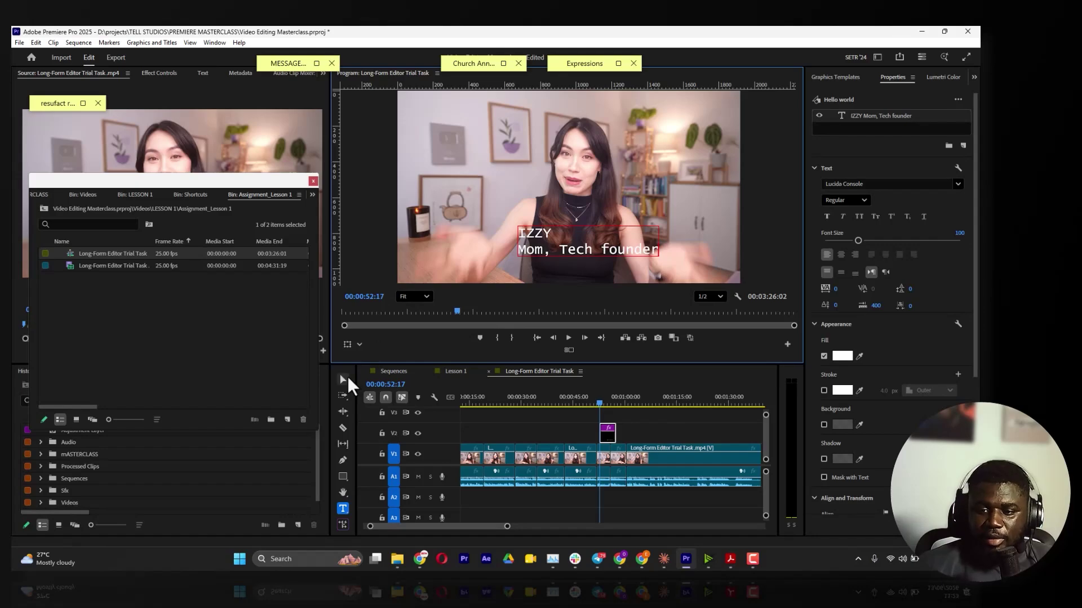
left_click(347, 377)
double_click(634, 249)
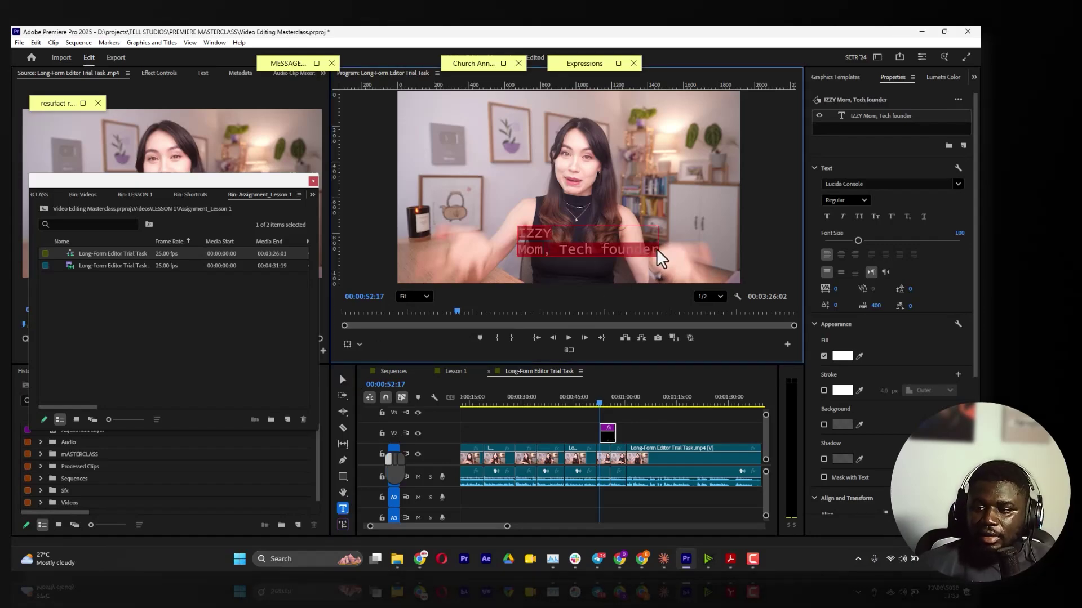
left_click(659, 259)
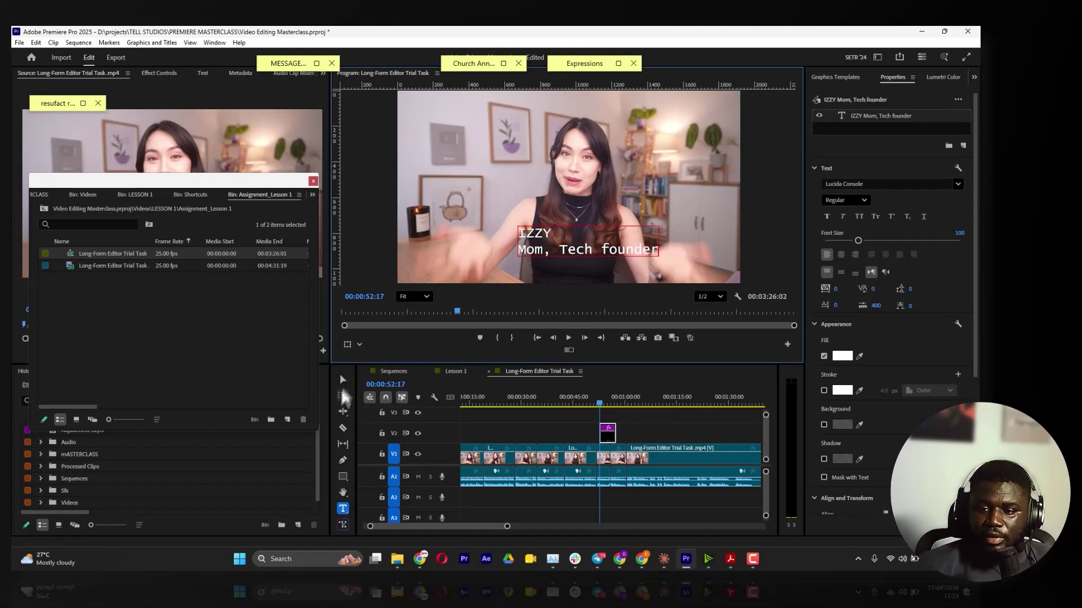
left_click(342, 378)
left_click_drag(584, 250, 468, 274)
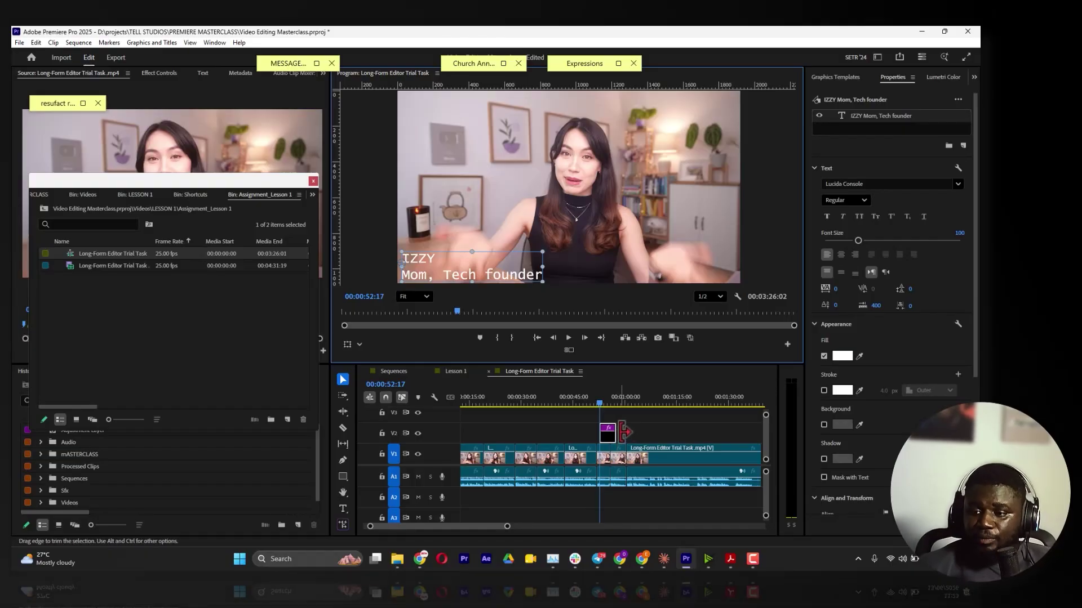
Step: Extend the end of the title clip on V2 to about 00:01:00 and play the sequence
left_click_drag(624, 432, 626, 433)
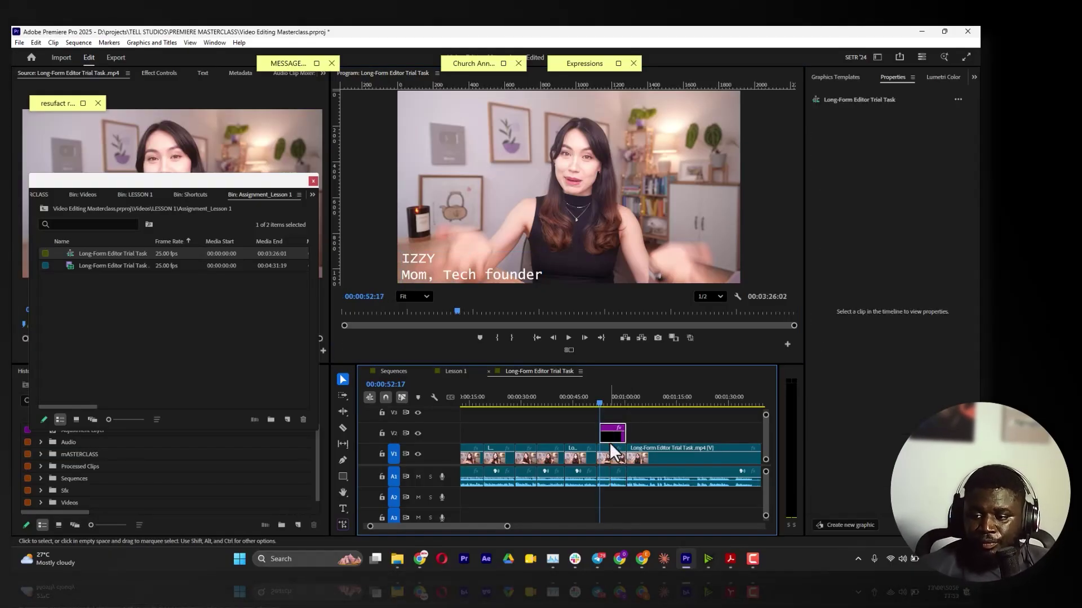
left_click(611, 442)
key("space")
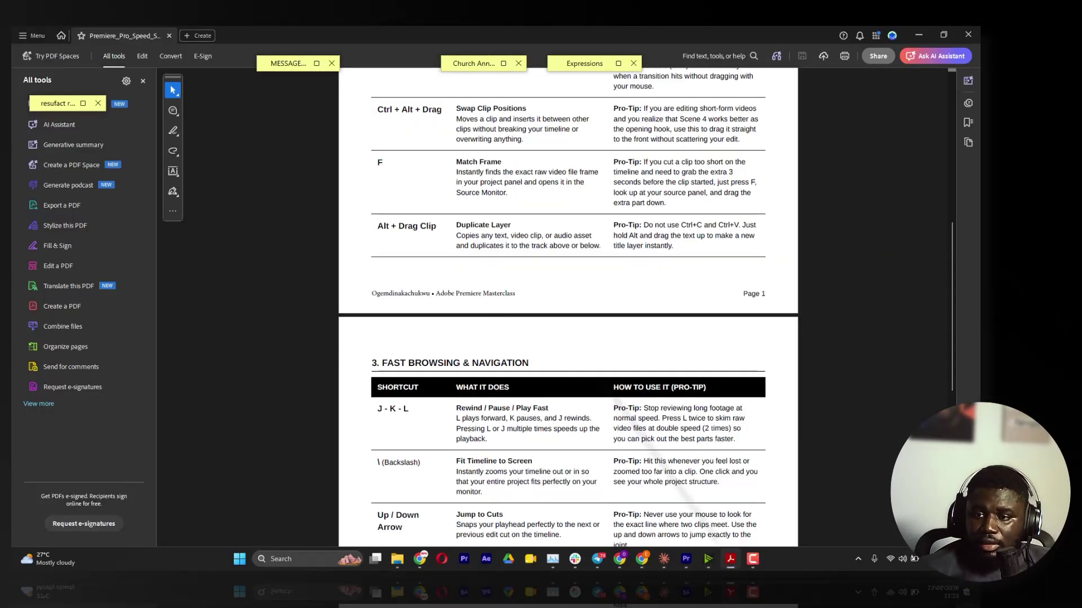
Step: Switch to the Premiere shortcuts PDF in Adobe Acrobat, read the Pacing & Timeline Control and Fast Browsing & Navigation tables, and return to Premiere Pro
left_click(730, 559)
scroll(519, 287, "up", 2)
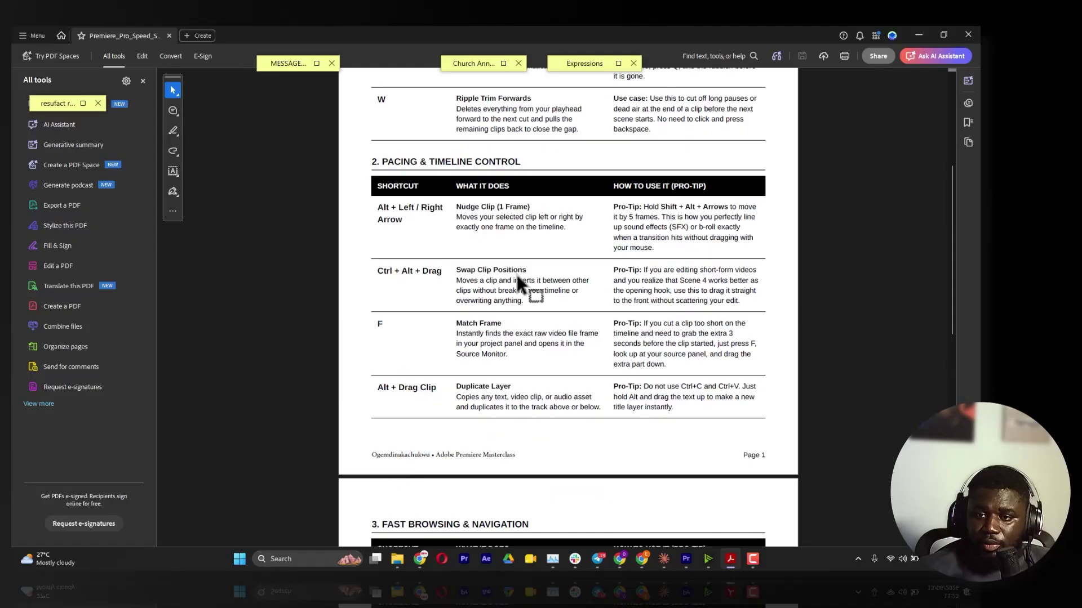
scroll(523, 273, "down", 3)
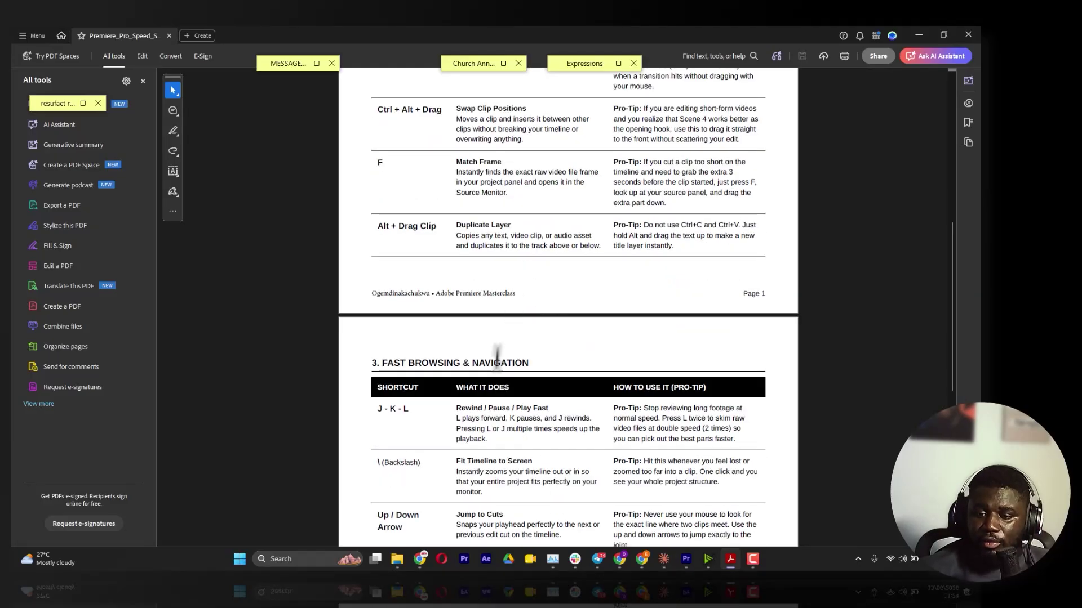
scroll(496, 360, "down", 3)
key("alt+Tab")
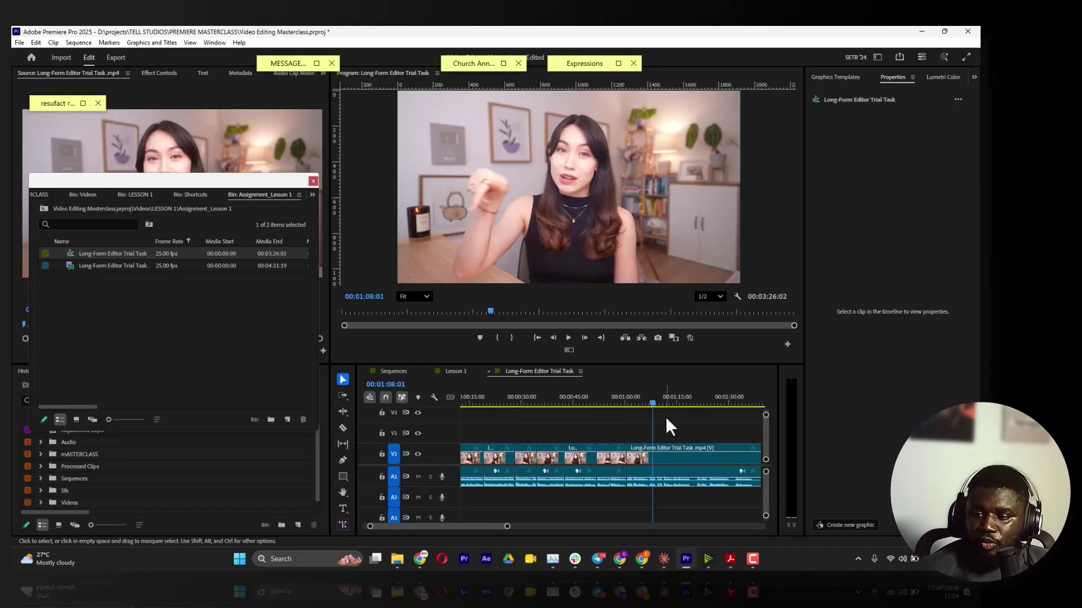
Step: Move the playhead to 00:00:53:21 and clear the floating bin window and the "resufact r..." note off the Source monitor image
left_click(633, 401)
left_click_drag(633, 401, 604, 401)
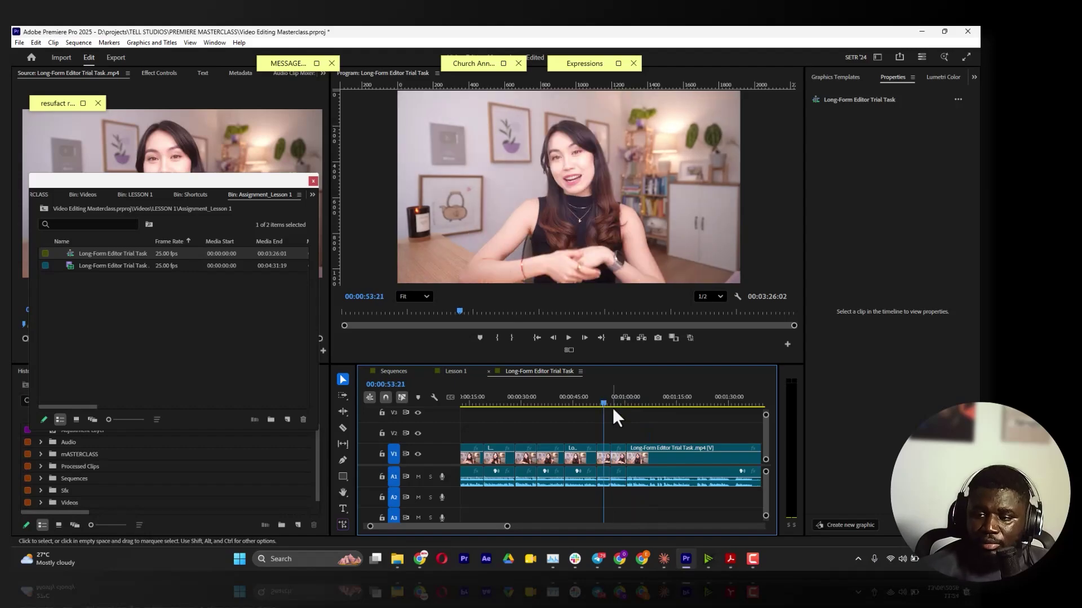
left_click_drag(264, 181, 274, 342)
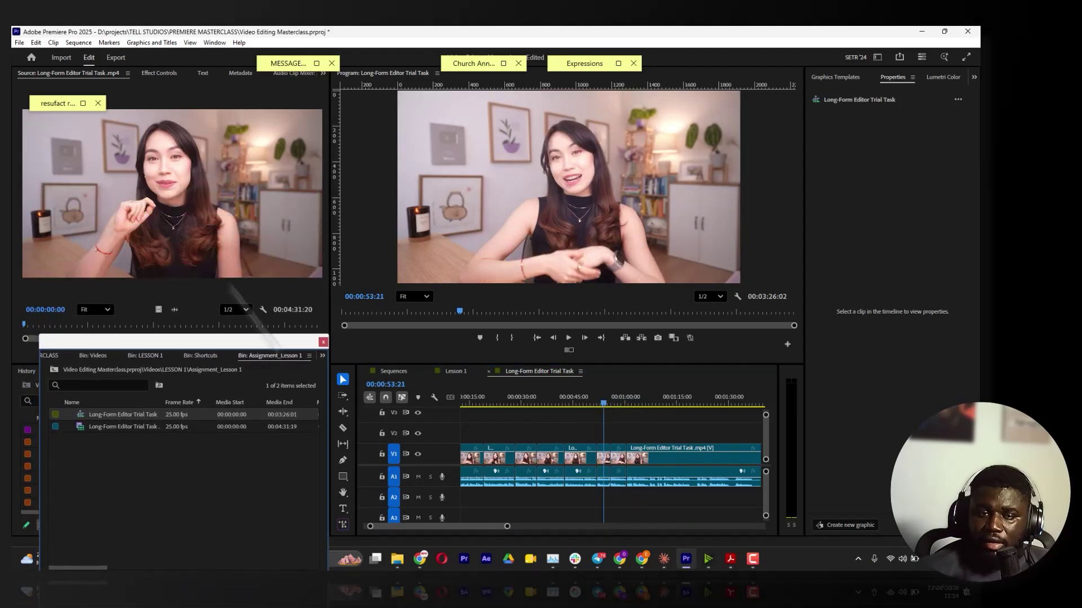
left_click_drag(42, 106, 217, 82)
Step: Toggle the Source monitor between maximized and normal size, leaving it at normal size
left_click(134, 100)
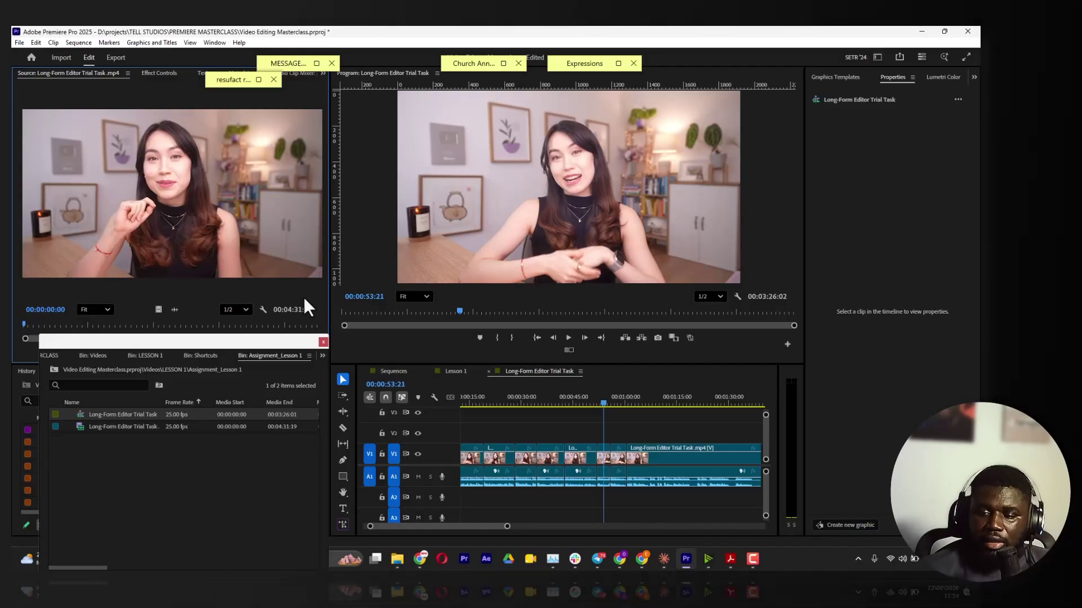
key("grave")
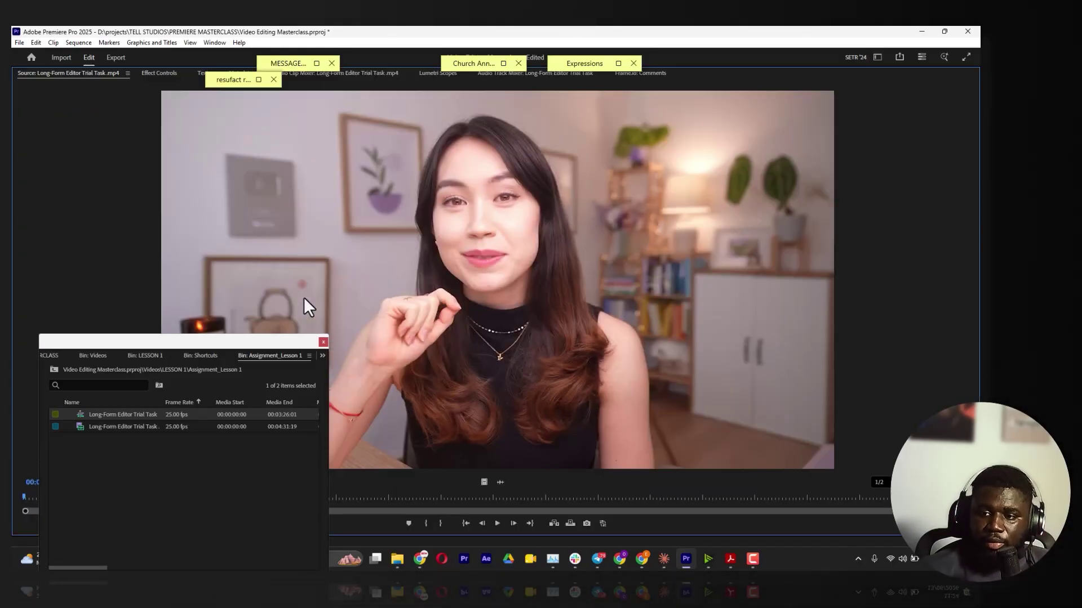
key("grave")
key("grave")
key("grave")
key("grave")
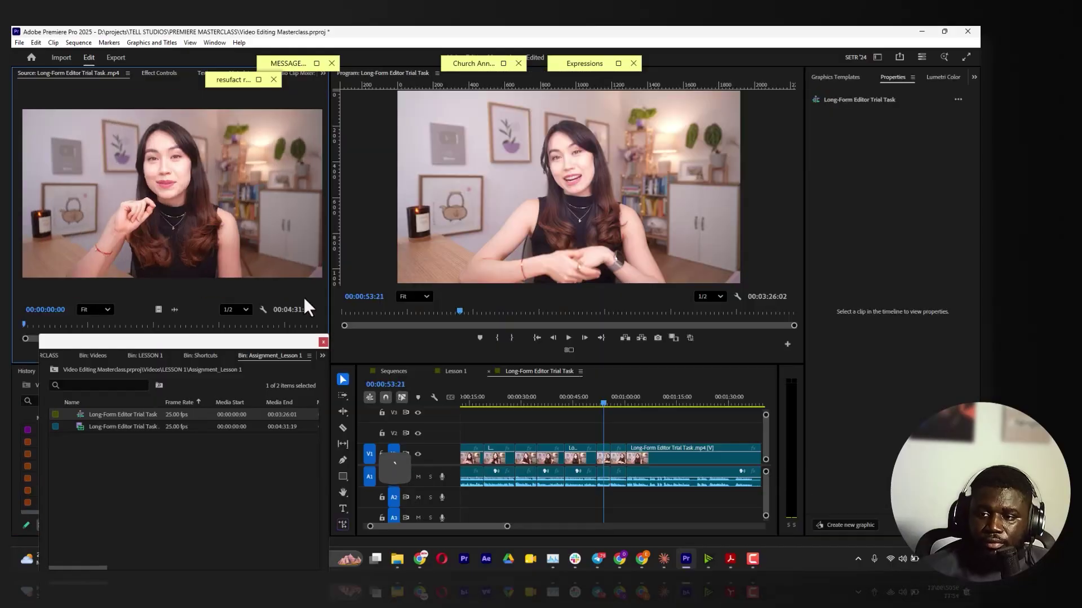
key("grave")
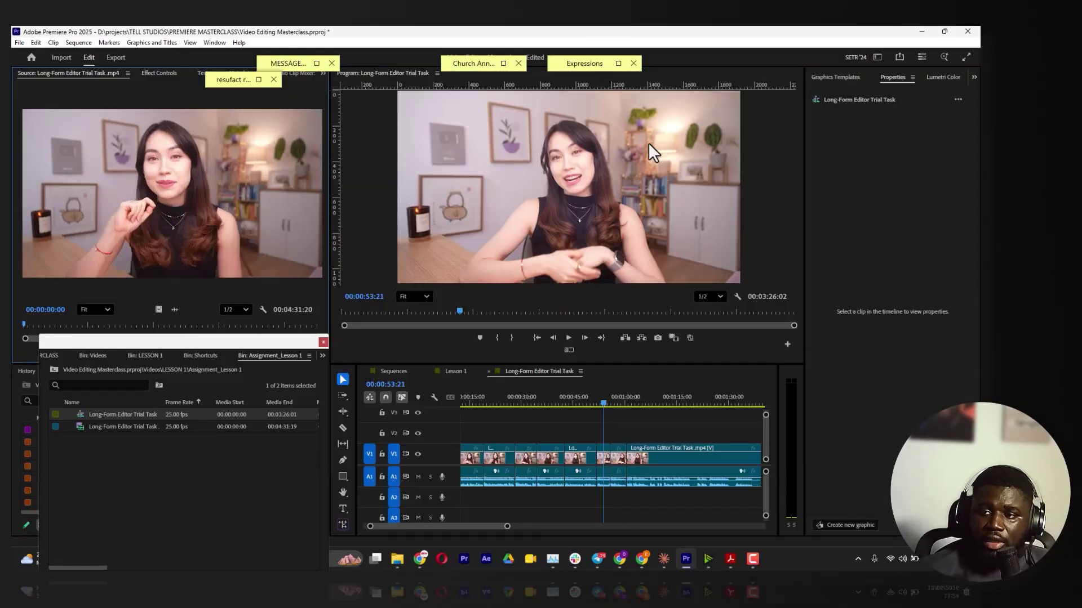
Step: Maximize the Program monitor and restore it to the normal workspace layout
left_click(575, 131)
key("grave")
key("grave")
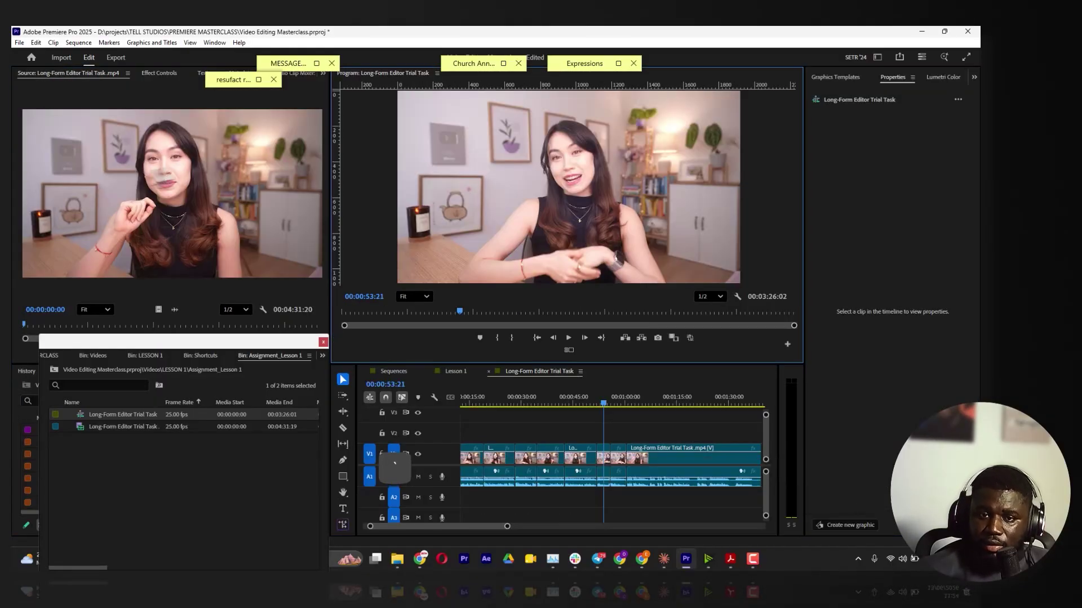
left_click(150, 171)
left_click(691, 168)
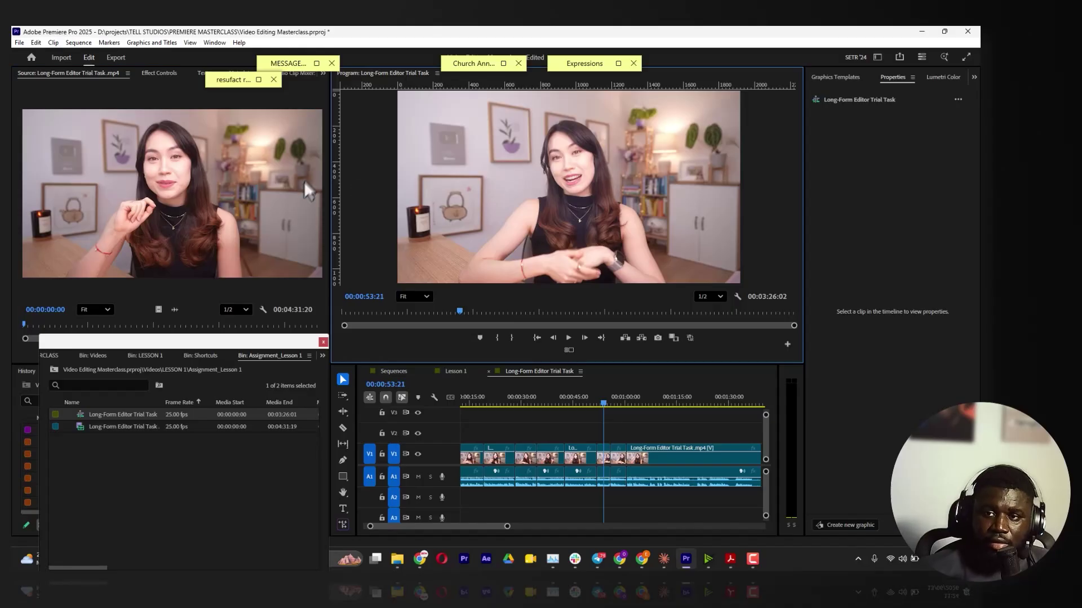
key("grave")
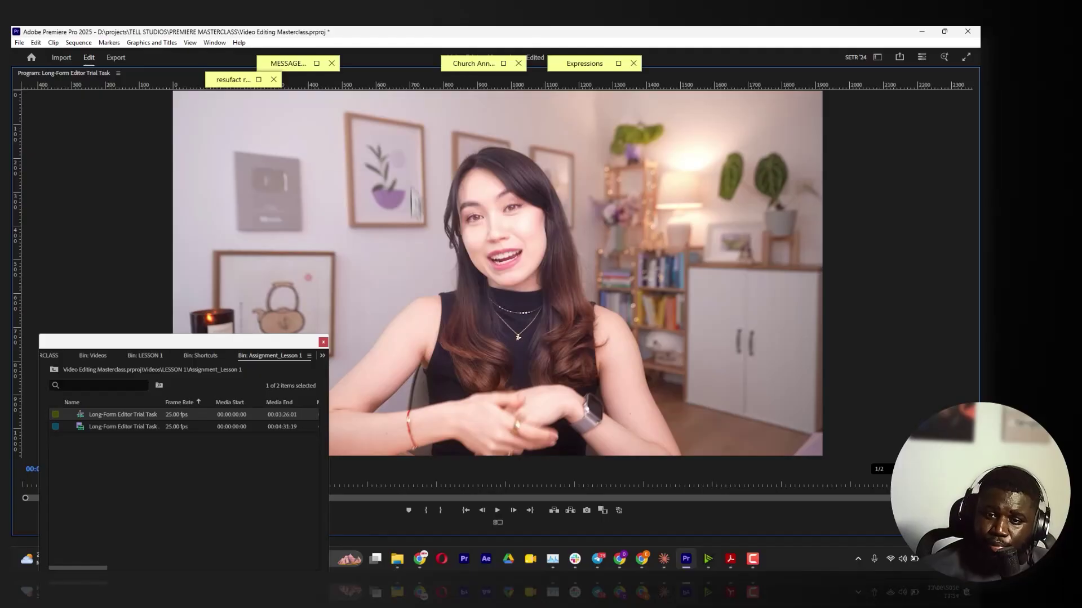
key("grave")
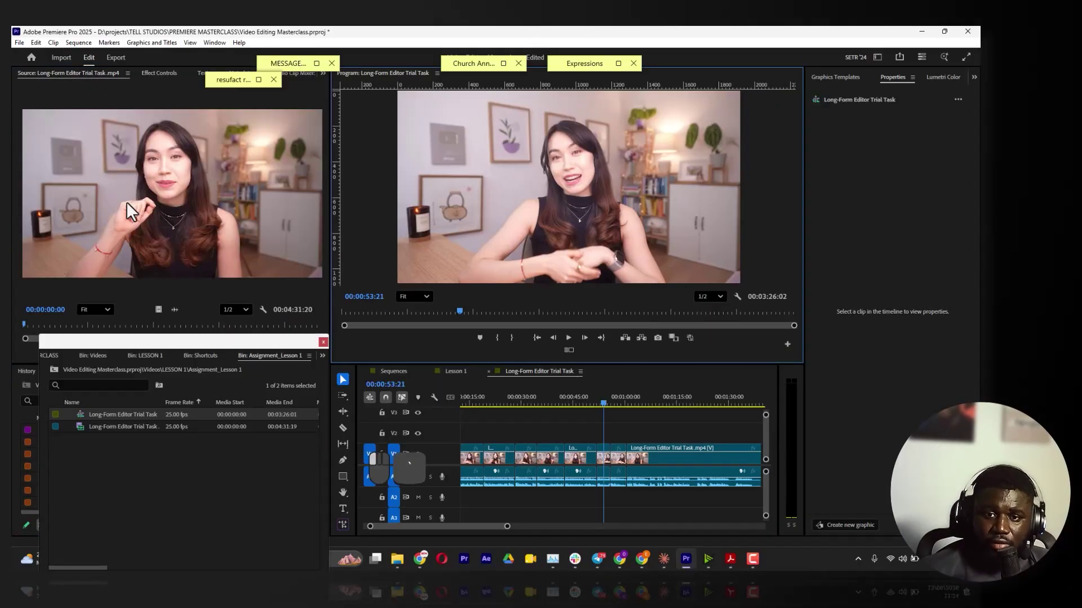
Step: Maximize the Timeline panel to fill the workspace and restore it to its normal size
key("grave")
key("grave")
key("grave")
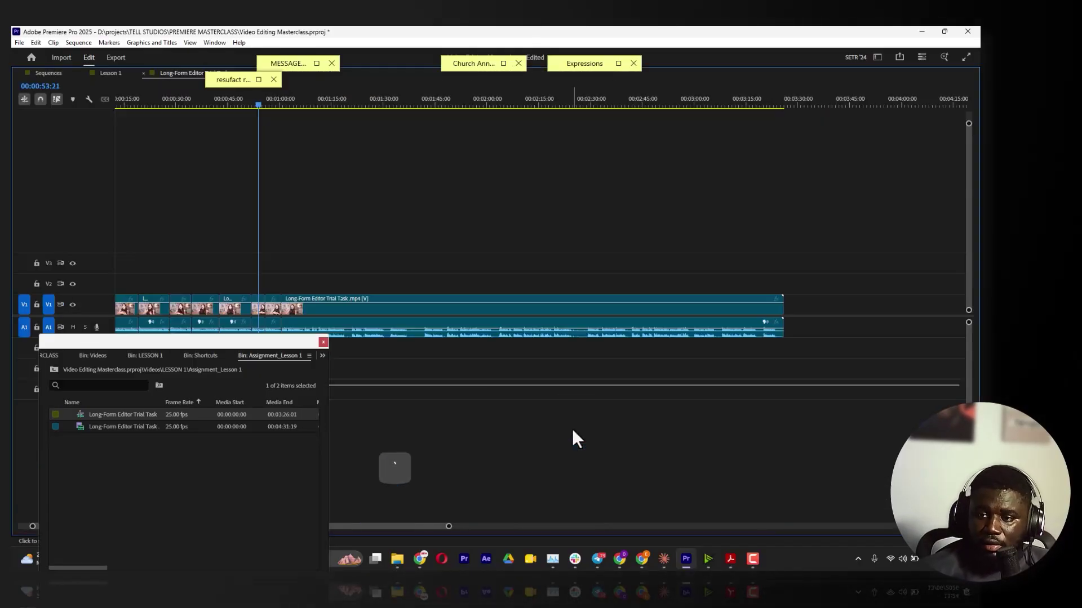
key("grave")
key("grave")
key("grave")
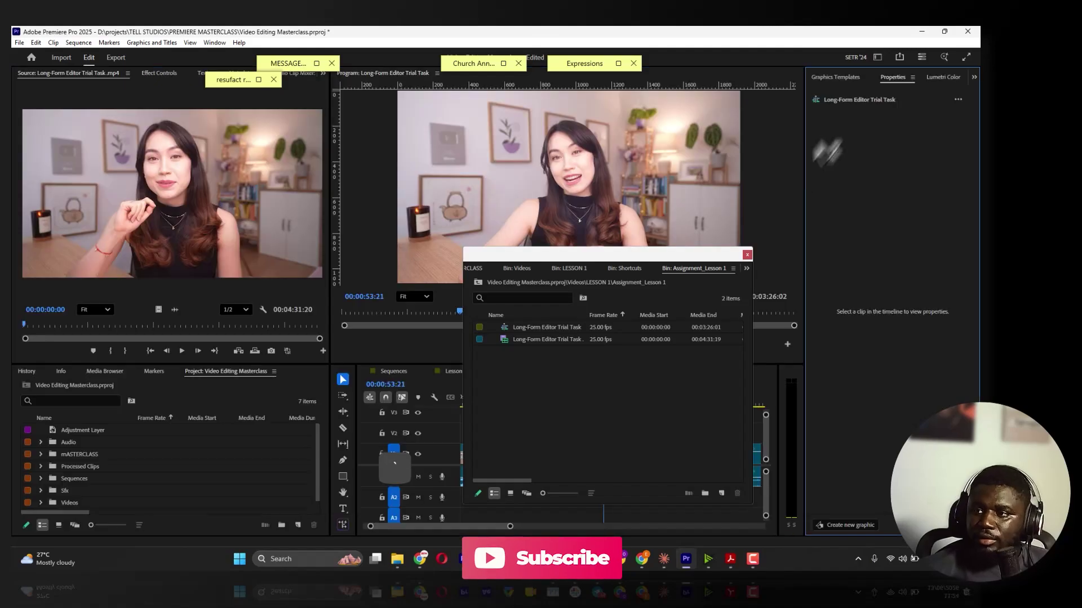
Step: Show the Graphics Templates panel and toggle it between maximized and normal size
left_click(854, 77)
key("grave")
key("grave")
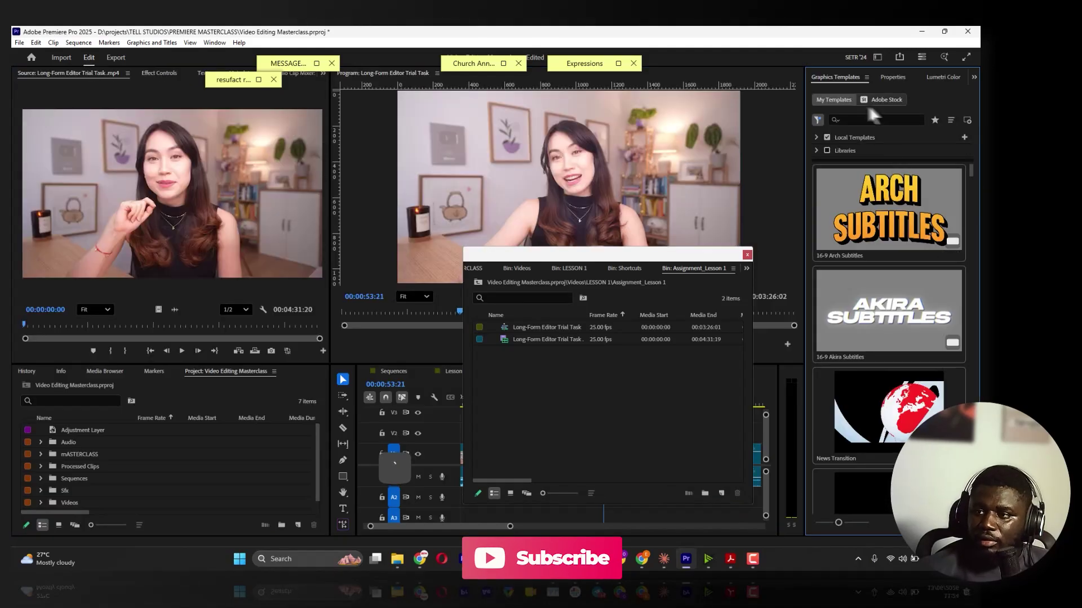
Step: Select the Adjustment Layer item in the project and move the floating Assignment_Lesson 1 bin window over the Project panel
left_click(272, 399)
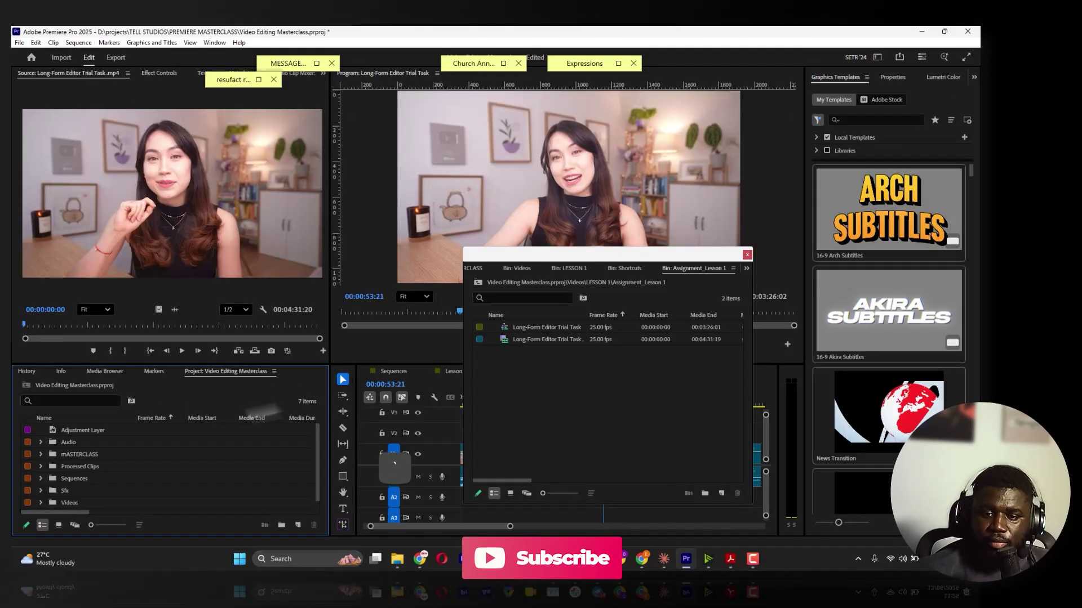
left_click_drag(671, 254, 516, 262)
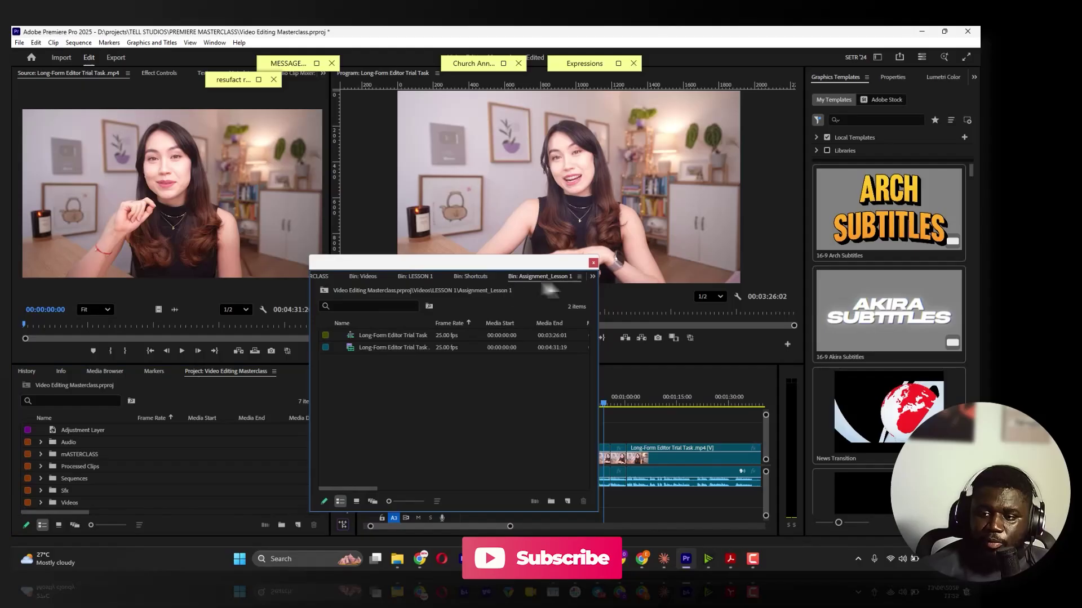
left_click(206, 429)
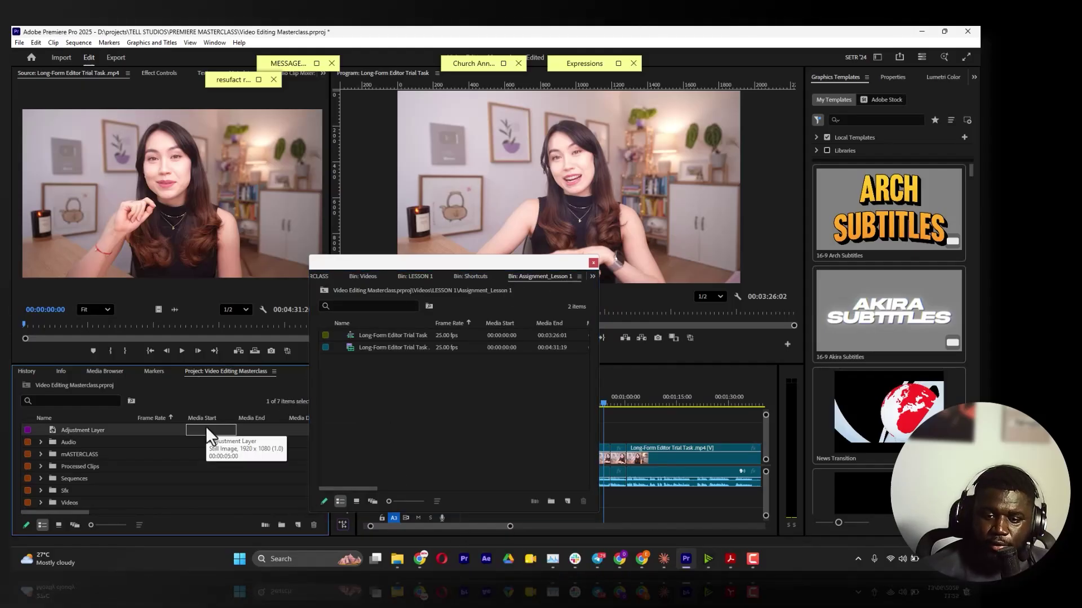
left_click_drag(529, 257, 351, 259)
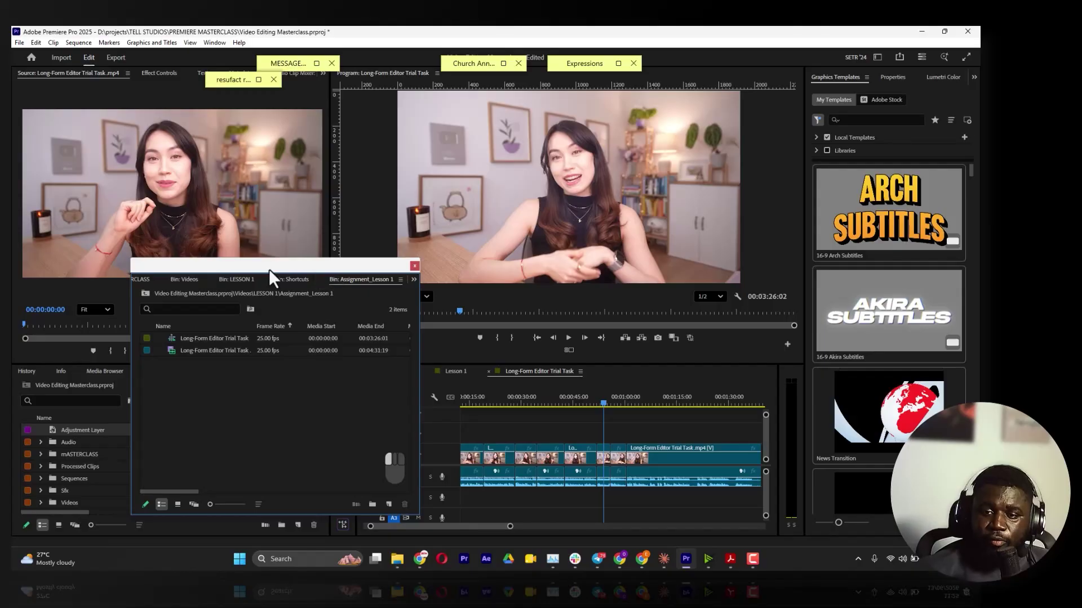
left_click_drag(269, 268, 209, 266)
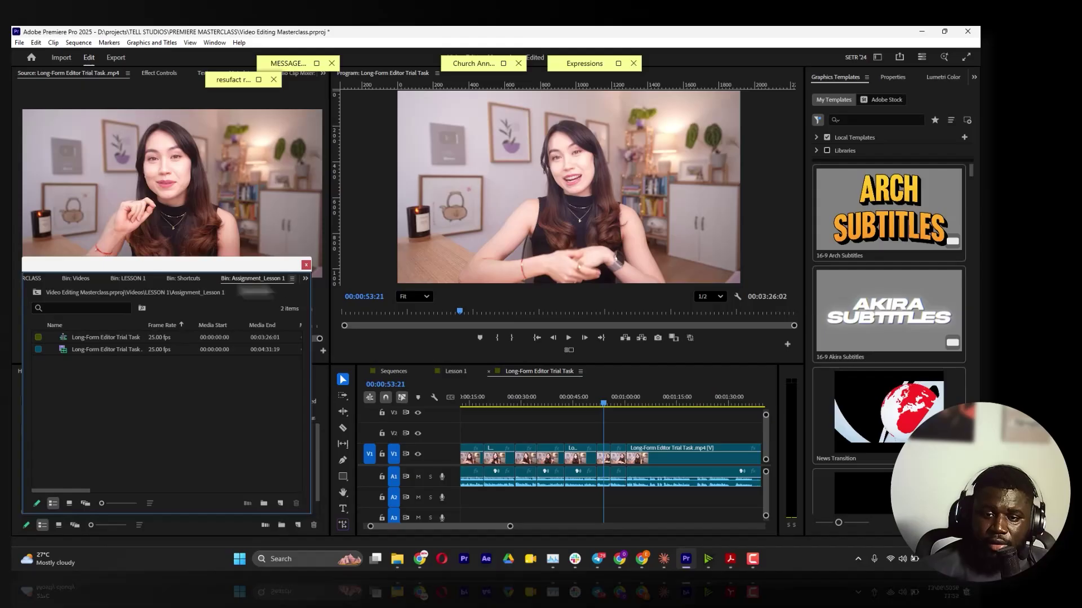
left_click_drag(217, 270, 255, 302)
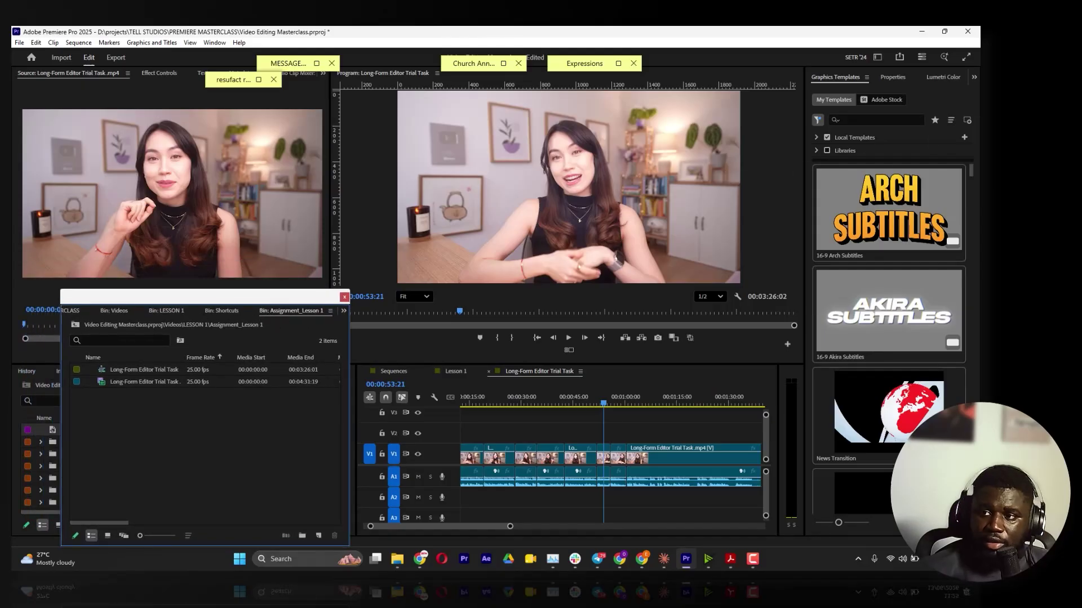
Step: Move the "Expressions" and "Church Ann..." notes apart to uncover the project name in the header
left_click_drag(584, 68, 626, 83)
left_click_drag(472, 70, 381, 70)
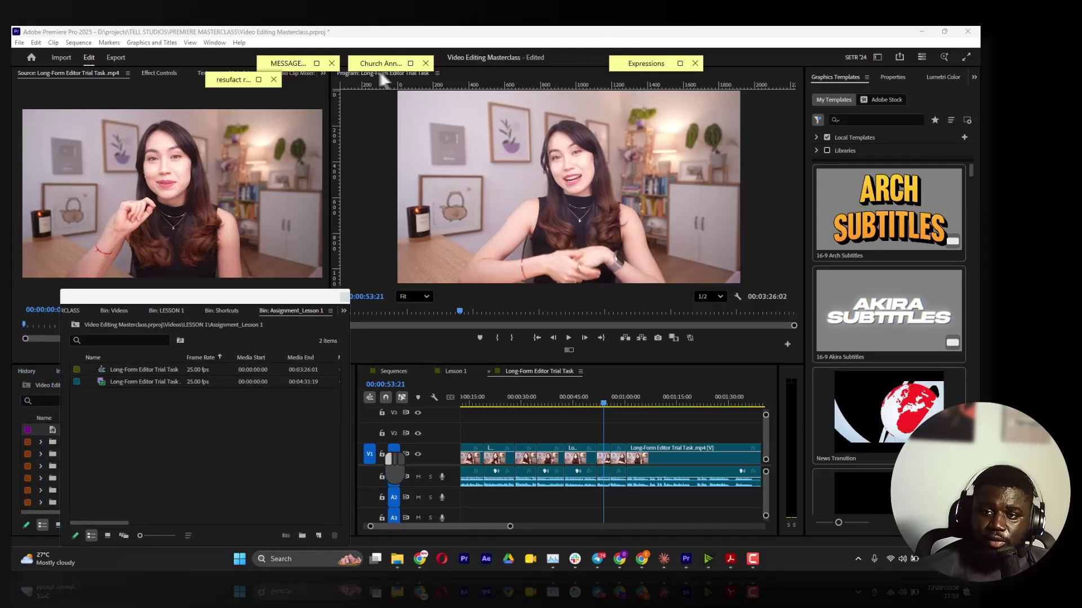
Step: Make the floating Assignment_Lesson 1 bin window narrower and shorter, and place it overlapping the Source monitor controls and the Project panel
left_click_drag(299, 297, 262, 117)
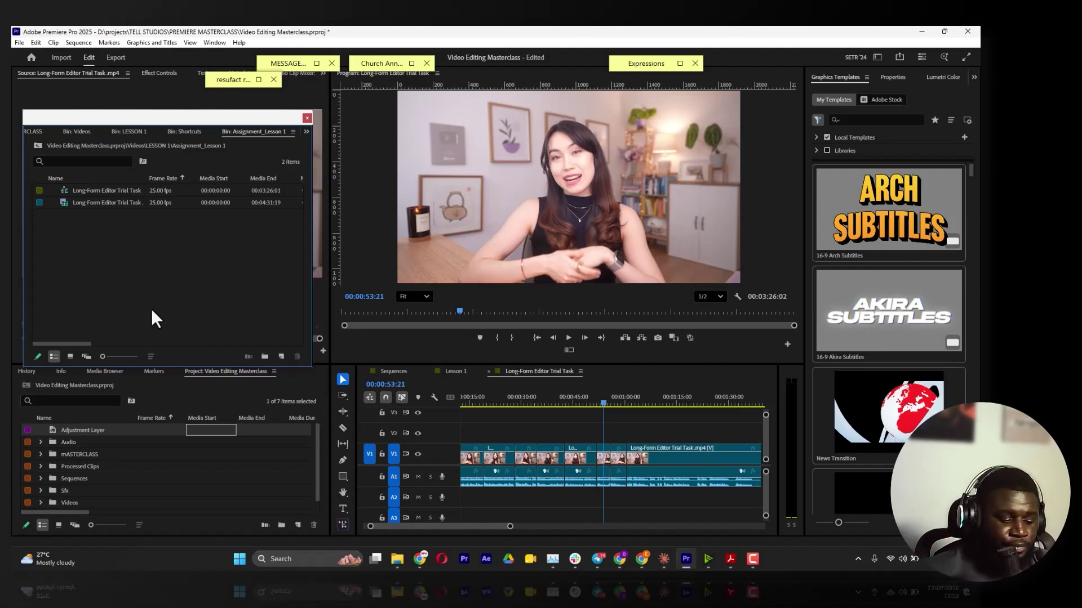
left_click_drag(242, 116, 270, 157)
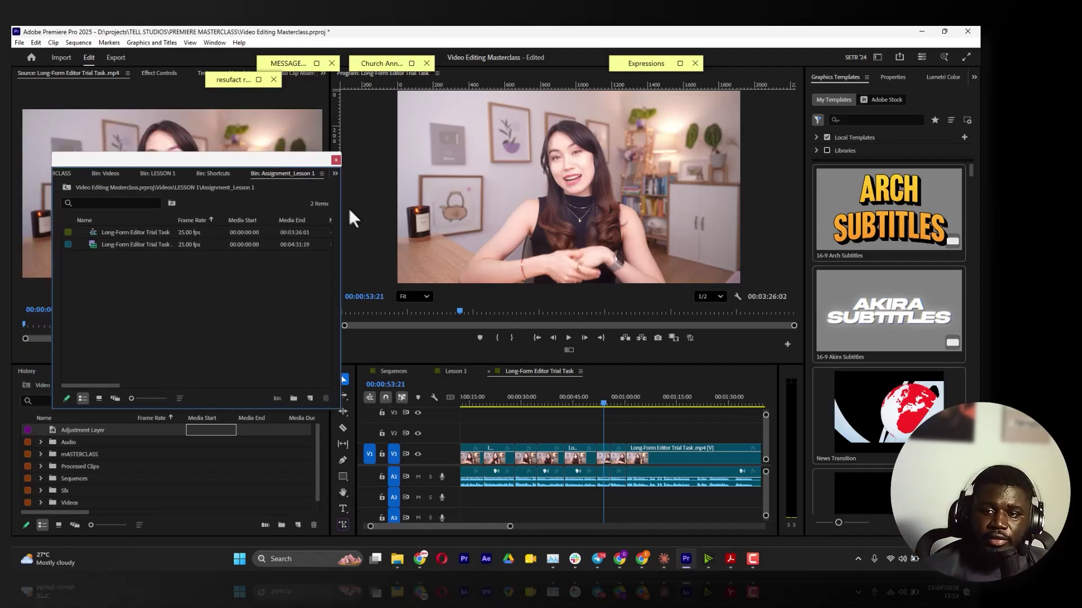
left_click_drag(339, 203, 237, 203)
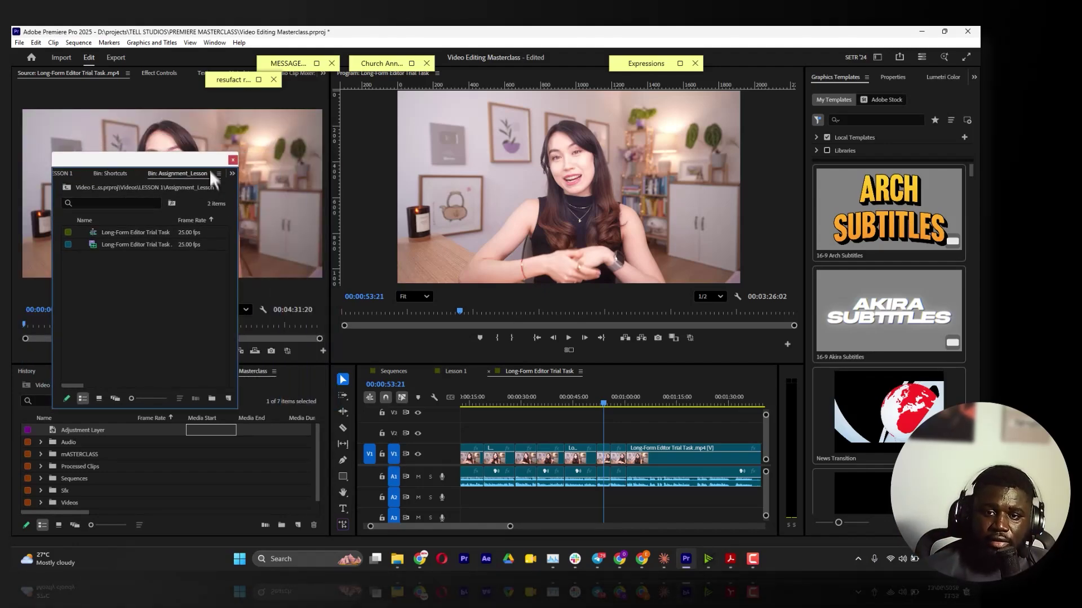
left_click_drag(206, 152, 182, 294)
left_click(202, 307)
left_click_drag(189, 406, 191, 477)
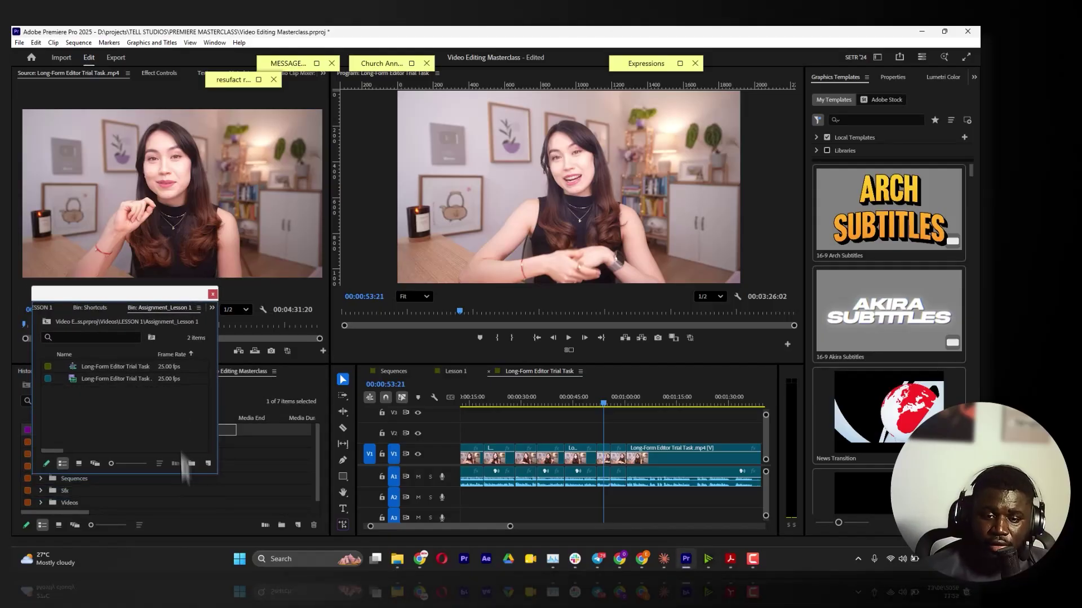
Step: In the General preferences, set double-clicked bins to open in place and accept the change
left_click(19, 43)
mouse_move(36, 42)
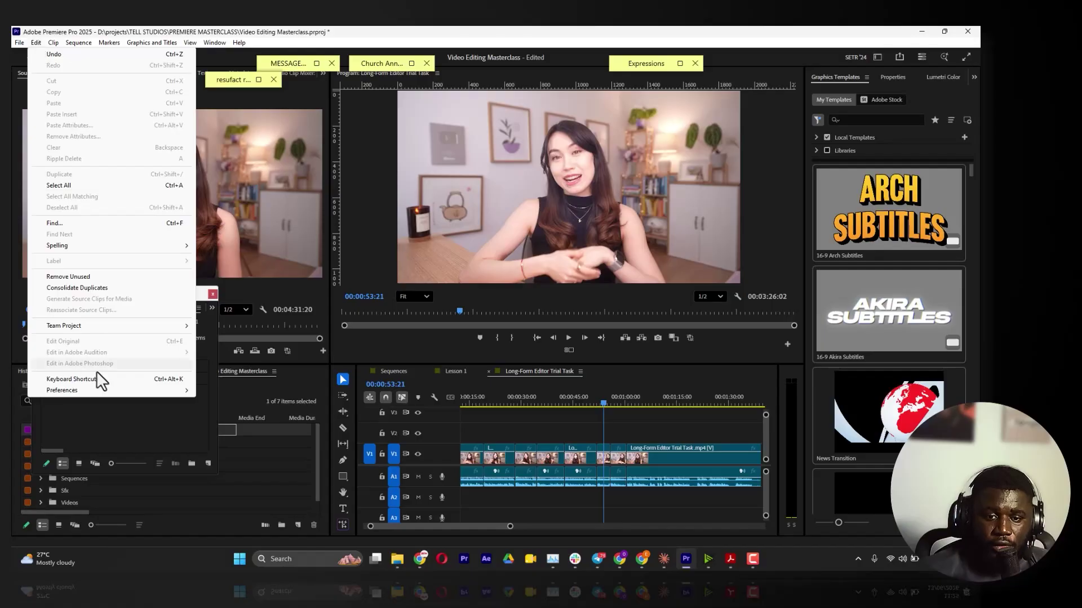
mouse_move(94, 389)
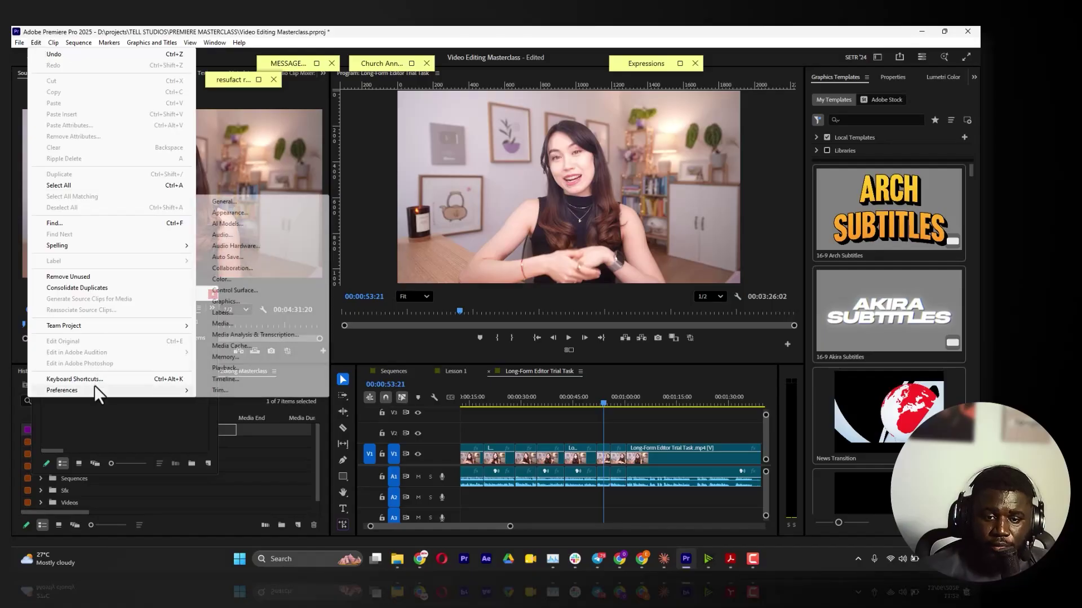
left_click(245, 214)
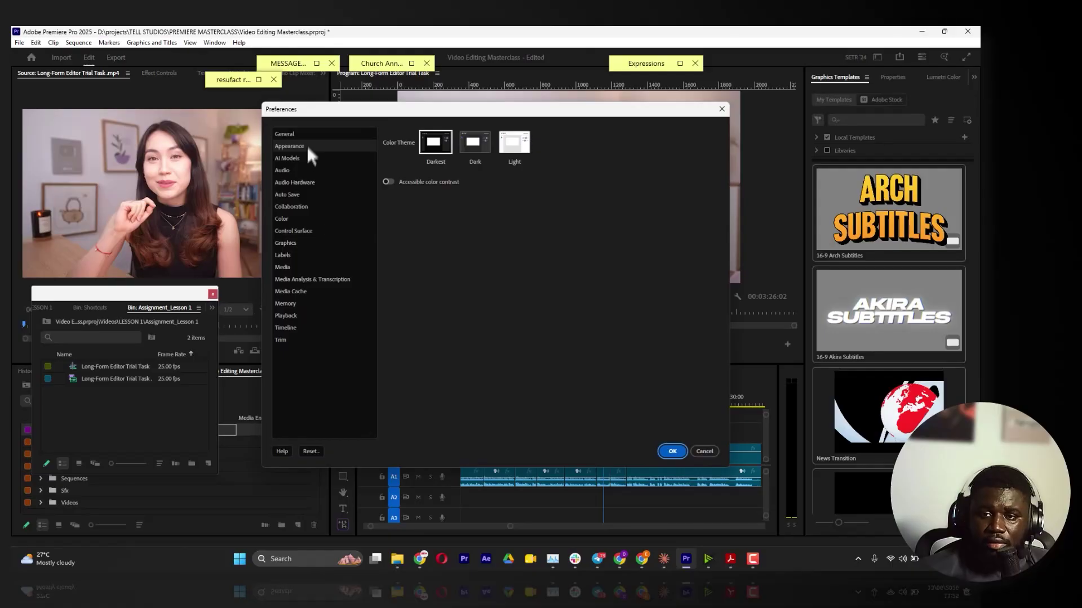
left_click(300, 134)
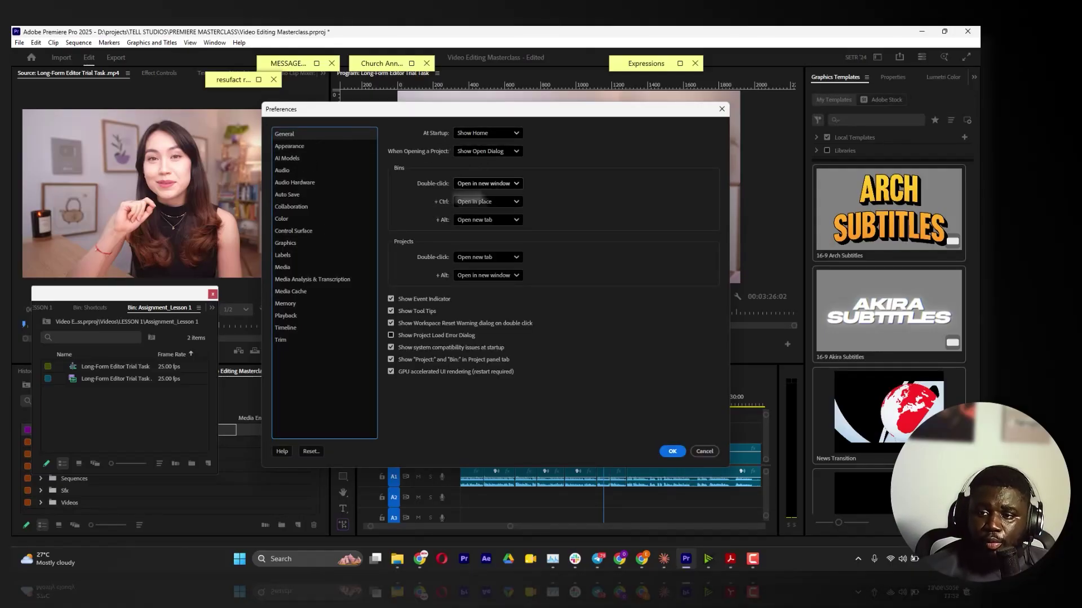
left_click(483, 186)
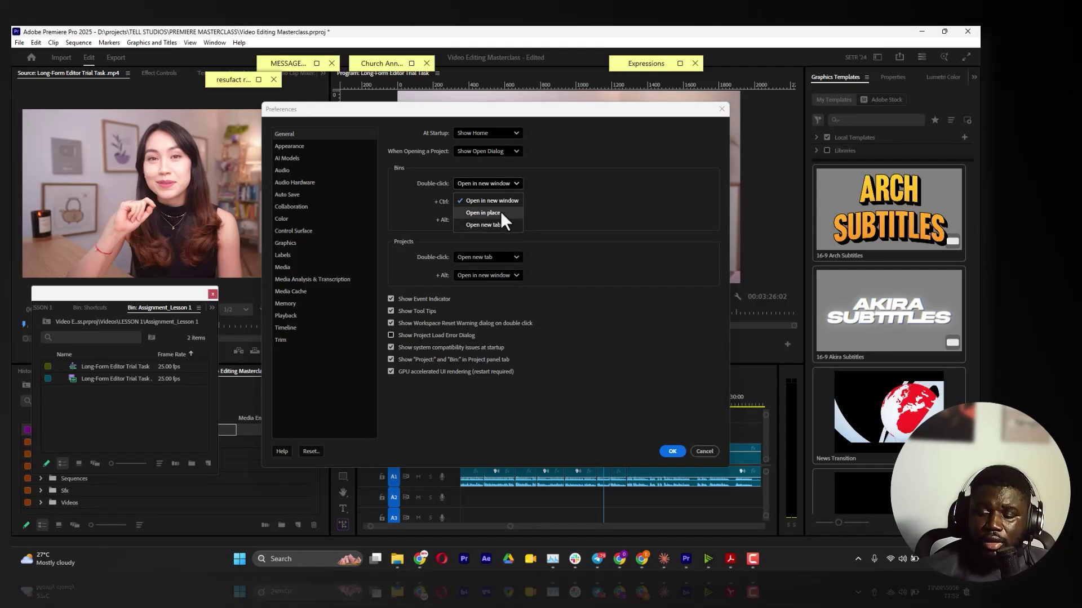
left_click(500, 210)
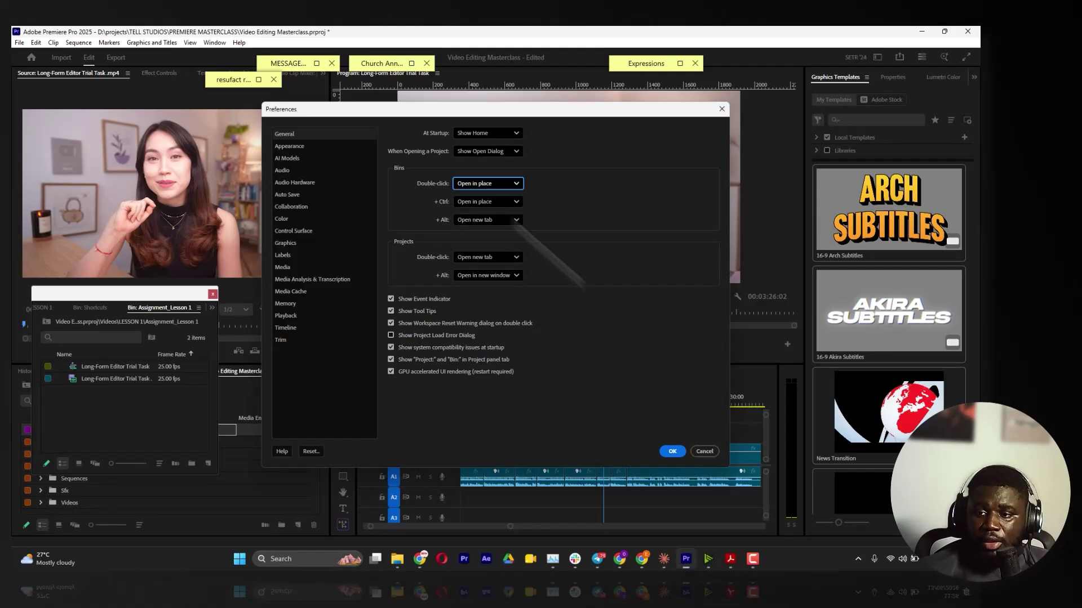
left_click(672, 450)
Step: Close the floating bin window and open the mASTERCLASS bin in place within the Project panel
left_click_drag(170, 297, 408, 295)
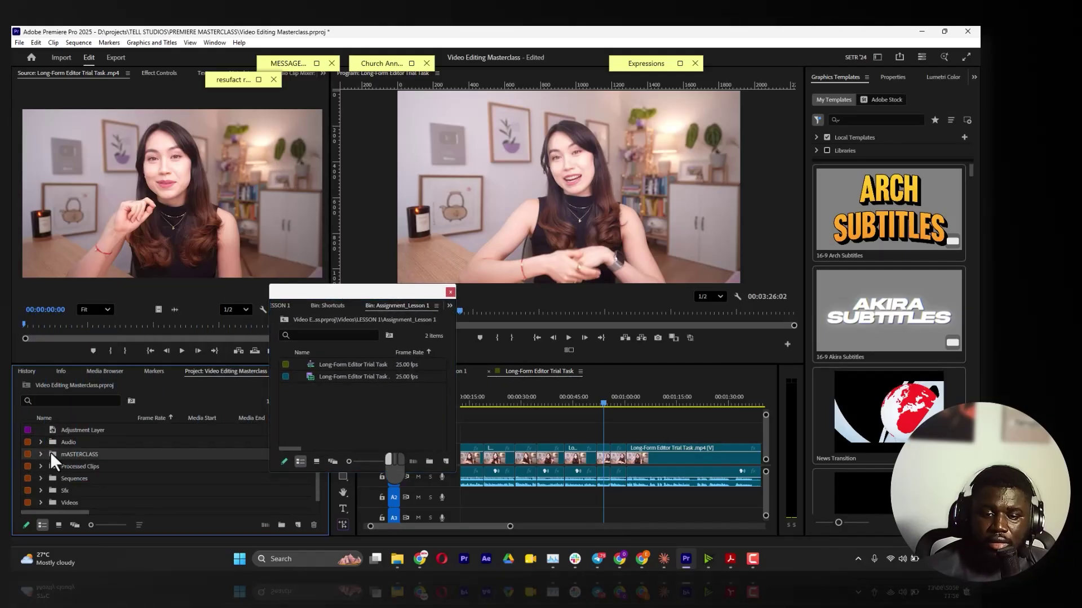
double_click(51, 453)
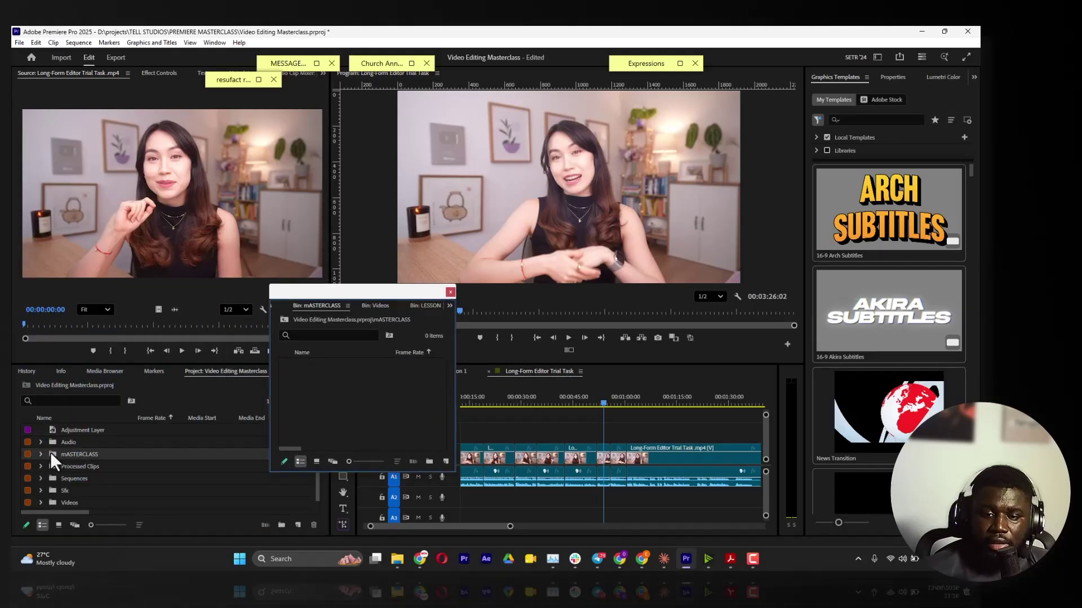
left_click(451, 291)
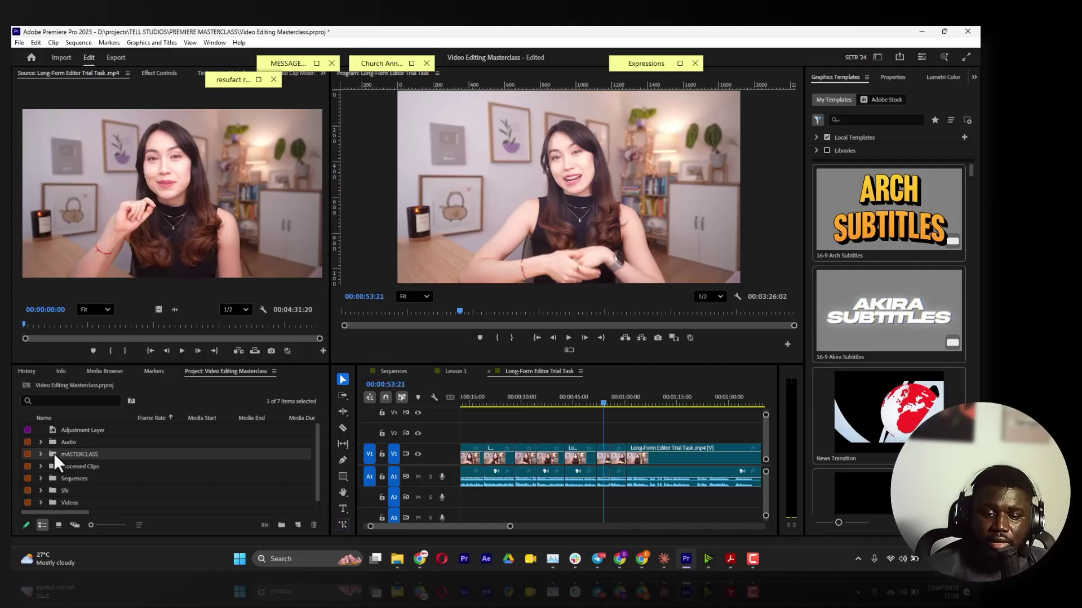
double_click(53, 453)
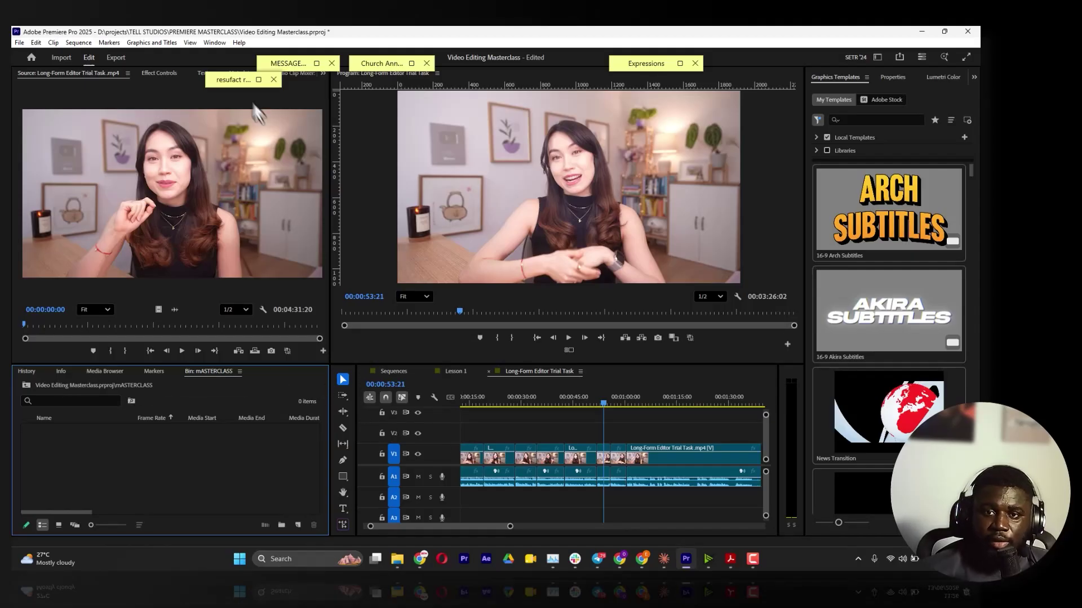
Step: Try to bring back the full project listing by choosing the project's mASTERCLASS entry among the open project panels
left_click(215, 42)
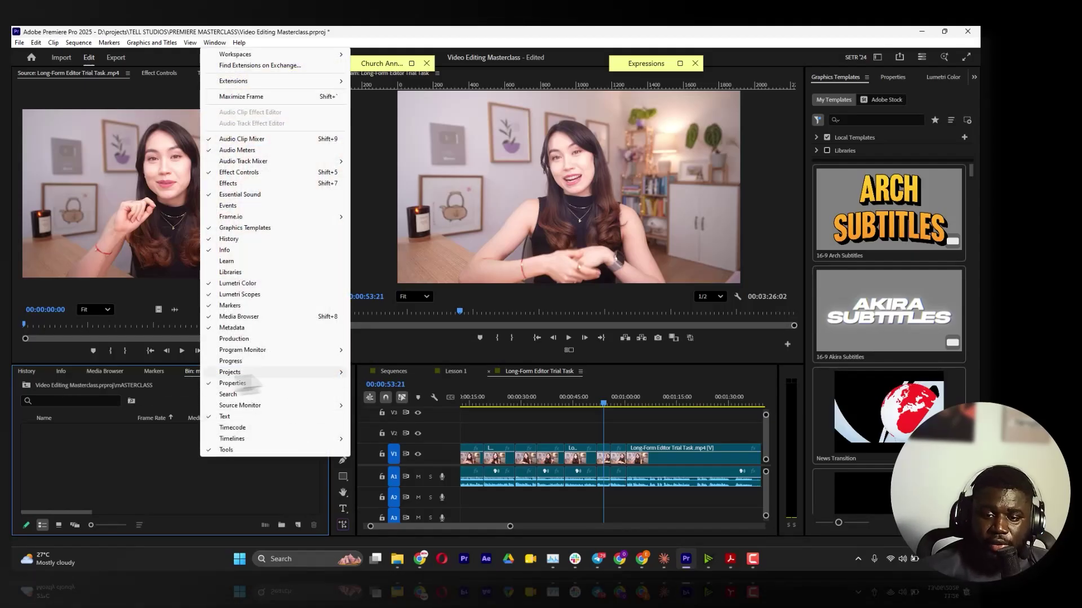
left_click(35, 478)
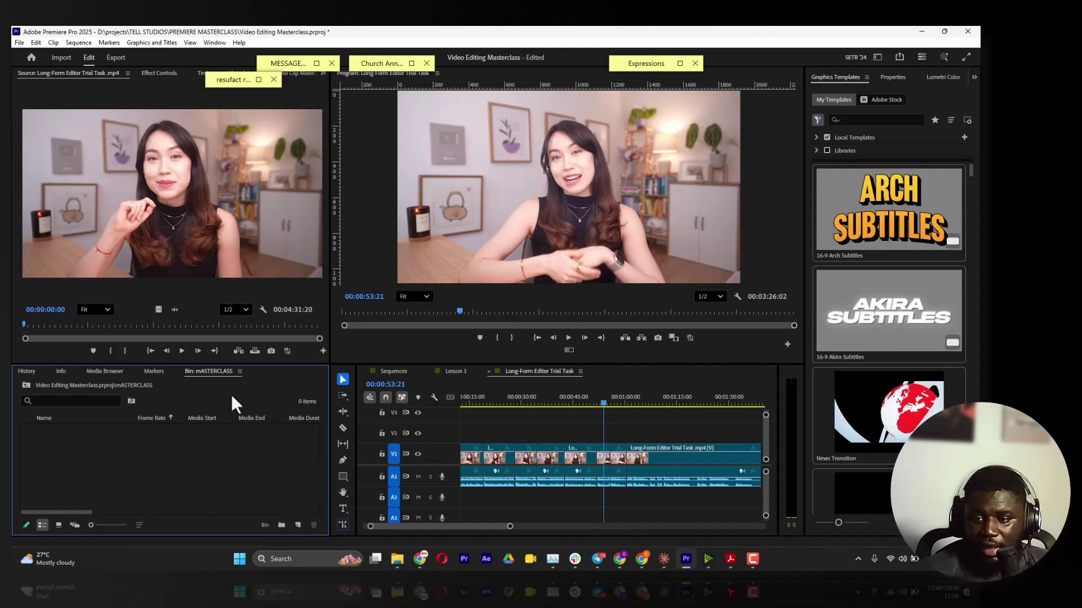
left_click(752, 560)
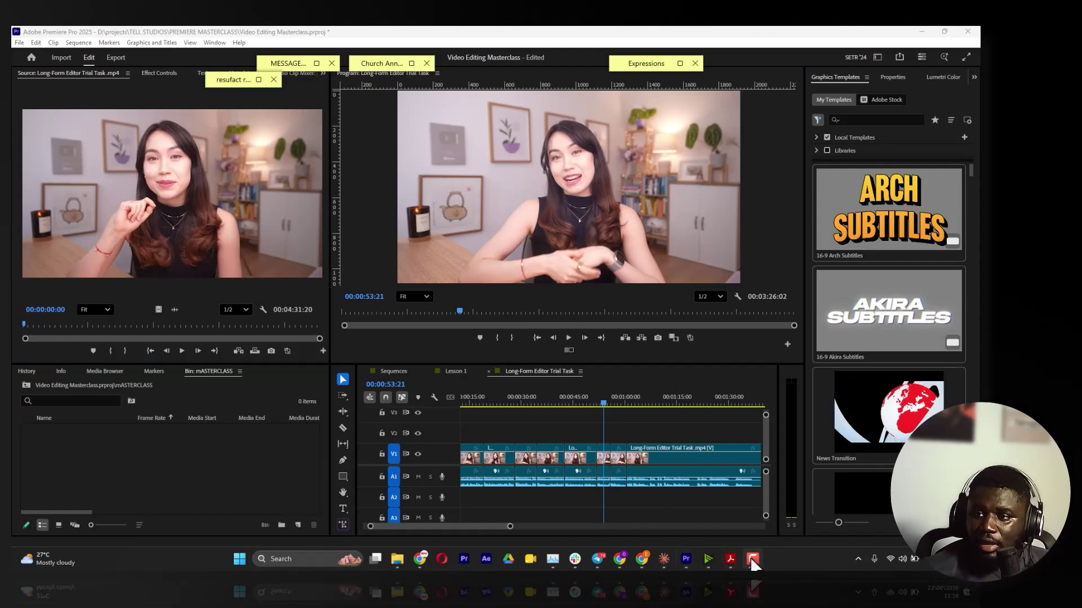
left_click(205, 46)
left_click(214, 43)
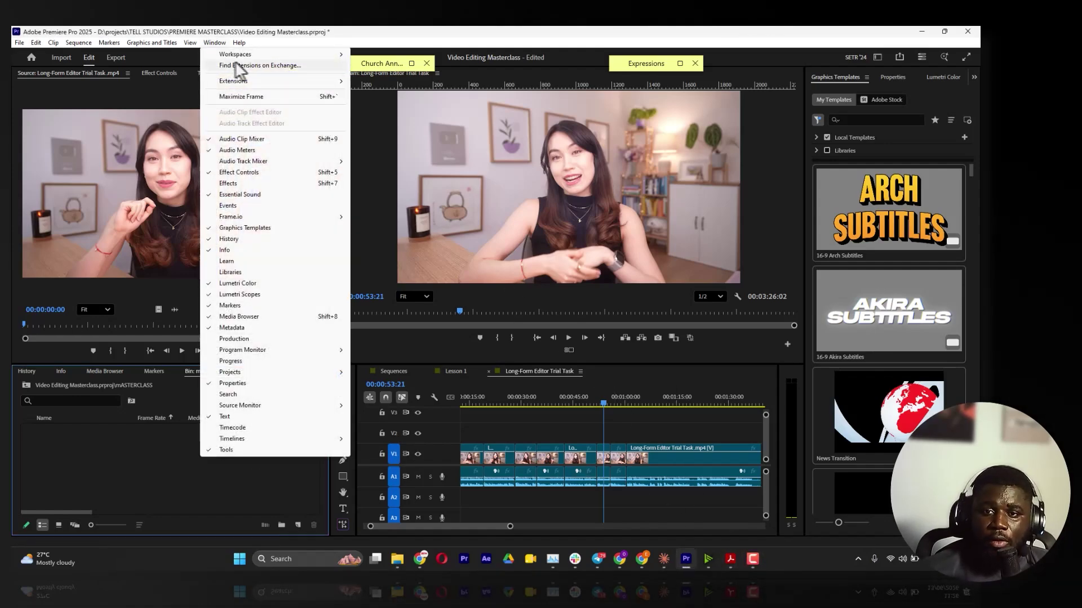
mouse_move(242, 370)
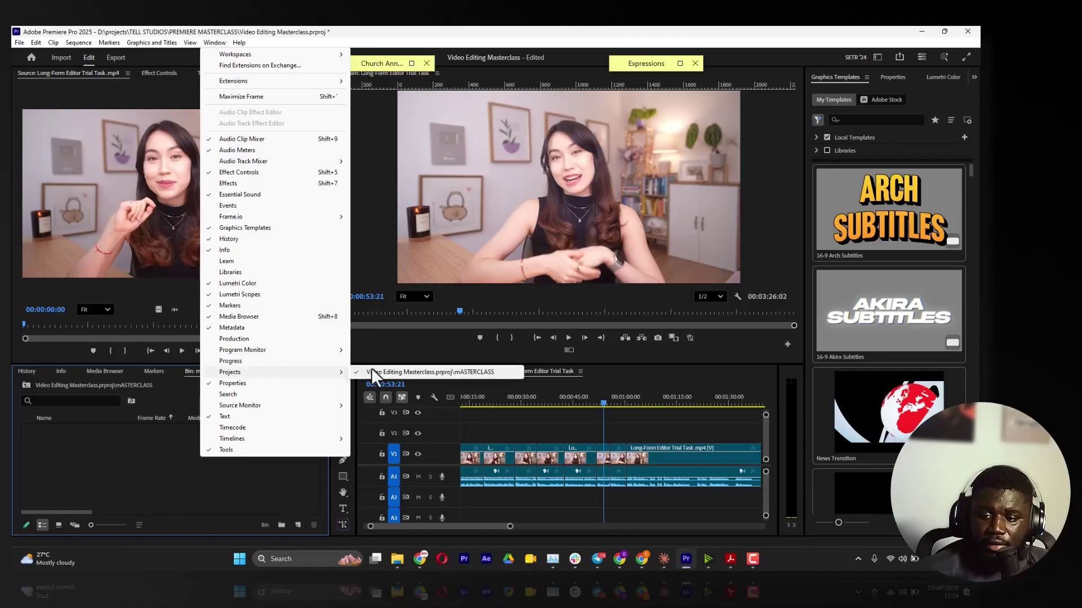
left_click(378, 373)
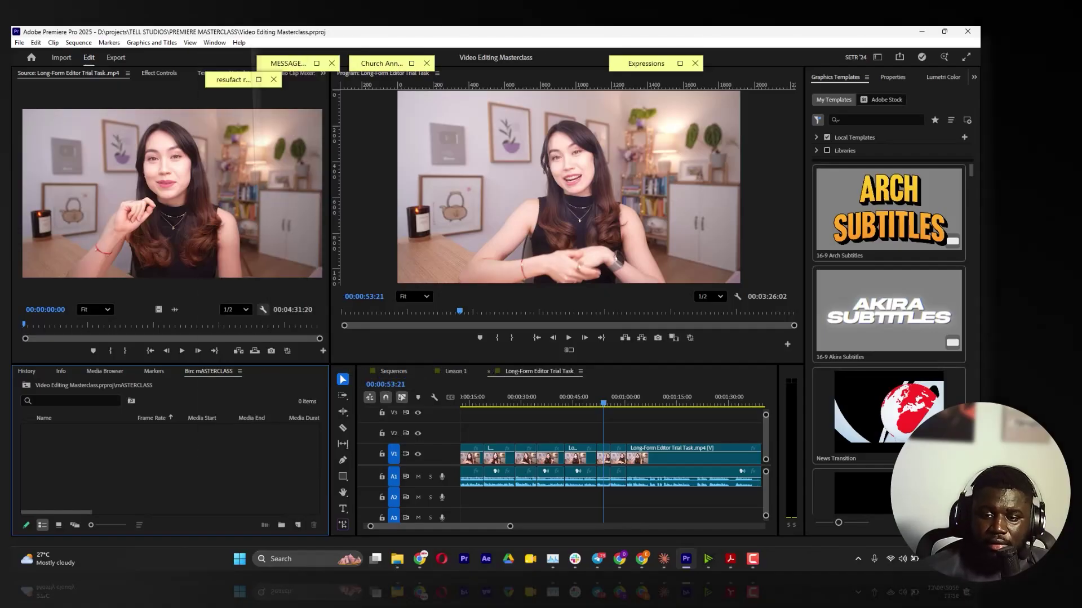
left_click(214, 43)
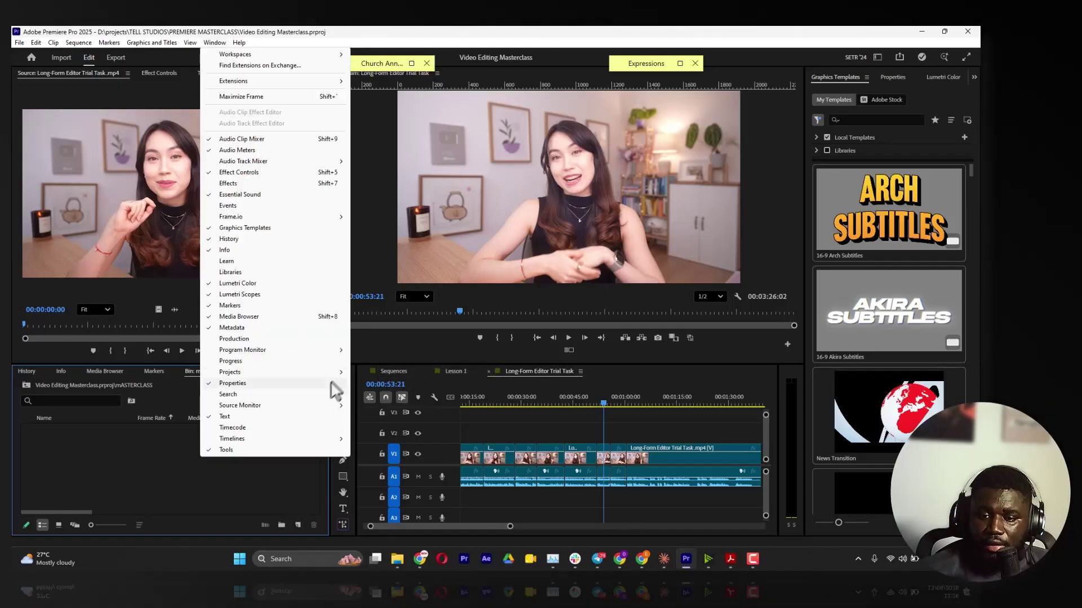
mouse_move(340, 373)
left_click(395, 373)
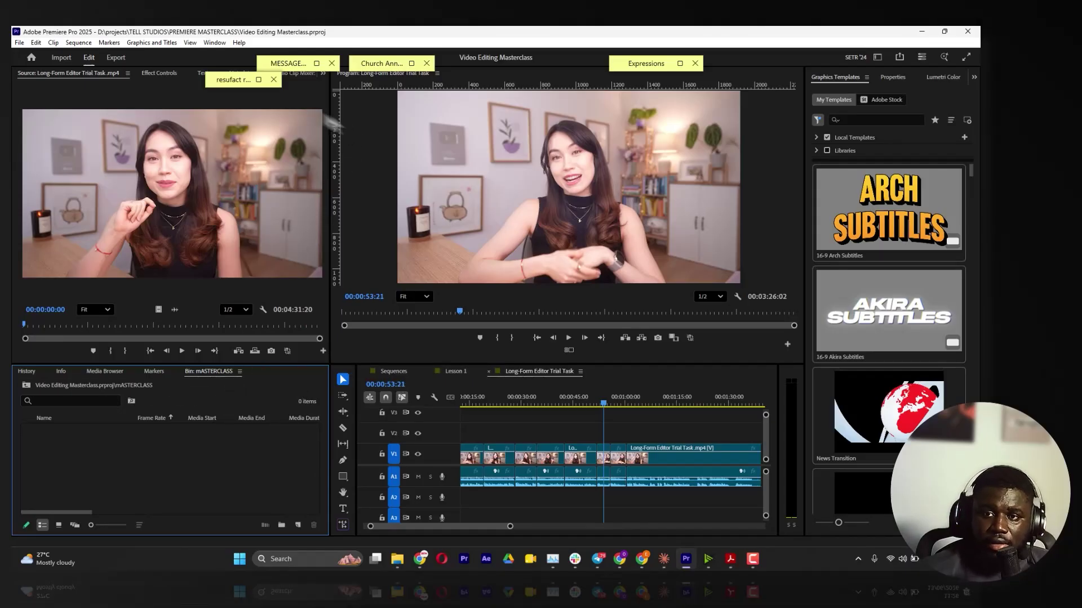
Step: Check the History panel, and go from the mASTERCLASS bin back up to the project's root level
left_click_drag(208, 81, 201, 80)
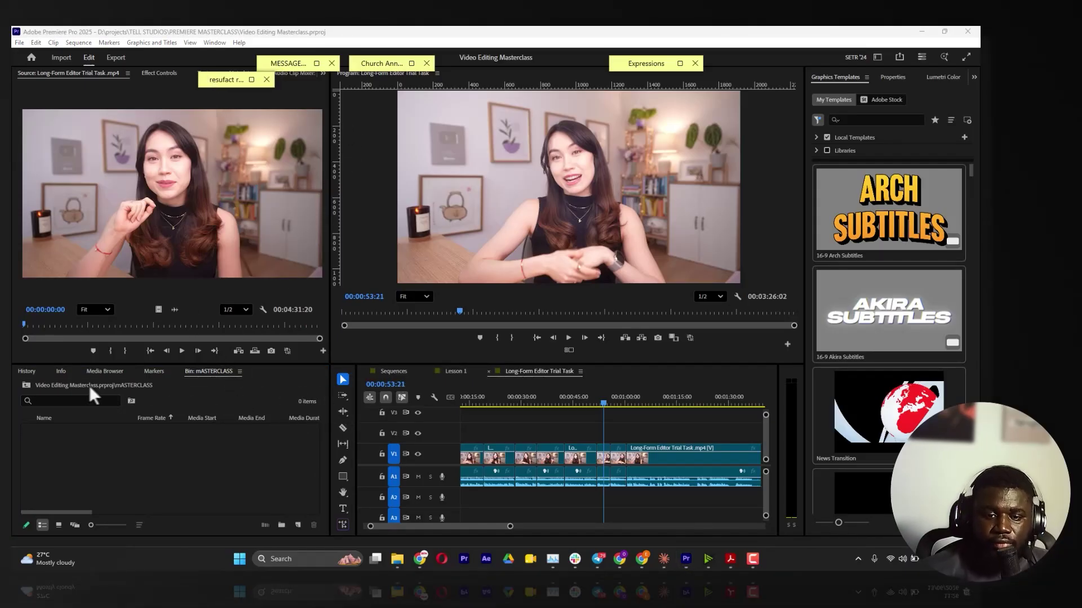
left_click(27, 371)
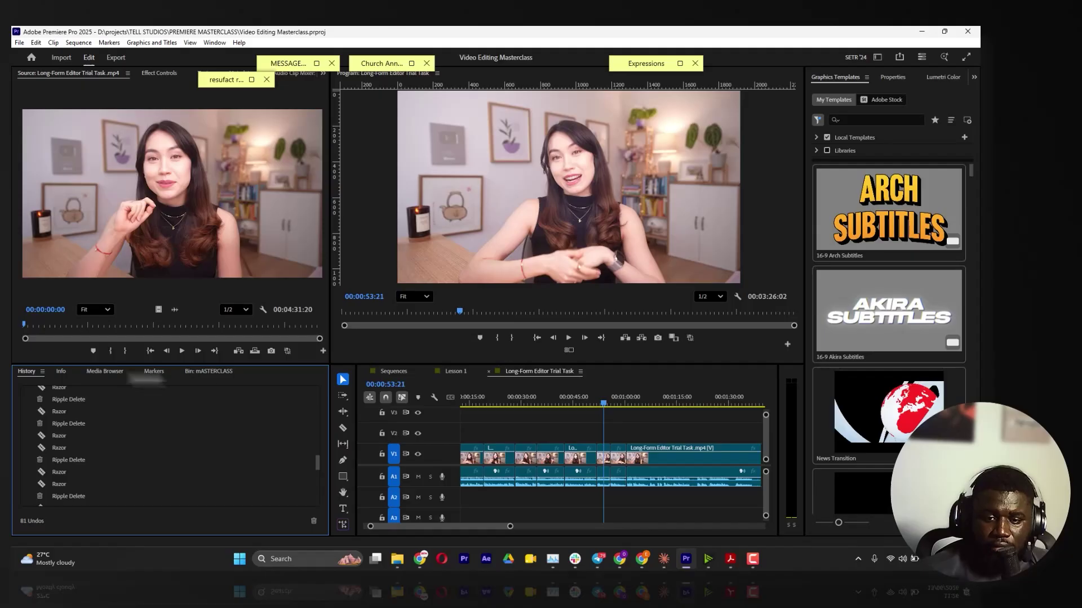
left_click(209, 372)
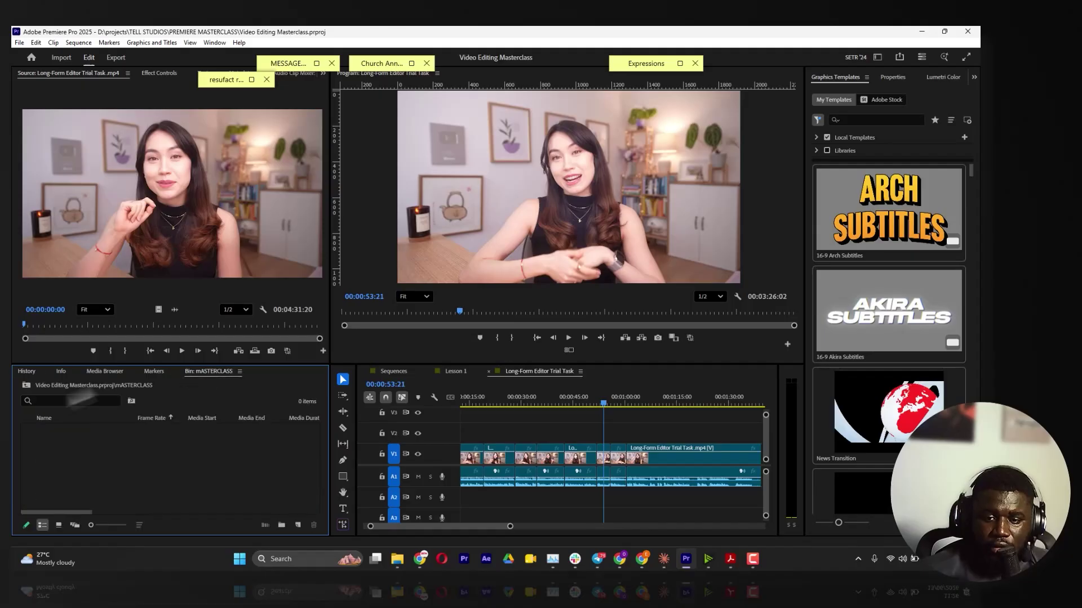
left_click(30, 386)
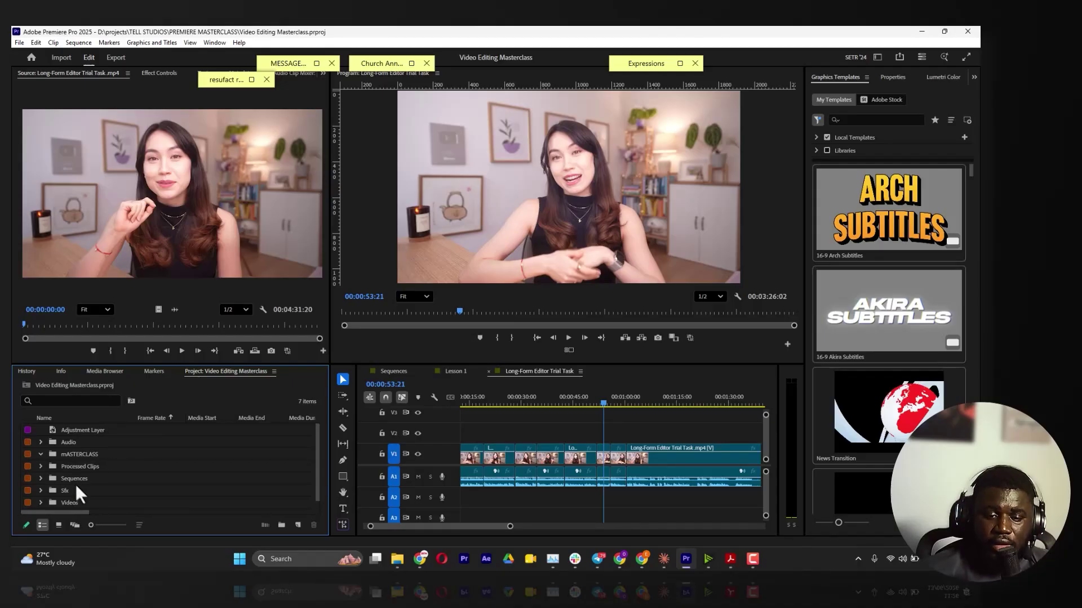
Step: Close the Video Editing Masterclass project panel and restore it from the list of projects
left_click(274, 371)
left_click(313, 144)
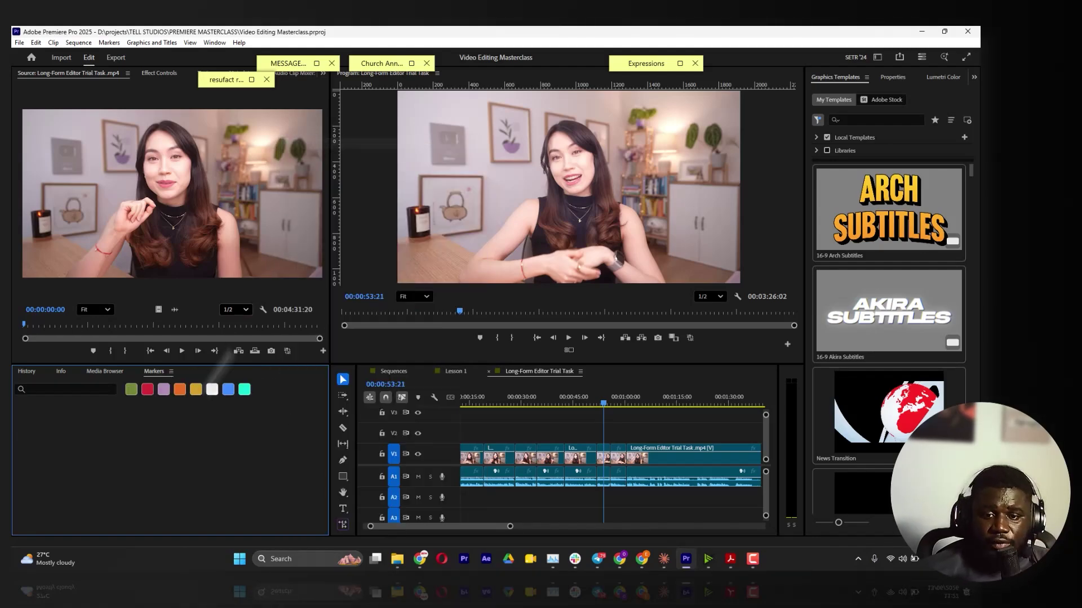
left_click(215, 42)
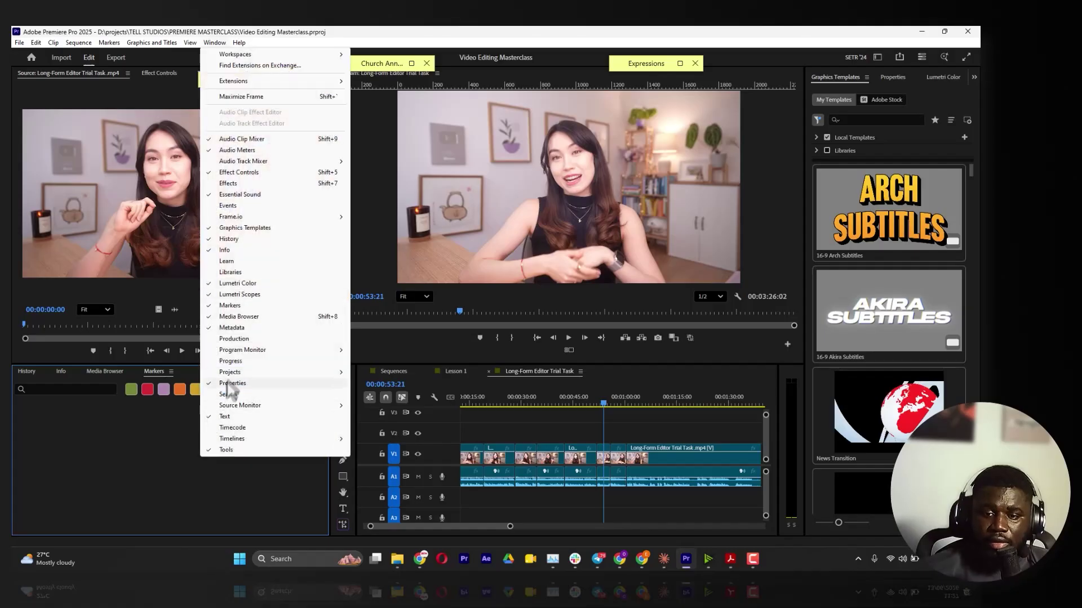
mouse_move(232, 372)
left_click(363, 373)
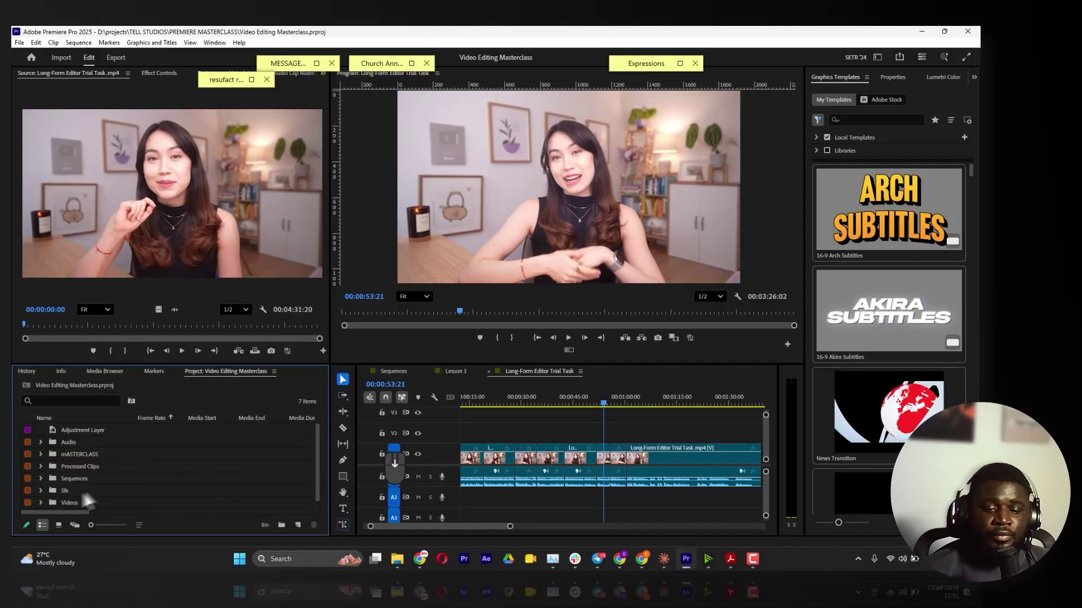
Step: Open the Videos bin in place and return to the project's root level
double_click(47, 500)
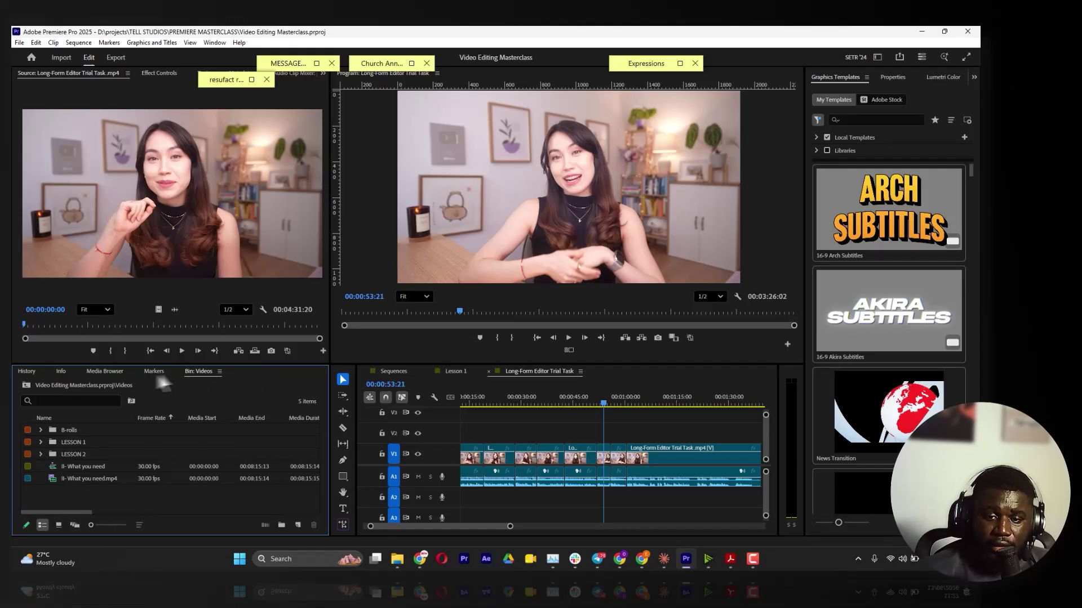
left_click(27, 385)
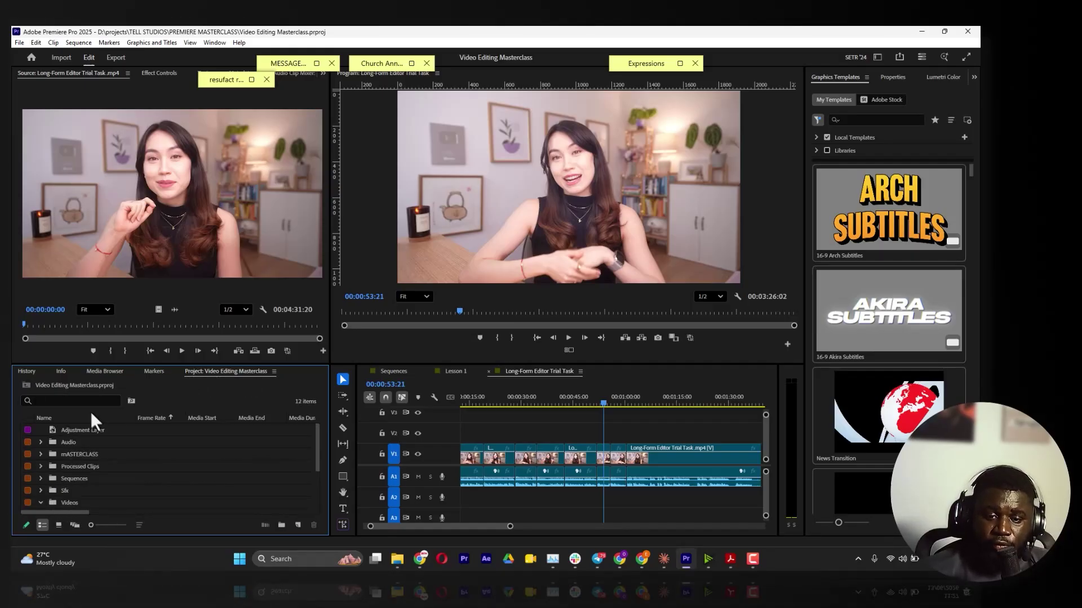
Step: Open the Videos bin in place and drill down through LESSON 1 into the Shortcuts bin
scroll(115, 475, "down", 2)
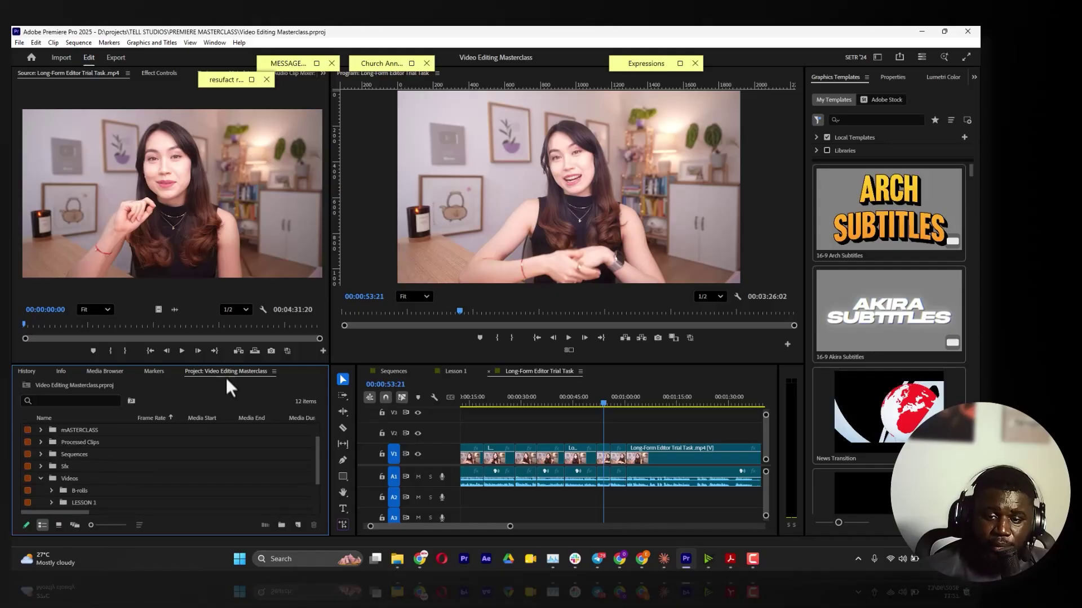
scroll(35, 502, "right", 1)
double_click(53, 455)
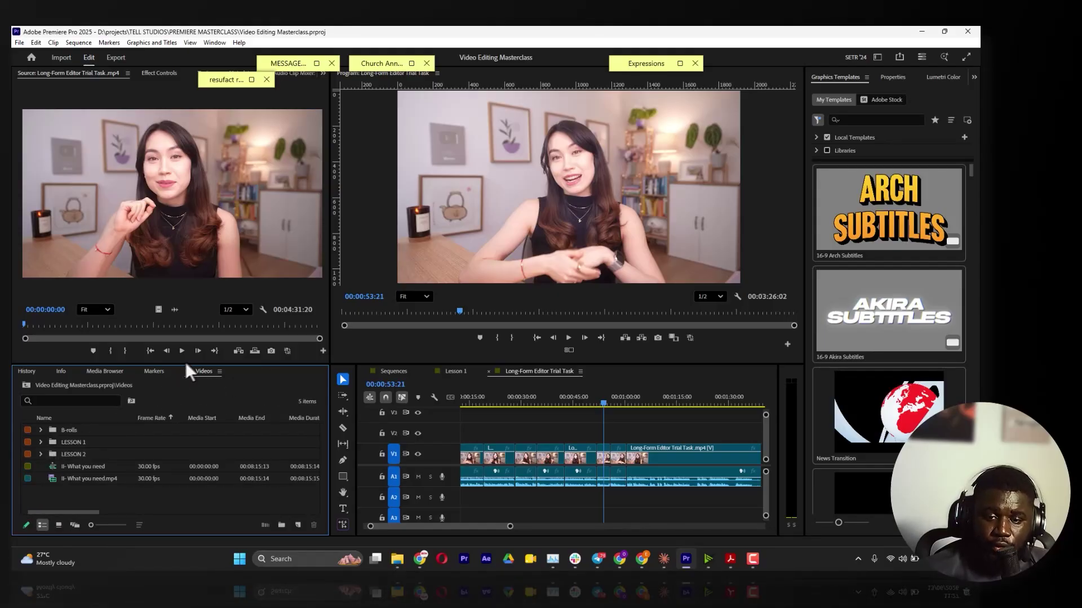
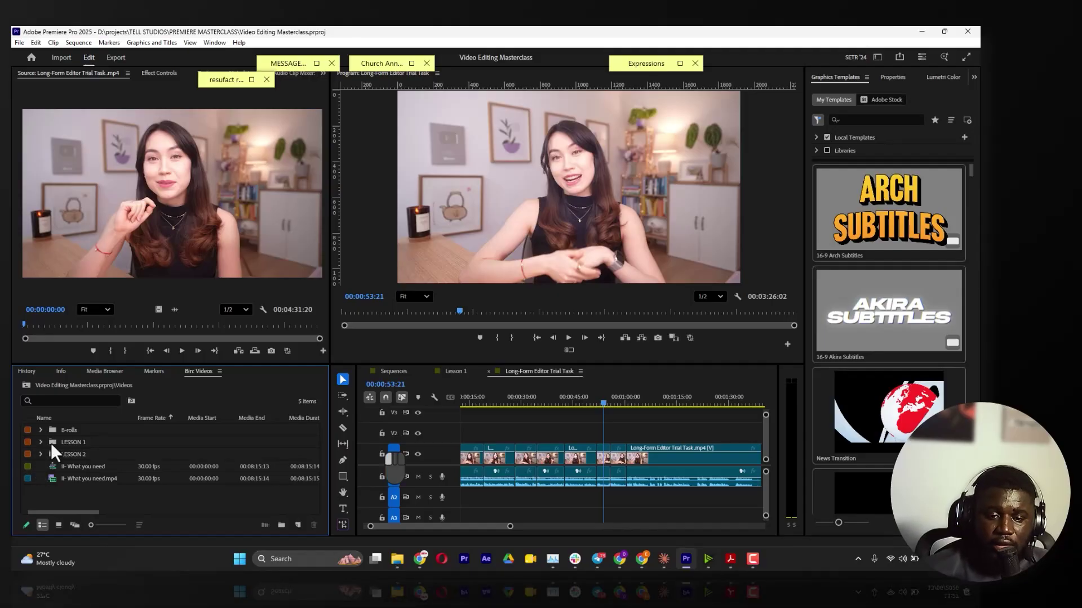
double_click(51, 443)
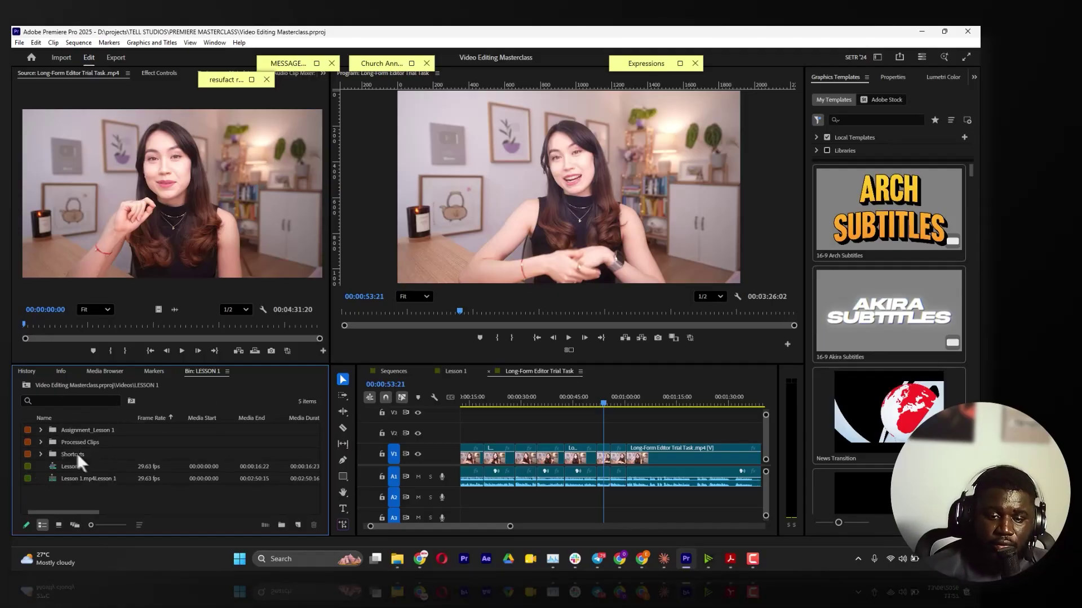
double_click(50, 454)
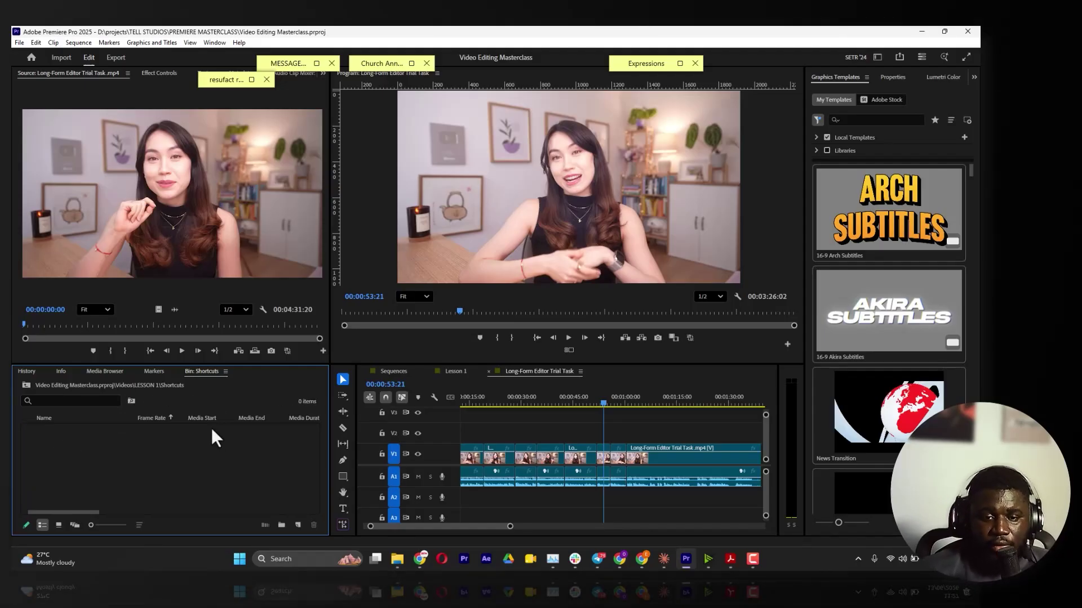
Step: Go back up from the Shortcuts bin to the project's root level and collapse the Videos bin
left_click(25, 386)
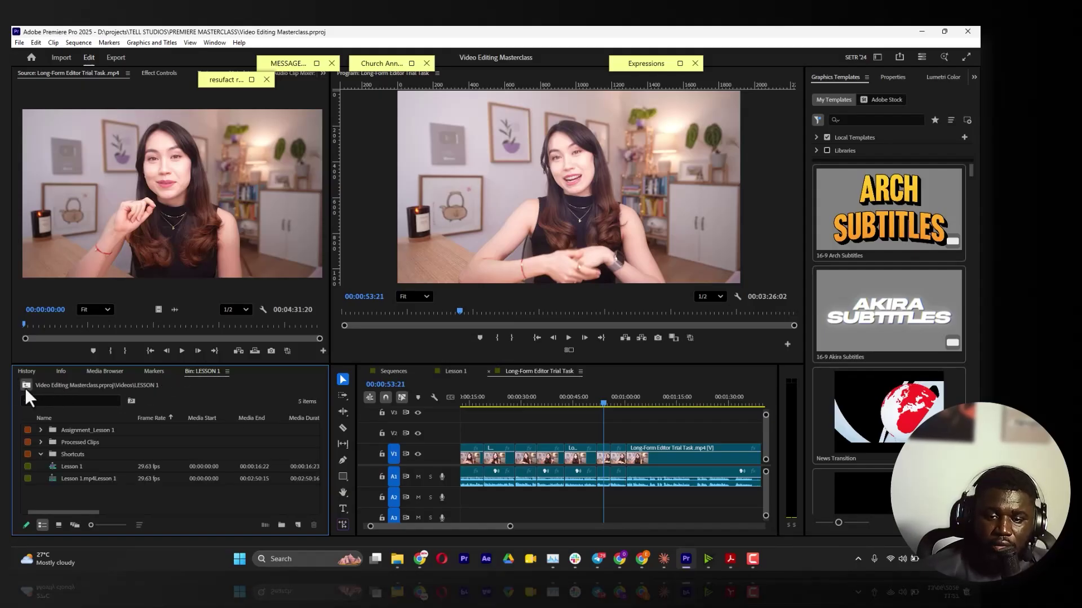
scroll(80, 451, "down", 2)
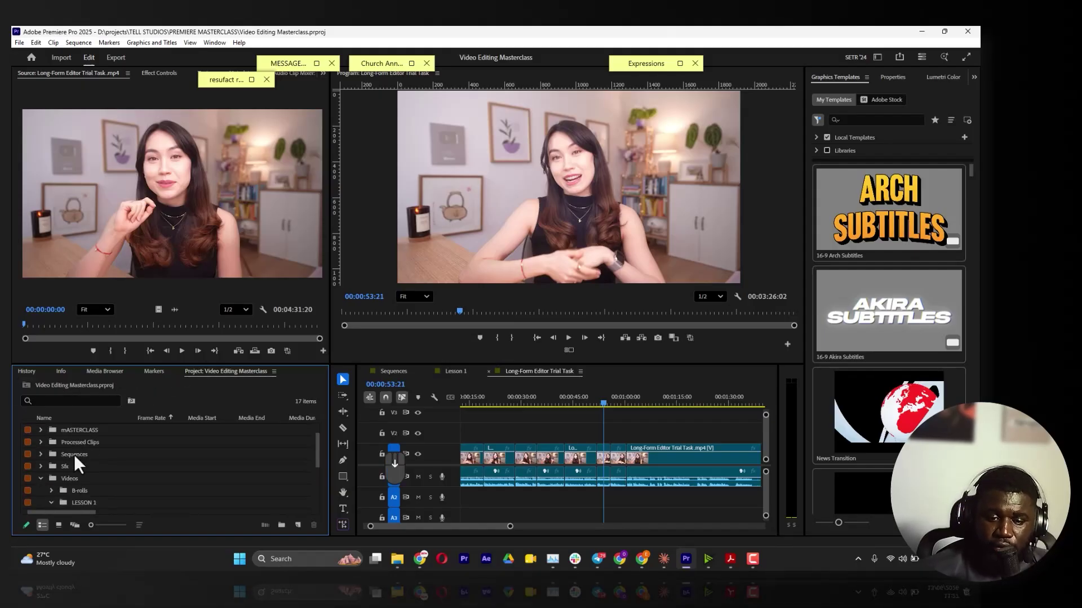
left_click(41, 478)
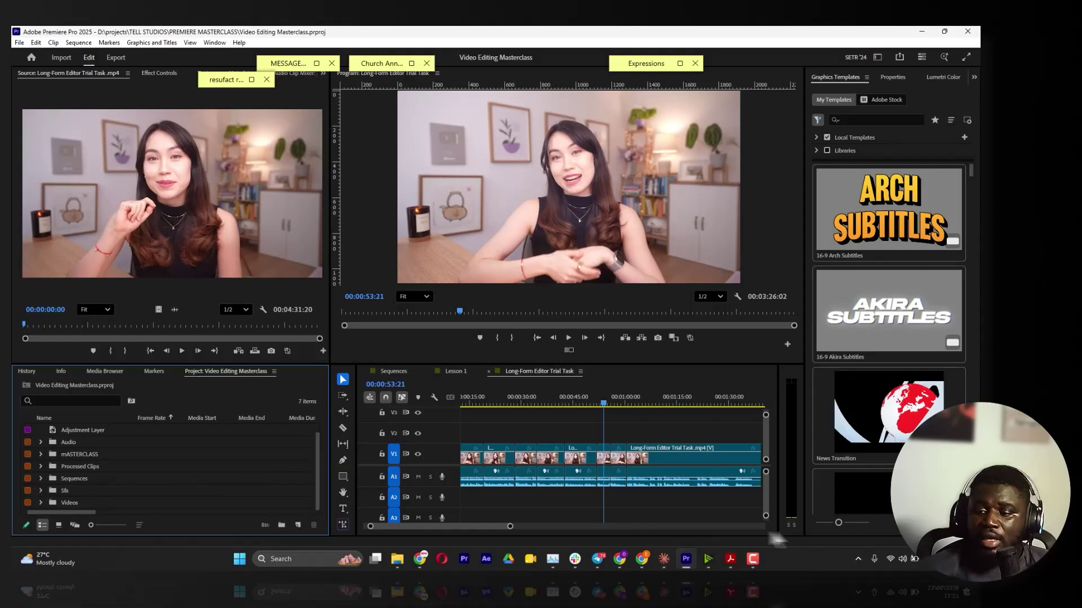
Step: Set the General preference for double-clicking bins to Open new tab and apply it
left_click(38, 50)
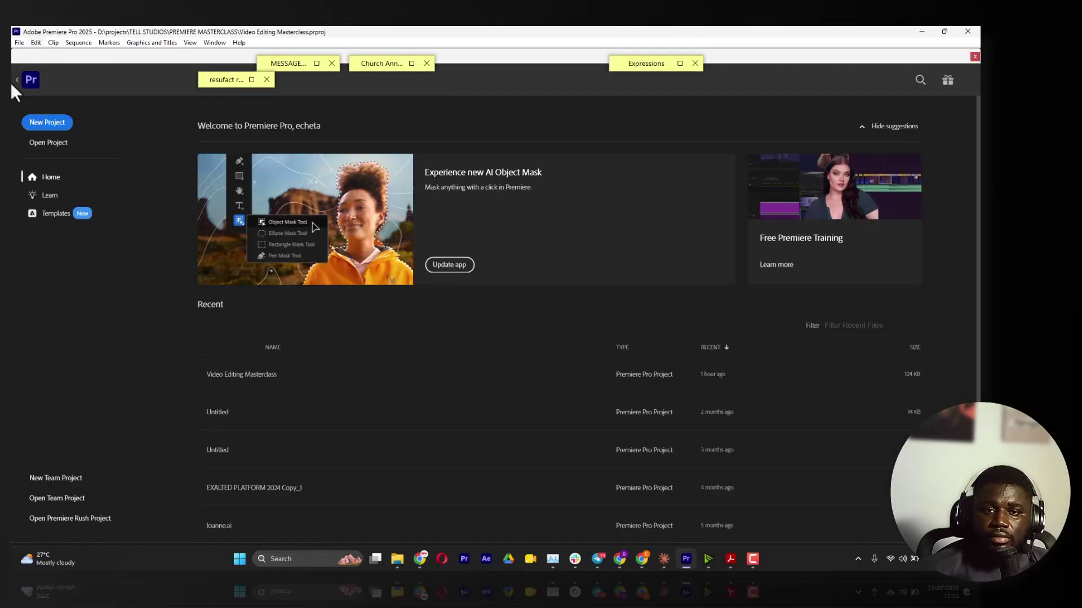
key("Escape")
left_click(34, 43)
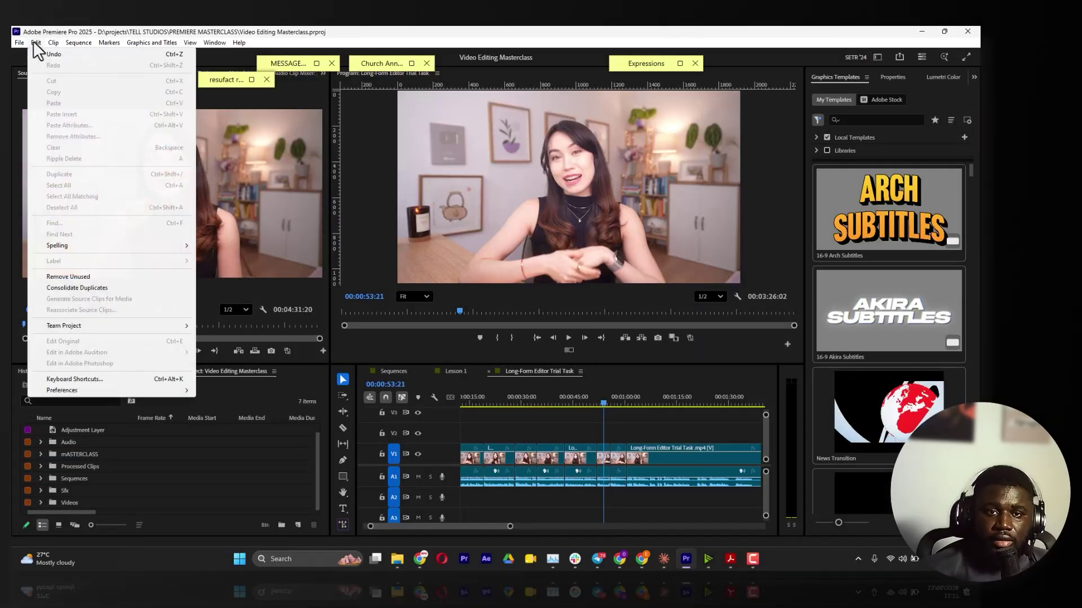
mouse_move(150, 390)
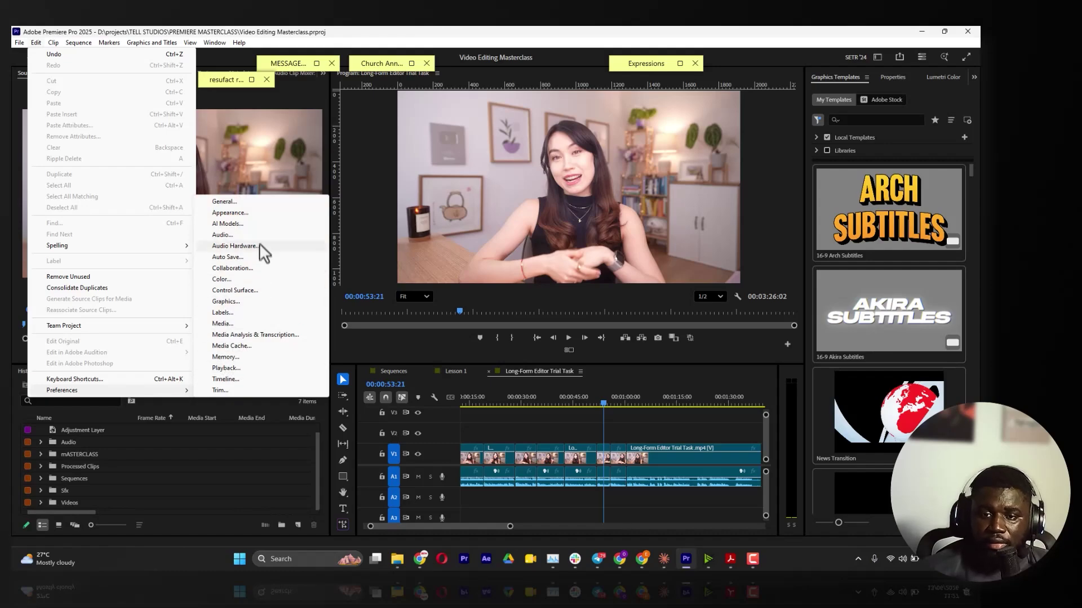
key("Escape")
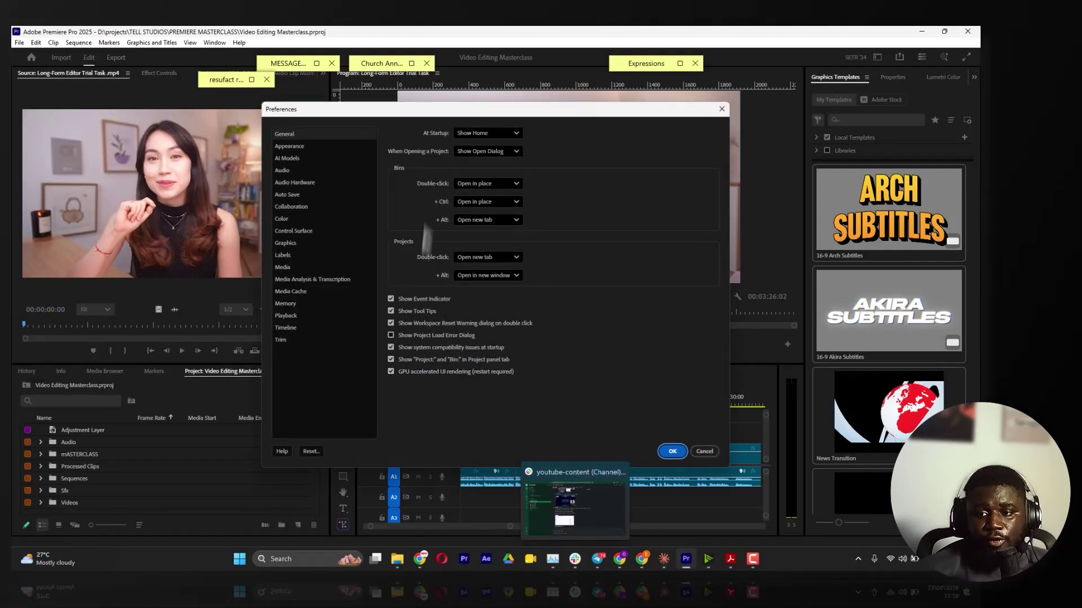
left_click(486, 188)
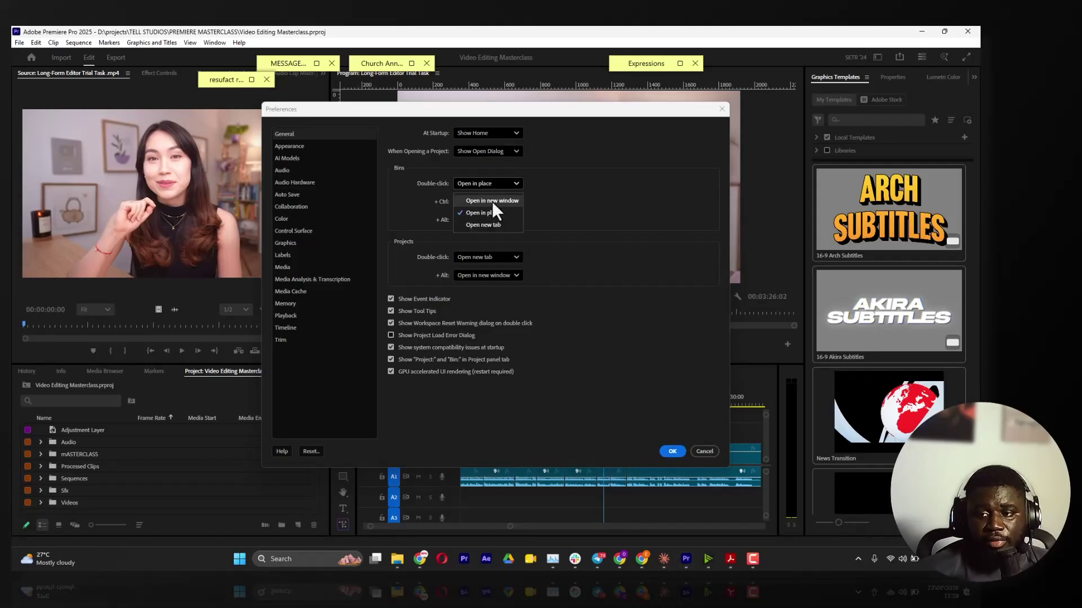
left_click(491, 224)
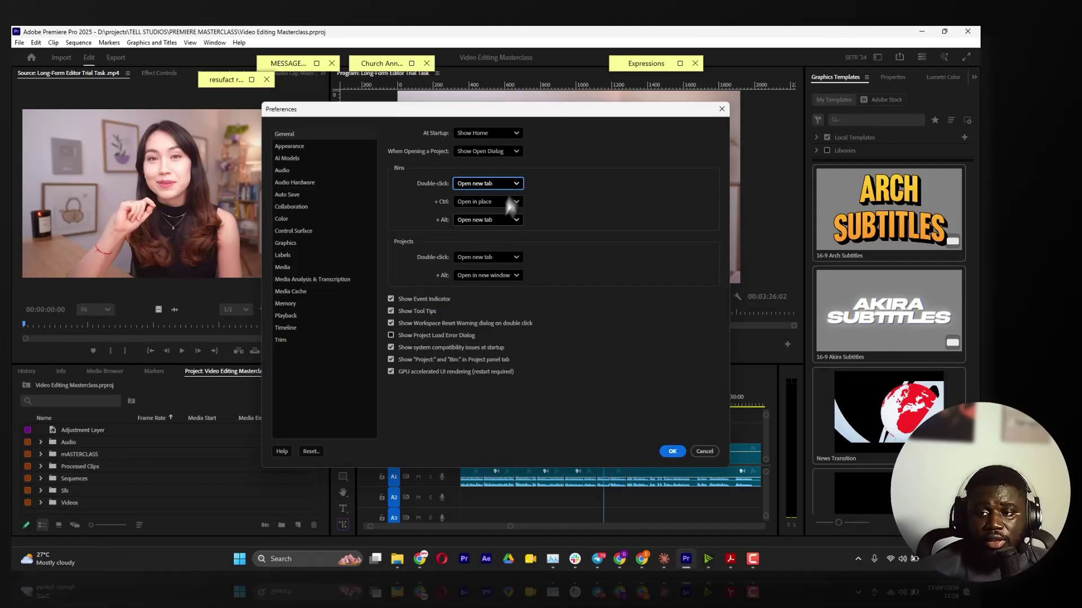
left_click(672, 451)
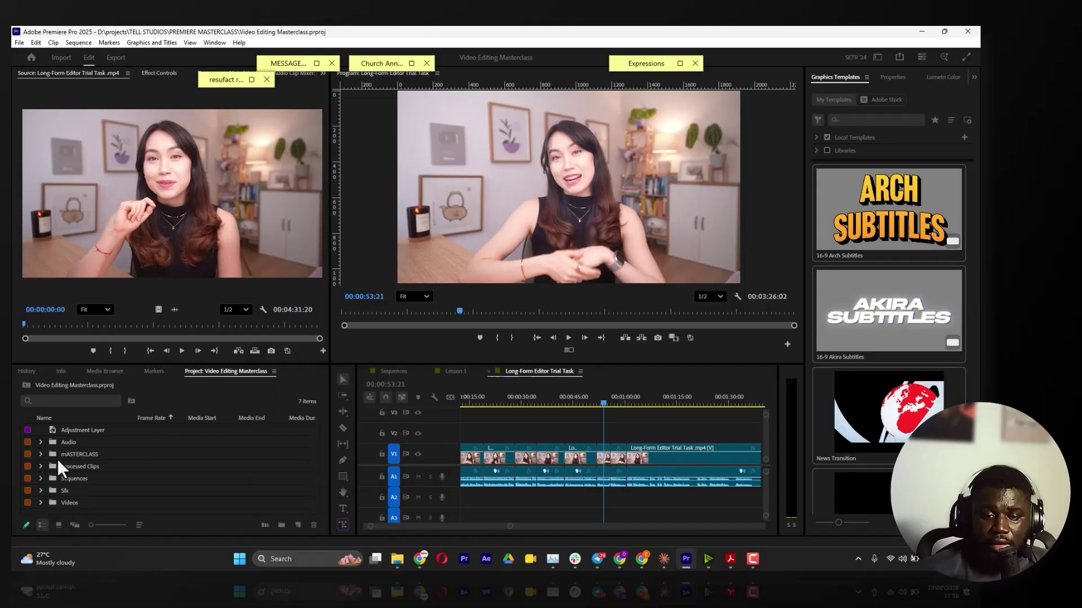
Step: Open the Videos bin in a new tab, and open its LESSON 1 bin in another tab
double_click(55, 501)
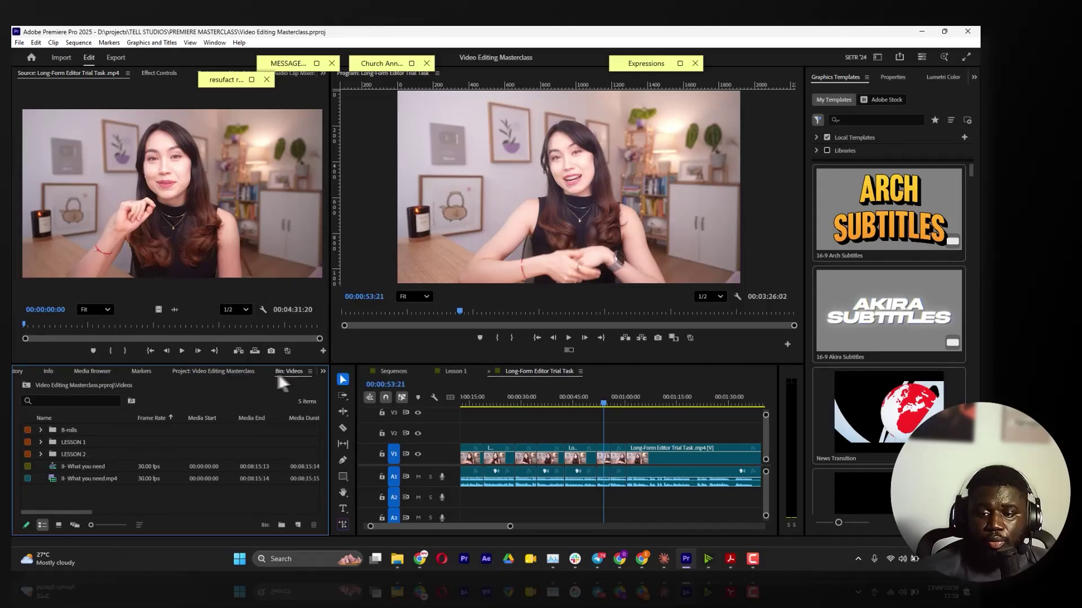
left_click(213, 372)
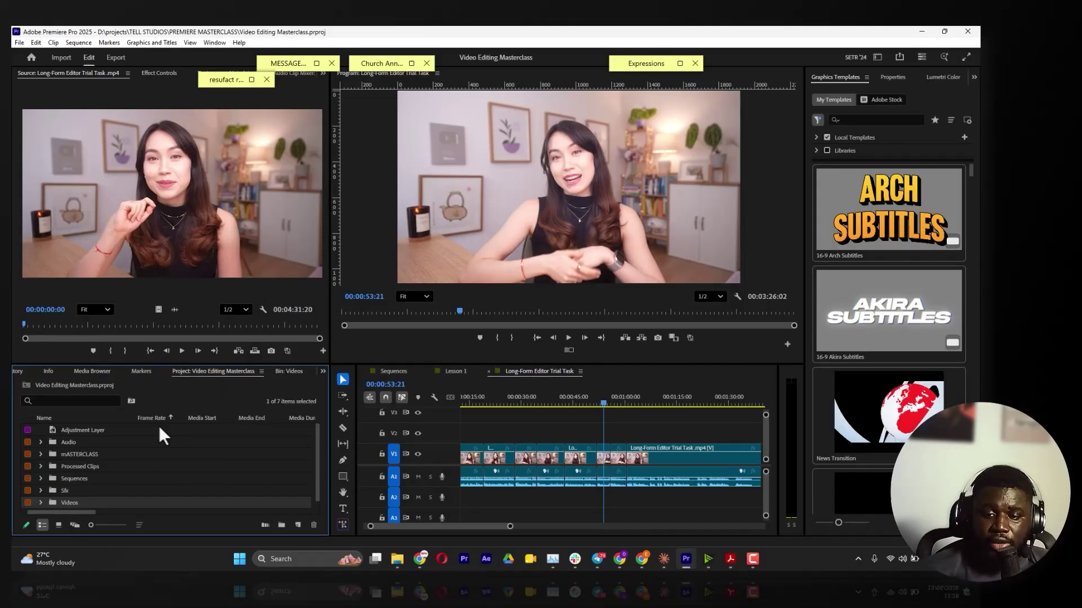
left_click(288, 371)
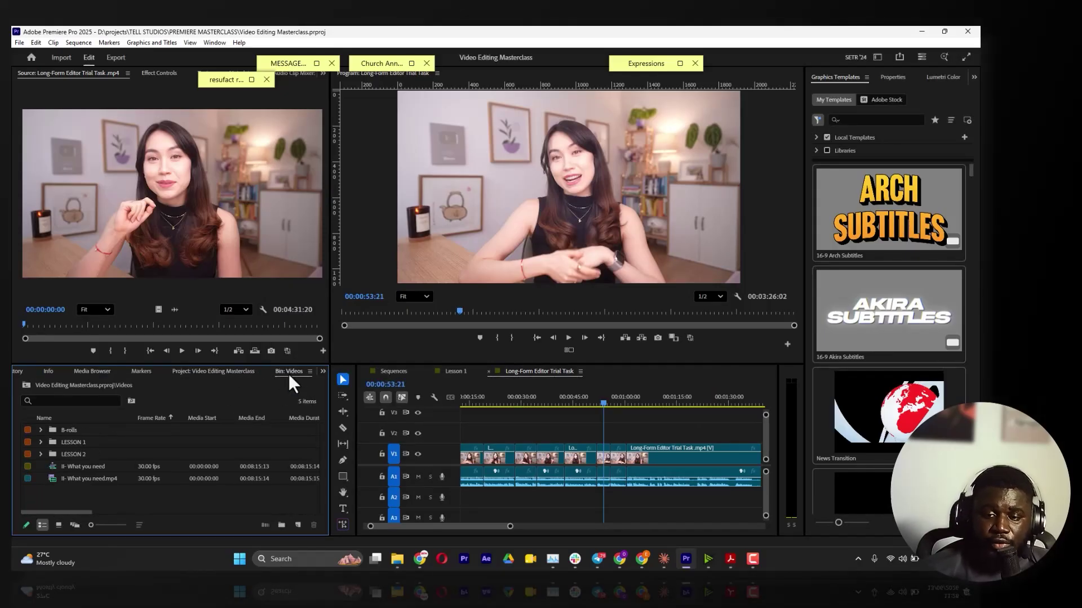
double_click(53, 441)
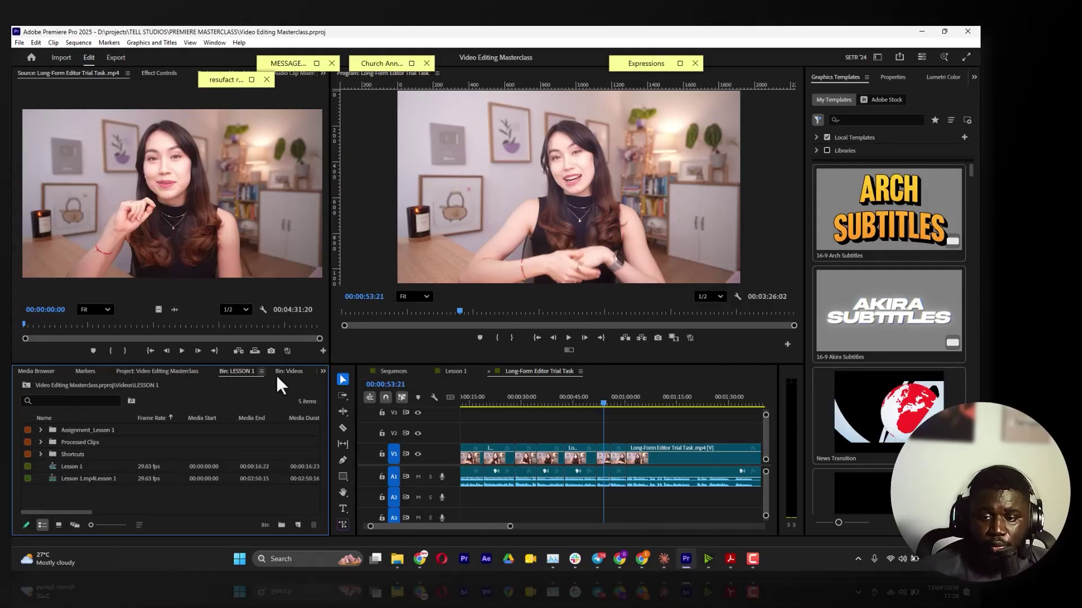
Step: Switch between the project root, LESSON 1 and Videos tabs to compare their contents
left_click(187, 373)
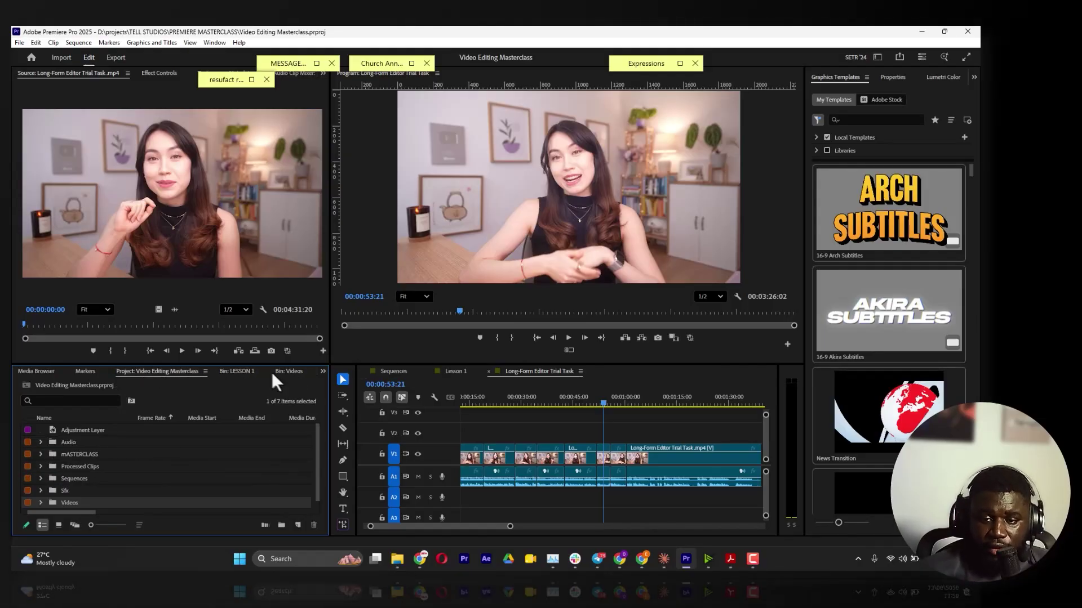
left_click(242, 374)
left_click(293, 372)
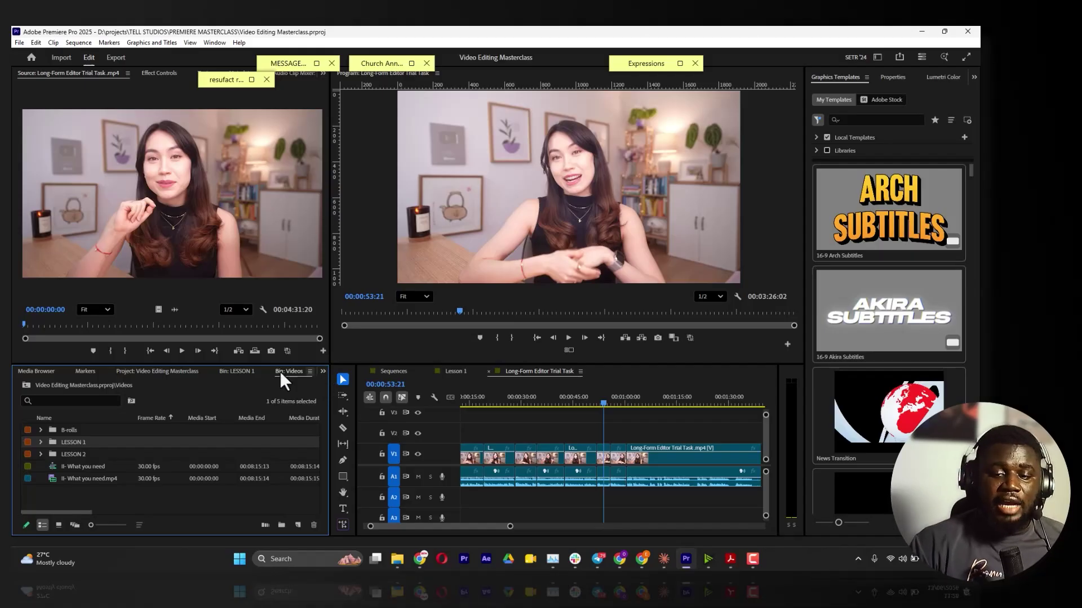
left_click(166, 370)
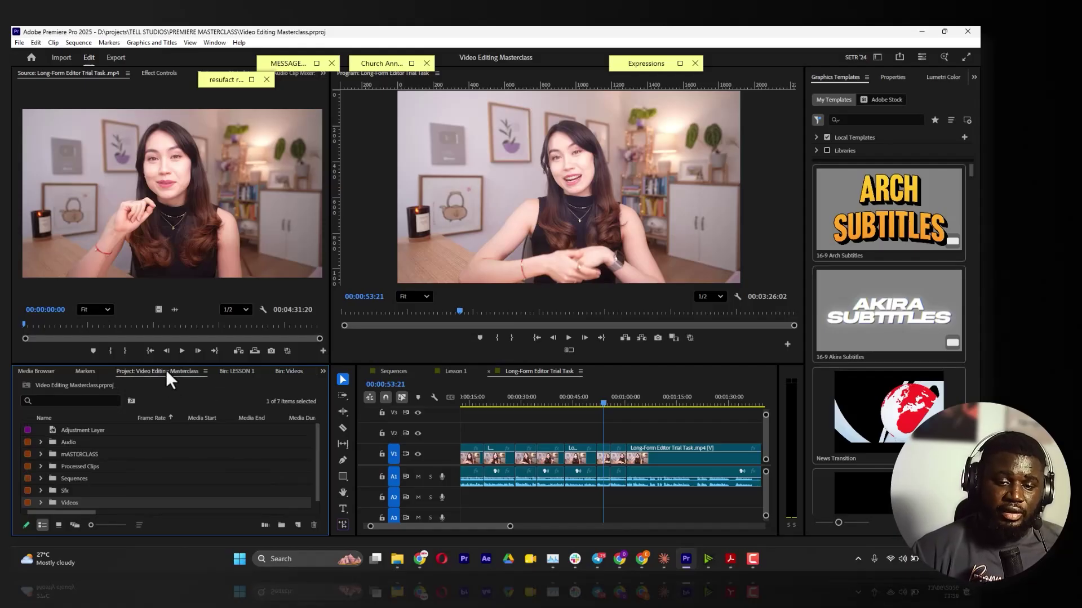
Step: Close the LESSON 1 and Videos bin panels
left_click(237, 371)
left_click(262, 370)
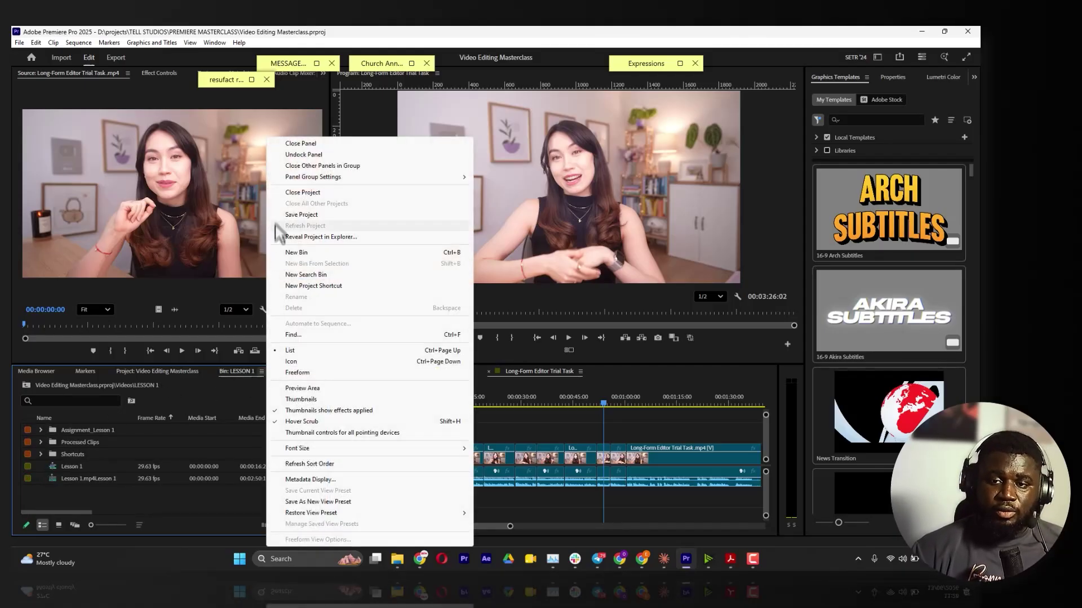
left_click(289, 143)
left_click(308, 371)
left_click(338, 144)
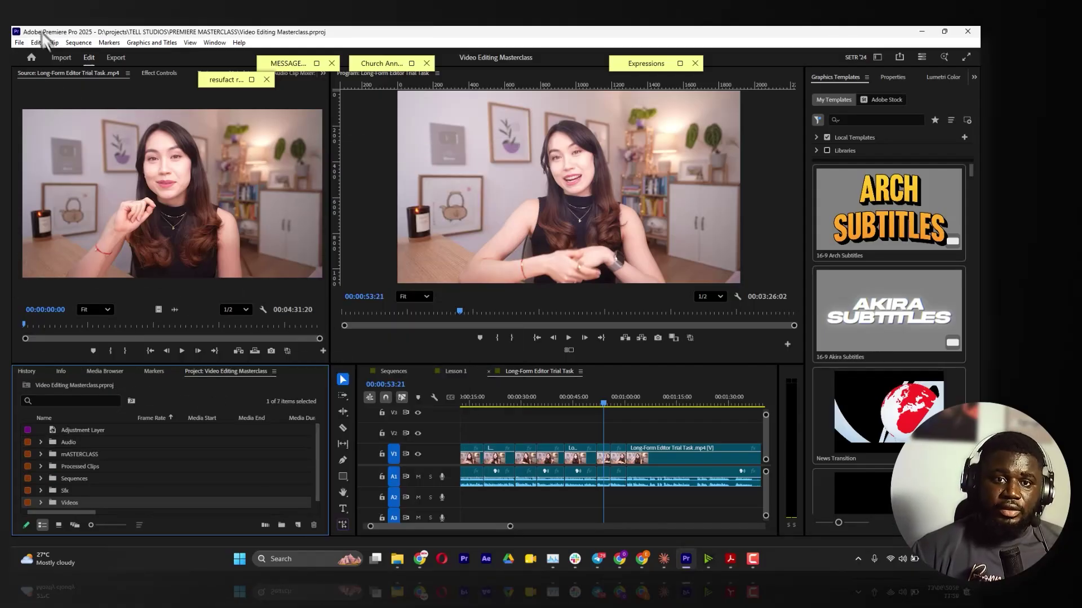
Step: Set the General preference for double-clicking bins to Open in new window and apply it
left_click(21, 42)
mouse_move(35, 42)
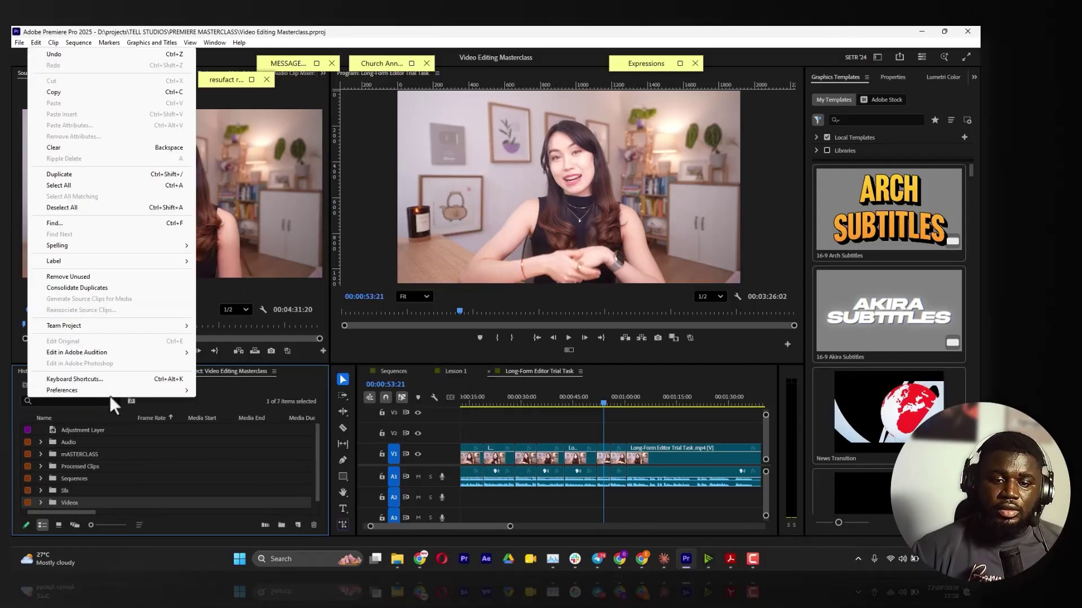
mouse_move(113, 389)
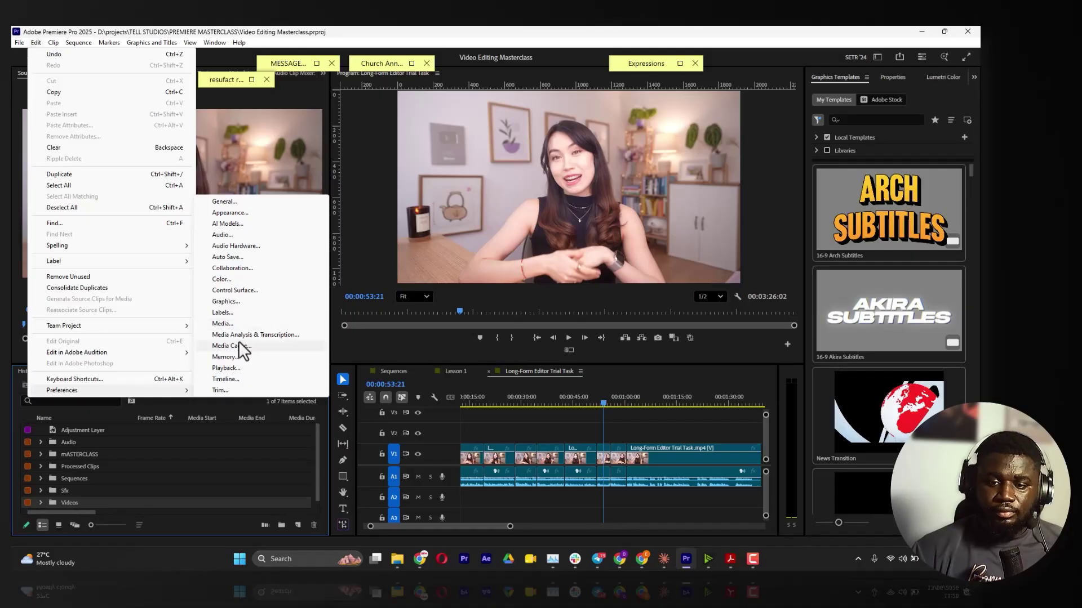
left_click(242, 204)
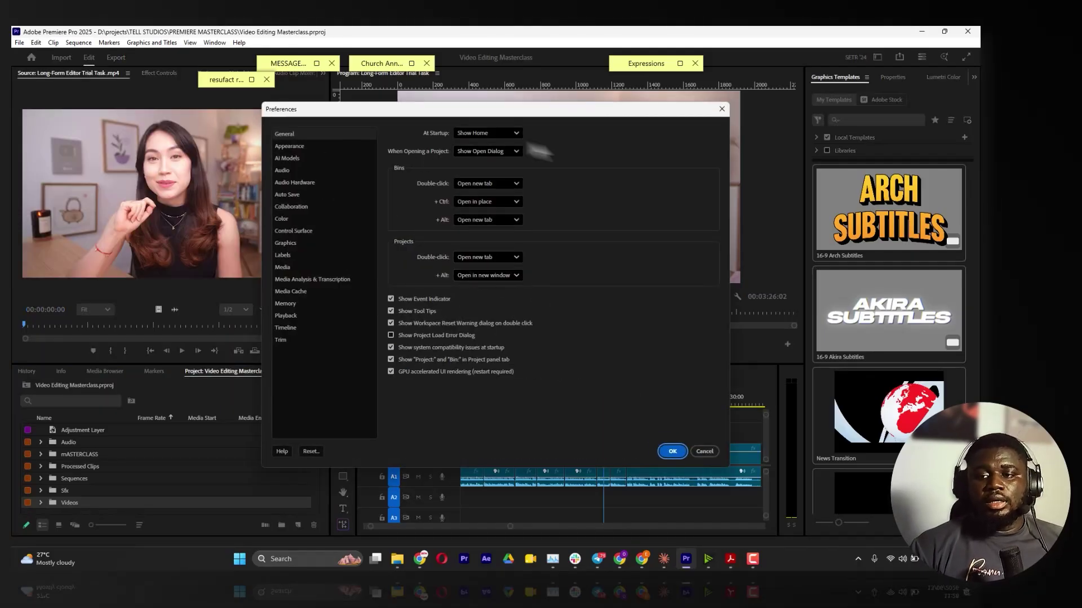
left_click(488, 184)
left_click(492, 201)
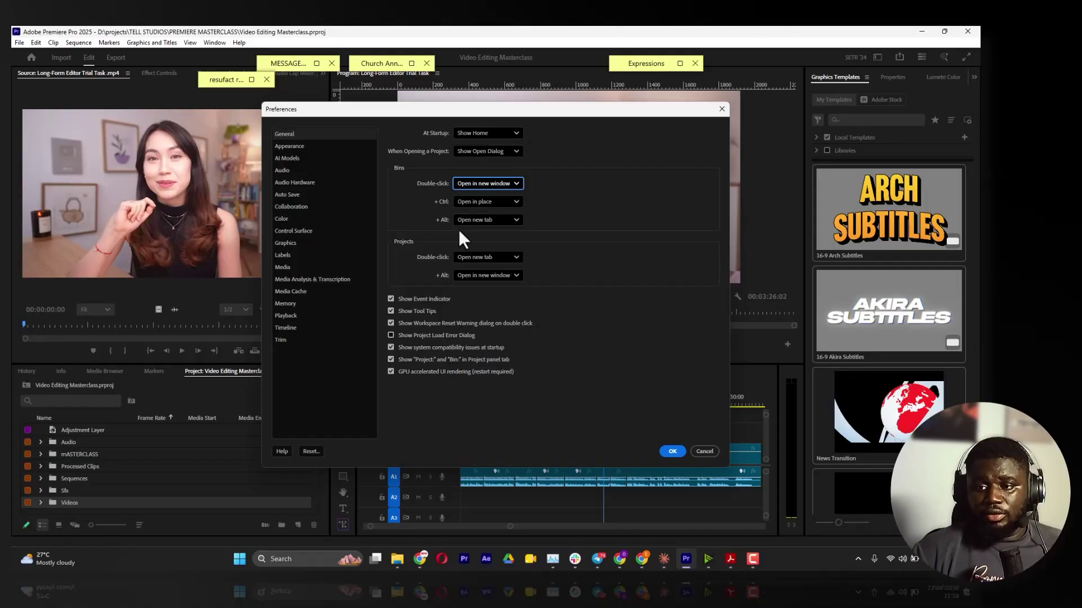
left_click(673, 453)
Step: Open the Videos bin in its own floating window and place it over the Source monitor
double_click(54, 502)
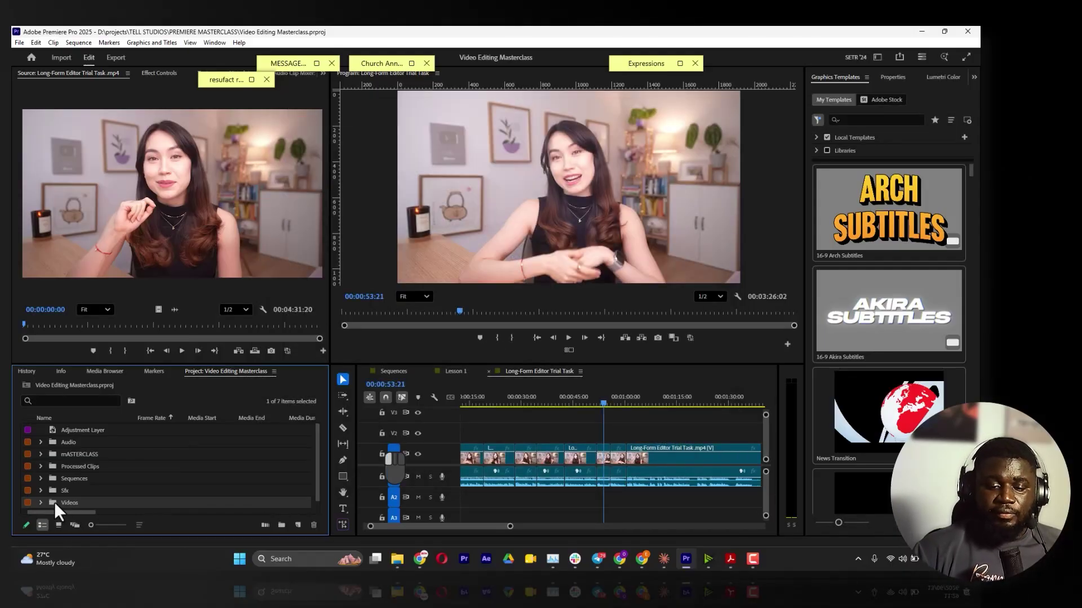
left_click_drag(168, 89, 227, 157)
left_click_drag(401, 186, 353, 187)
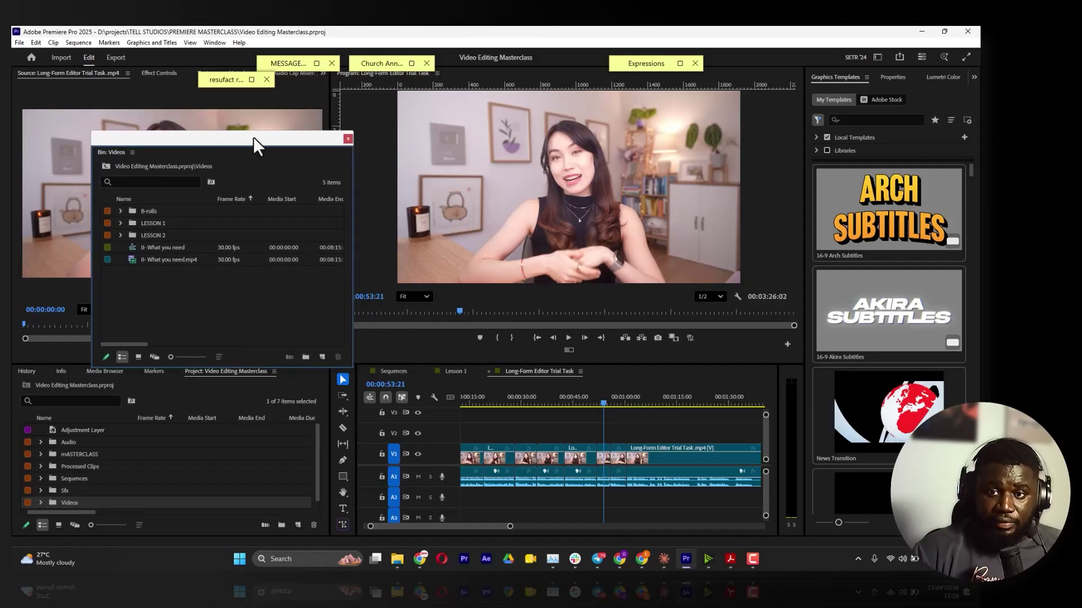
left_click_drag(253, 138, 237, 86)
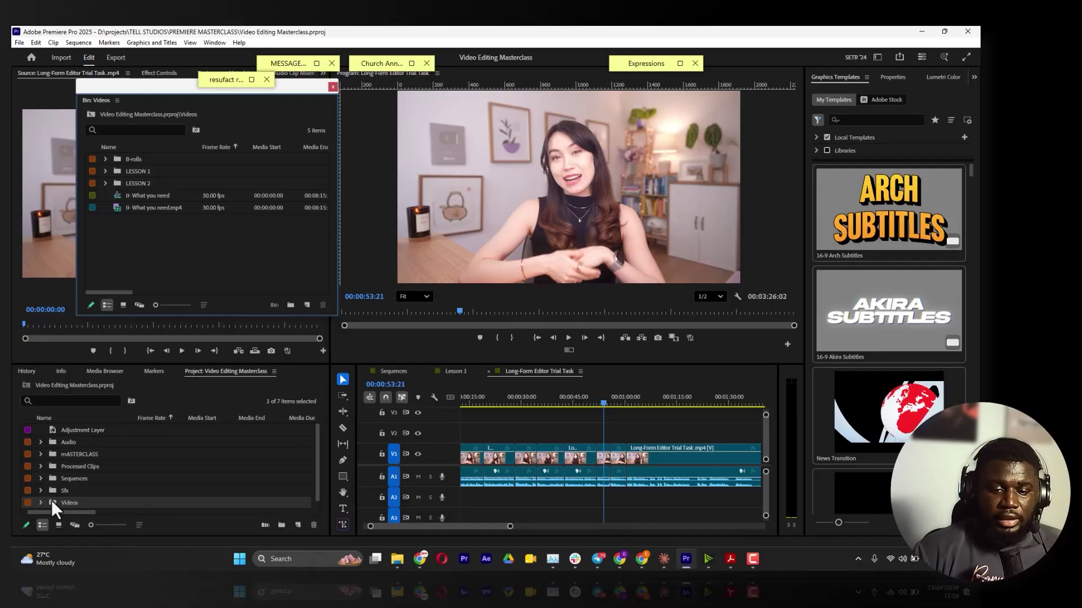
Step: Open the B-rolls bin from the Videos window in a separate window and close it again
left_click(117, 158)
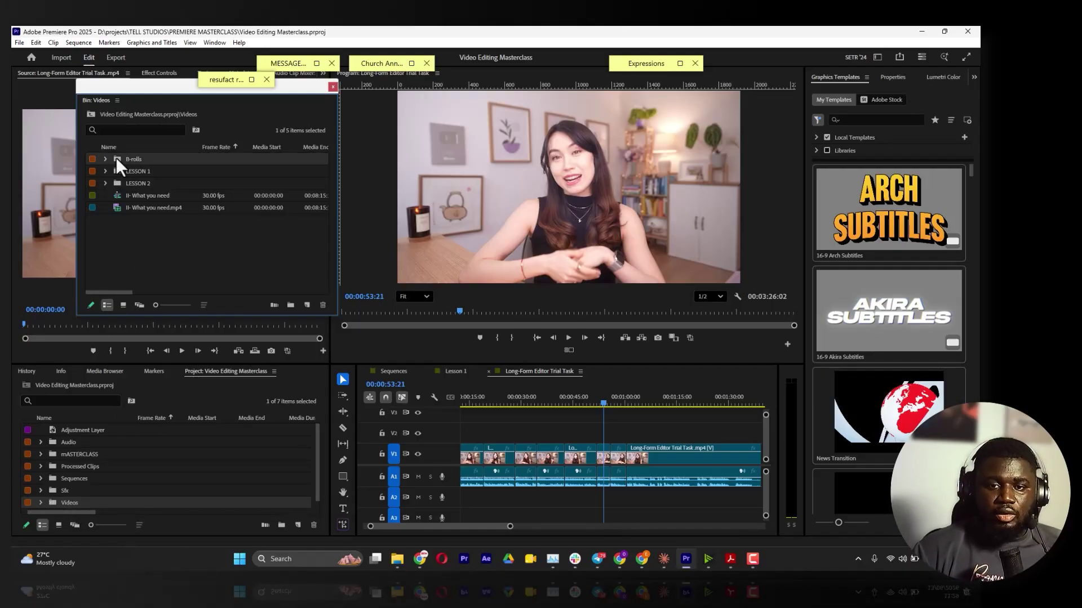
double_click(117, 158)
left_click(343, 97)
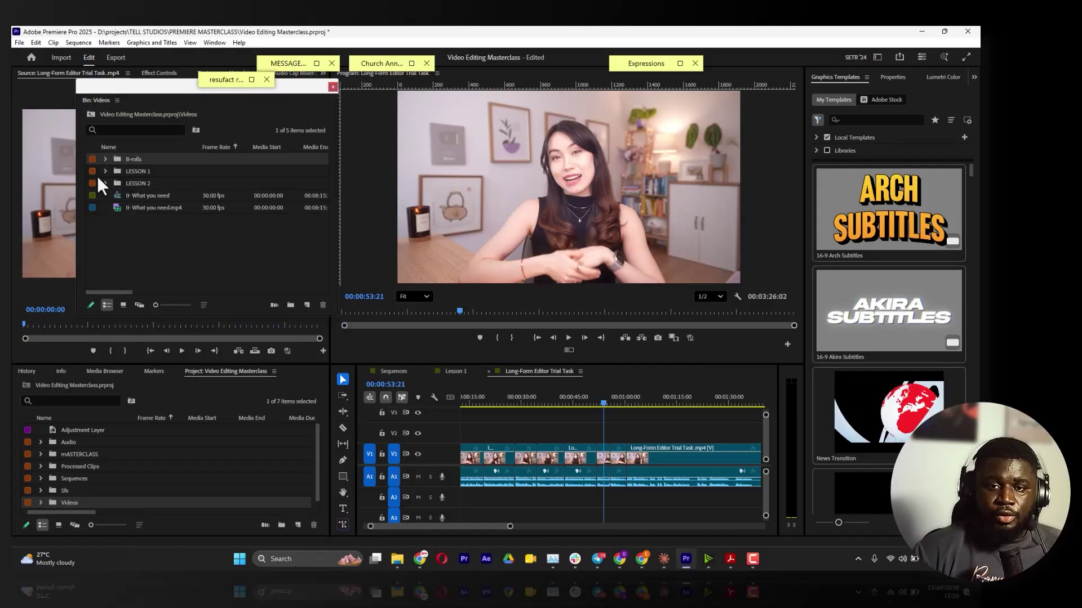
Step: Open the B-rolls bin as a new tab beside the project panel and close that panel
double_click(116, 159, "alt")
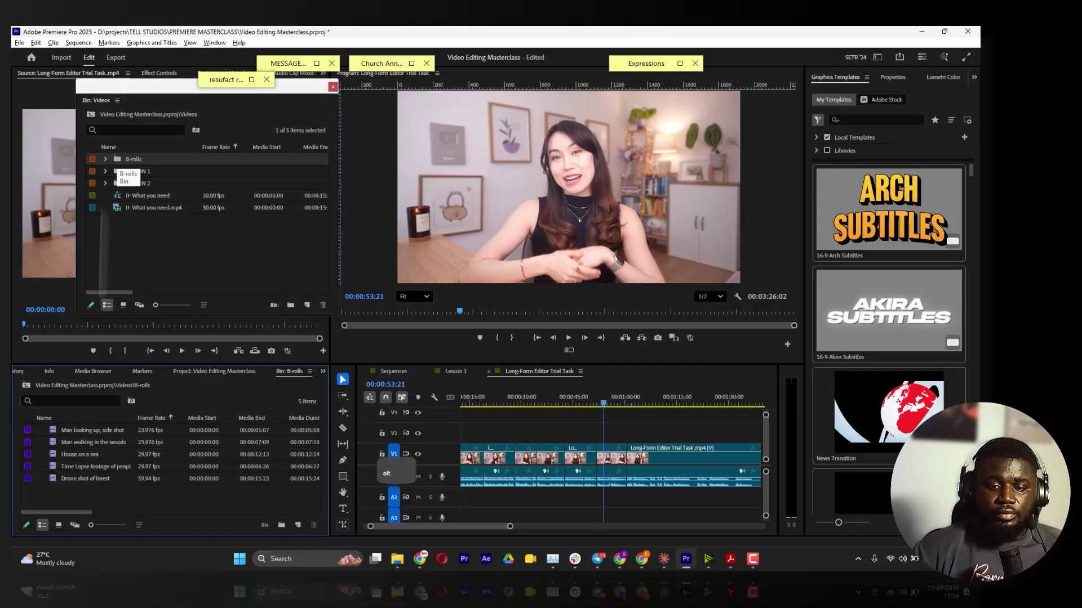
left_click(310, 371)
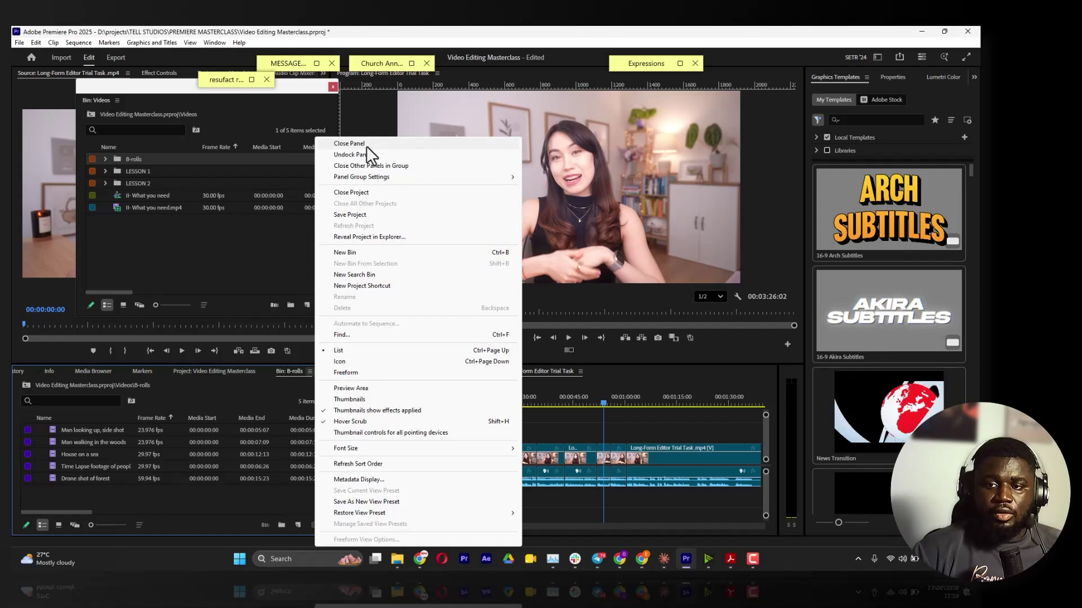
left_click(366, 145)
Step: Open the B-rolls bin in place inside the floating window and go back up to the Videos bin
double_click(114, 158, "ctrl")
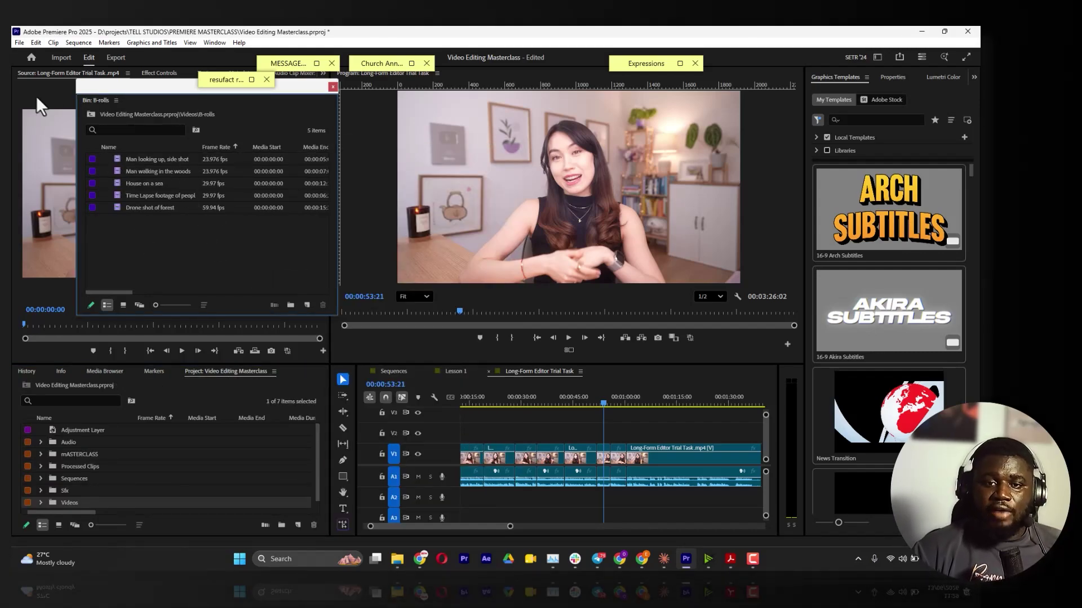
left_click(90, 113)
left_click(105, 160)
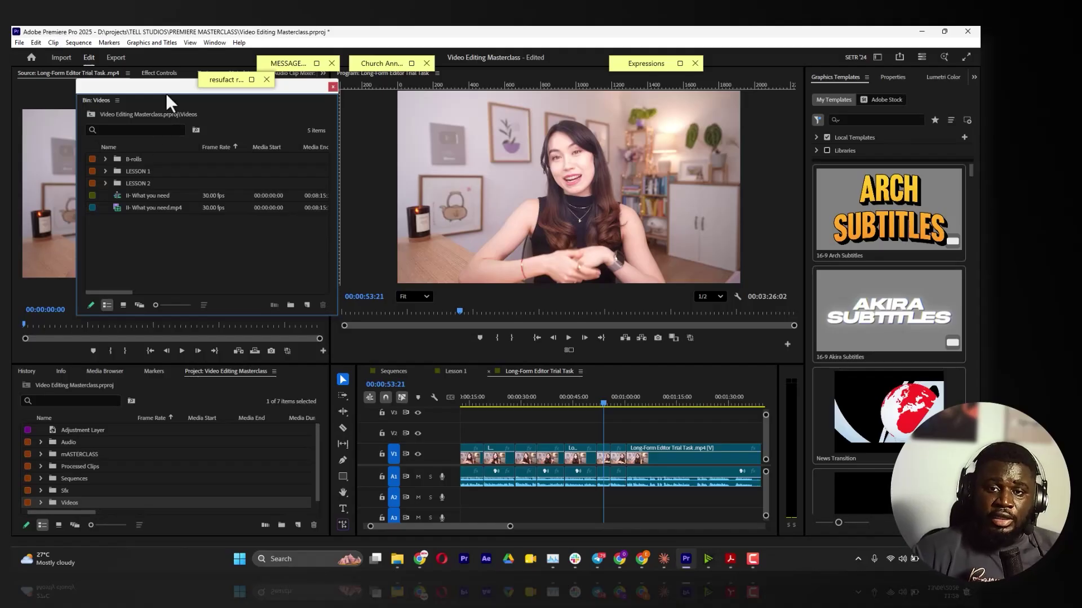
Step: Open the LESSON 1 and Shortcuts bins in new windows and dock both as tabs in the floating Videos window
left_click_drag(166, 90, 173, 146)
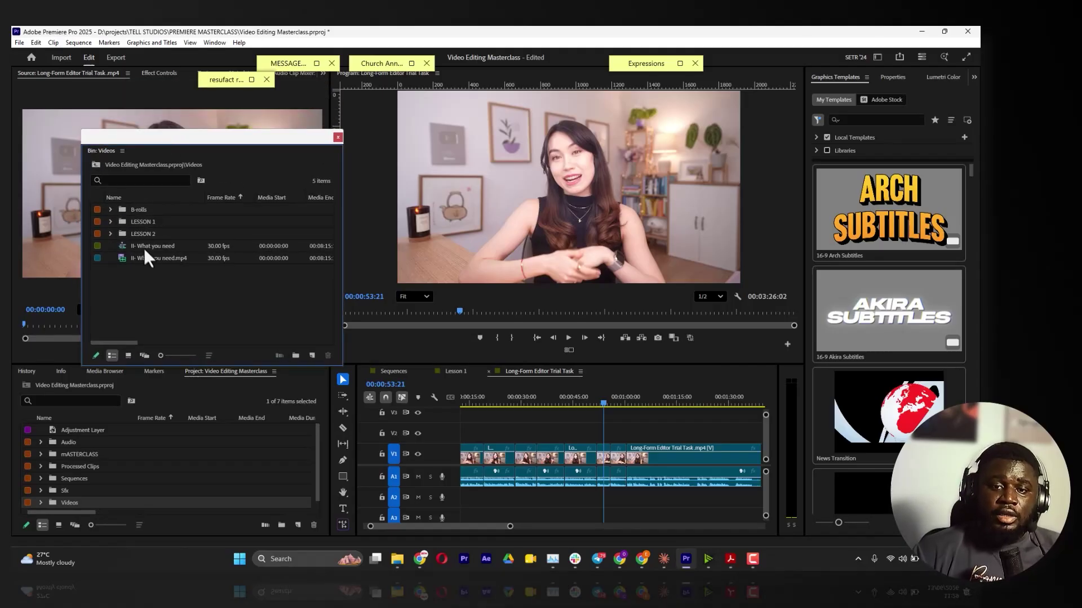
double_click(124, 222)
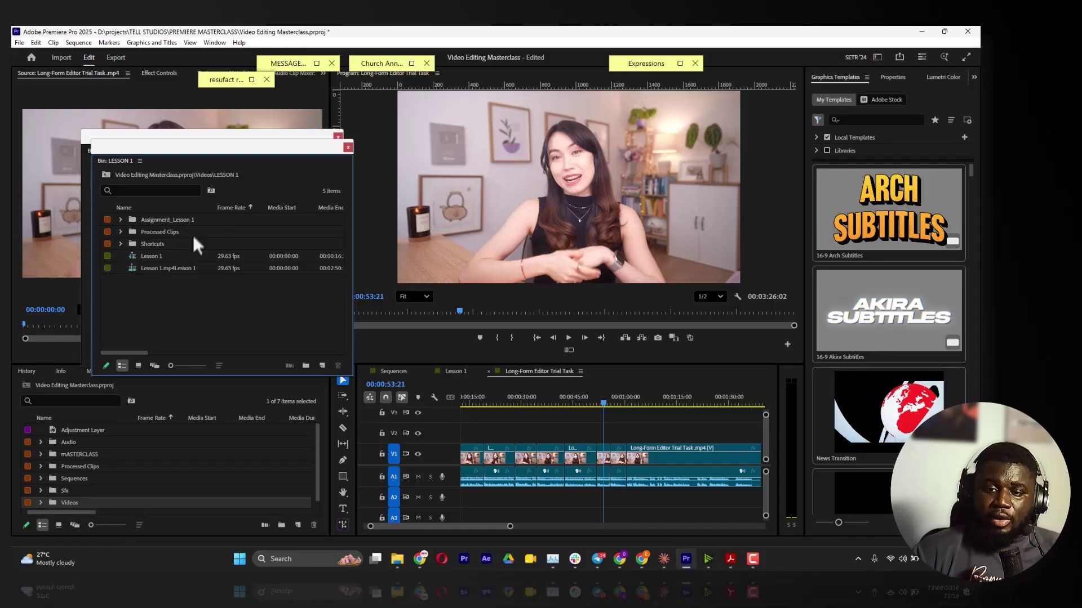
left_click_drag(166, 161, 344, 156)
left_click_drag(265, 169, 118, 150)
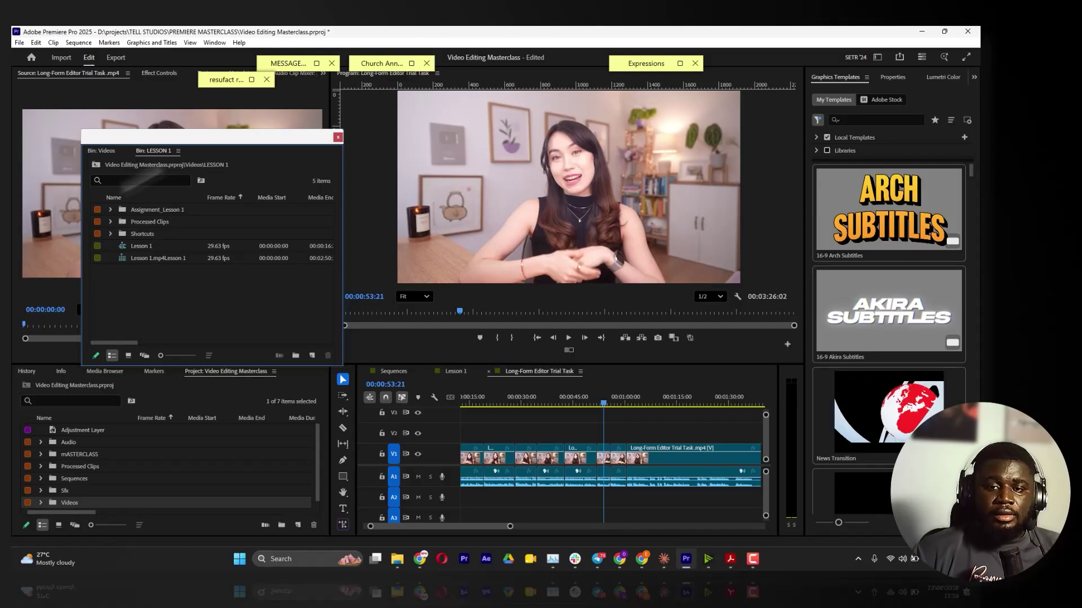
double_click(121, 231)
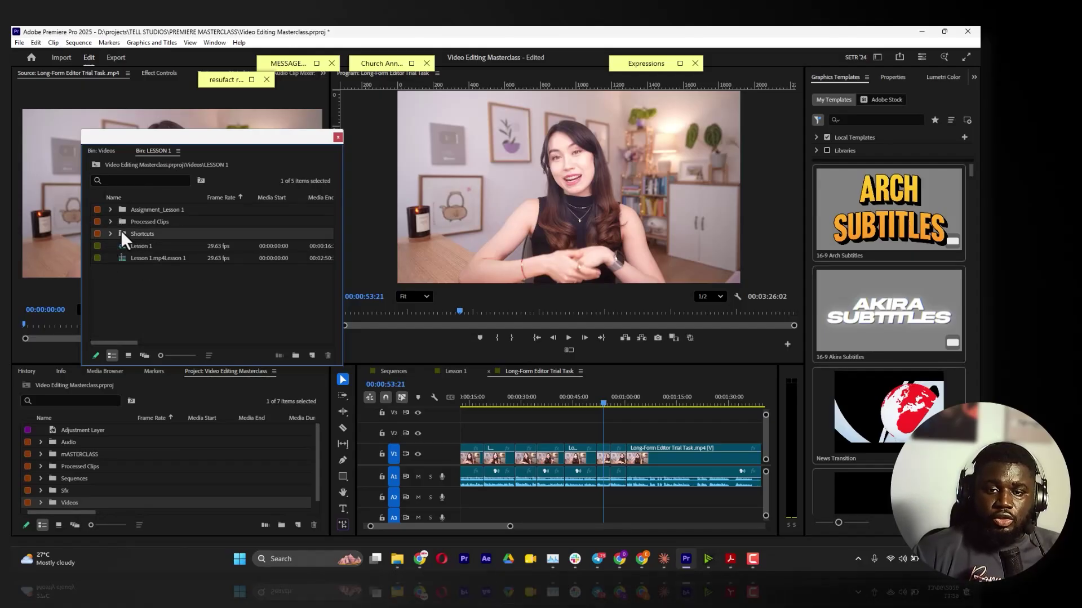
left_click_drag(198, 158, 160, 160)
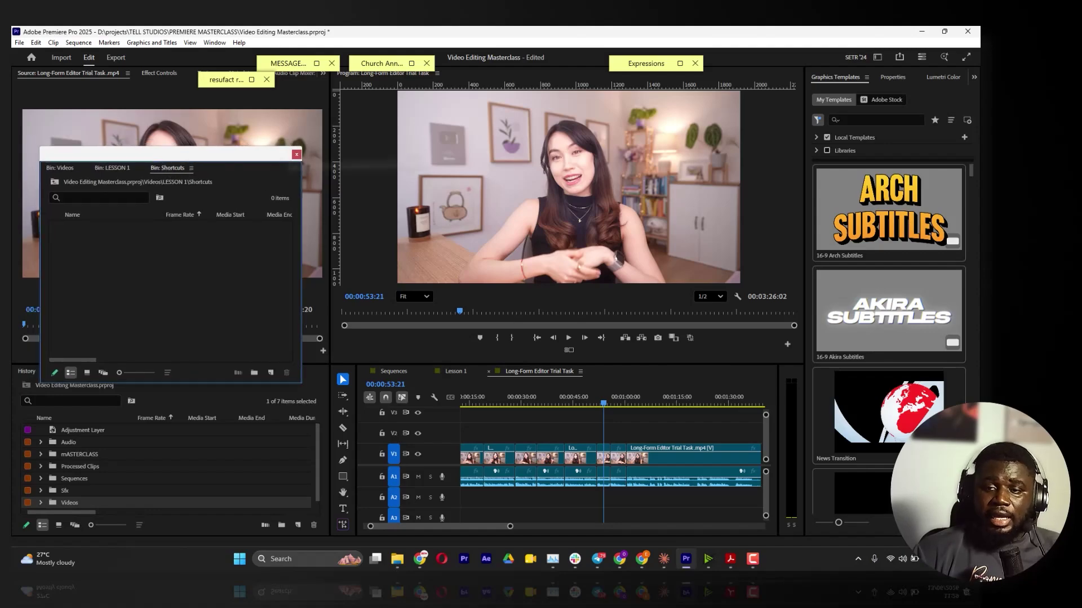
Step: Move the floating bins window slightly lower and save the changes to the setr '24 workspace
left_click(876, 58)
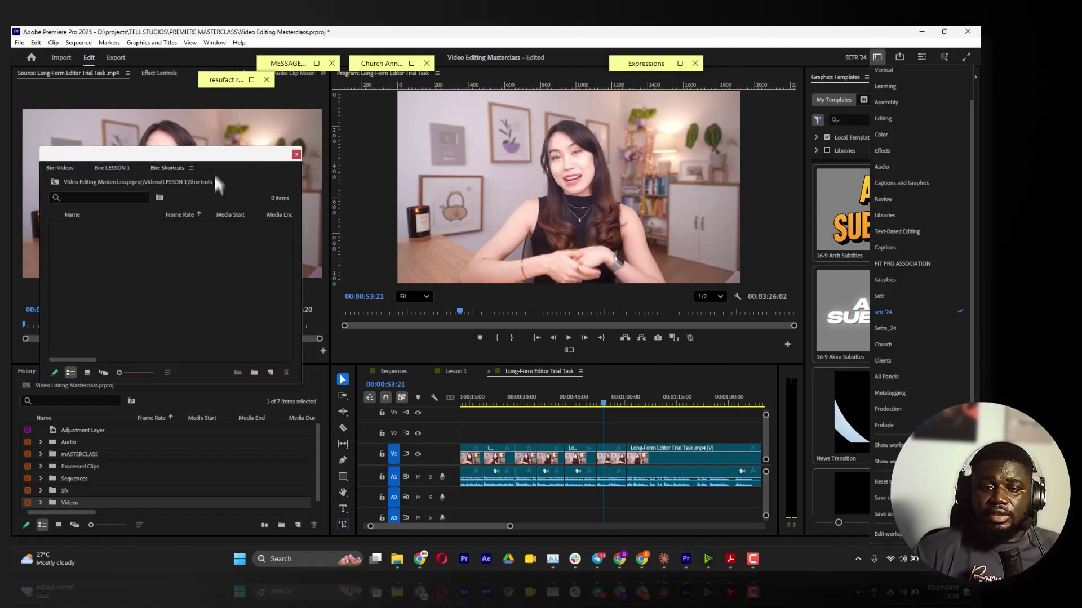
left_click(221, 155)
left_click_drag(221, 155, 215, 184)
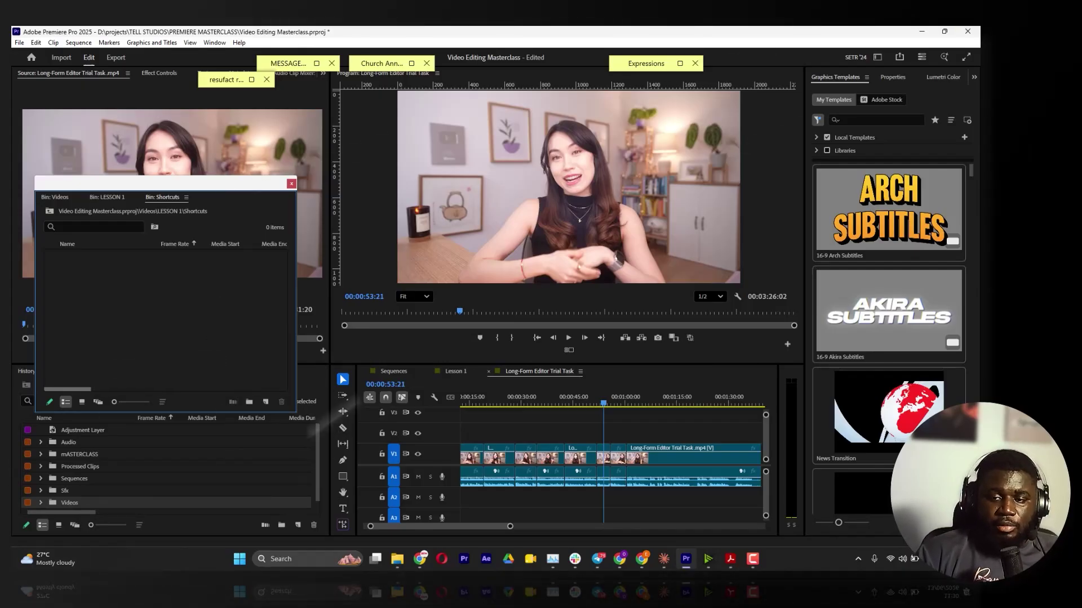
left_click(876, 56)
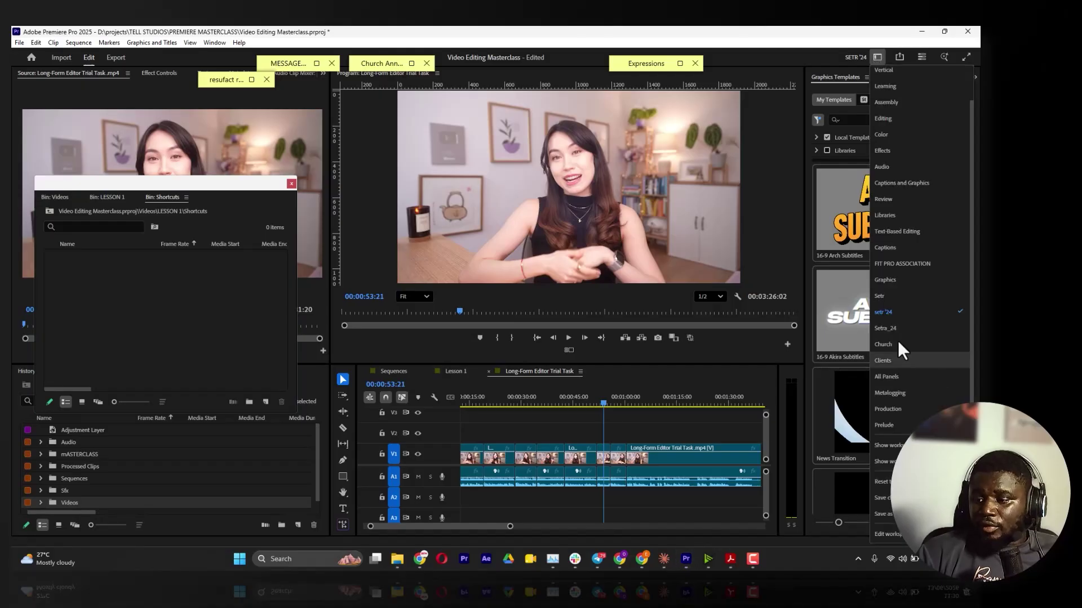
key("Escape")
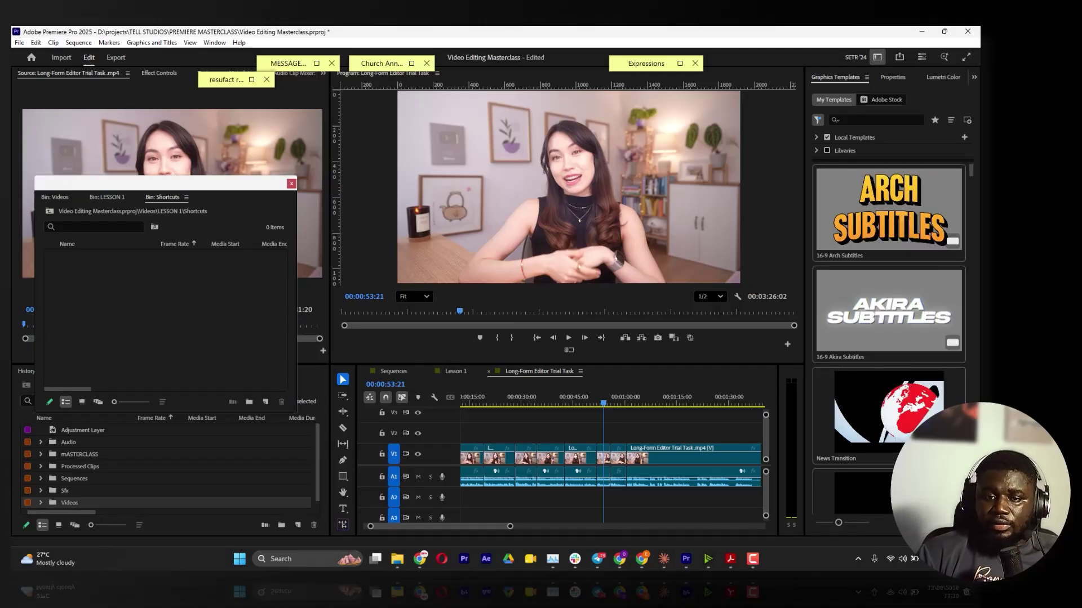
Step: Move the floating bins window to different spots over the Source monitor
left_click_drag(232, 192, 251, 219)
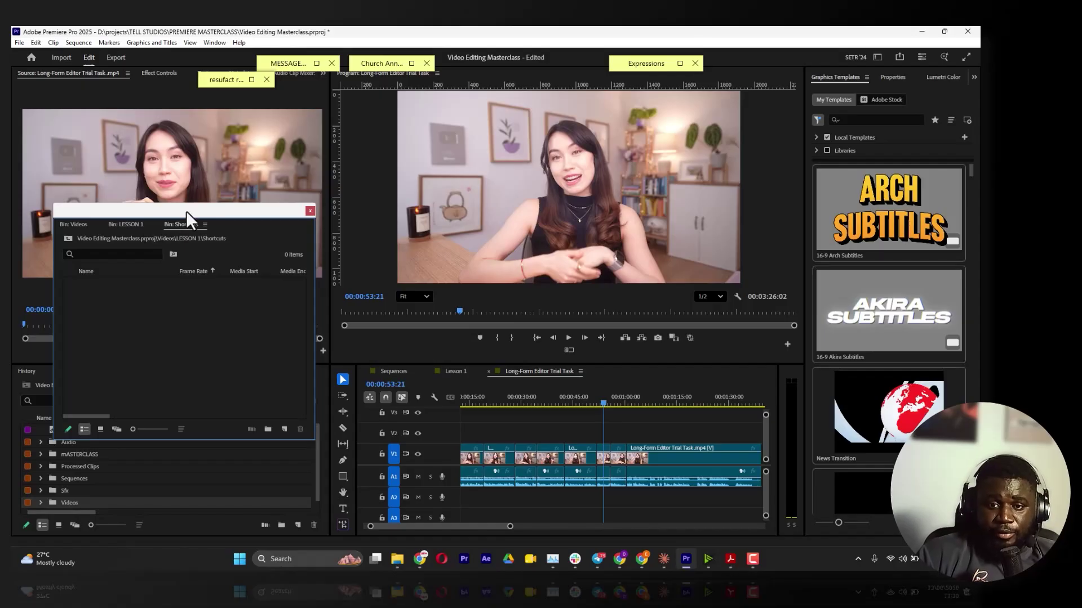
left_click_drag(186, 211, 205, 186)
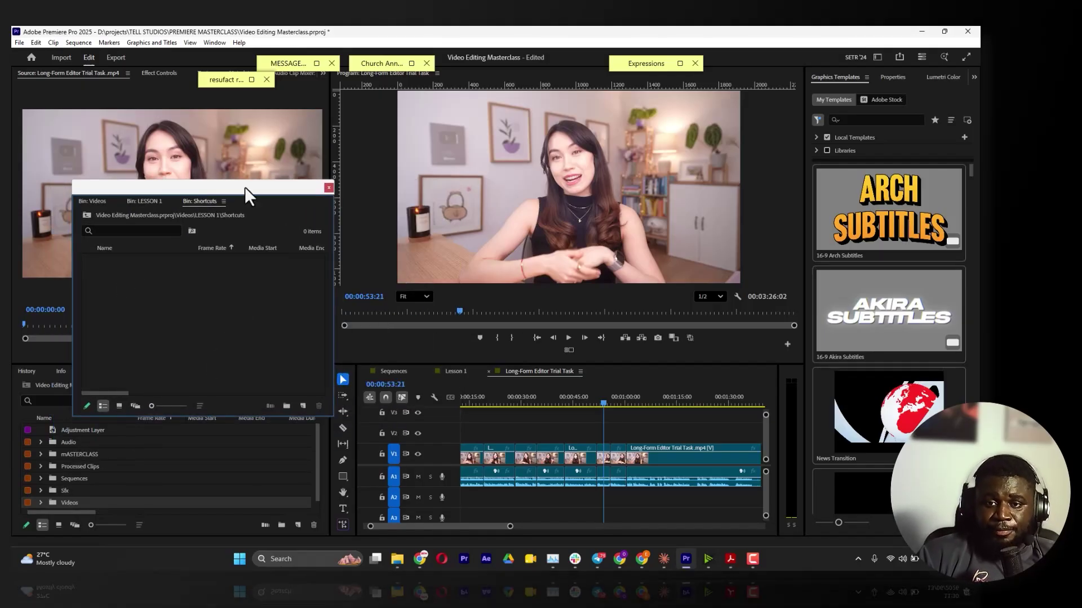
left_click_drag(244, 187, 224, 169)
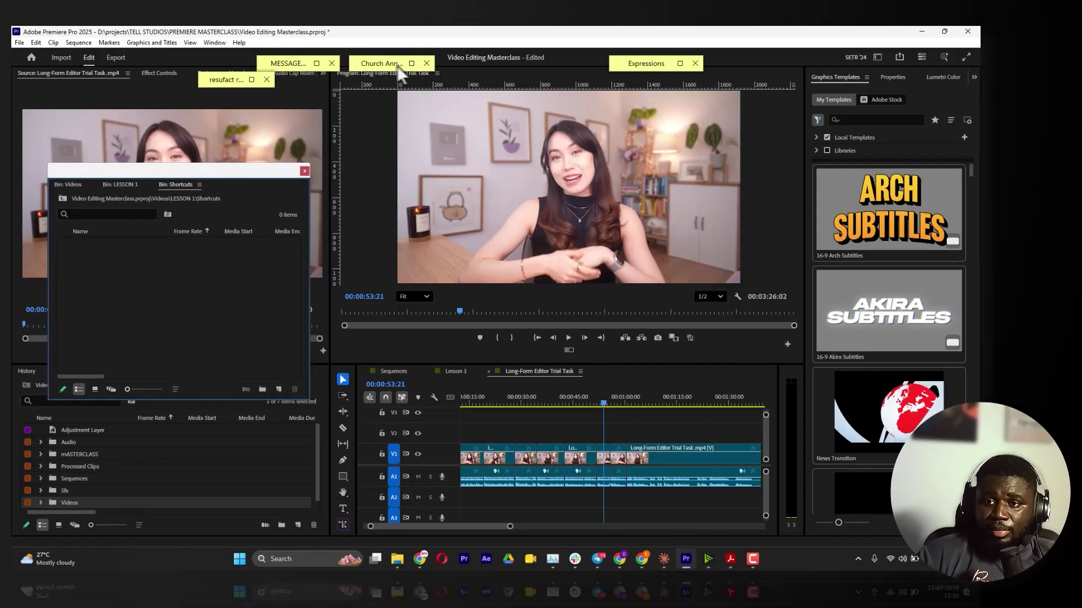
Step: Clear the sticky note away from the Program monitor's title, close that panel and reopen it
left_click_drag(399, 67, 441, 72)
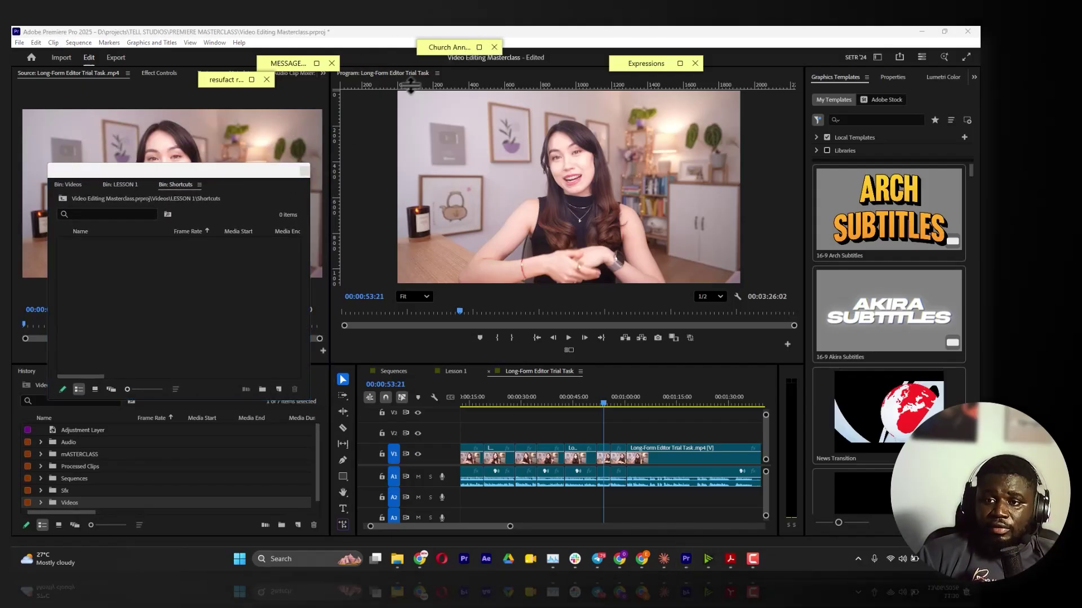
left_click(437, 73)
left_click(446, 79)
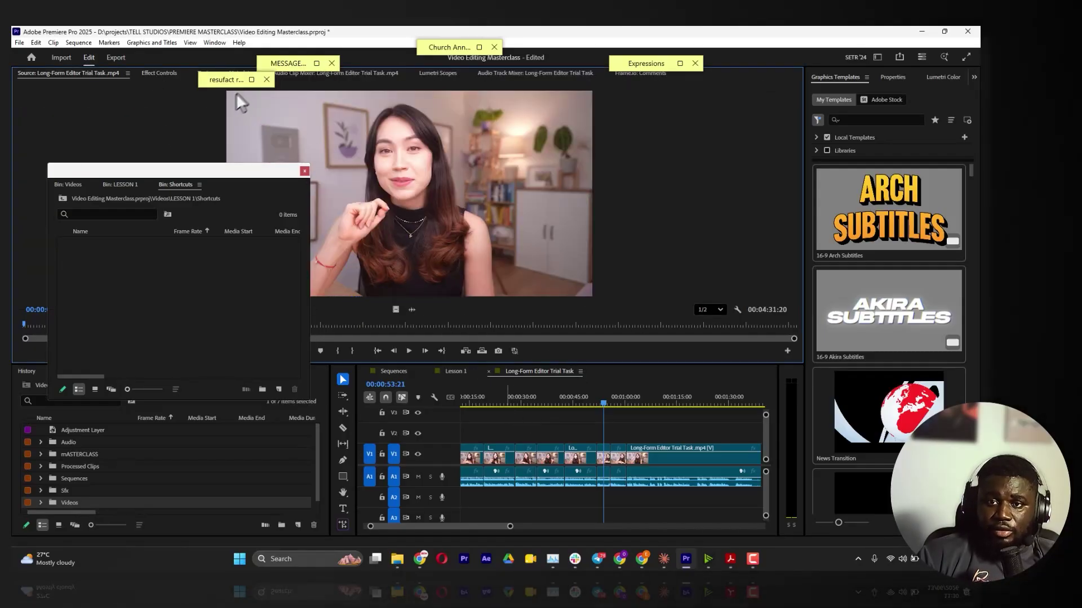
left_click(226, 43)
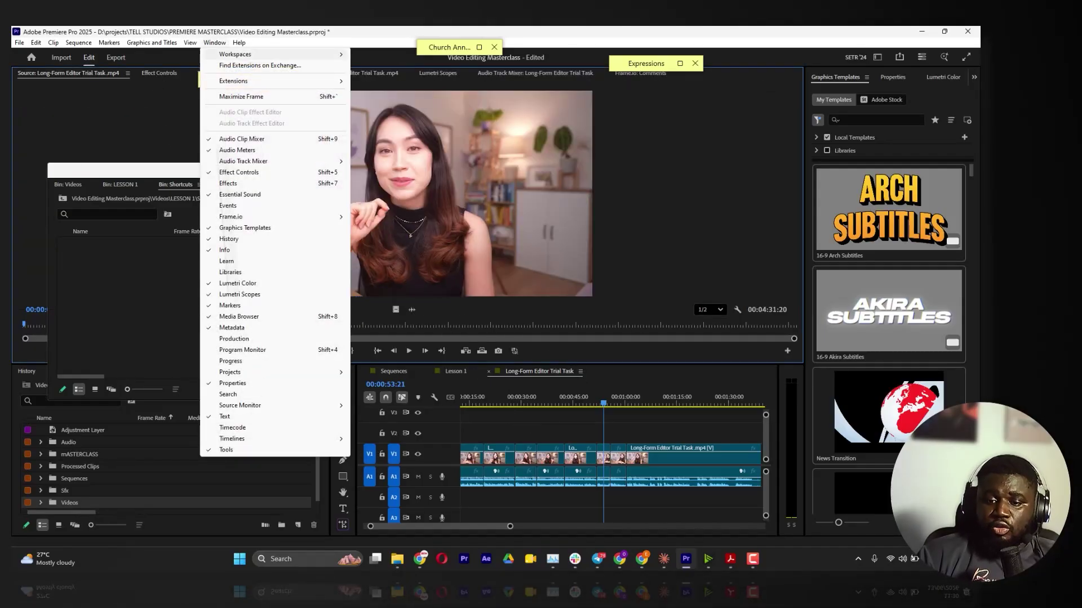
left_click(240, 349)
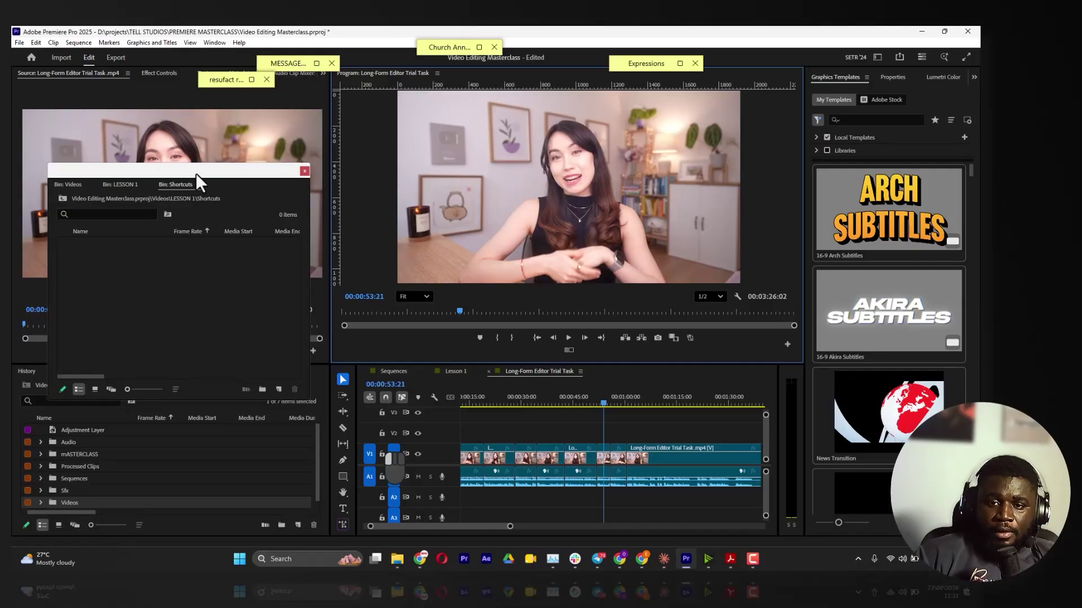
Step: Undock the Shortcuts bin from the floating window and dock it in the Source monitor's panel group
left_click_drag(195, 173, 192, 173)
left_click(879, 56)
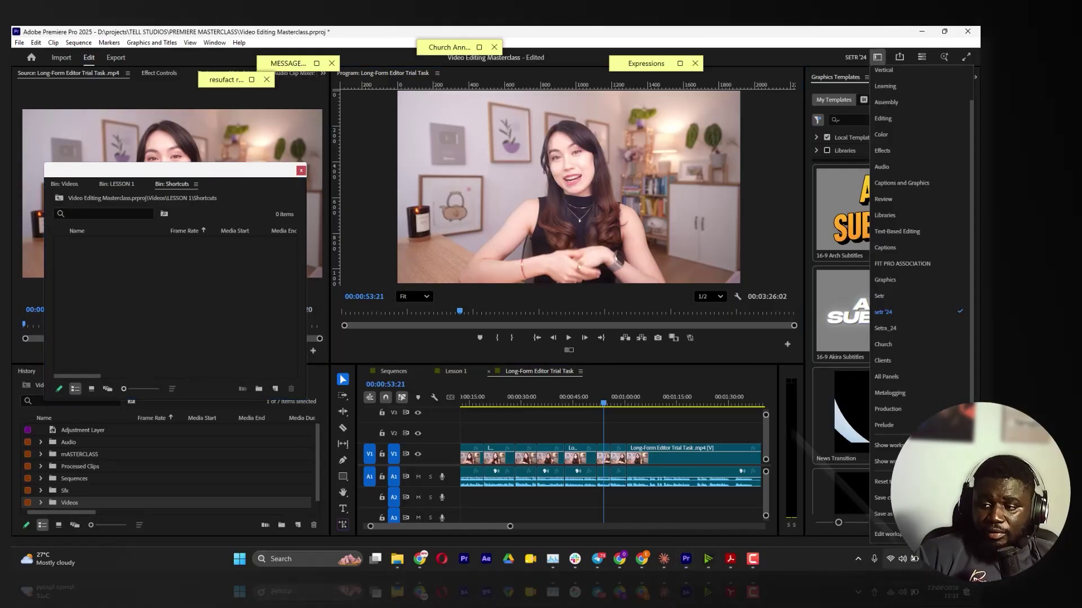
left_click_drag(211, 174, 204, 171)
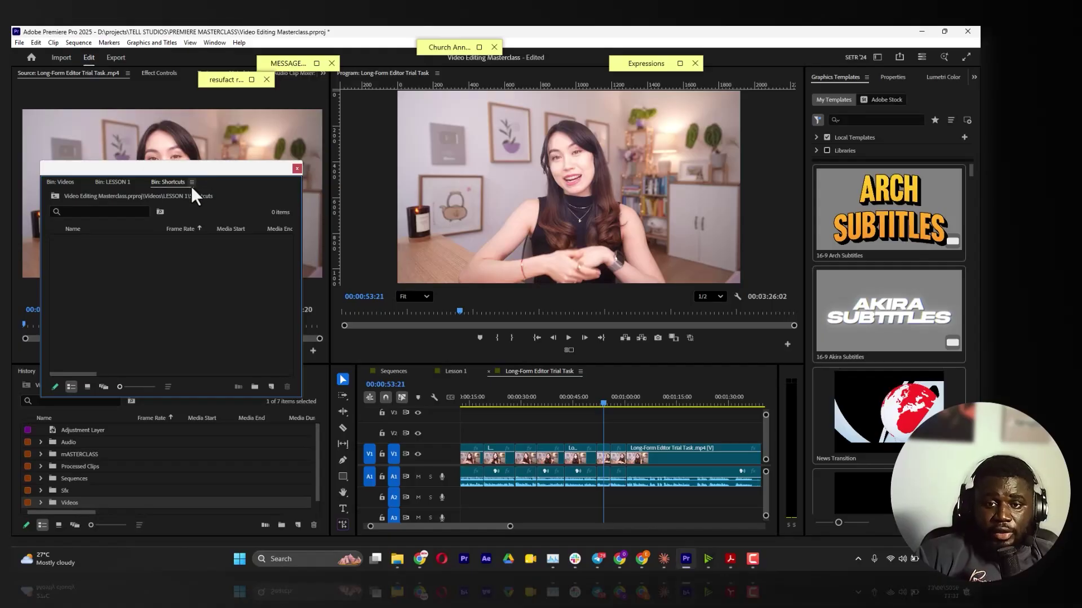
left_click(191, 184)
left_click(212, 156)
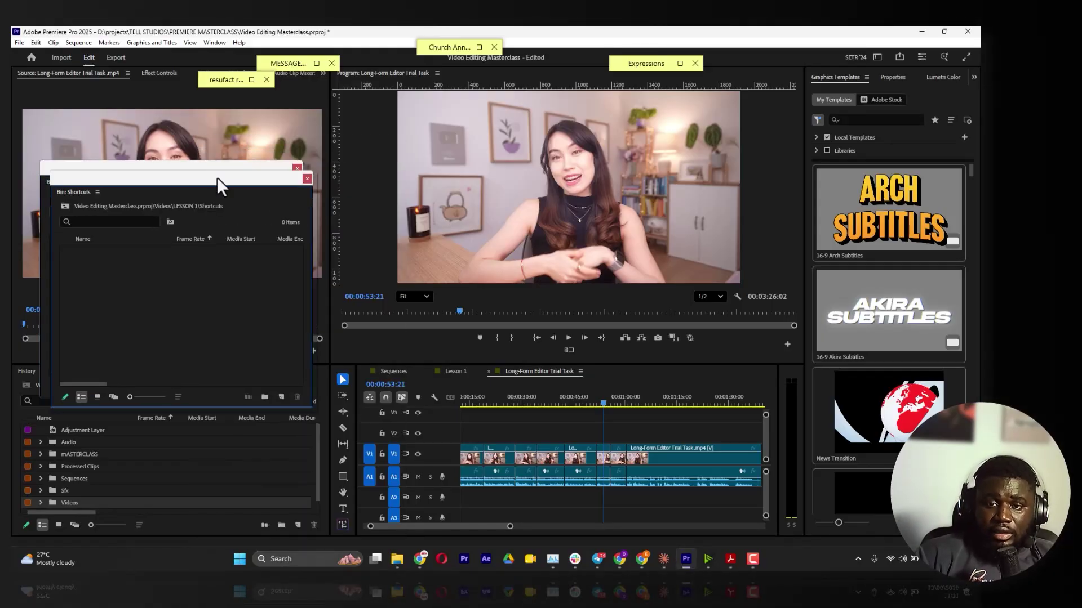
left_click_drag(253, 187, 466, 278)
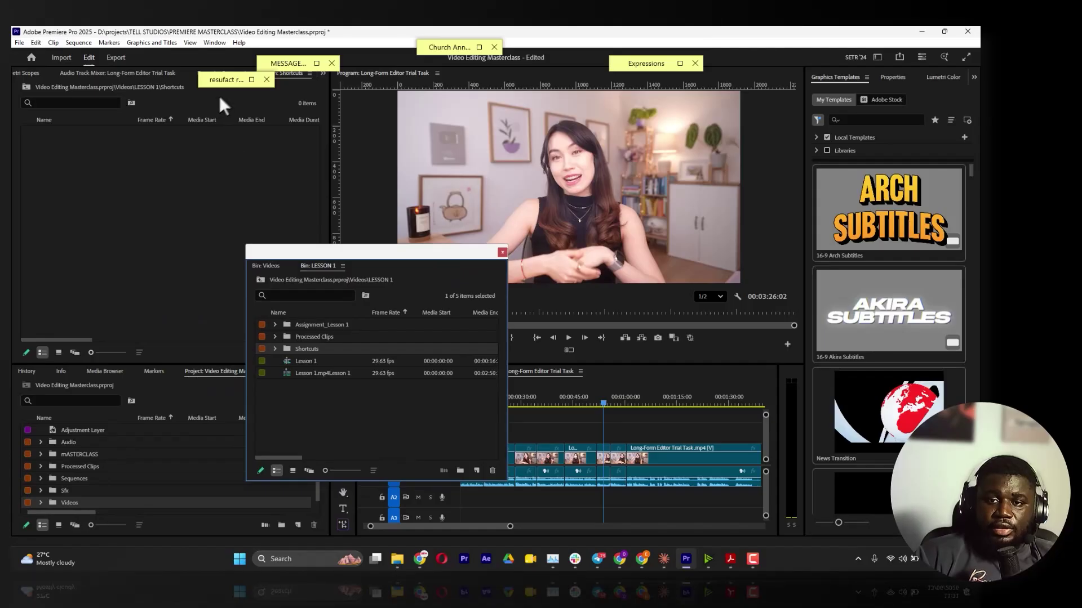
Step: Move the sticky note off the docked Shortcuts bin and reset the setr '24 workspace to its saved layout
left_click_drag(226, 79, 190, 63)
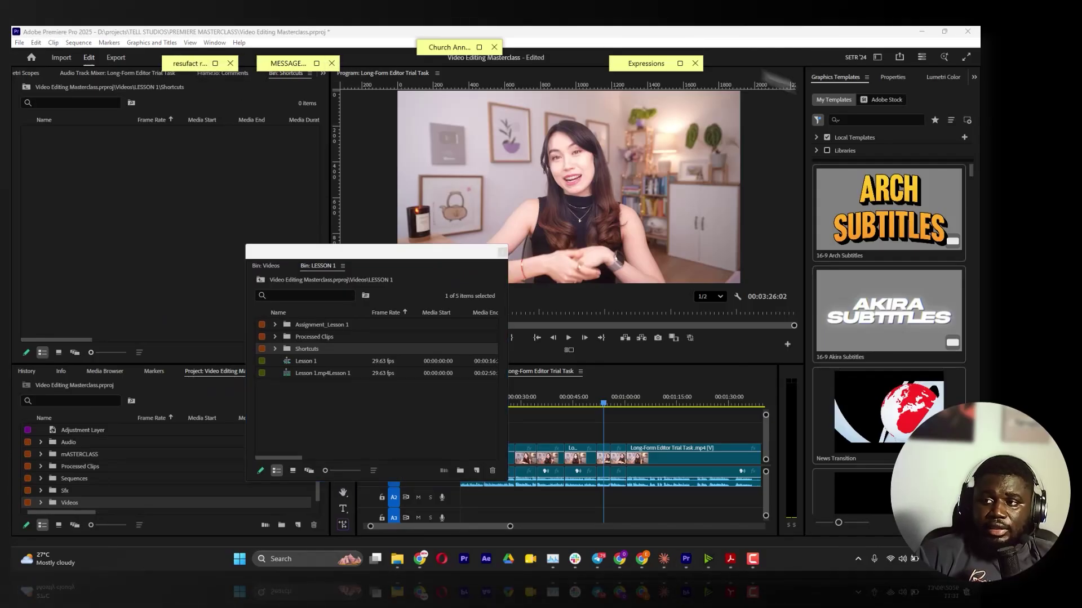
left_click(881, 56)
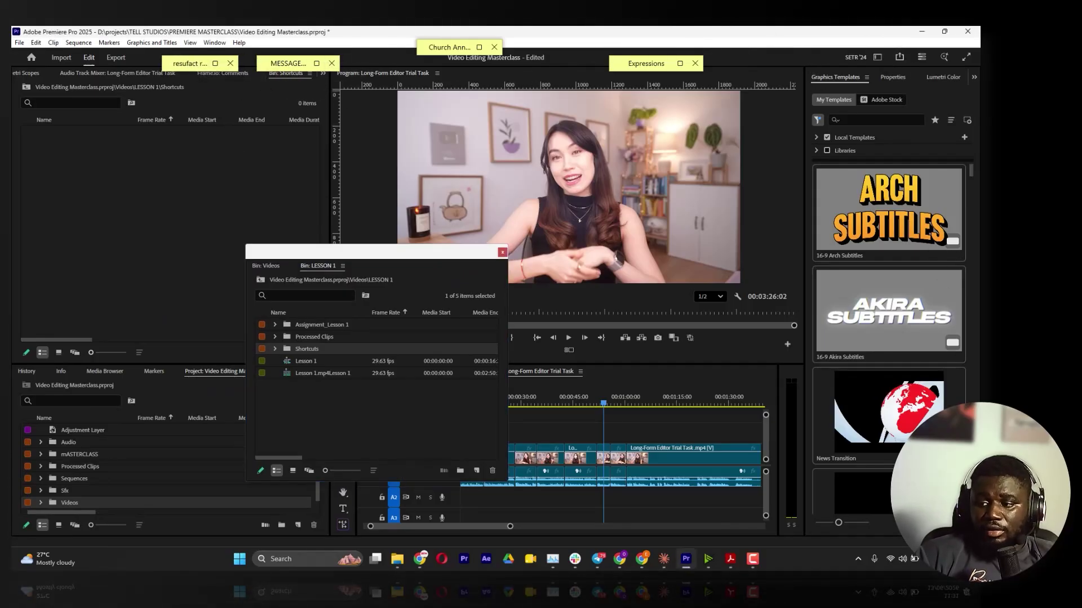
left_click(877, 57)
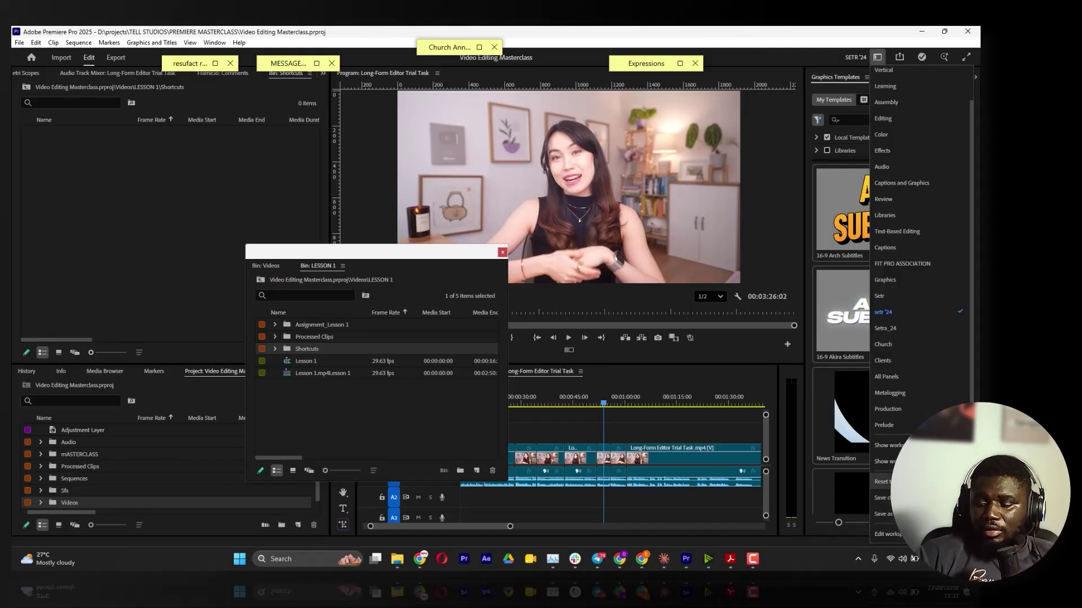
left_click(887, 482)
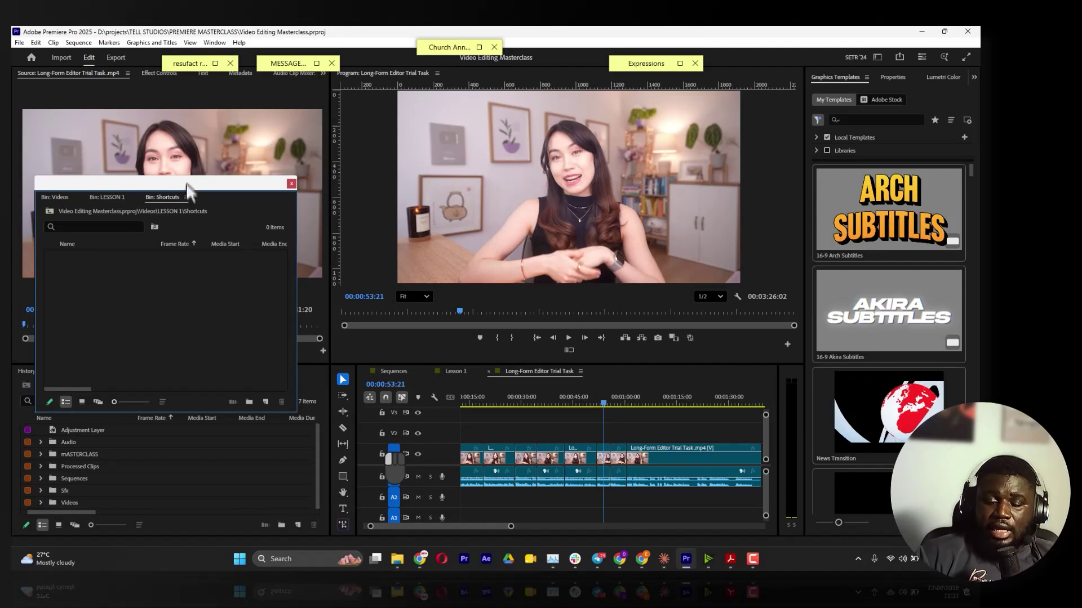
Step: Move the floating bins window lower over the Source monitor and switch to the Color workspace
left_click_drag(186, 184, 185, 231)
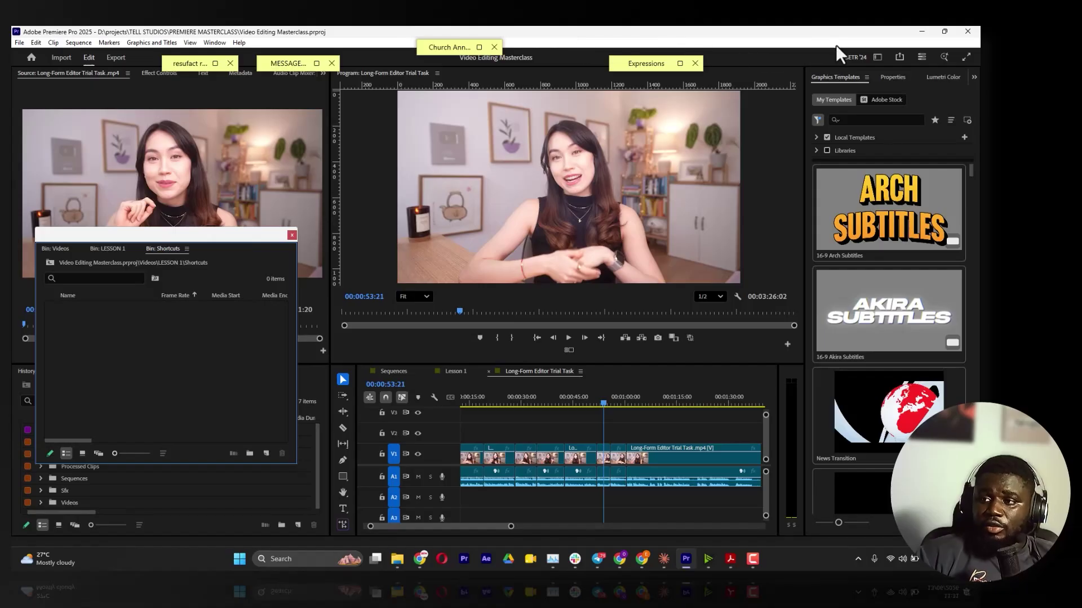
left_click(874, 56)
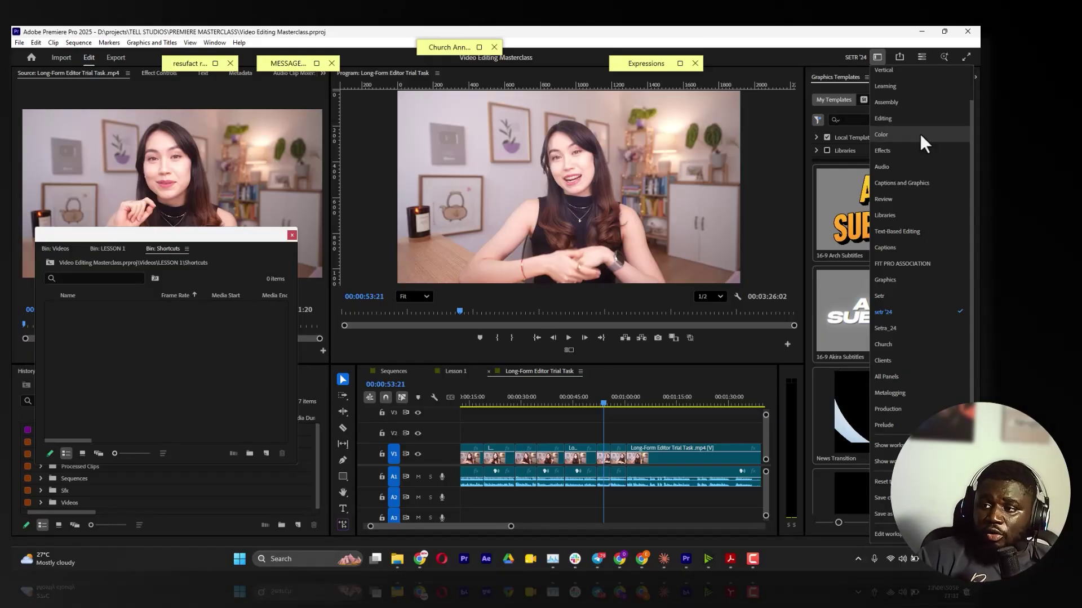
left_click(882, 482)
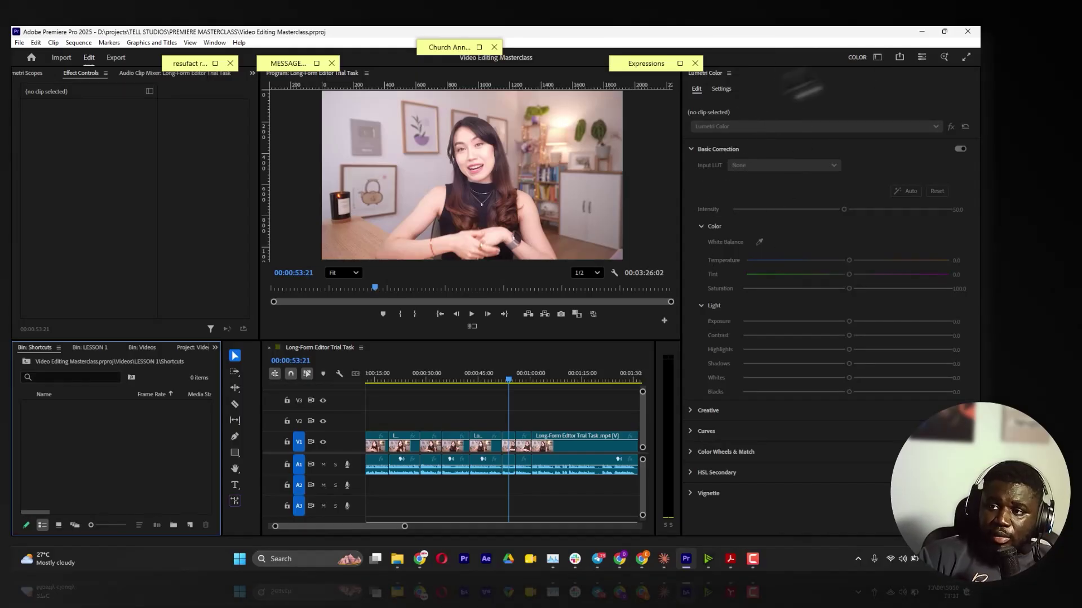
Step: Switch to the Editing workspace and return to the setr '24 workspace
left_click(876, 58)
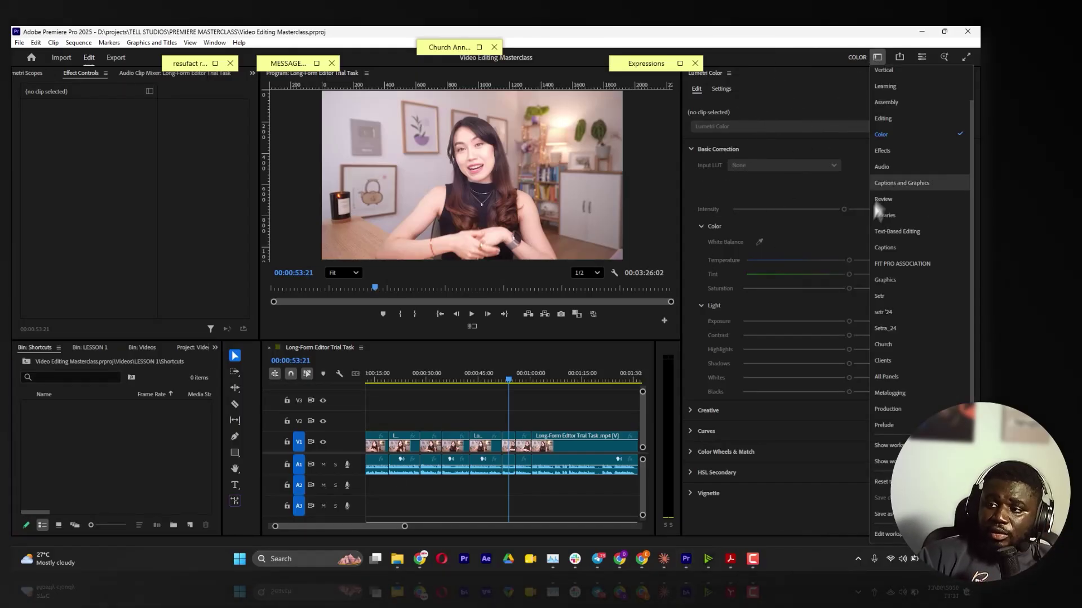
left_click(892, 119)
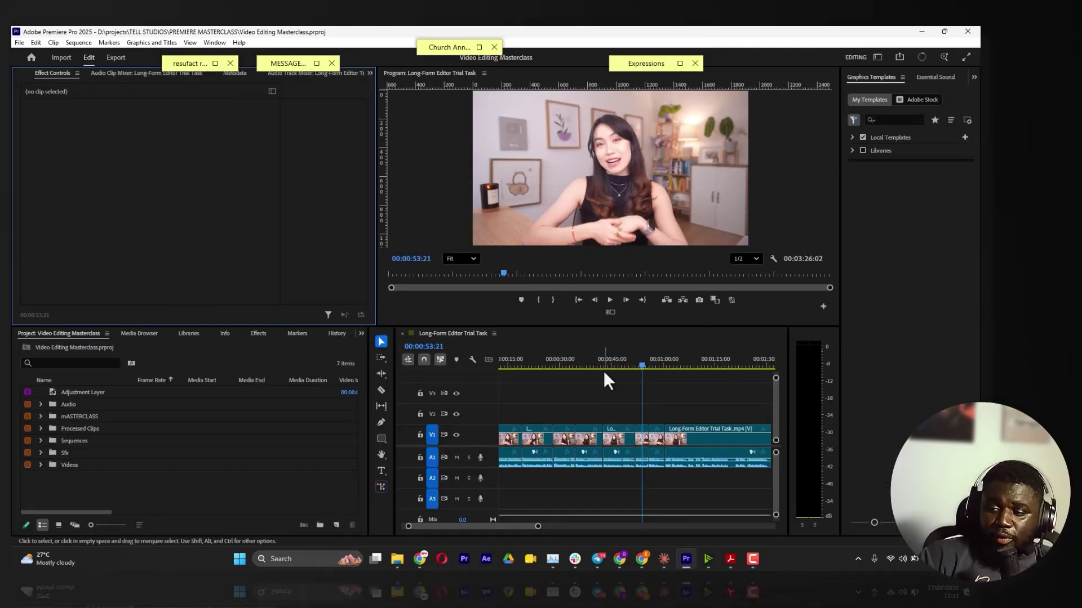
left_click(877, 56)
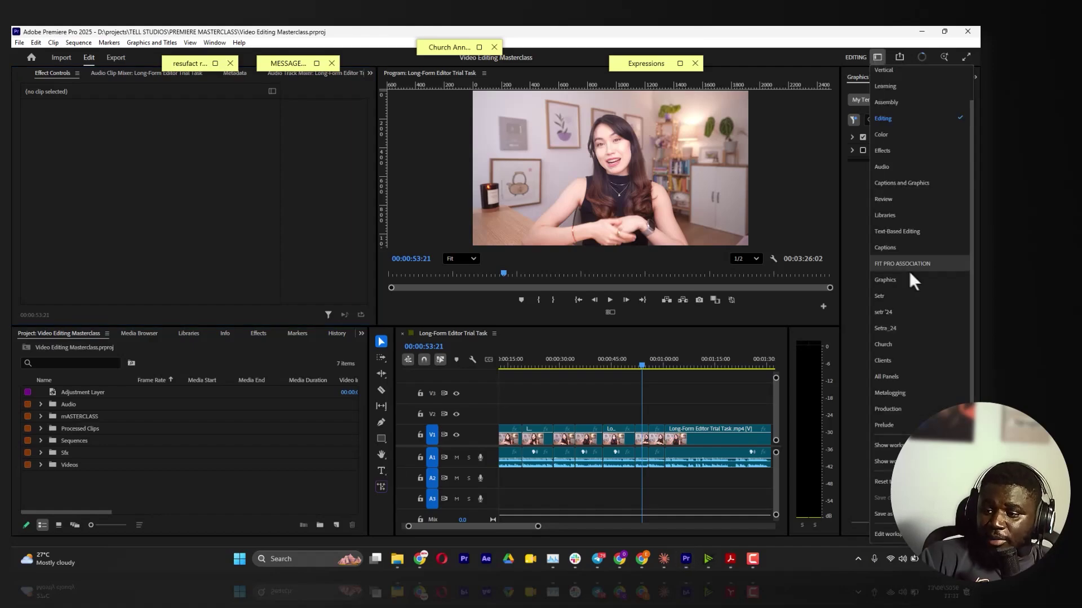
left_click(894, 312)
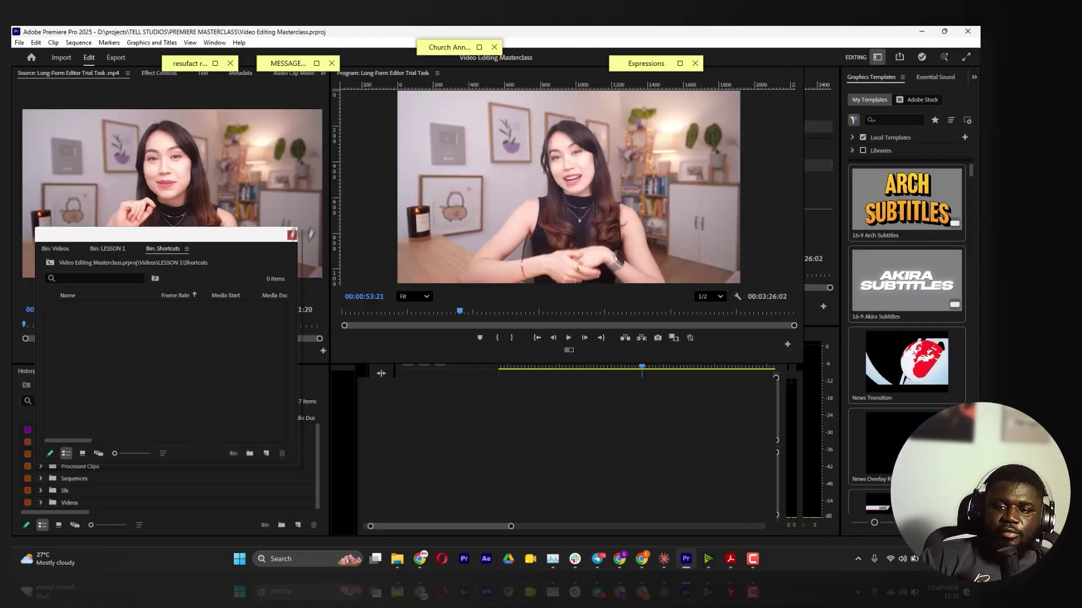
Step: Scrub the playhead of the Long-Form Editor Trial Task sequence to 00:00:29:14
left_click(503, 403)
left_click_drag(503, 402, 520, 405)
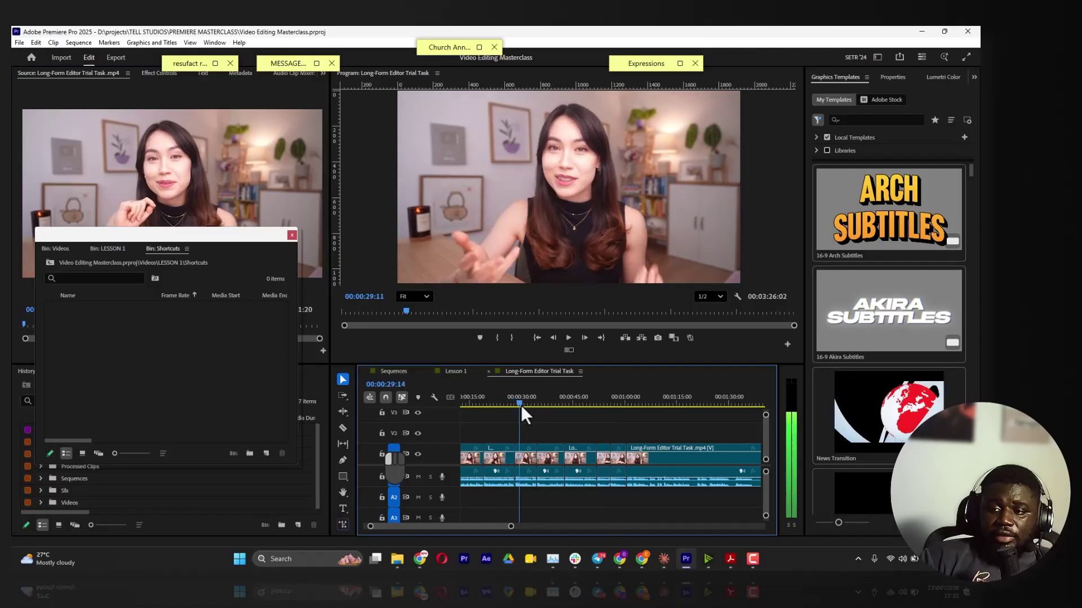
Step: Switch to the shortcuts PDF in Acrobat, read the Fast Browsing & Navigation section and return to Premiere Pro
left_click(732, 556)
scroll(434, 228, "down", 6)
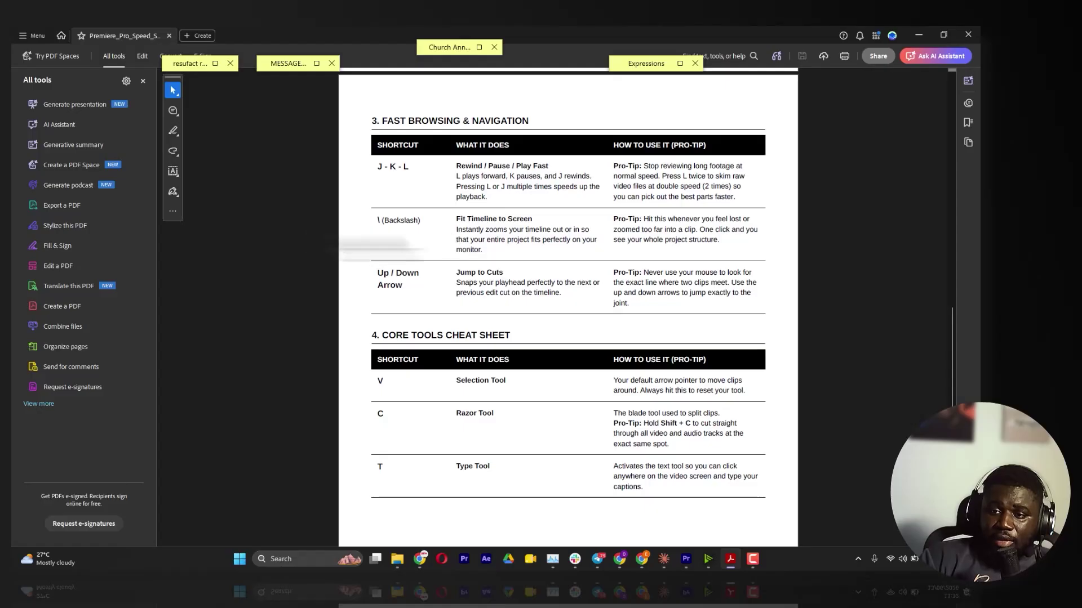
key("alt+Tab")
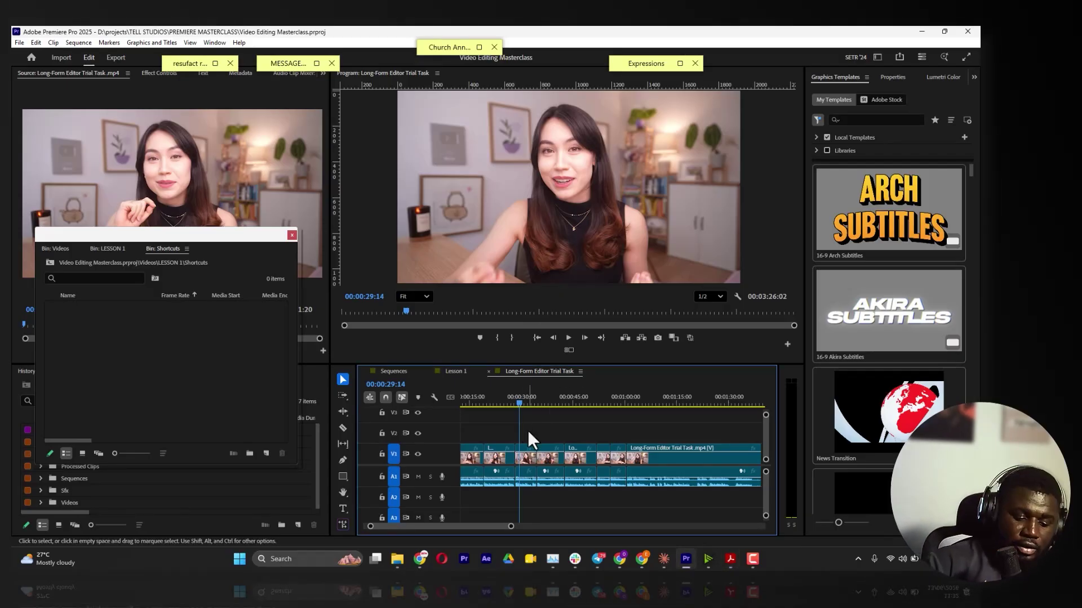
Step: Fit the whole sequence to the timeline's width and move the playhead to 00:00:17:11
key("backslash")
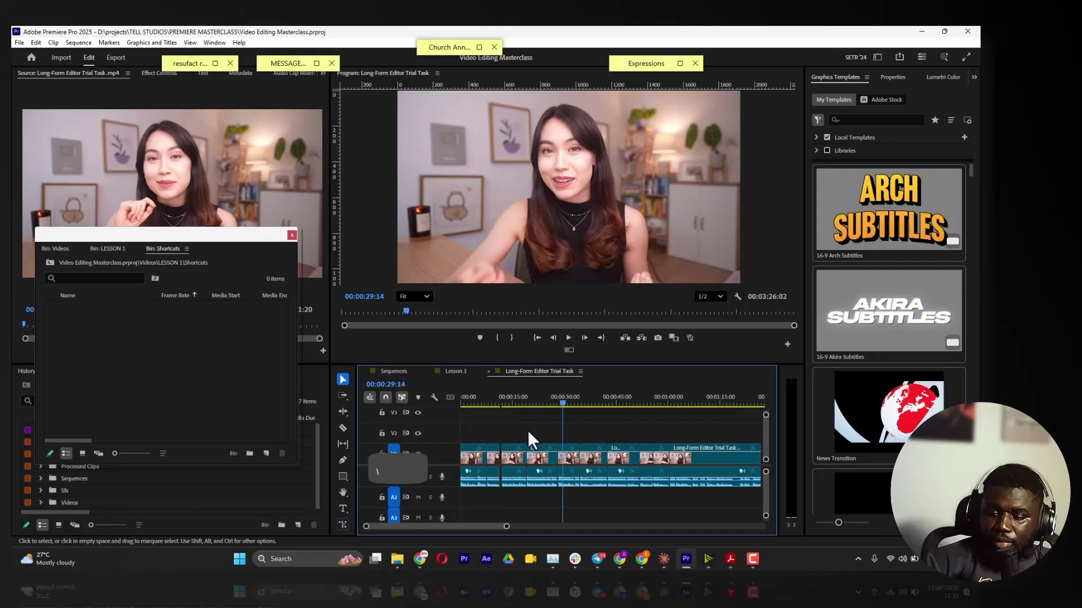
key("backslash")
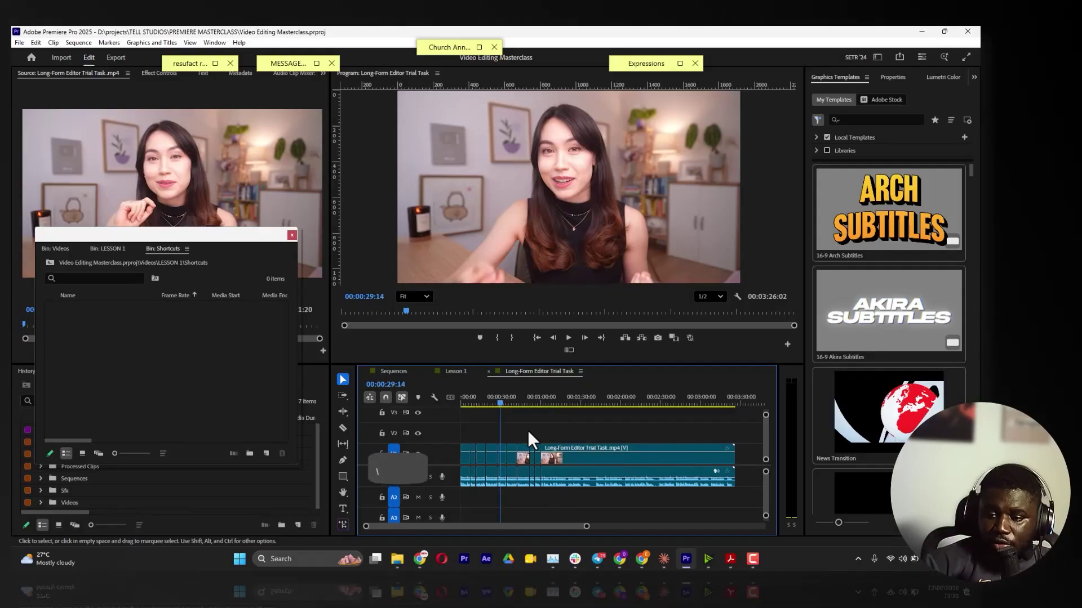
left_click(485, 400)
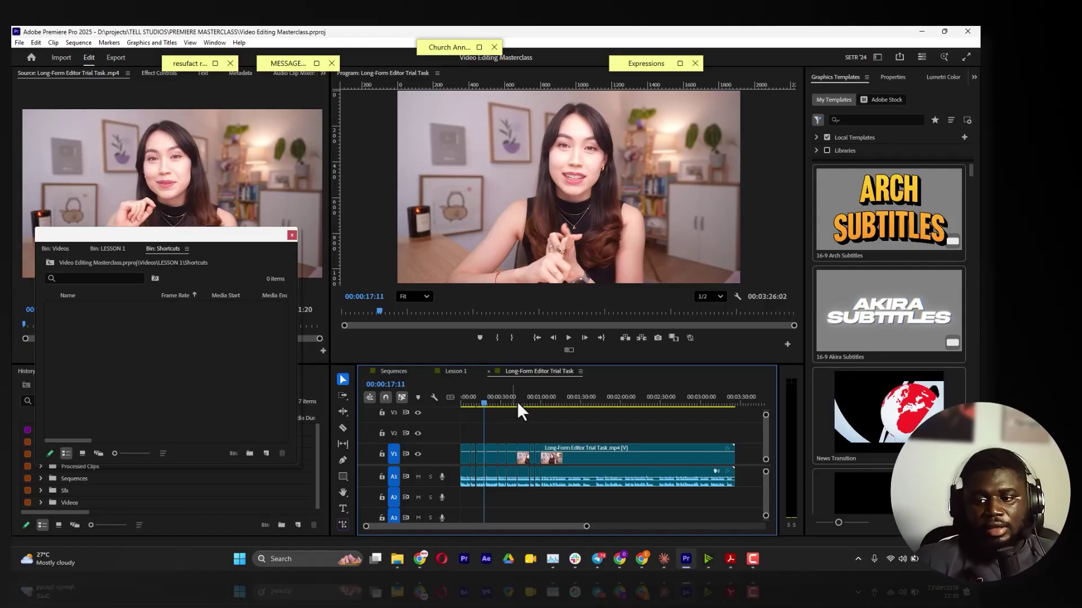
Step: Recheck the shortcuts PDF in Acrobat, then return to Premiere Pro and move the playhead to the sequence start
key("alt+Tab")
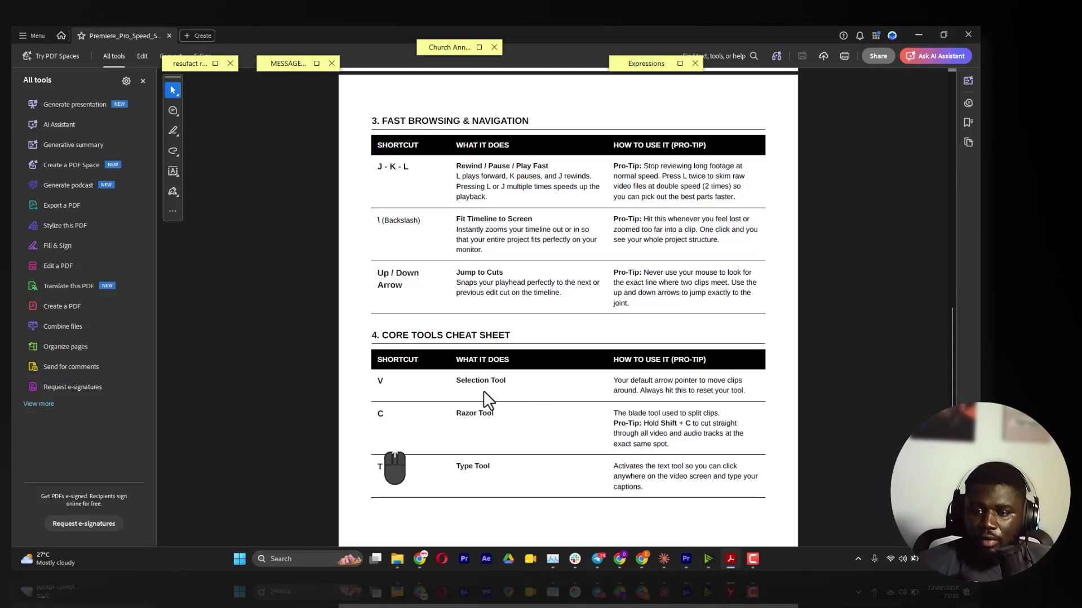
key("alt+Tab")
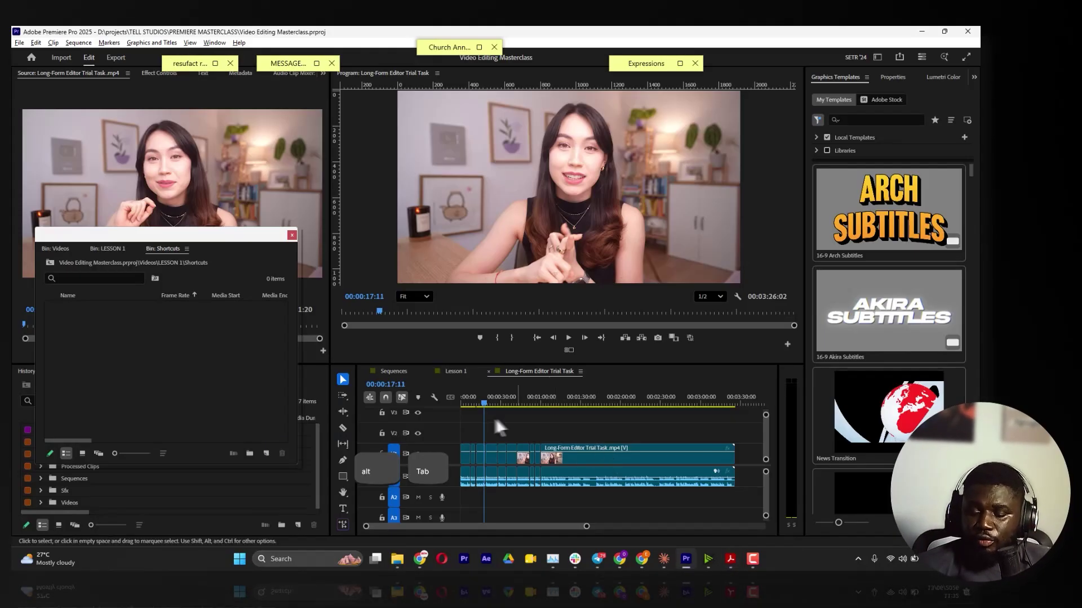
left_click(483, 406)
key("Home")
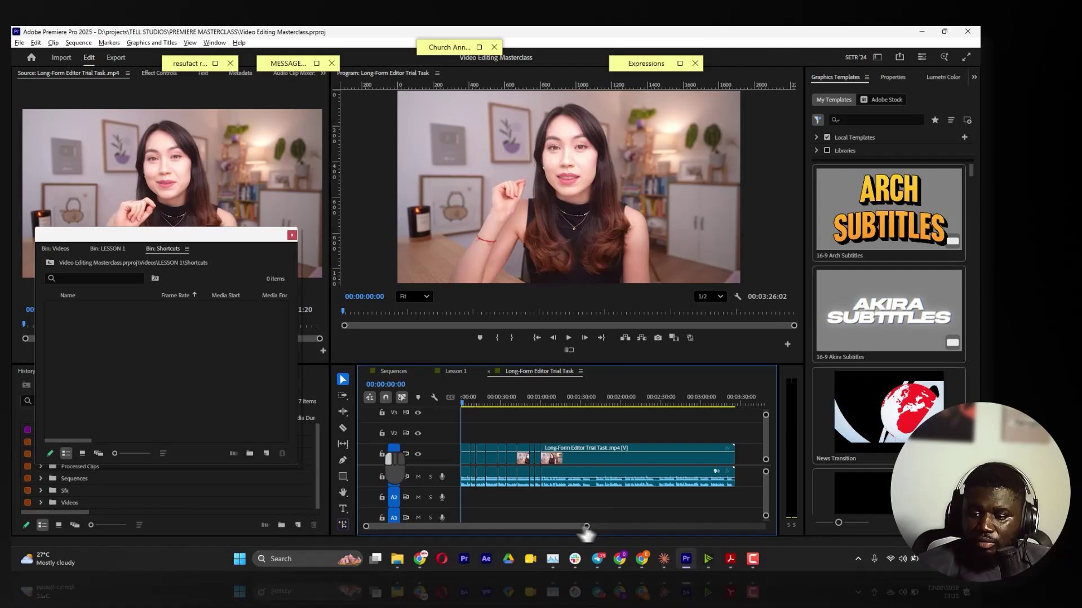
Step: Enlarge the opening clips in the timeline and jump the playhead forward cut by cut to the edit point at 00:00:51:24
left_click_drag(586, 526, 417, 526)
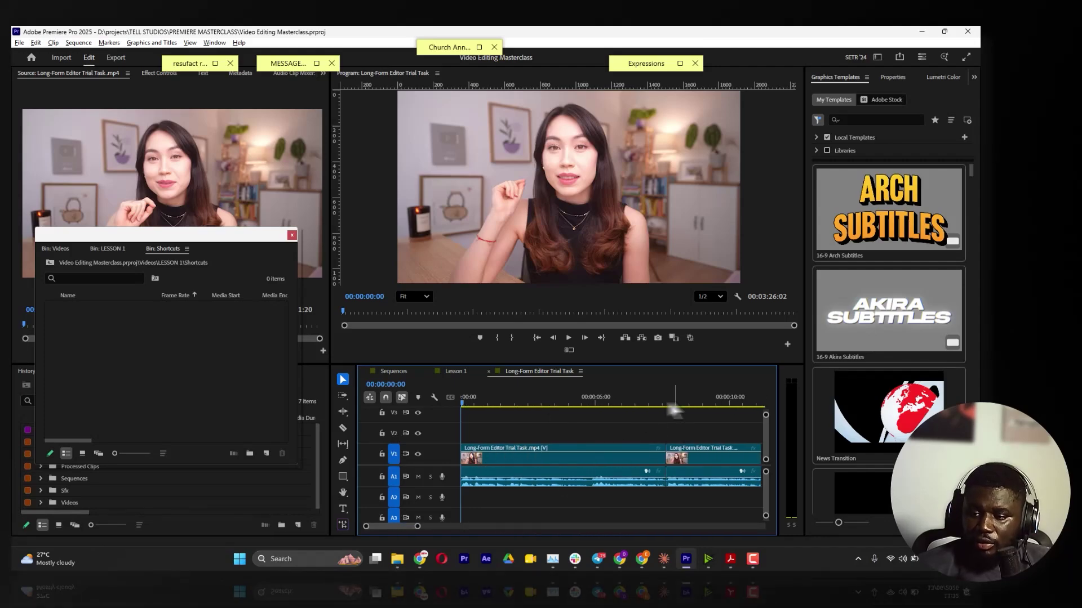
key("space")
key("Down")
key("Down")
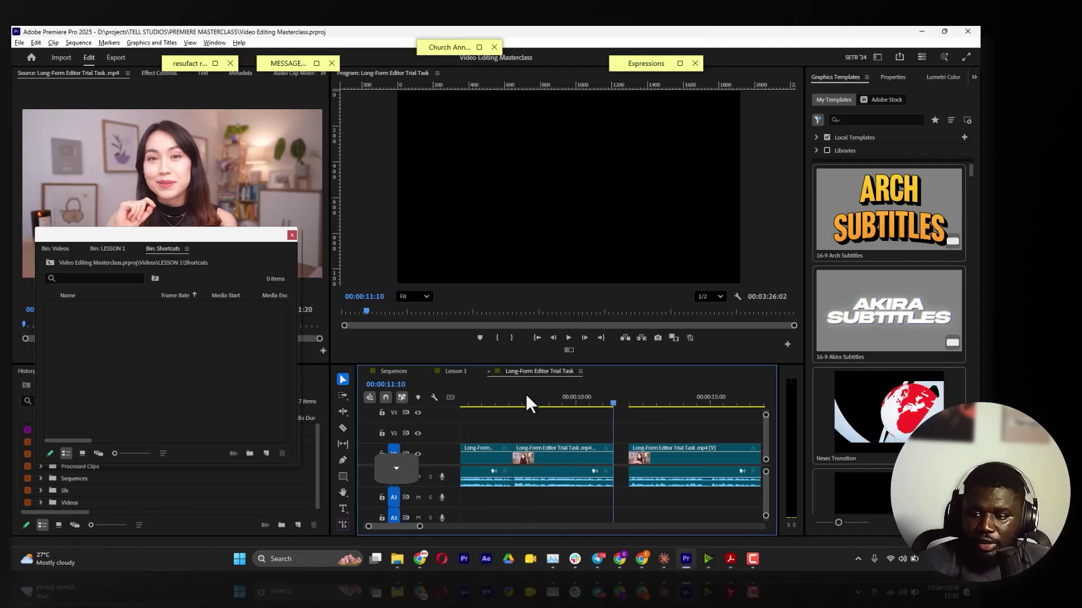
key("Down")
key("Down")
key("Down")
key("Down")
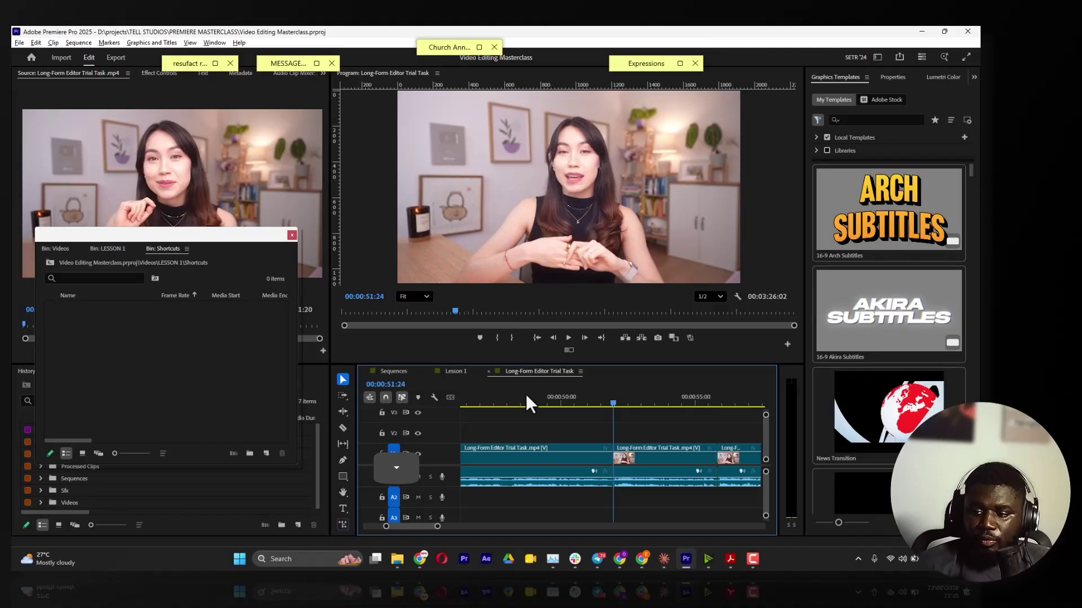
Step: Jump the playhead back and forth between neighbouring cuts, finishing on the edit point at 00:00:55:21
key("Up")
key("Down")
key("Up")
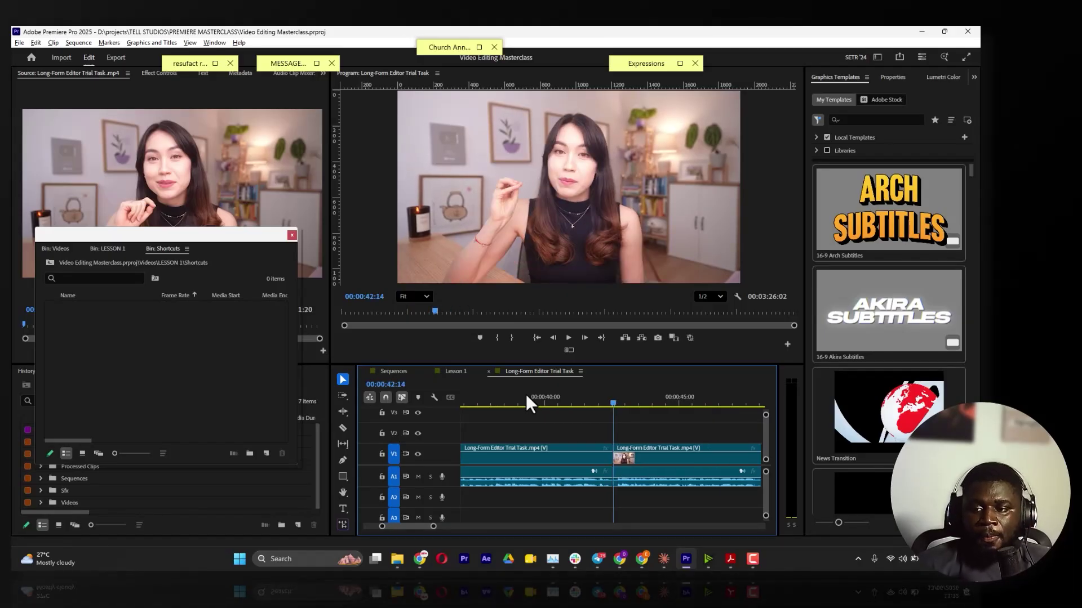
key("Down")
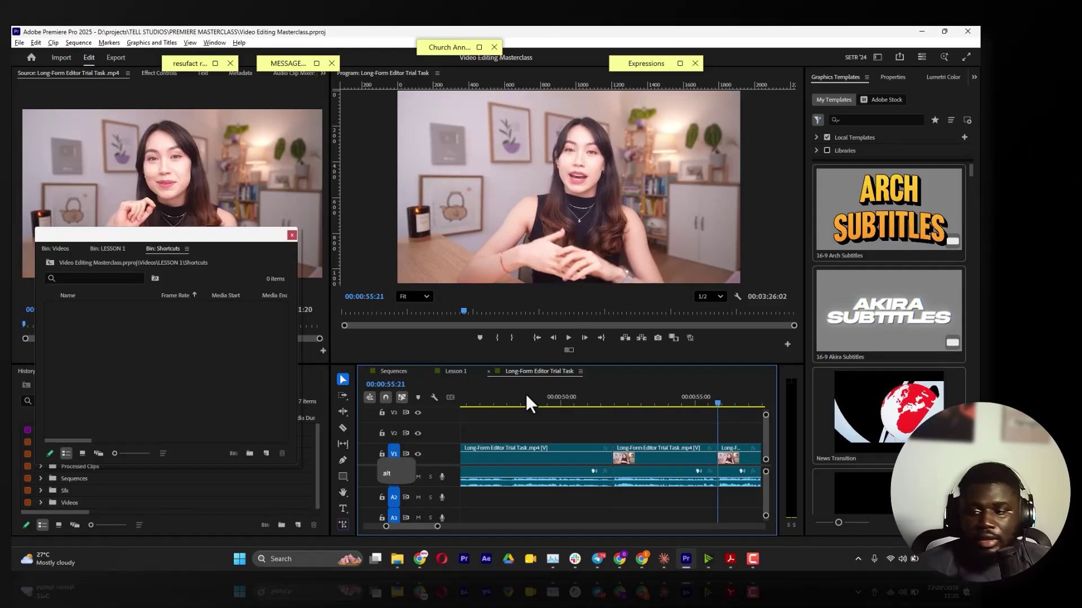
Step: Switch to the shortcuts PDF in Acrobat, read the Pacing & Timeline Control section and return to Premiere Pro
key("alt+Tab")
scroll(532, 327, "up", 5)
scroll(532, 333, "up", 3)
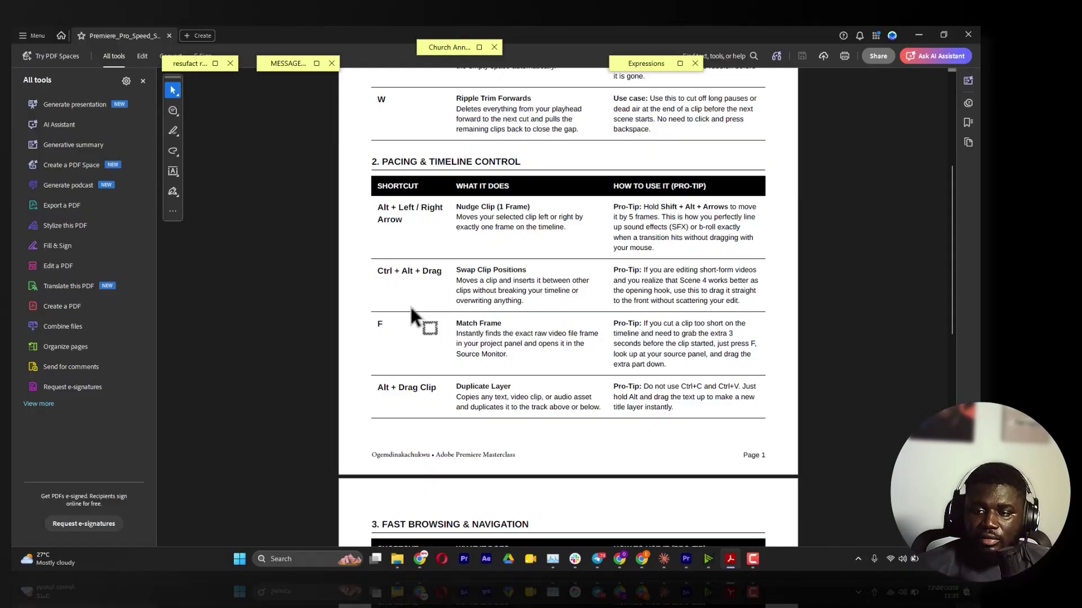
key("alt+Tab")
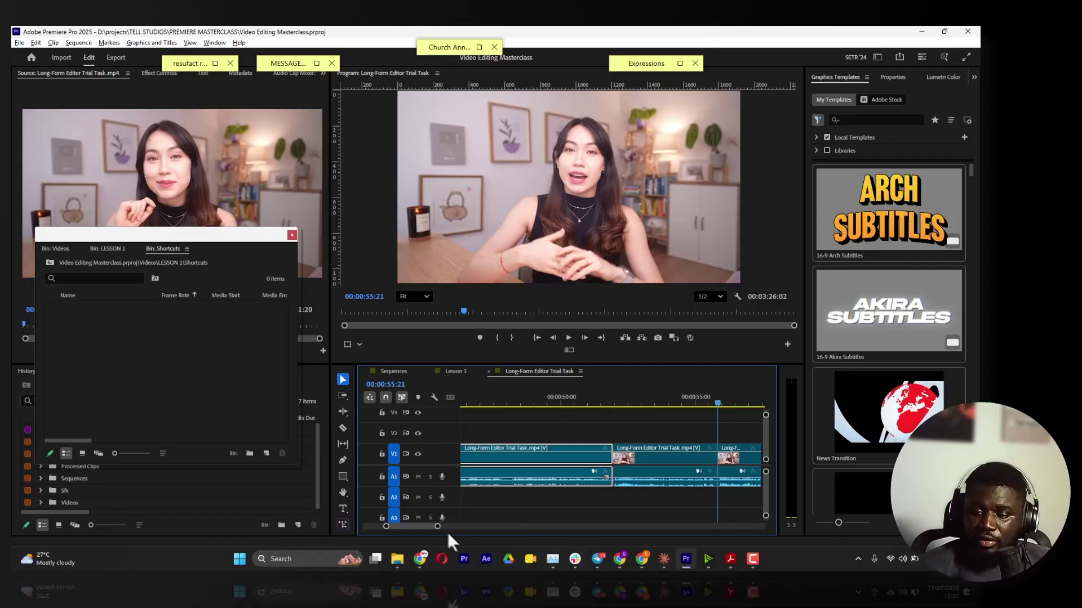
Step: Load Lesson 1.mp4Lesson 1 from the LESSON 1 bin into the Source Monitor and replace it there with the timeline clip at 00:00:47:22
left_click_drag(437, 526, 496, 526)
left_click_drag(168, 250, 267, 177)
left_click(206, 178)
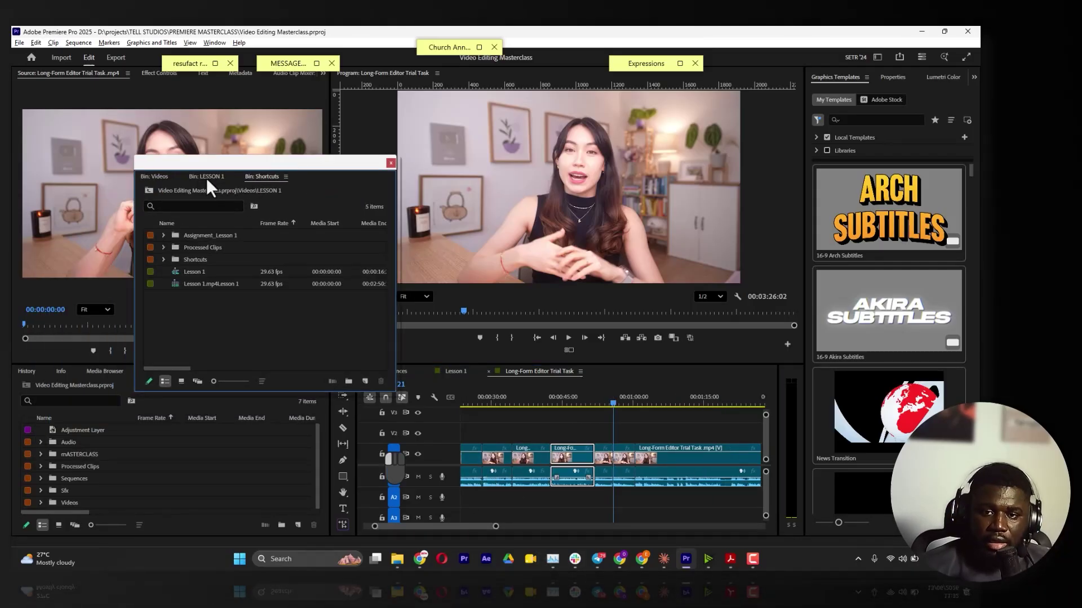
double_click(173, 283)
left_click_drag(266, 163, 165, 313)
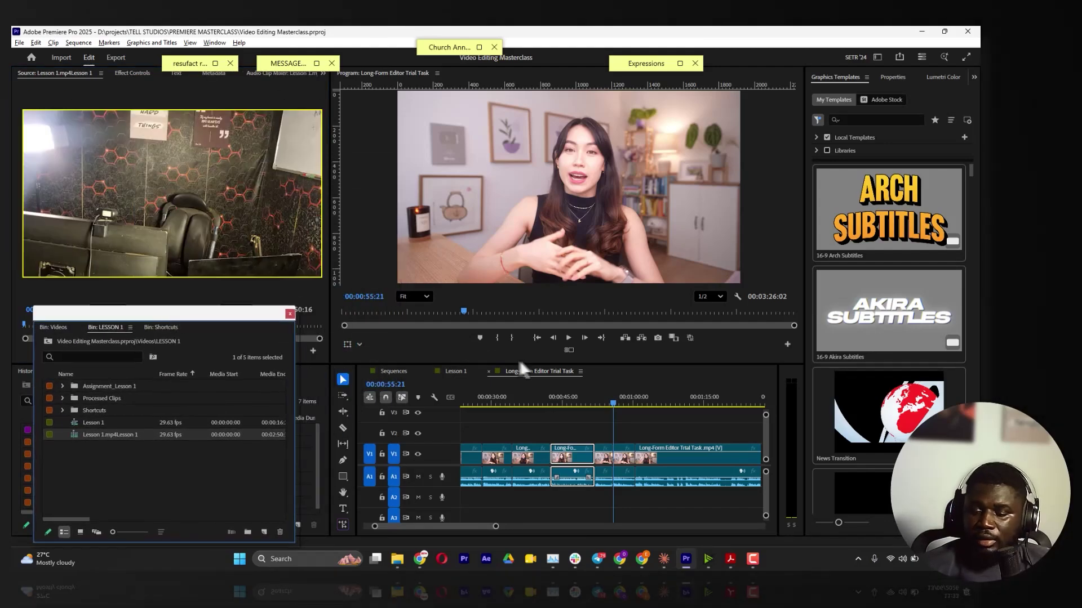
left_click(576, 403)
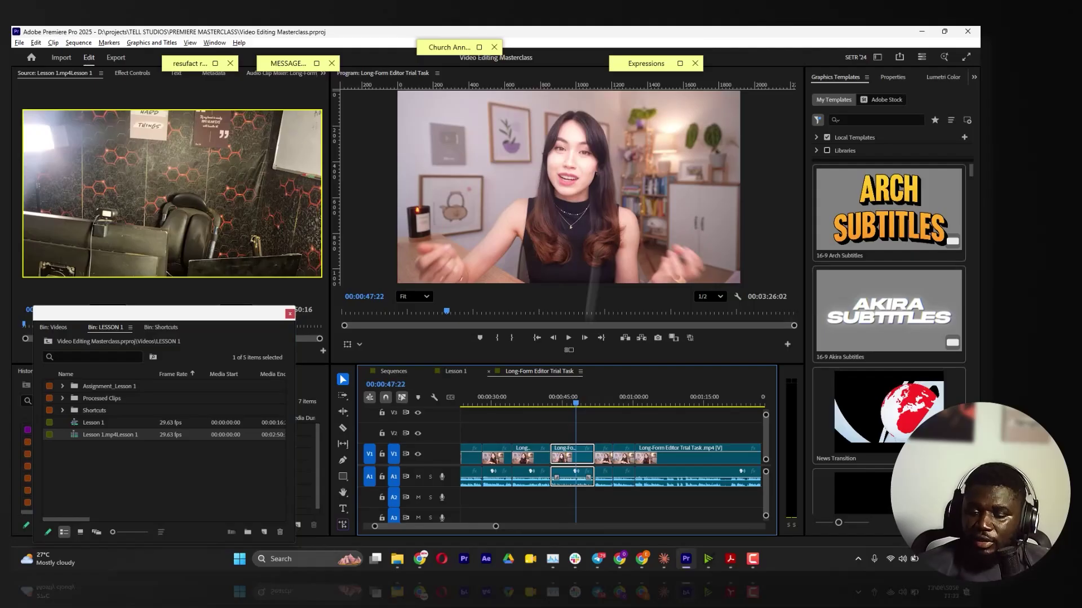
double_click(583, 458)
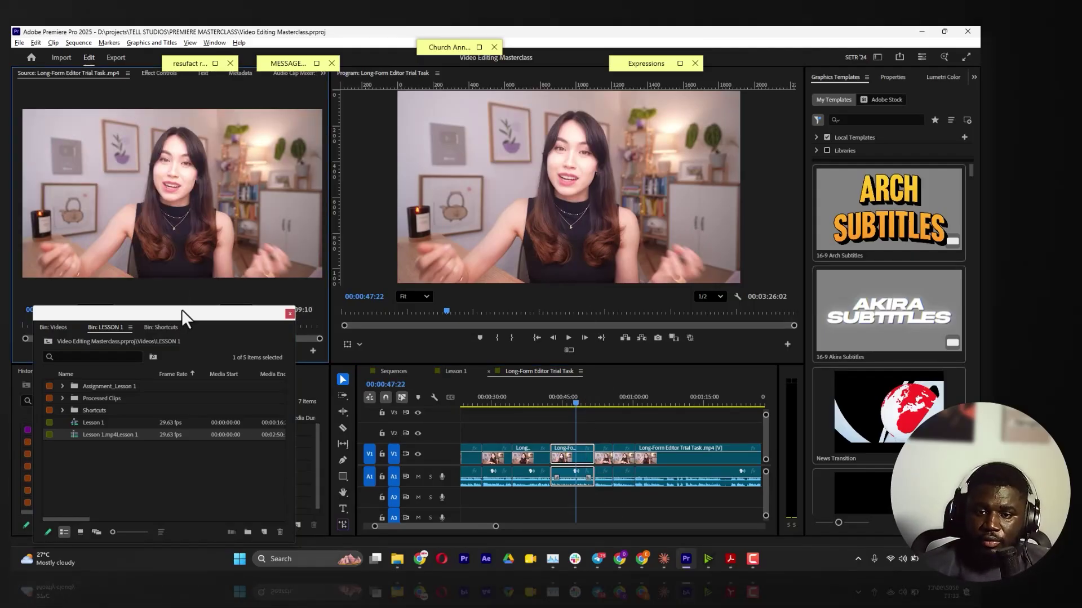
Step: Review the Match Frame and Duplicate Layer entries in the shortcuts PDF in Acrobat, and return to Premiere Pro
key("alt+Tab")
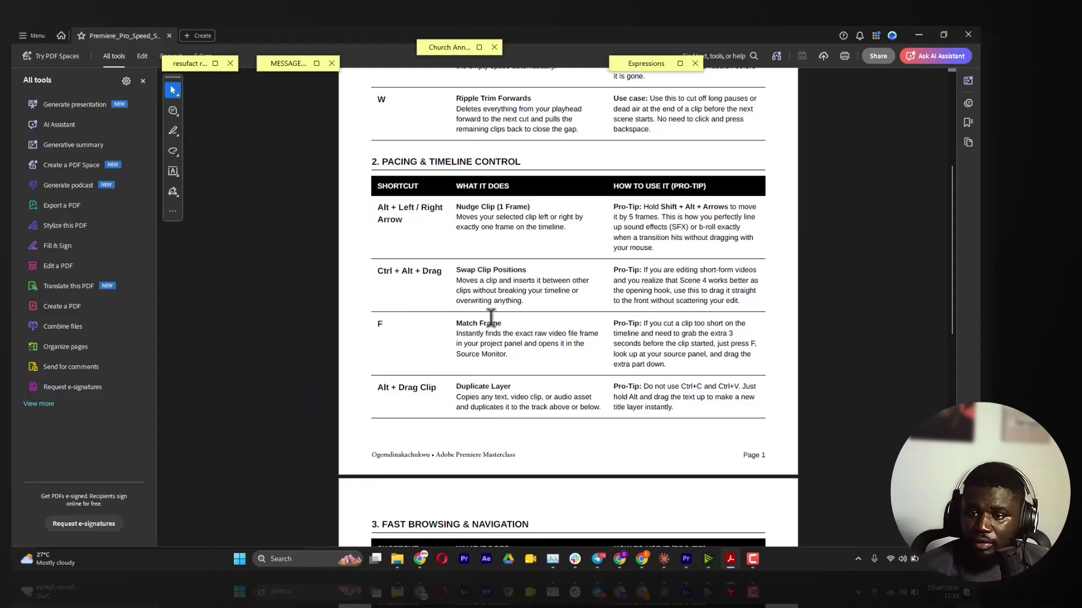
scroll(493, 321, "up", 3)
scroll(501, 326, "down", 2)
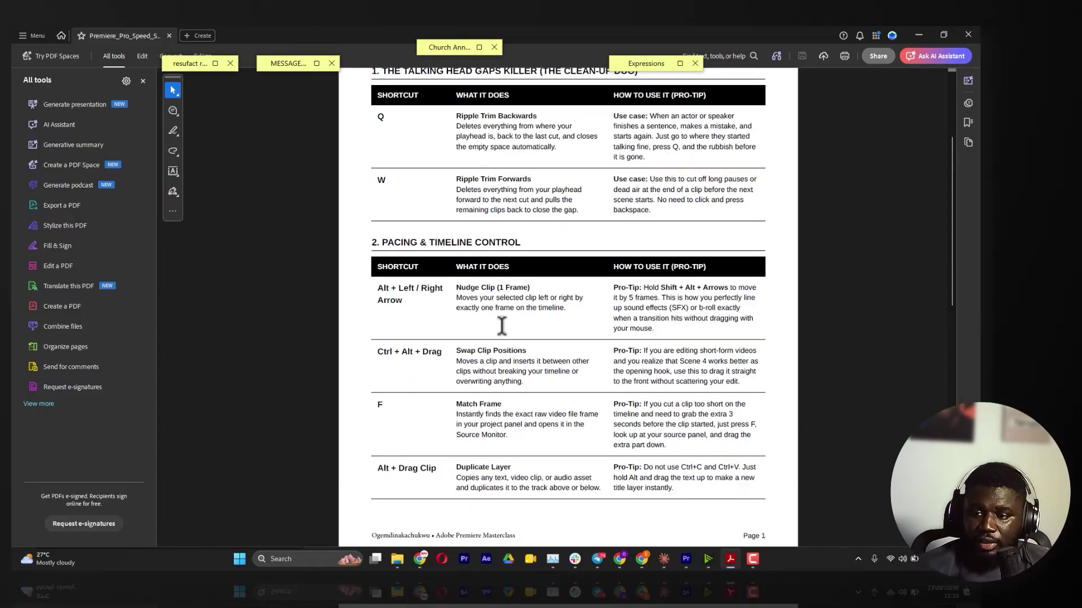
scroll(507, 370, "down", 2)
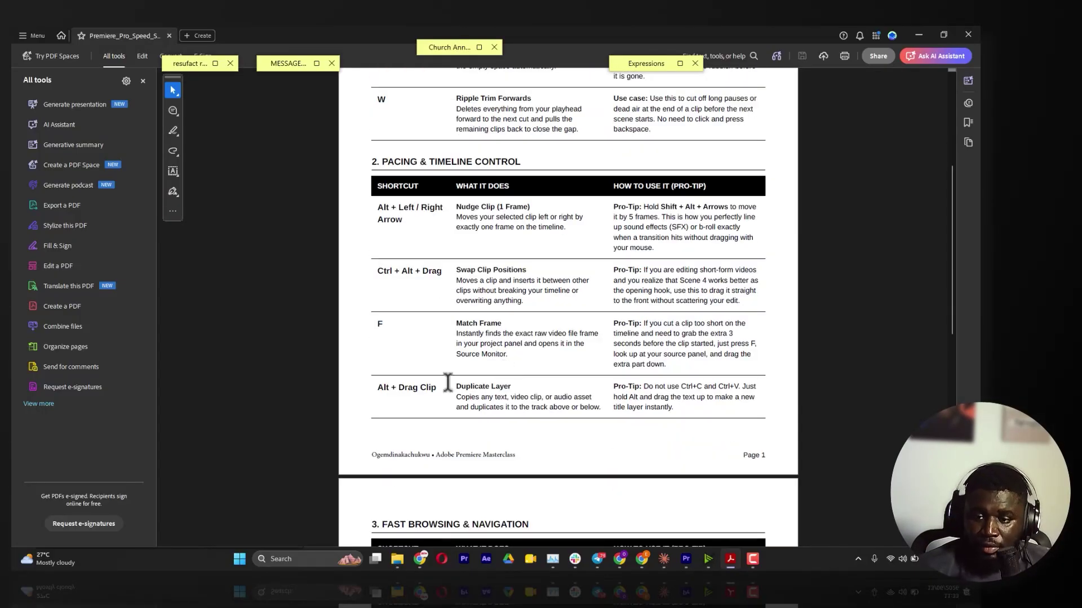
key("alt+Tab")
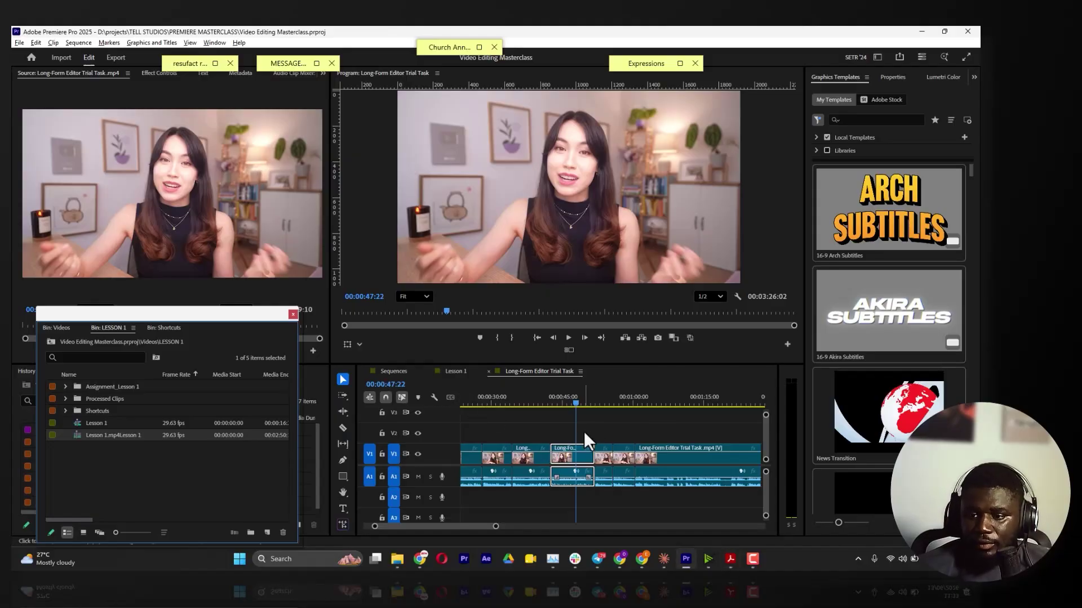
left_click(561, 404)
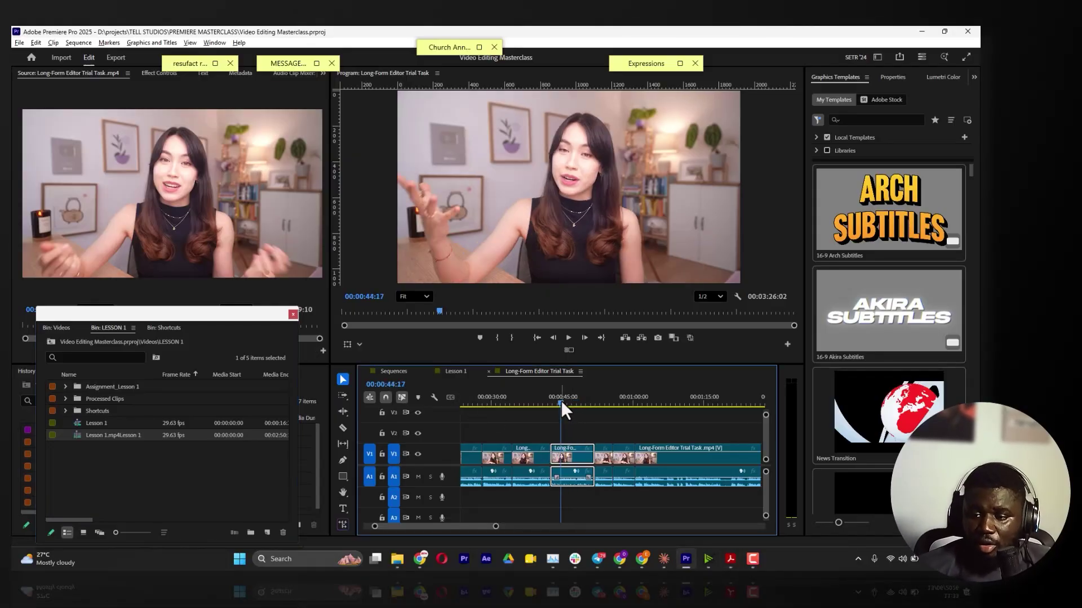
right_click(583, 465)
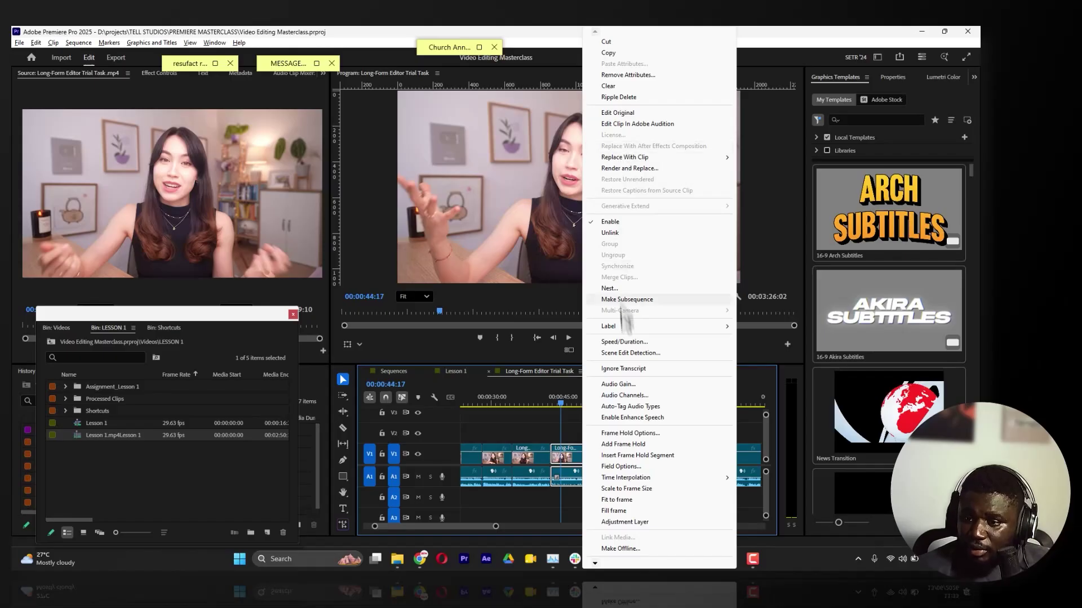
mouse_move(604, 565)
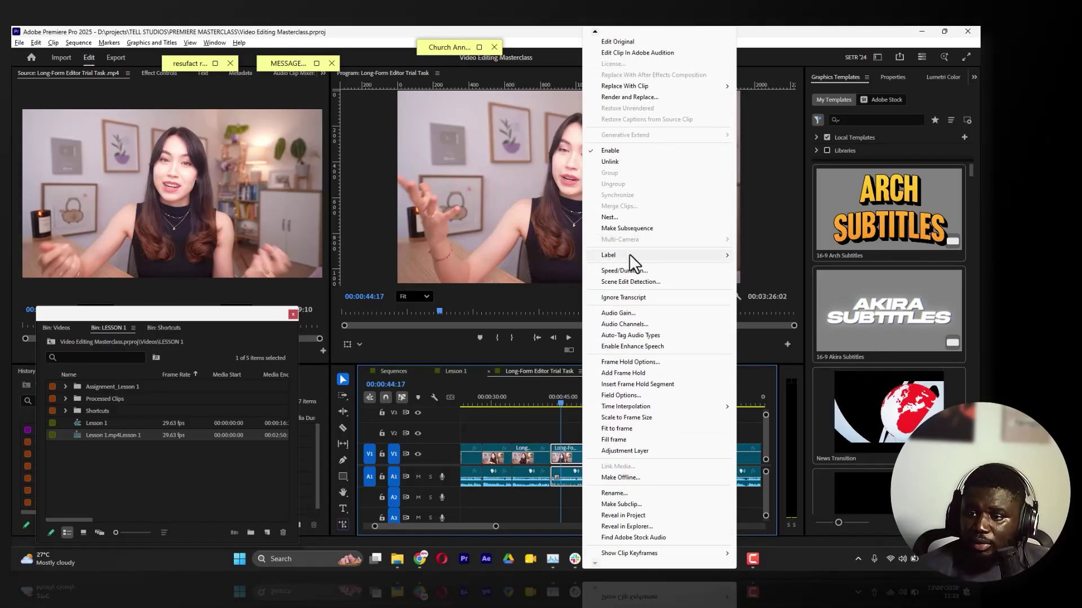
mouse_move(633, 256)
mouse_move(592, 33)
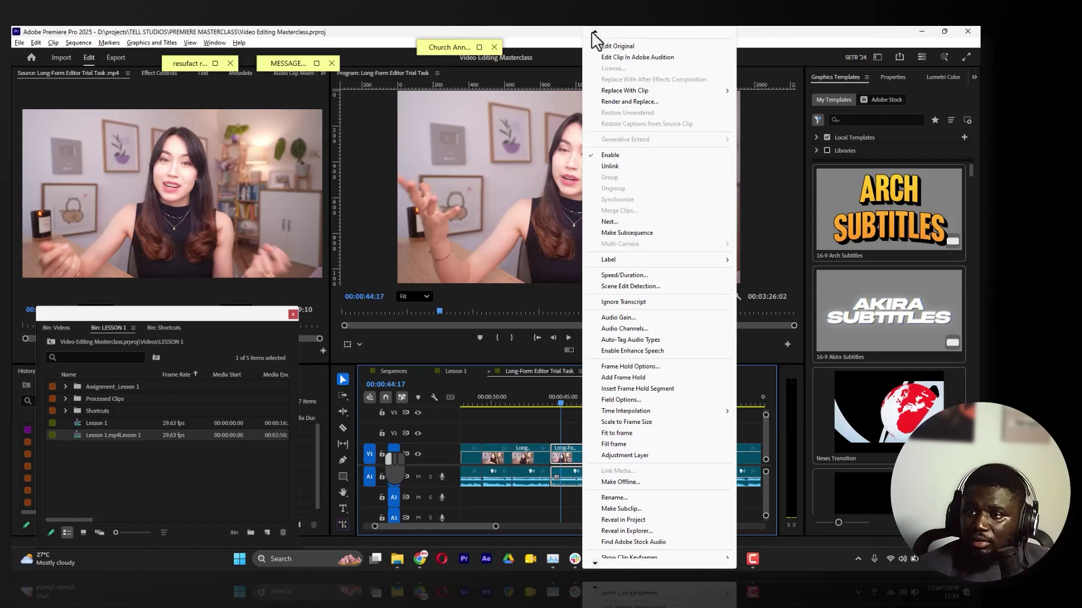
left_click(534, 416)
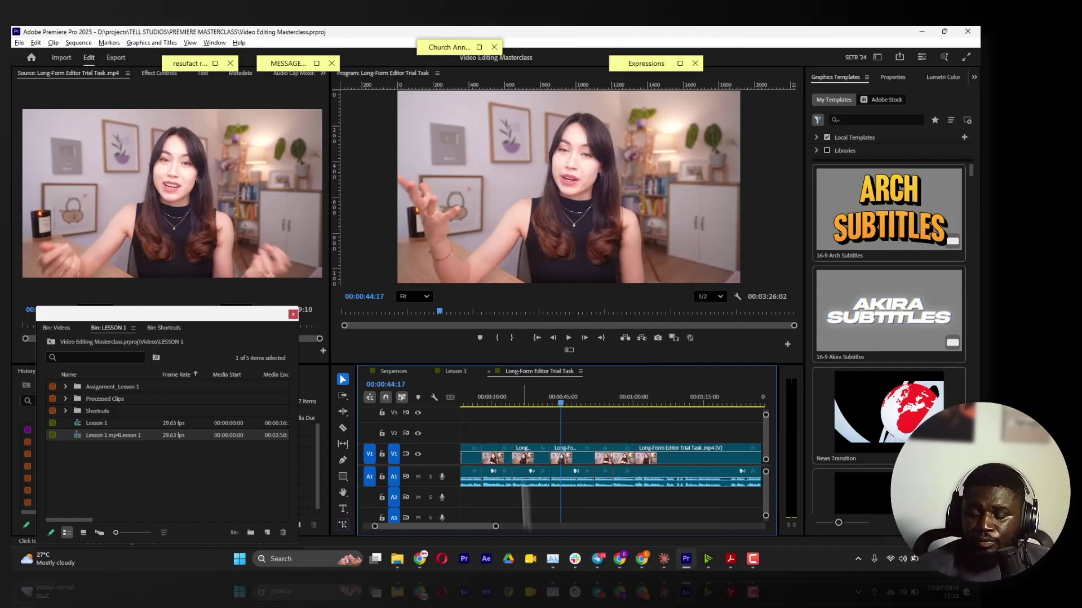
Step: Return the playhead to the sequence start and duplicate the first V1 clip onto track V2 directly above it
left_click_drag(496, 527, 650, 527)
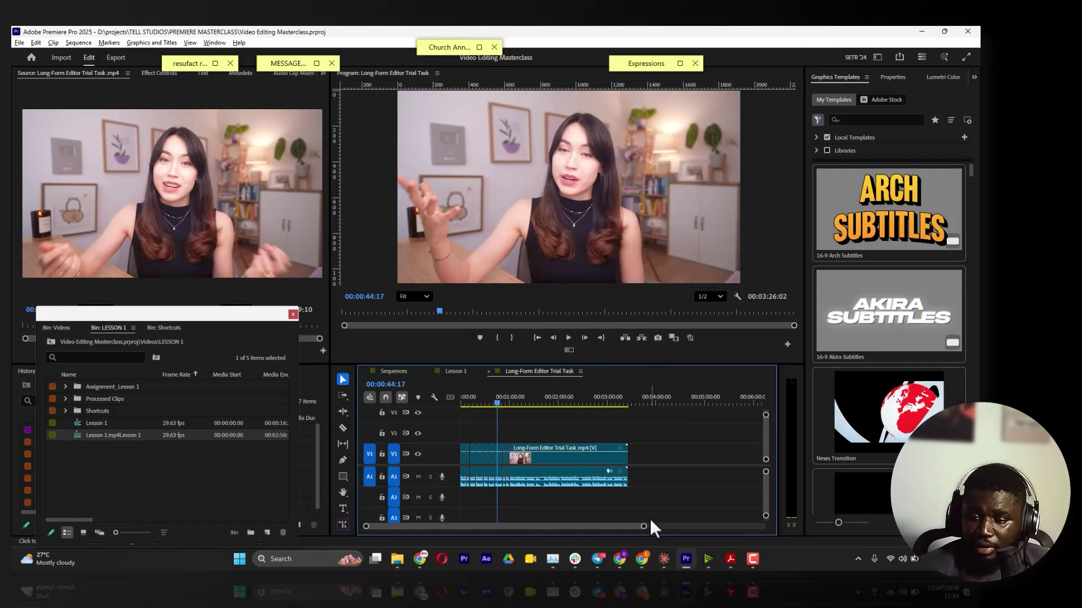
key("Home")
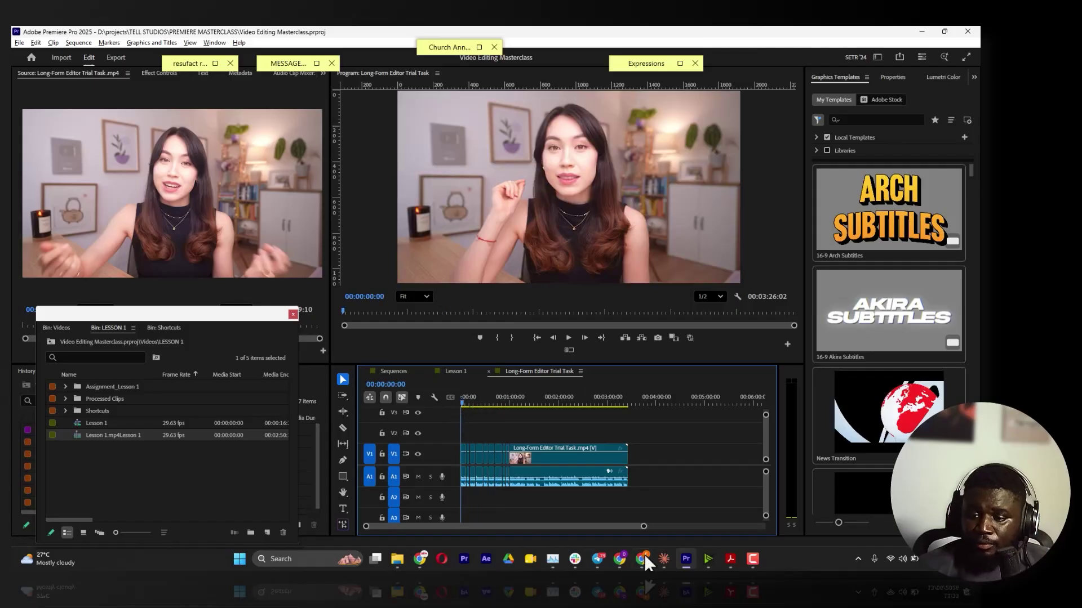
left_click_drag(644, 526, 457, 526)
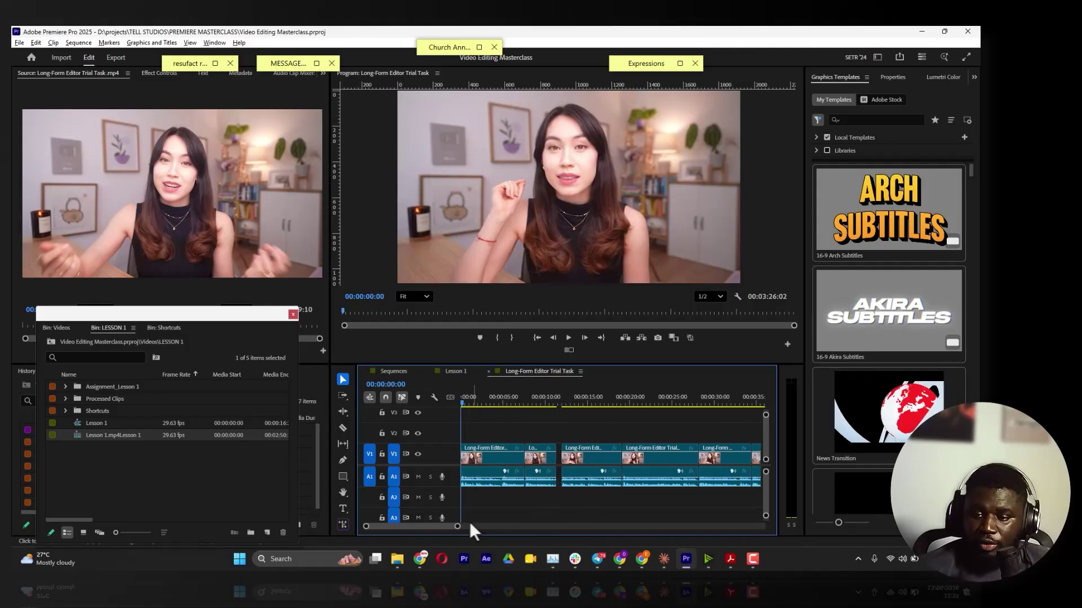
left_click_drag(457, 526, 467, 526)
left_click(487, 467)
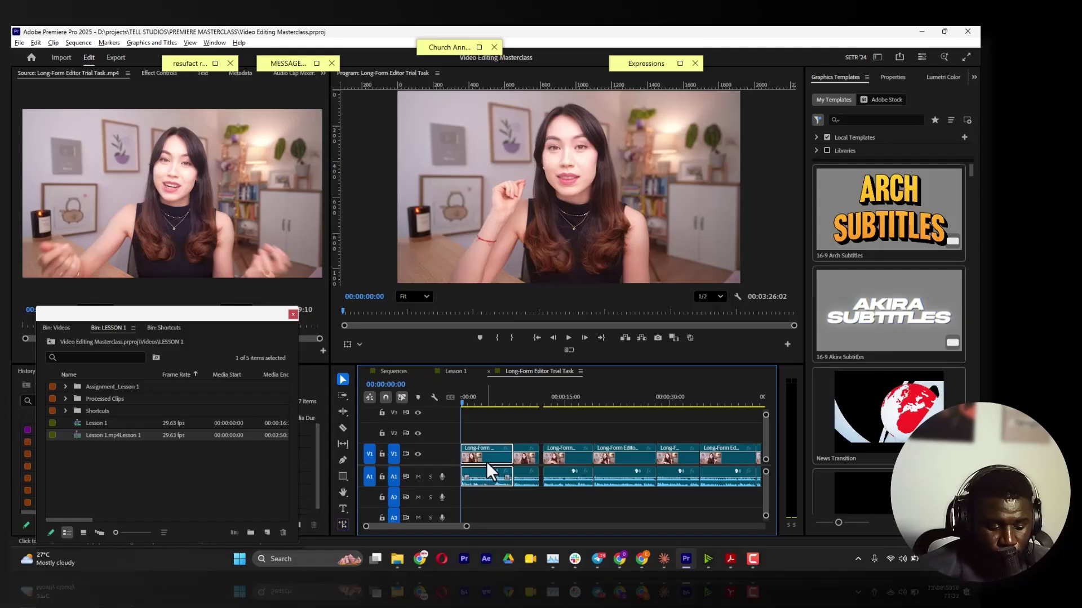
key("alt")
left_click(488, 460, "alt")
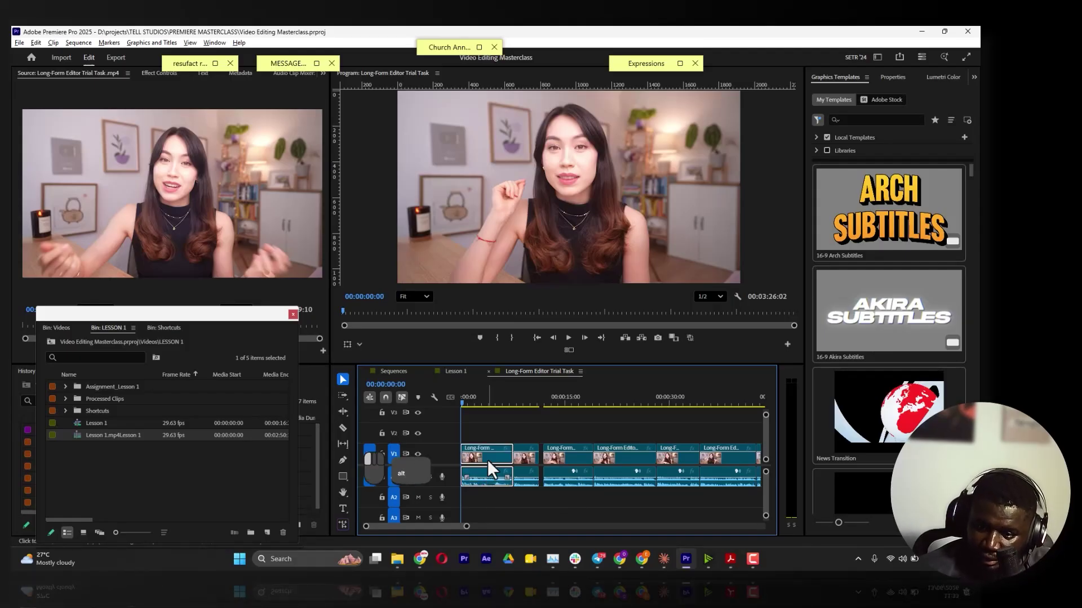
left_click_drag(488, 460, 488, 439)
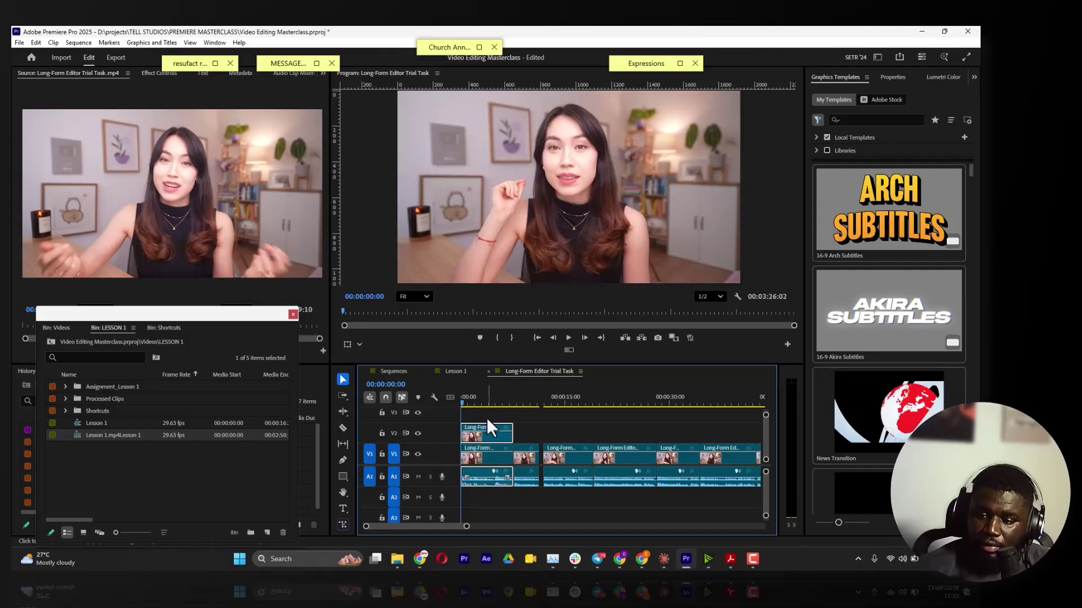
Step: With the playhead at 00:00:02:19, scale the V2 duplicate to 32 and place it at the frame's lower-left corner, position 298.3, 822.7
left_click(480, 401)
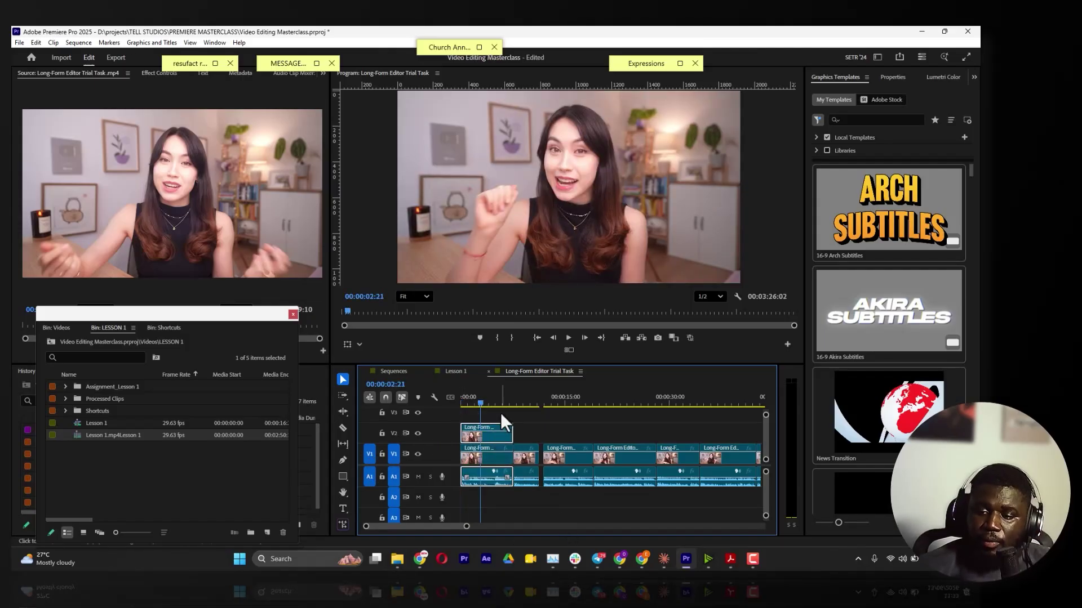
left_click(480, 398)
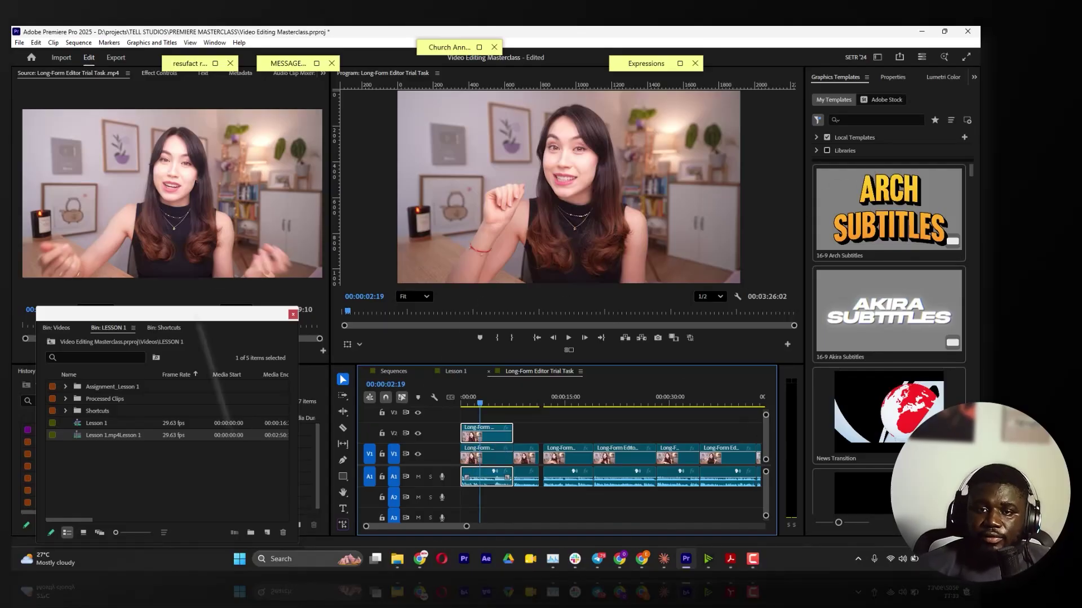
left_click_drag(185, 63, 186, 47)
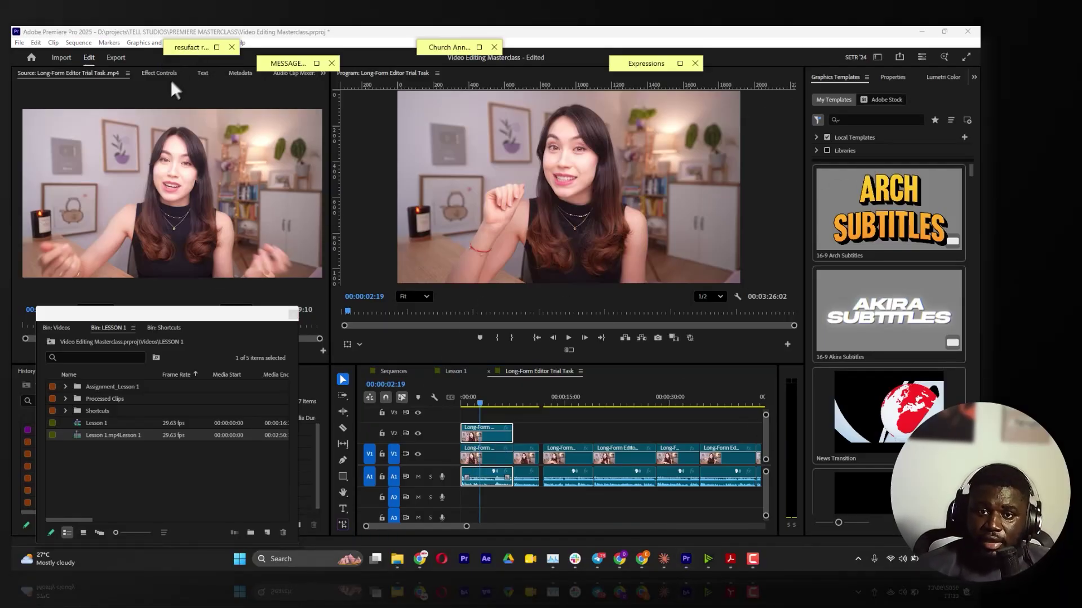
left_click(169, 73)
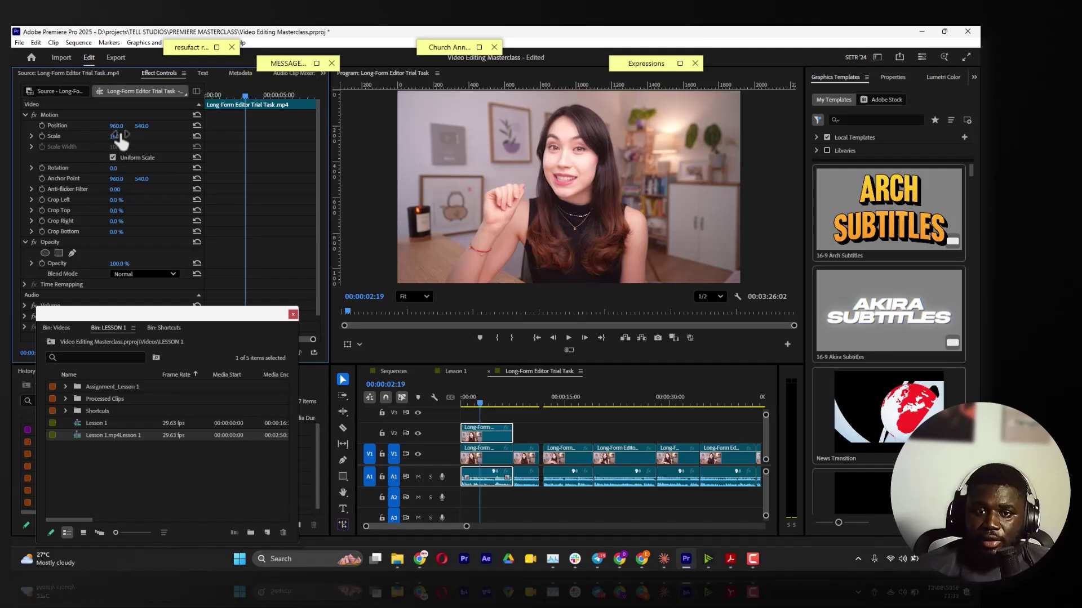
left_click_drag(120, 141, 82, 140)
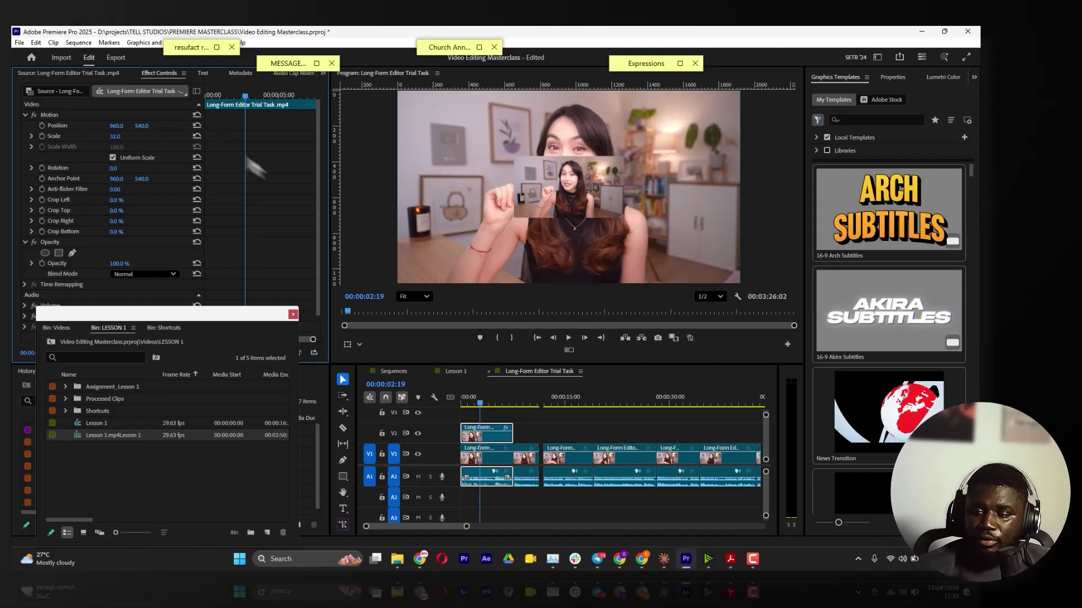
left_click(51, 115)
left_click_drag(571, 207, 454, 258)
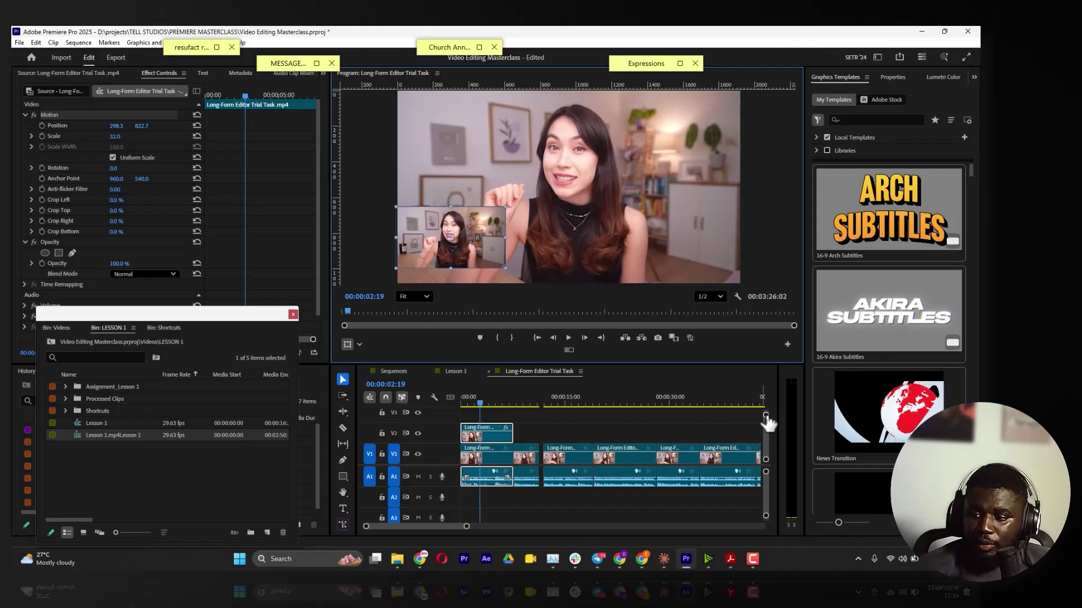
Step: Duplicate the scaled V2 clip onto V3, set the copy's horizontal position to 1360.3, and reselect the V2 clip
left_click_drag(765, 417, 765, 428)
mouse_move(488, 448)
left_mouse_down()
mouse_move(488, 435)
mouse_move(488, 444)
left_mouse_up()
left_click(120, 132)
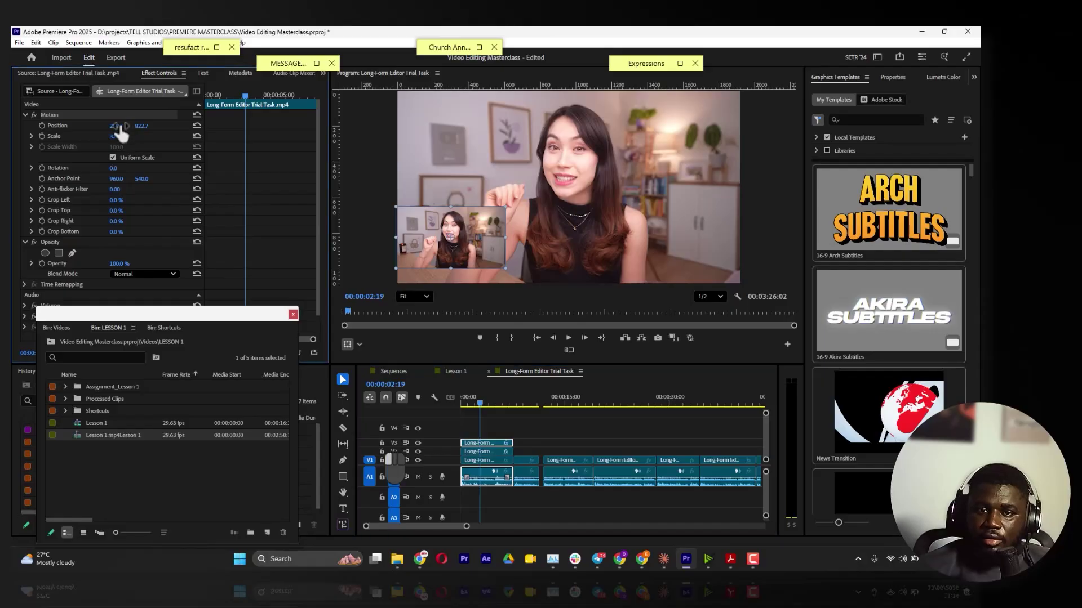
left_click_drag(120, 130, 774, 131)
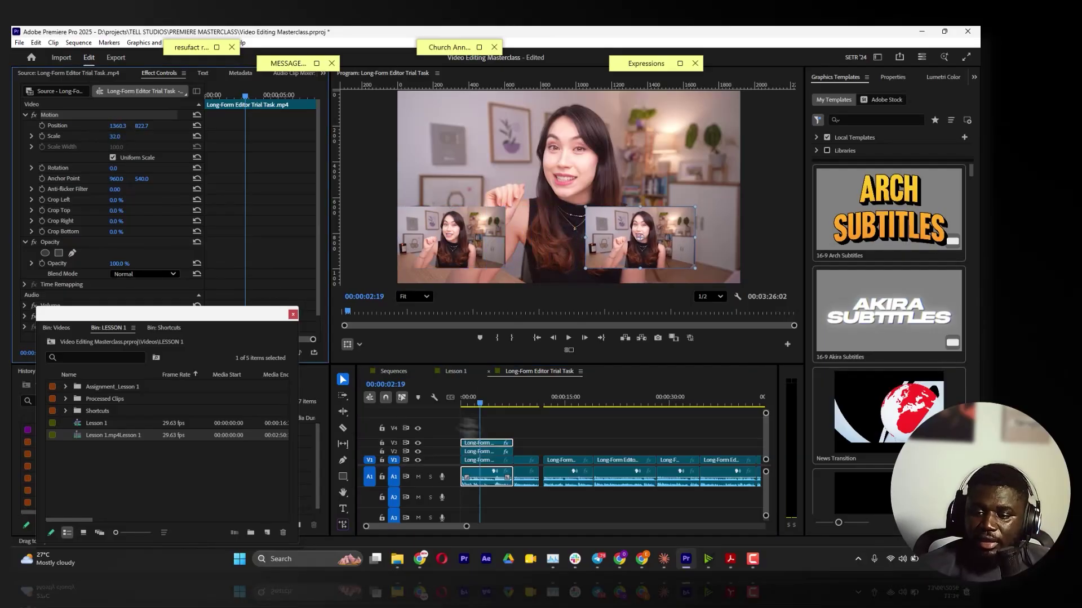
left_click(491, 453)
left_click(473, 250)
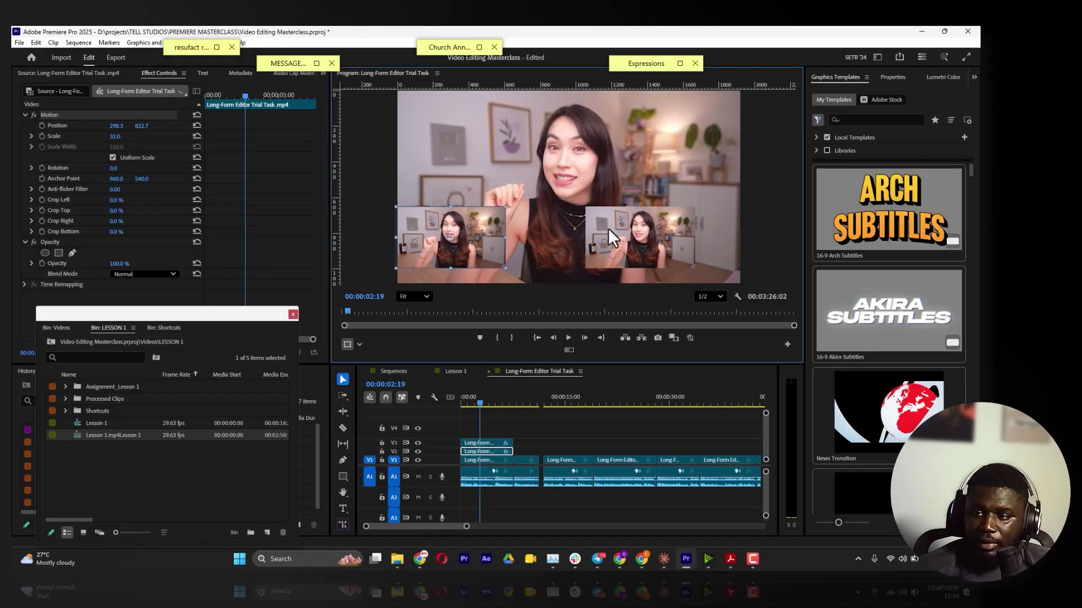
Step: Duplicate the first V1 clip onto track V4 above the two scaled copies, keeping the copy's default position and V4's visibility on
left_click(488, 461, "alt")
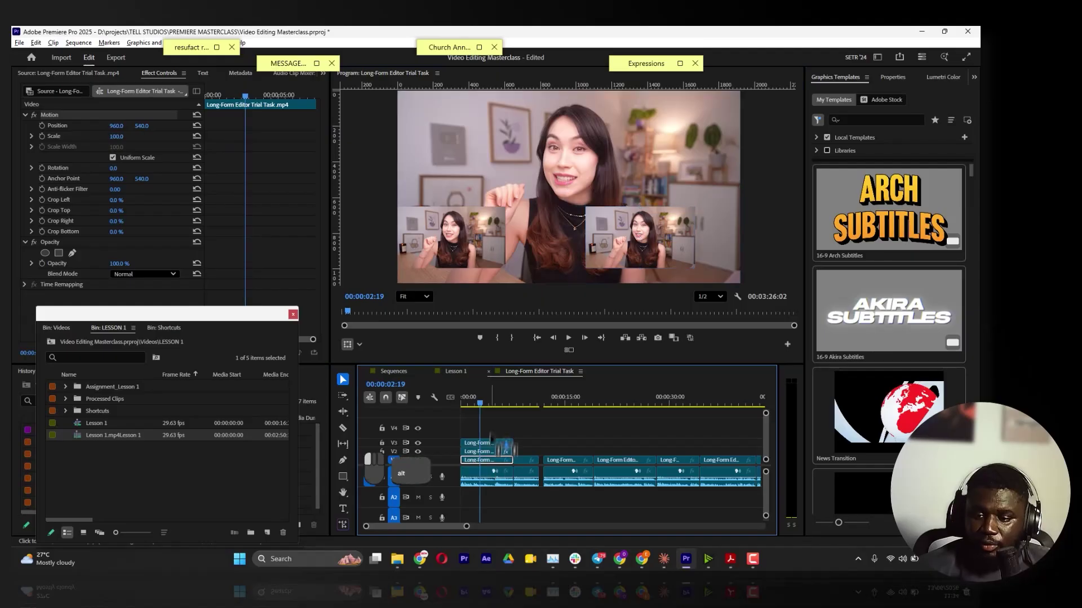
left_click_drag(489, 461, 492, 431)
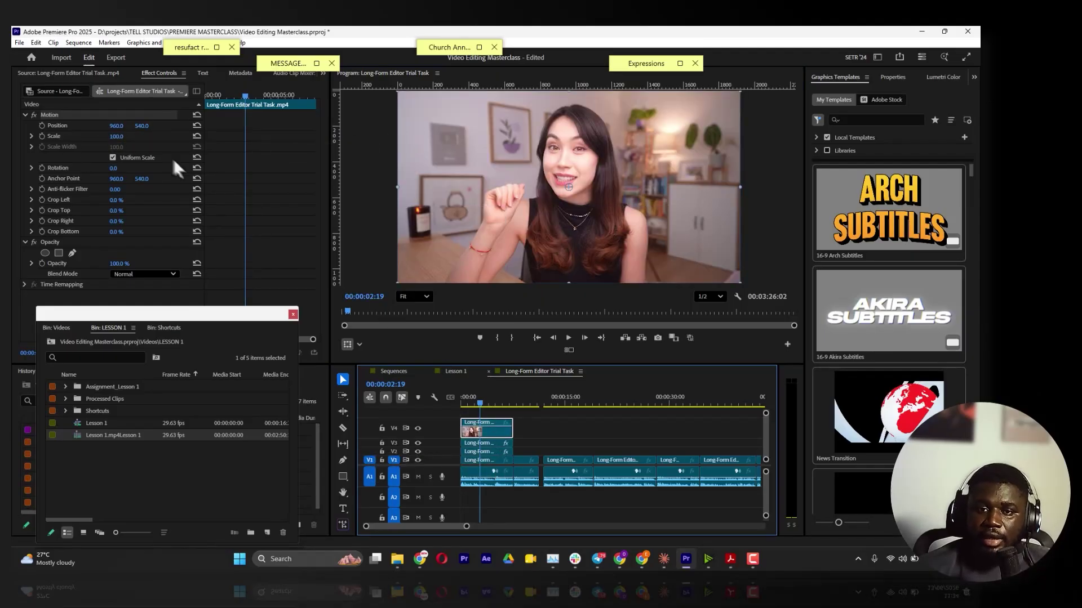
left_click_drag(125, 131, 123, 131)
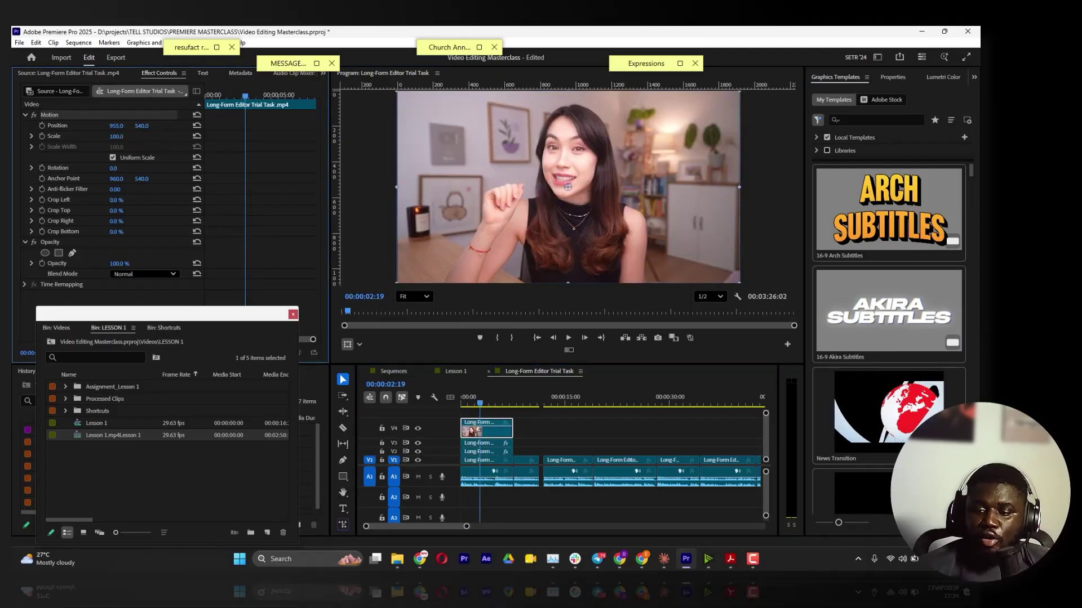
key("ctrl+z")
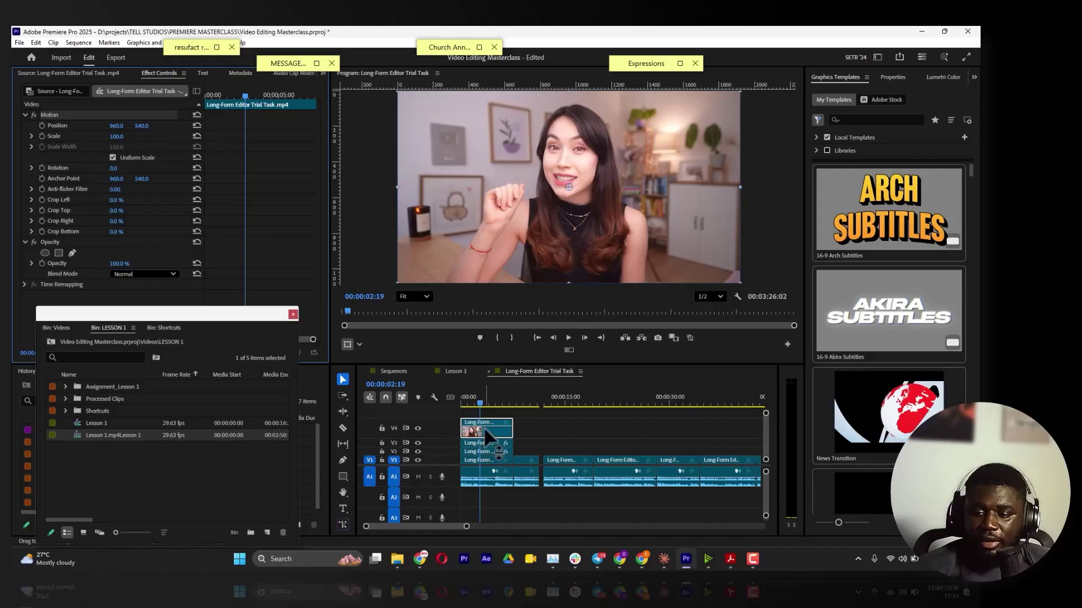
left_click(418, 429)
left_click(418, 429)
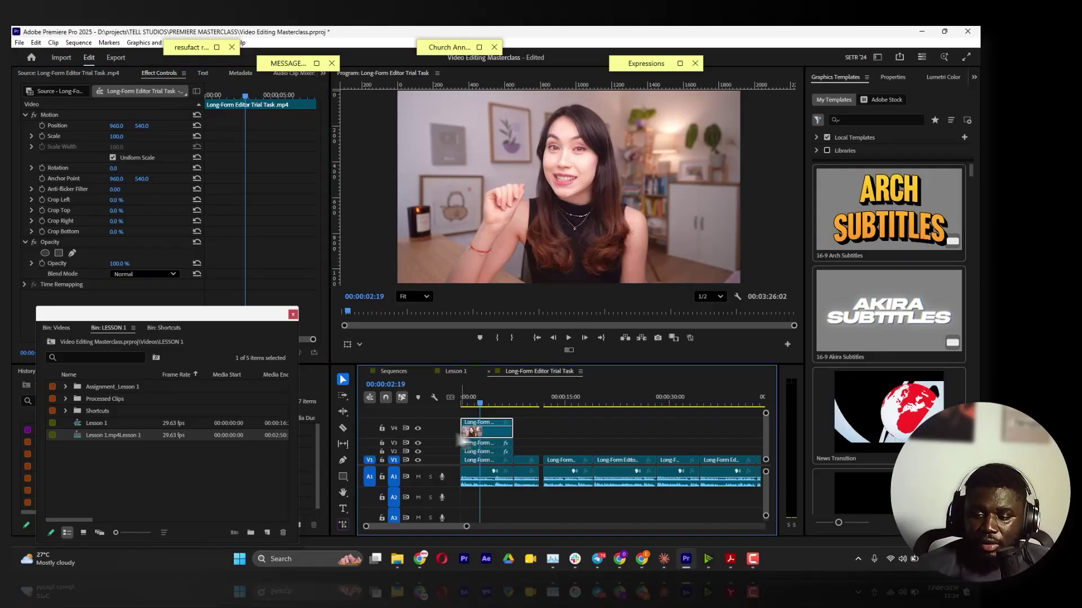
Step: Scale the V4 duplicate to 38 and place it in the frame's upper-left corner, at about position 369, 232
left_click_drag(118, 136, 84, 136)
left_click_drag(544, 189, 506, 170)
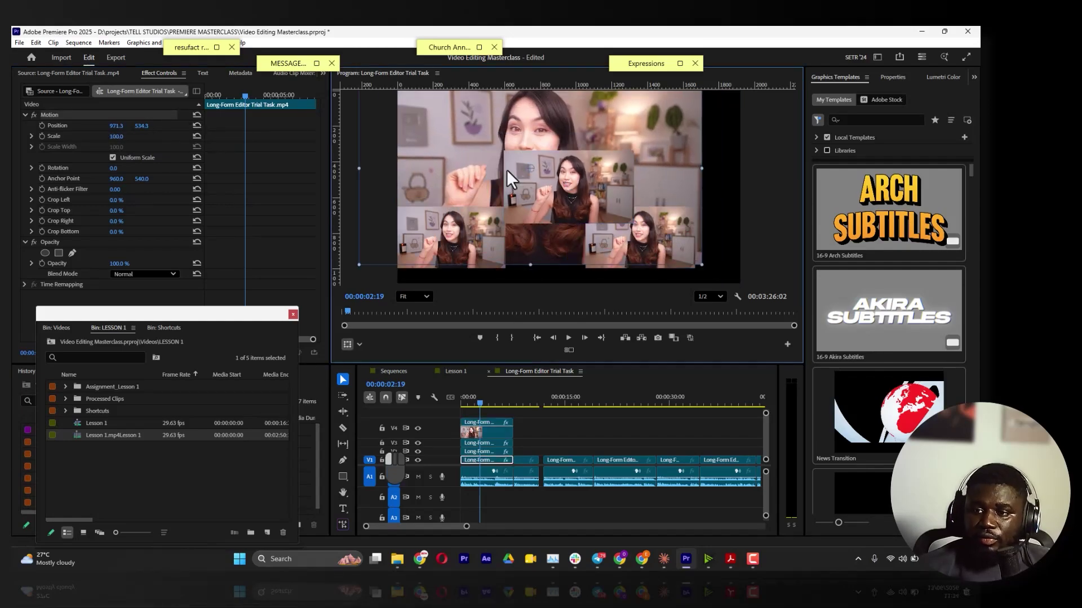
key("ctrl+z")
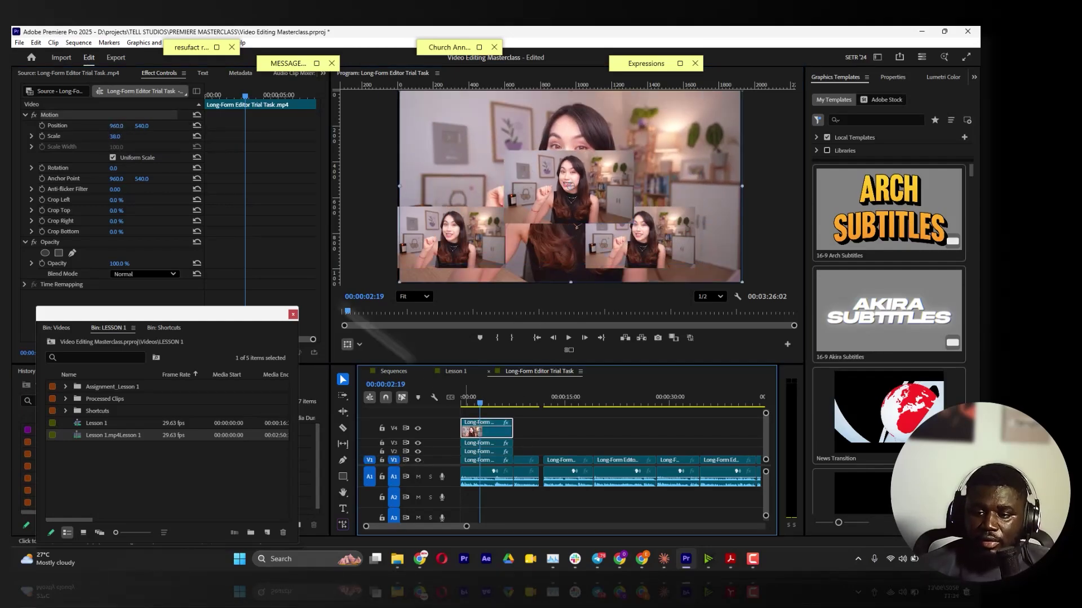
left_click_drag(551, 176, 445, 119)
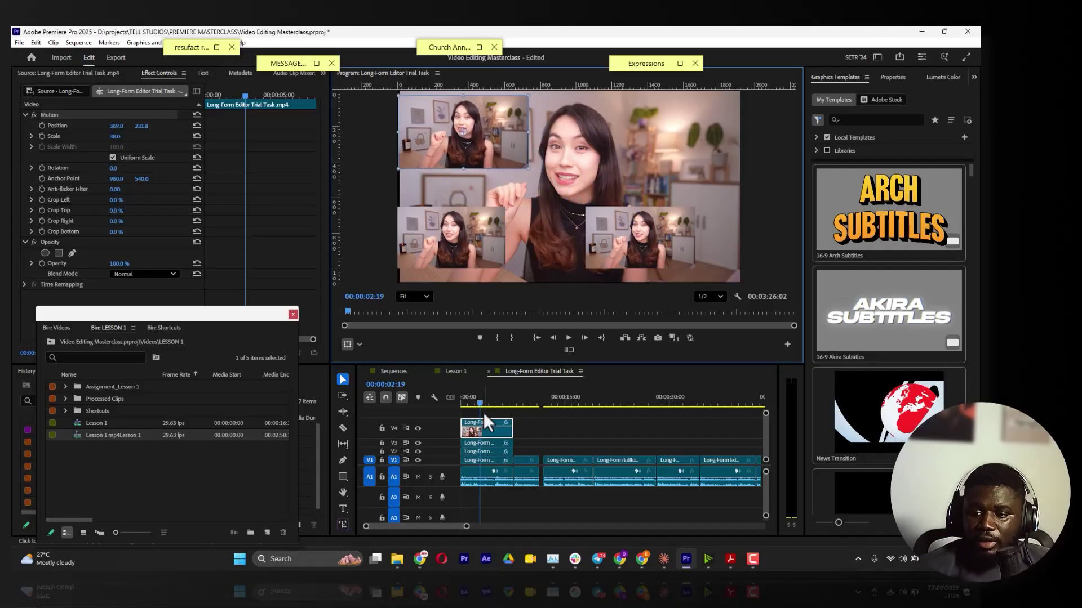
Step: Play the stacked picture-in-picture clips from the sequence start for about two seconds
left_click(453, 402)
key("space")
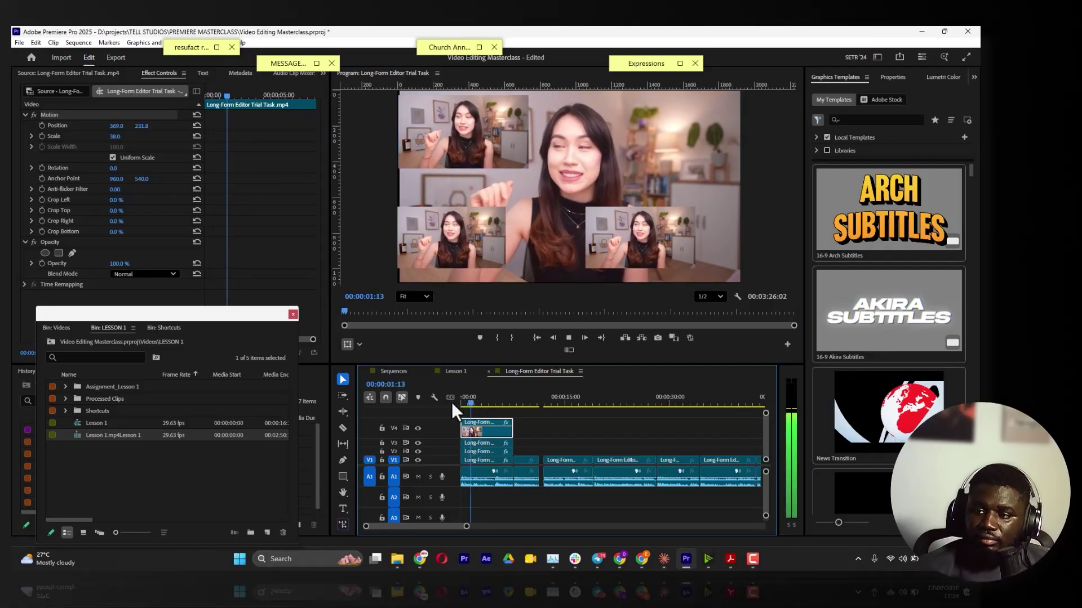
key("space")
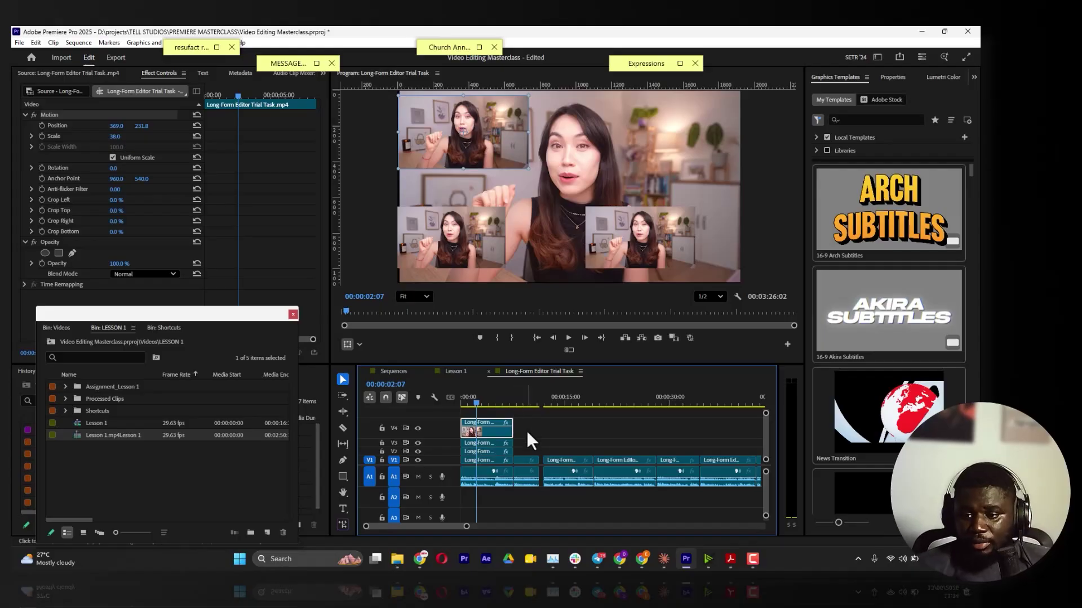
Step: Delete the duplicates on V2, V3 and V4 with the first A1 audio segment, select the first V1 clip, and return the playhead to the start
left_click_drag(537, 424, 503, 447)
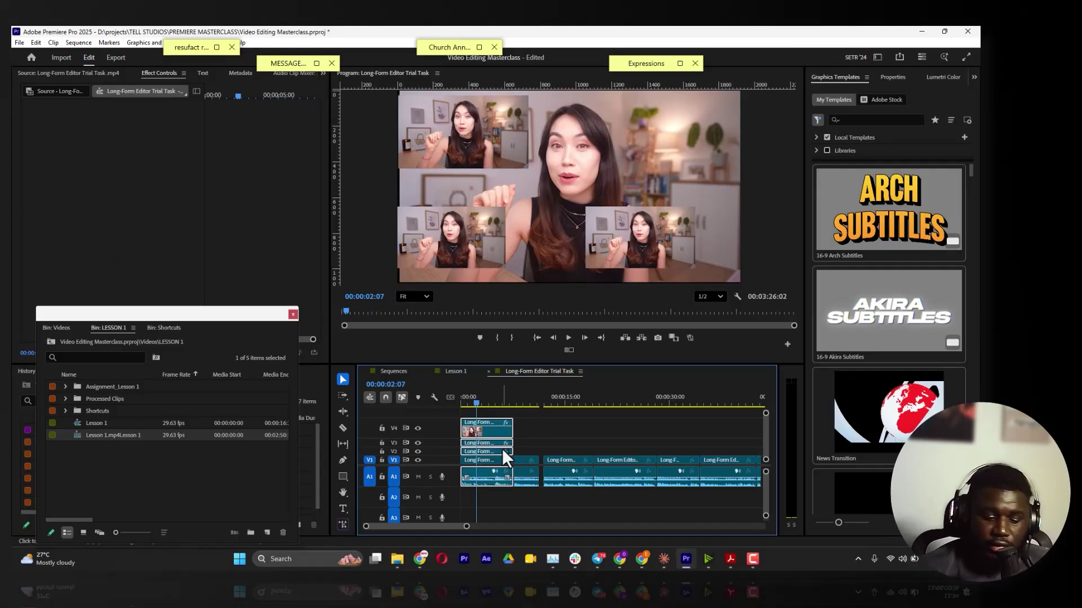
key("Delete")
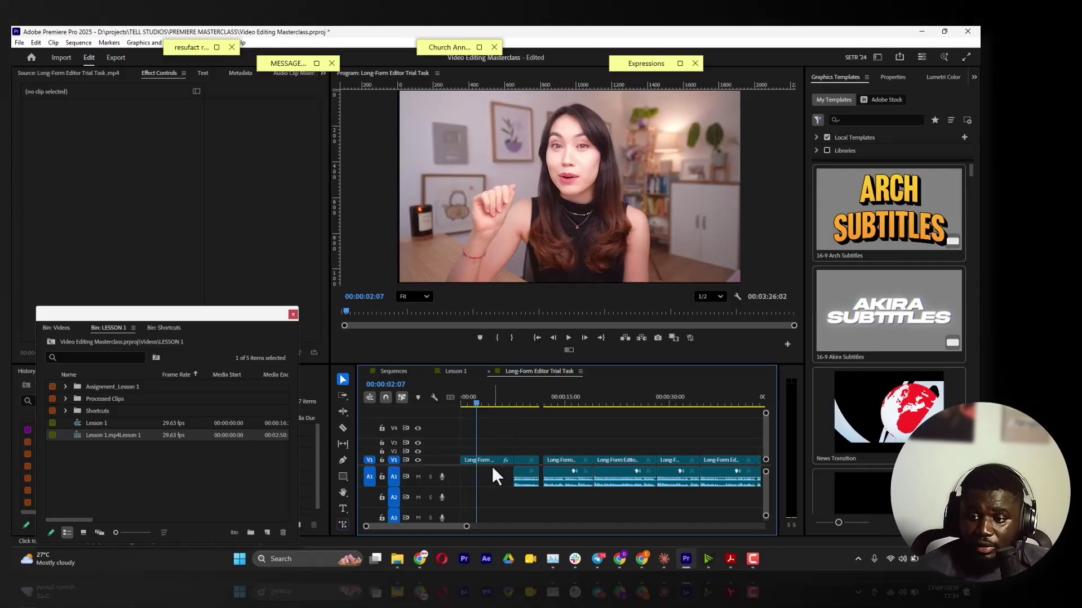
left_click(491, 459)
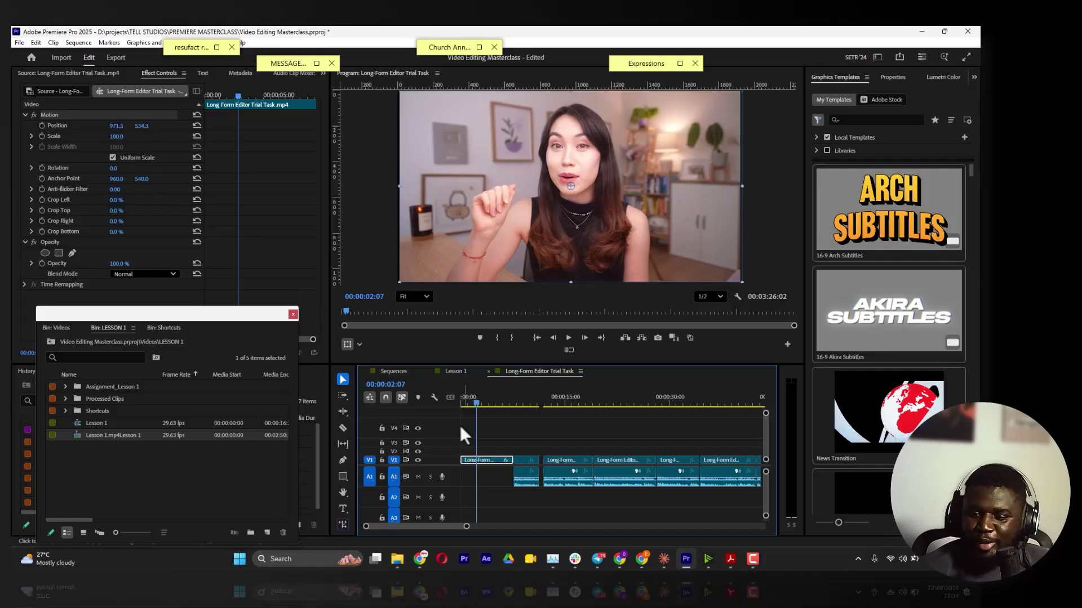
right_click(488, 461)
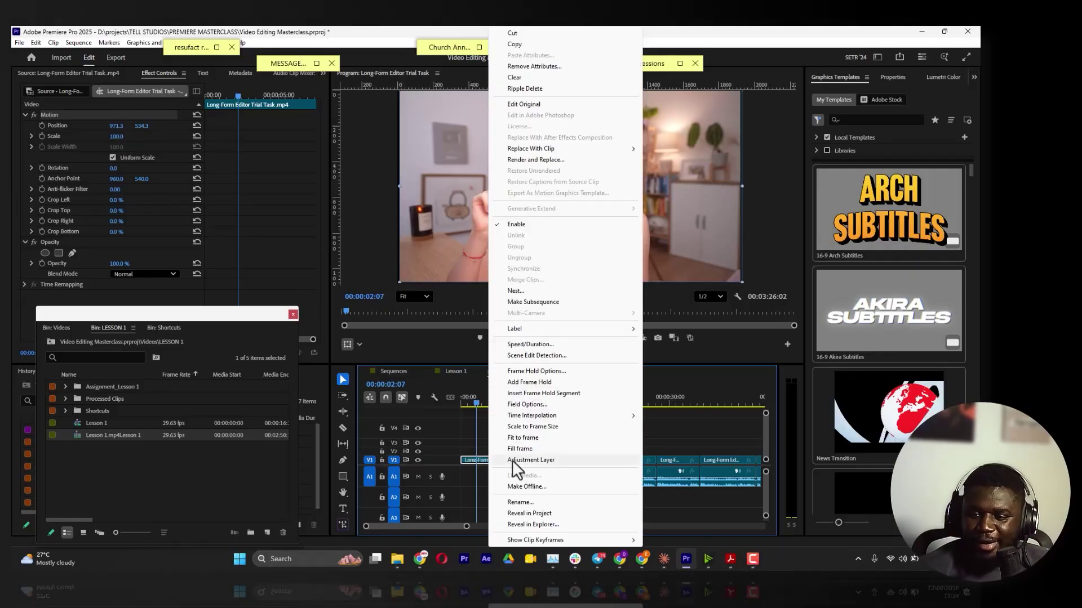
left_click(478, 397)
left_click_drag(479, 397, 437, 394)
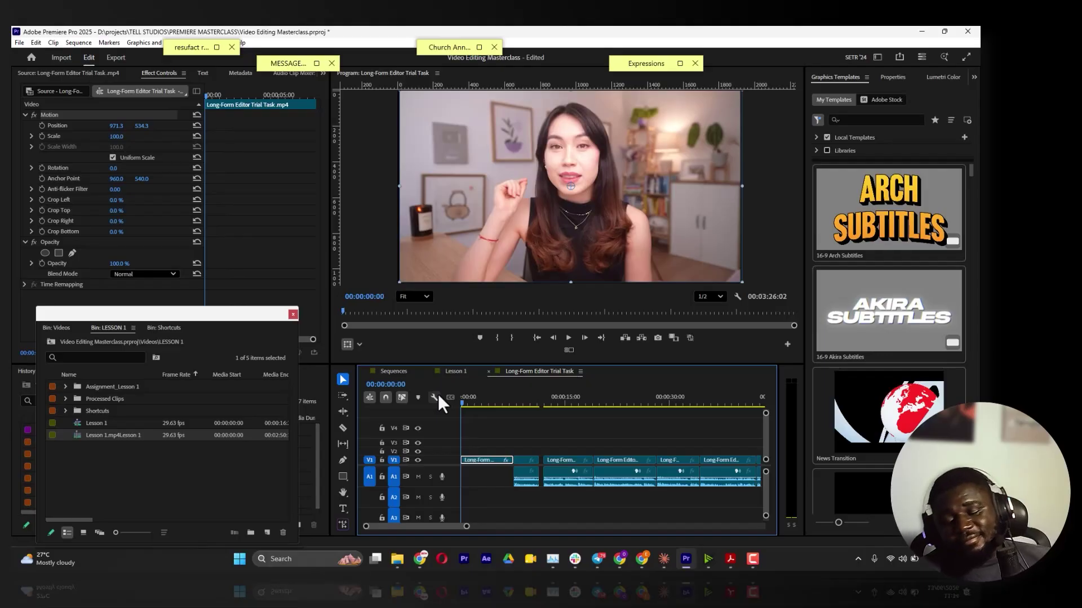
Step: Switch to the shortcuts PDF in Acrobat and read the Selection, Razor and Type Tool entries in the Core Tools Cheat Sheet
left_click(730, 559)
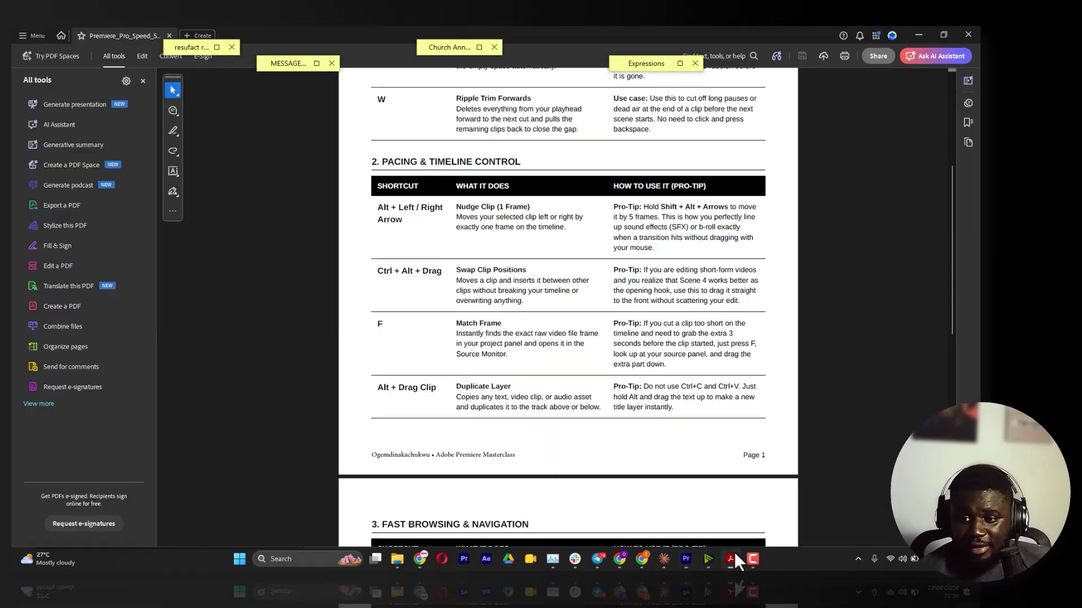
scroll(435, 304, "down", 5)
scroll(434, 304, "down", 3)
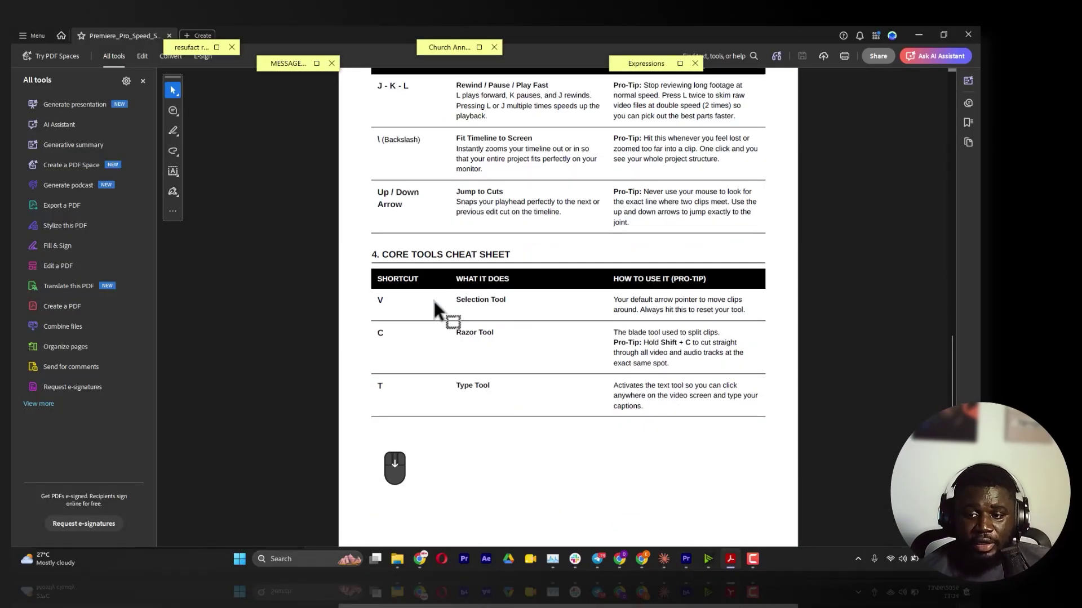
right_click(376, 301)
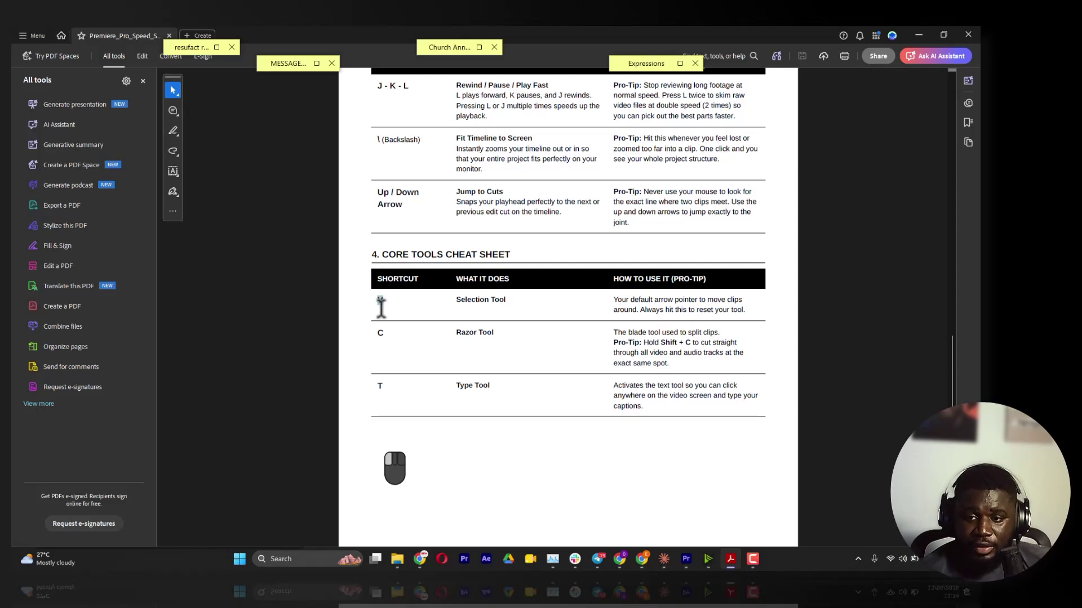
key("Escape")
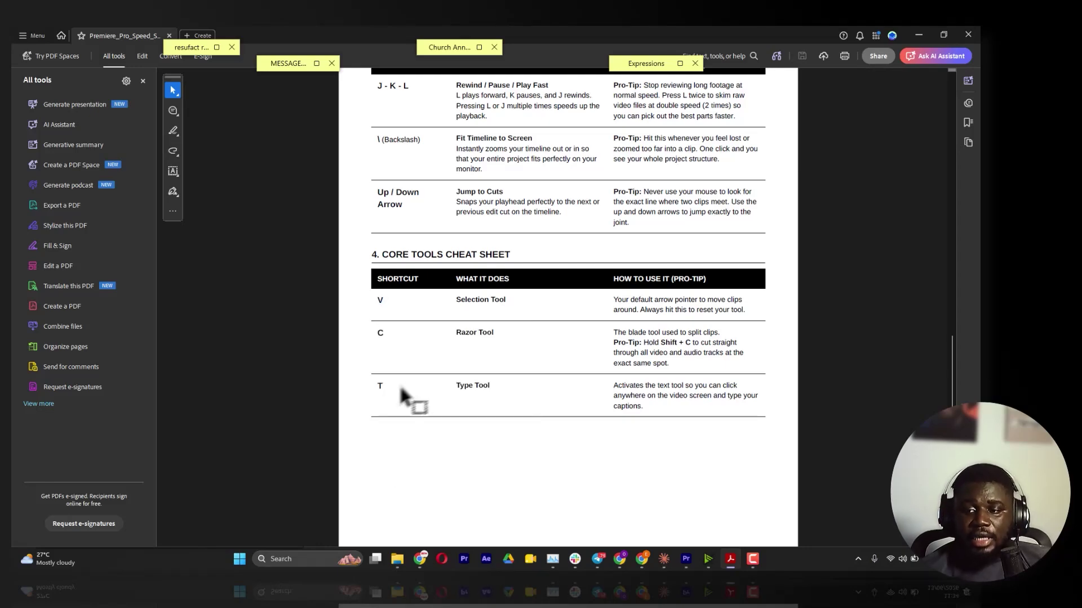
Step: Review the PDF's Fast Browsing & Navigation, Pacing & Timeline Control and Talking Head Gaps Killer sections, and return to Premiere Pro
scroll(401, 388, "up", 4)
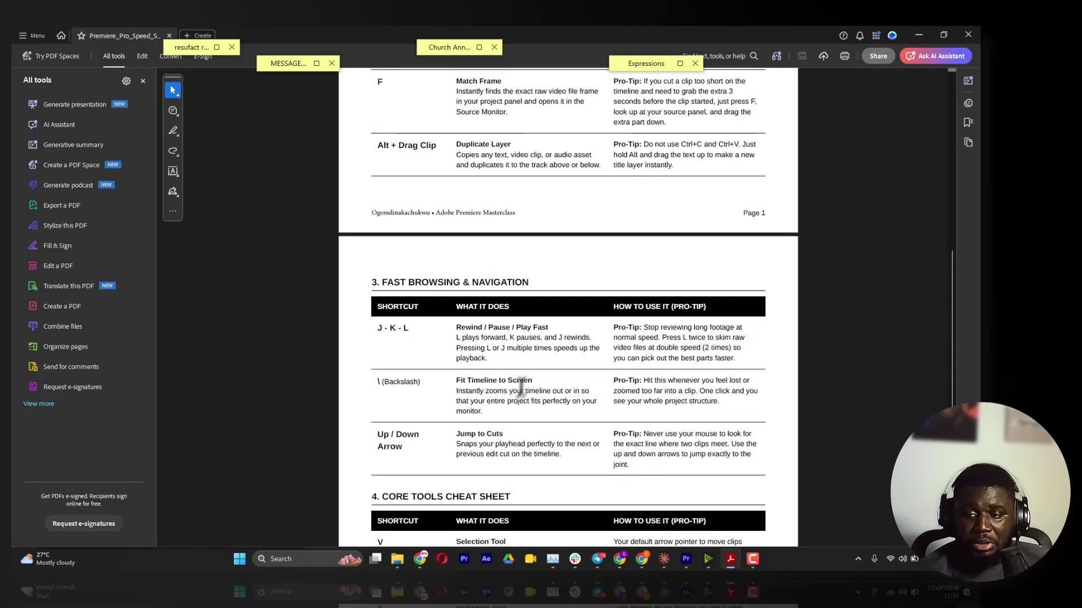
scroll(519, 388, "up", 3)
scroll(512, 372, "down", 3)
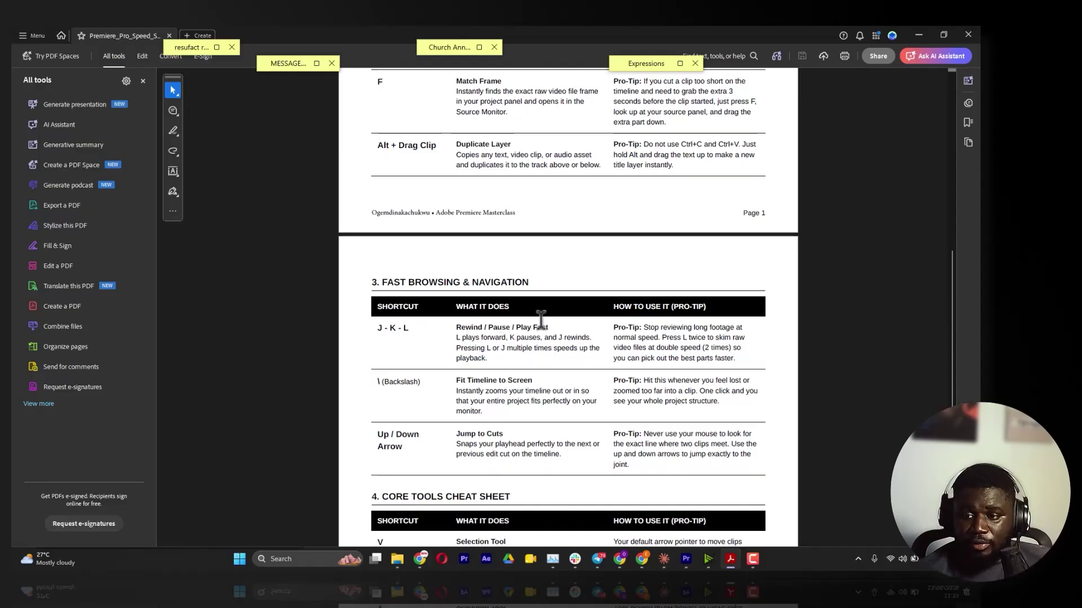
scroll(547, 323, "up", 1)
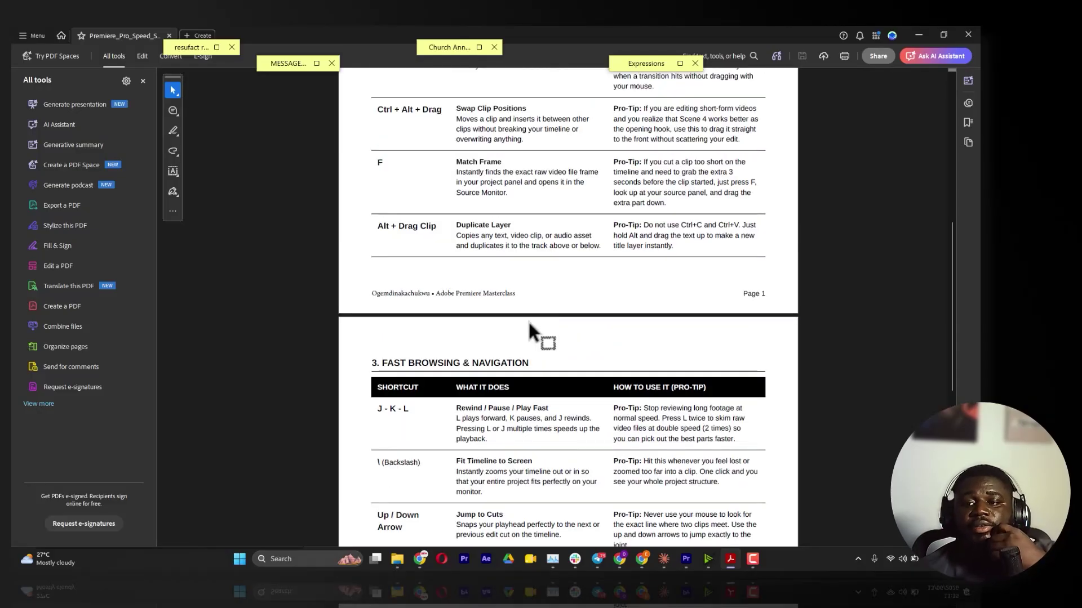
scroll(486, 237, "up", 1)
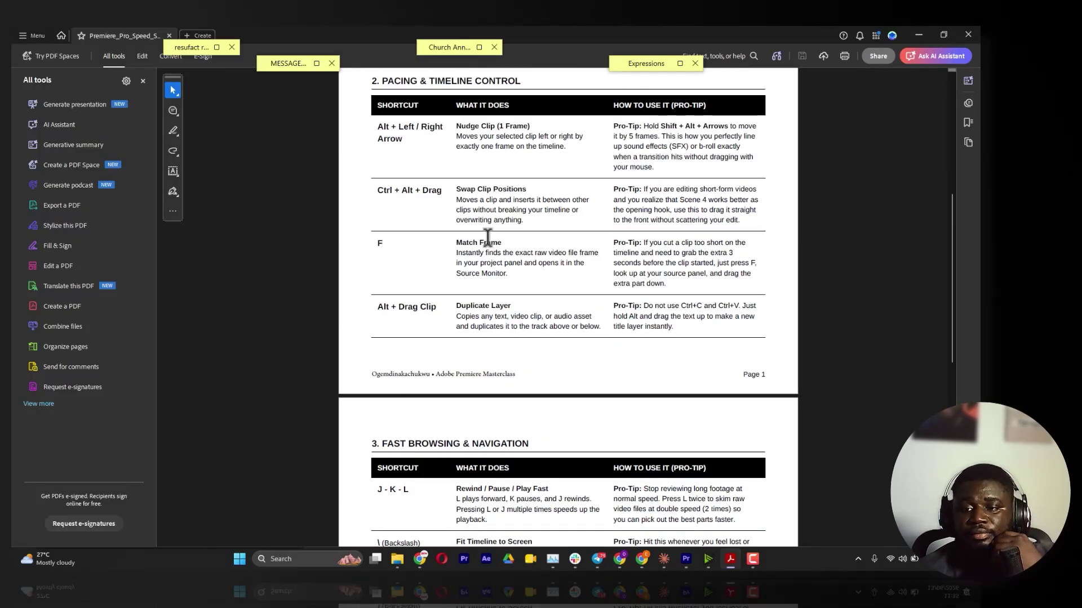
scroll(487, 236, "up", 4)
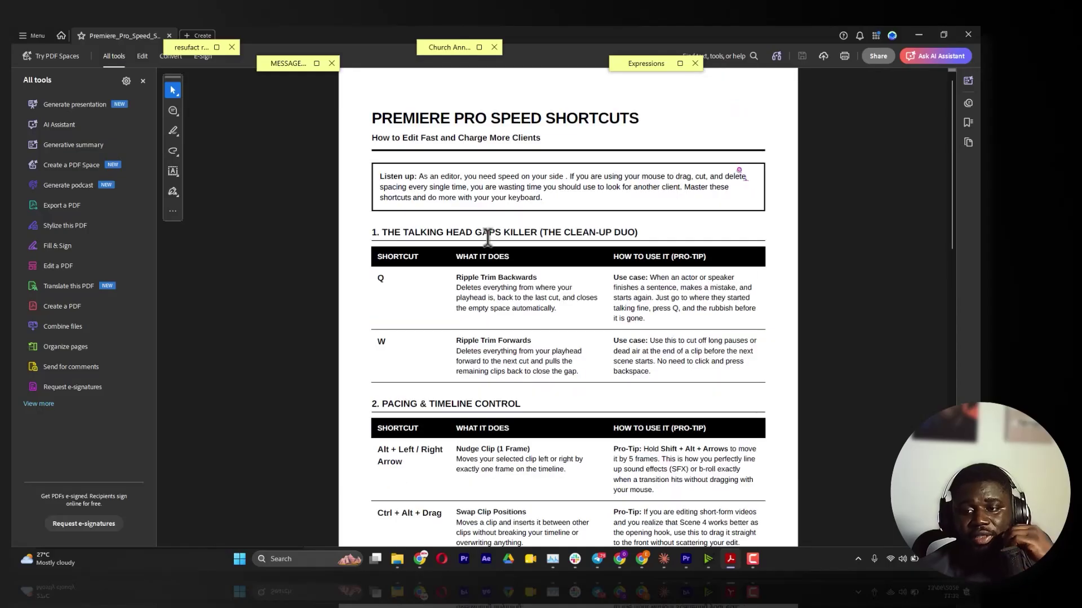
scroll(487, 237, "down", 1)
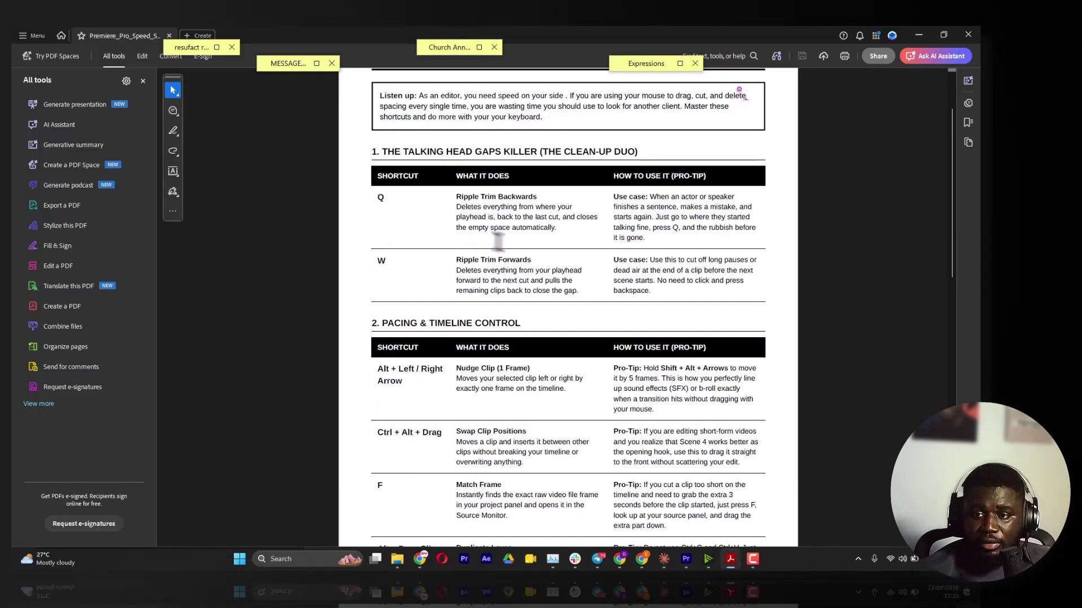
key("alt+Tab")
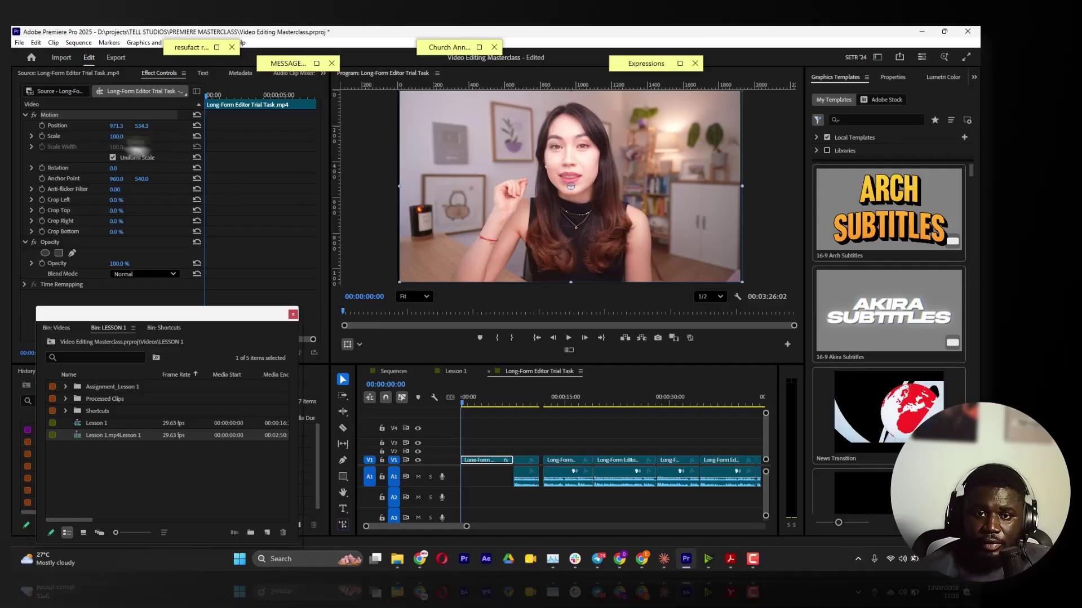
Step: Reset the first V1 clip's Position to its default, and maximize the Program Monitor before restoring the workspace layout
left_click(196, 127)
left_click(378, 212)
key("grave")
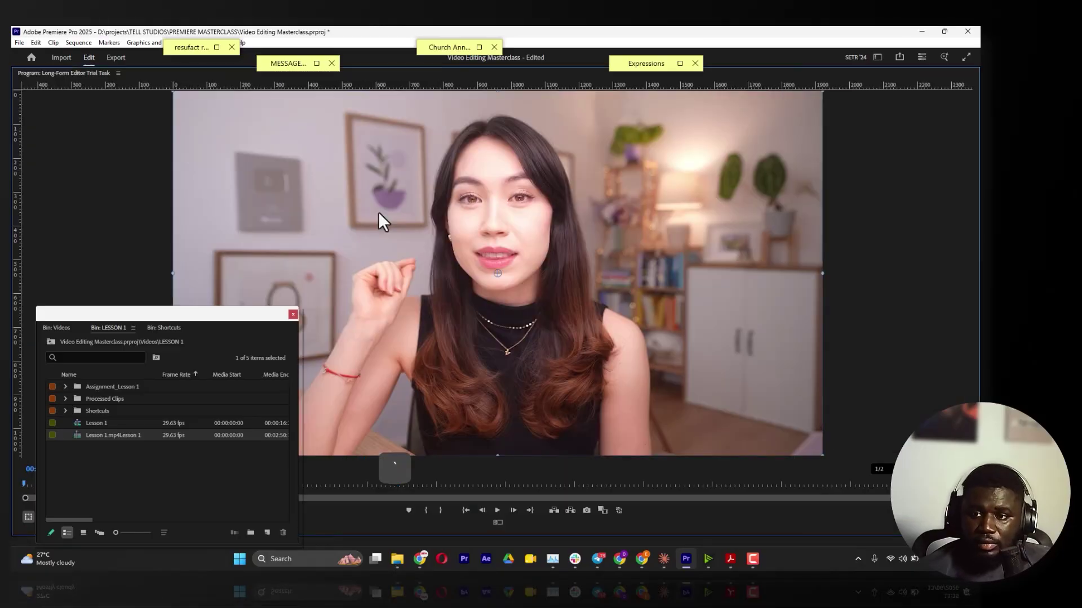
key("grave")
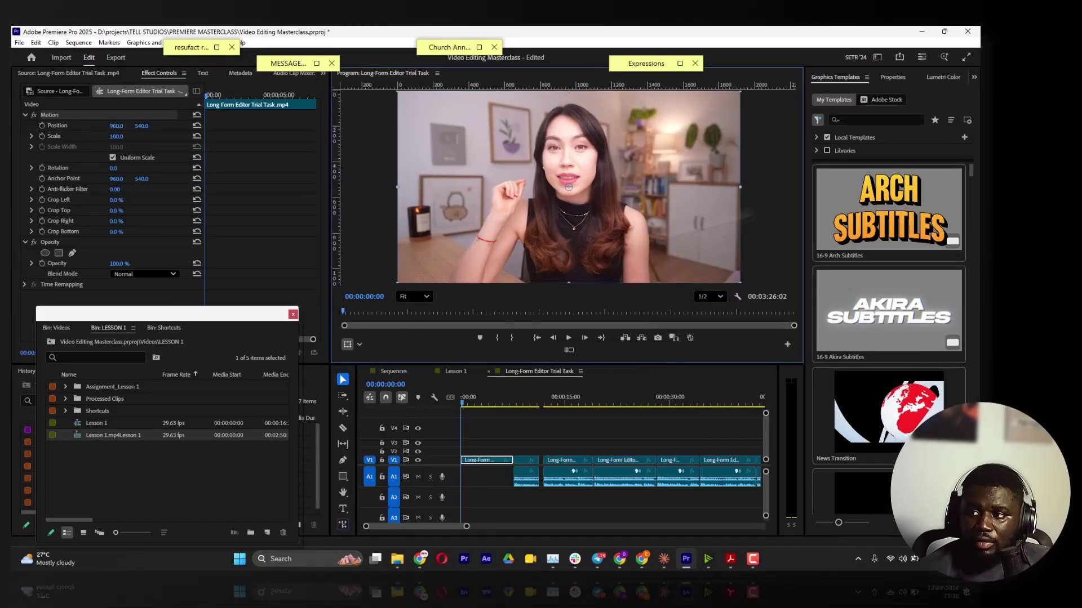
Step: Bring up the Markers panel behind the floating LESSON 1 bin window, and move the bin clear of the timeline
left_click(201, 336)
left_click_drag(204, 313, 395, 294)
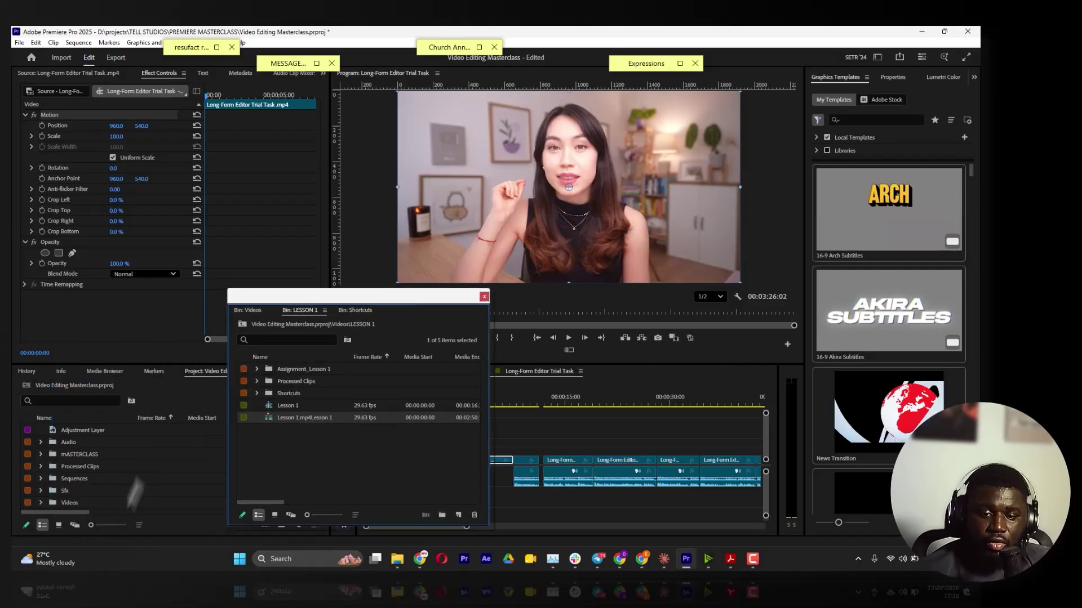
left_click(150, 372)
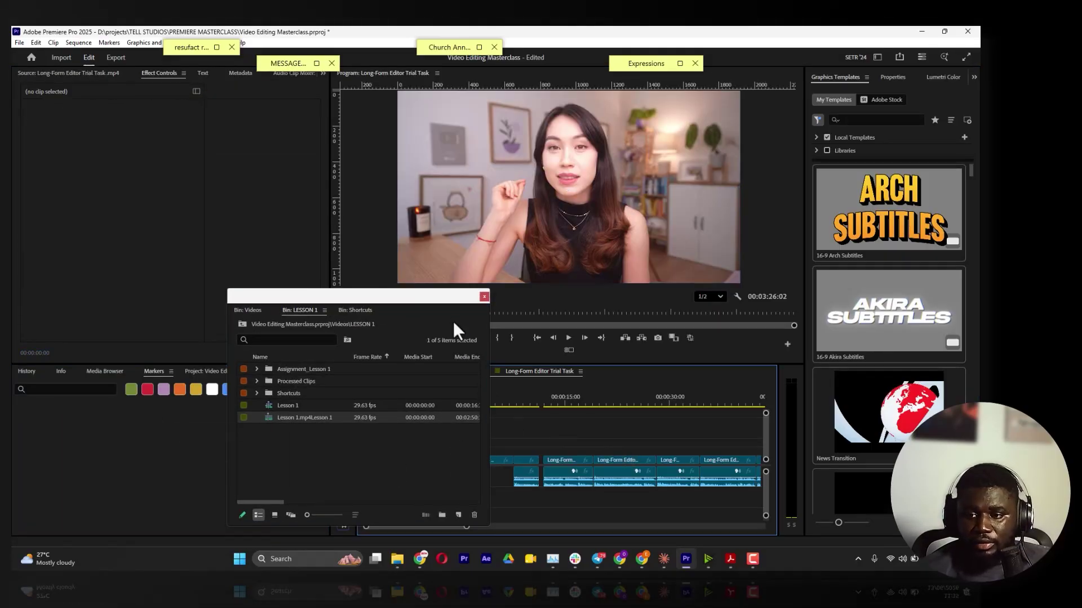
left_click_drag(438, 297, 279, 283)
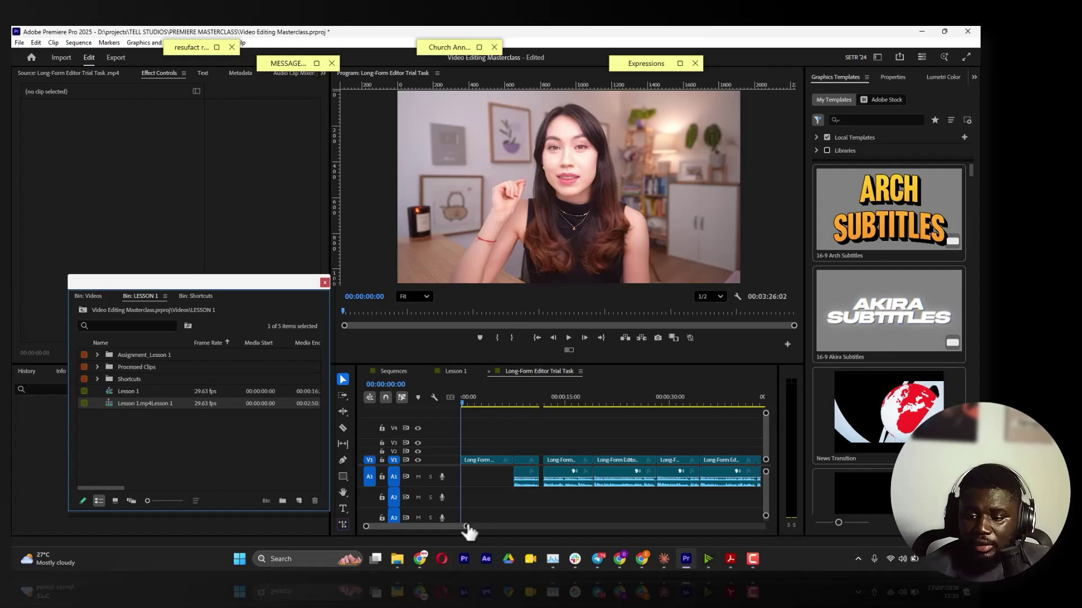
Step: Move the playhead to 00:00:44:22 and zoom the timeline to show roughly the first minute and a half
left_click_drag(467, 526, 681, 526)
left_click(488, 401)
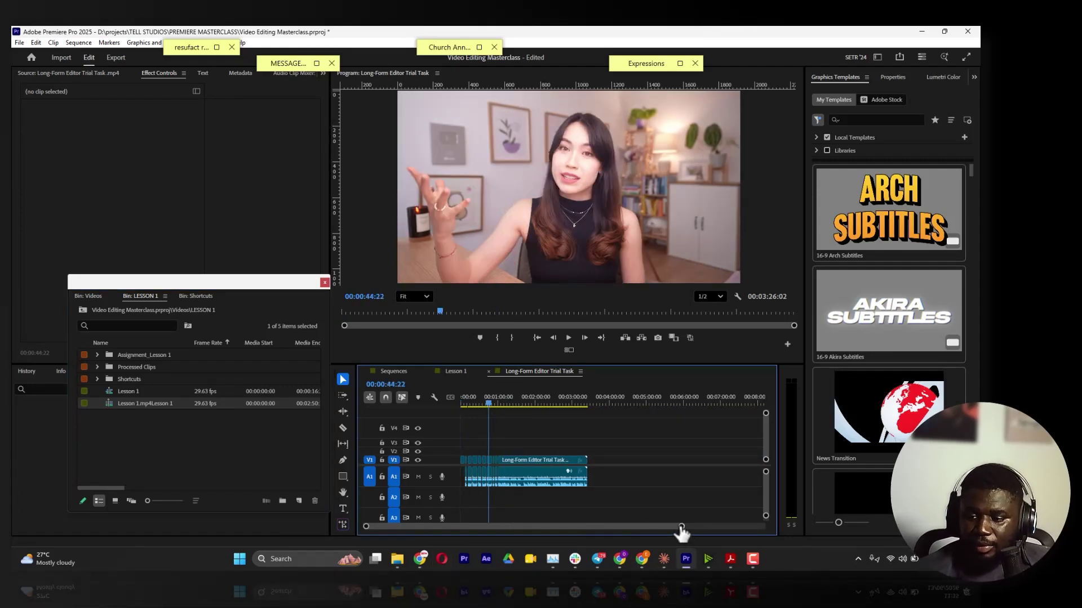
left_click_drag(681, 526, 512, 526)
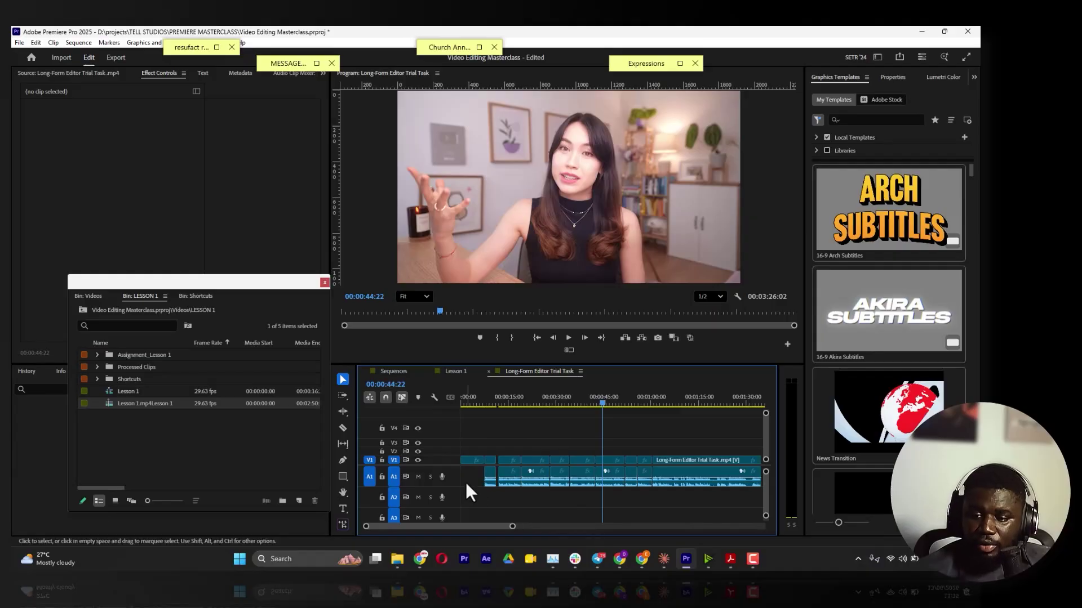